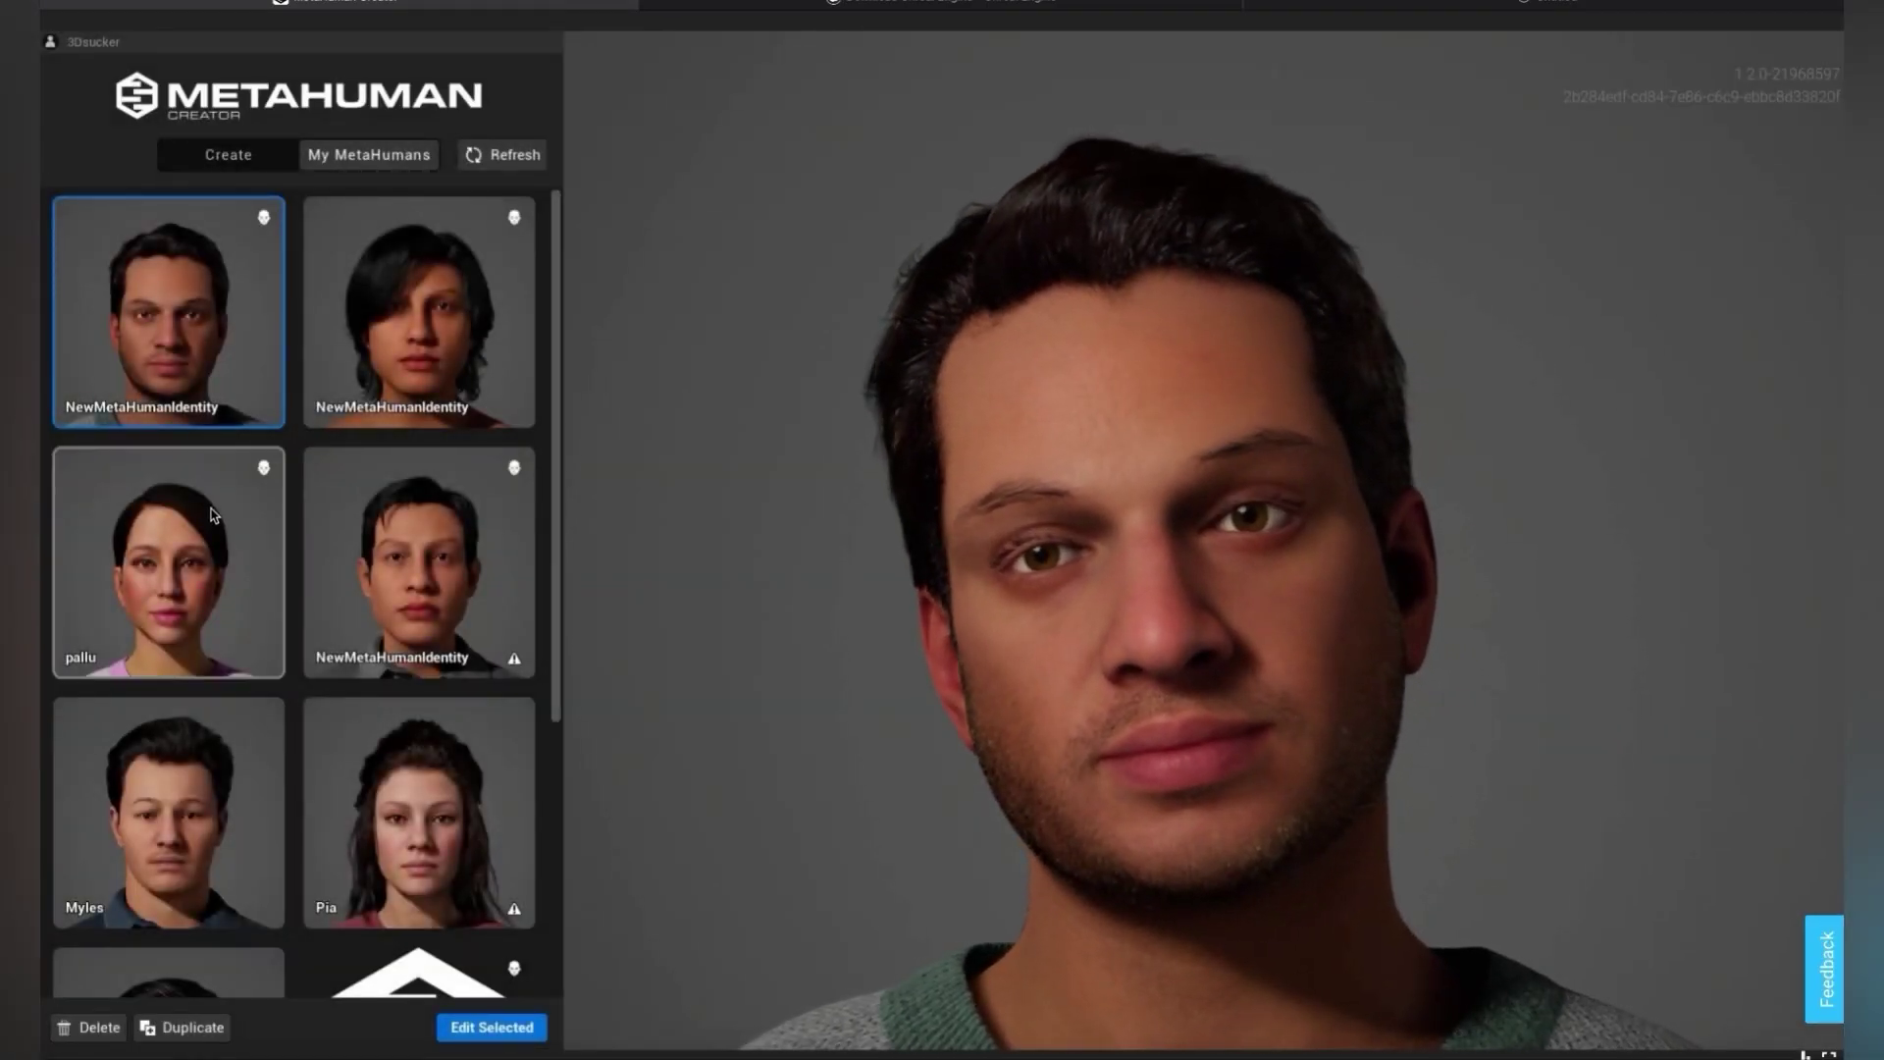
Preview two pre-built male MetaHumans and a long-haired female MetaHuman in the viewport
{"action": "scroll", "coordinate": [211, 515], "scroll_direction": "down", "scroll_amount": 5}
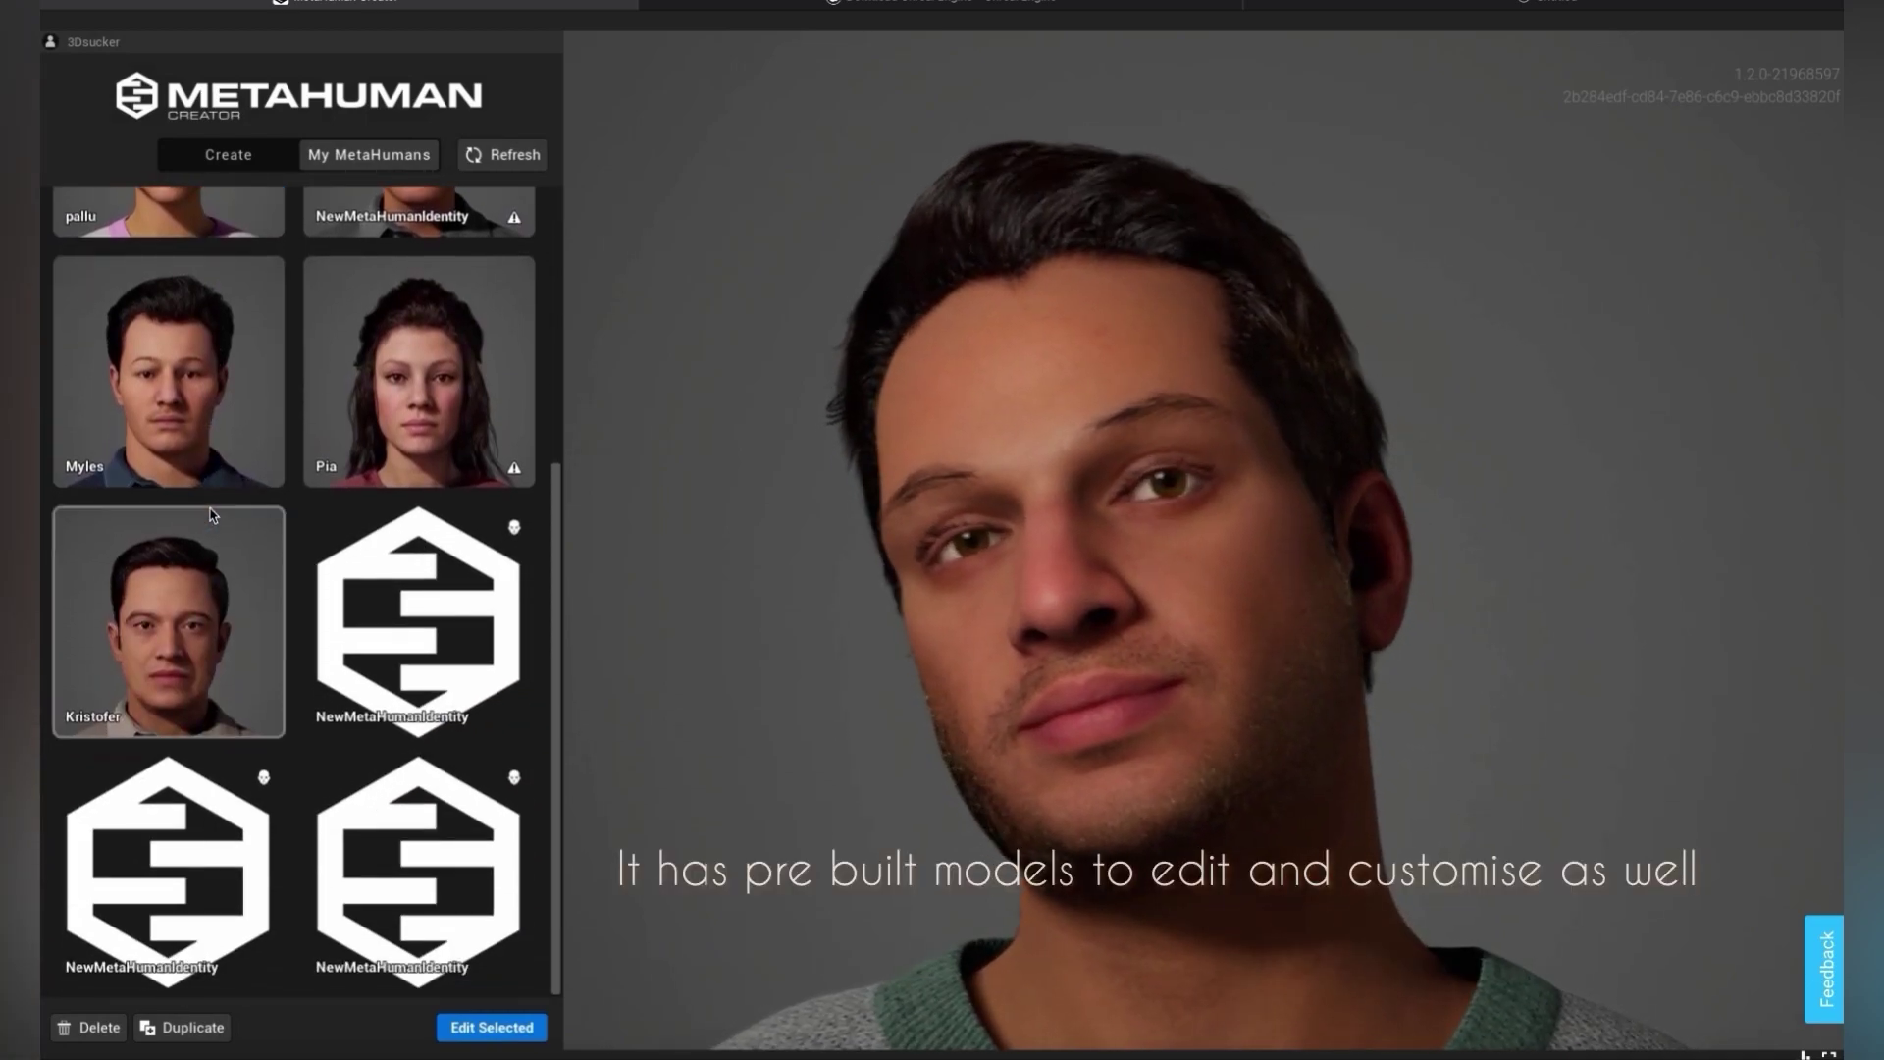
{"action": "left_click", "coordinate": [239, 601]}
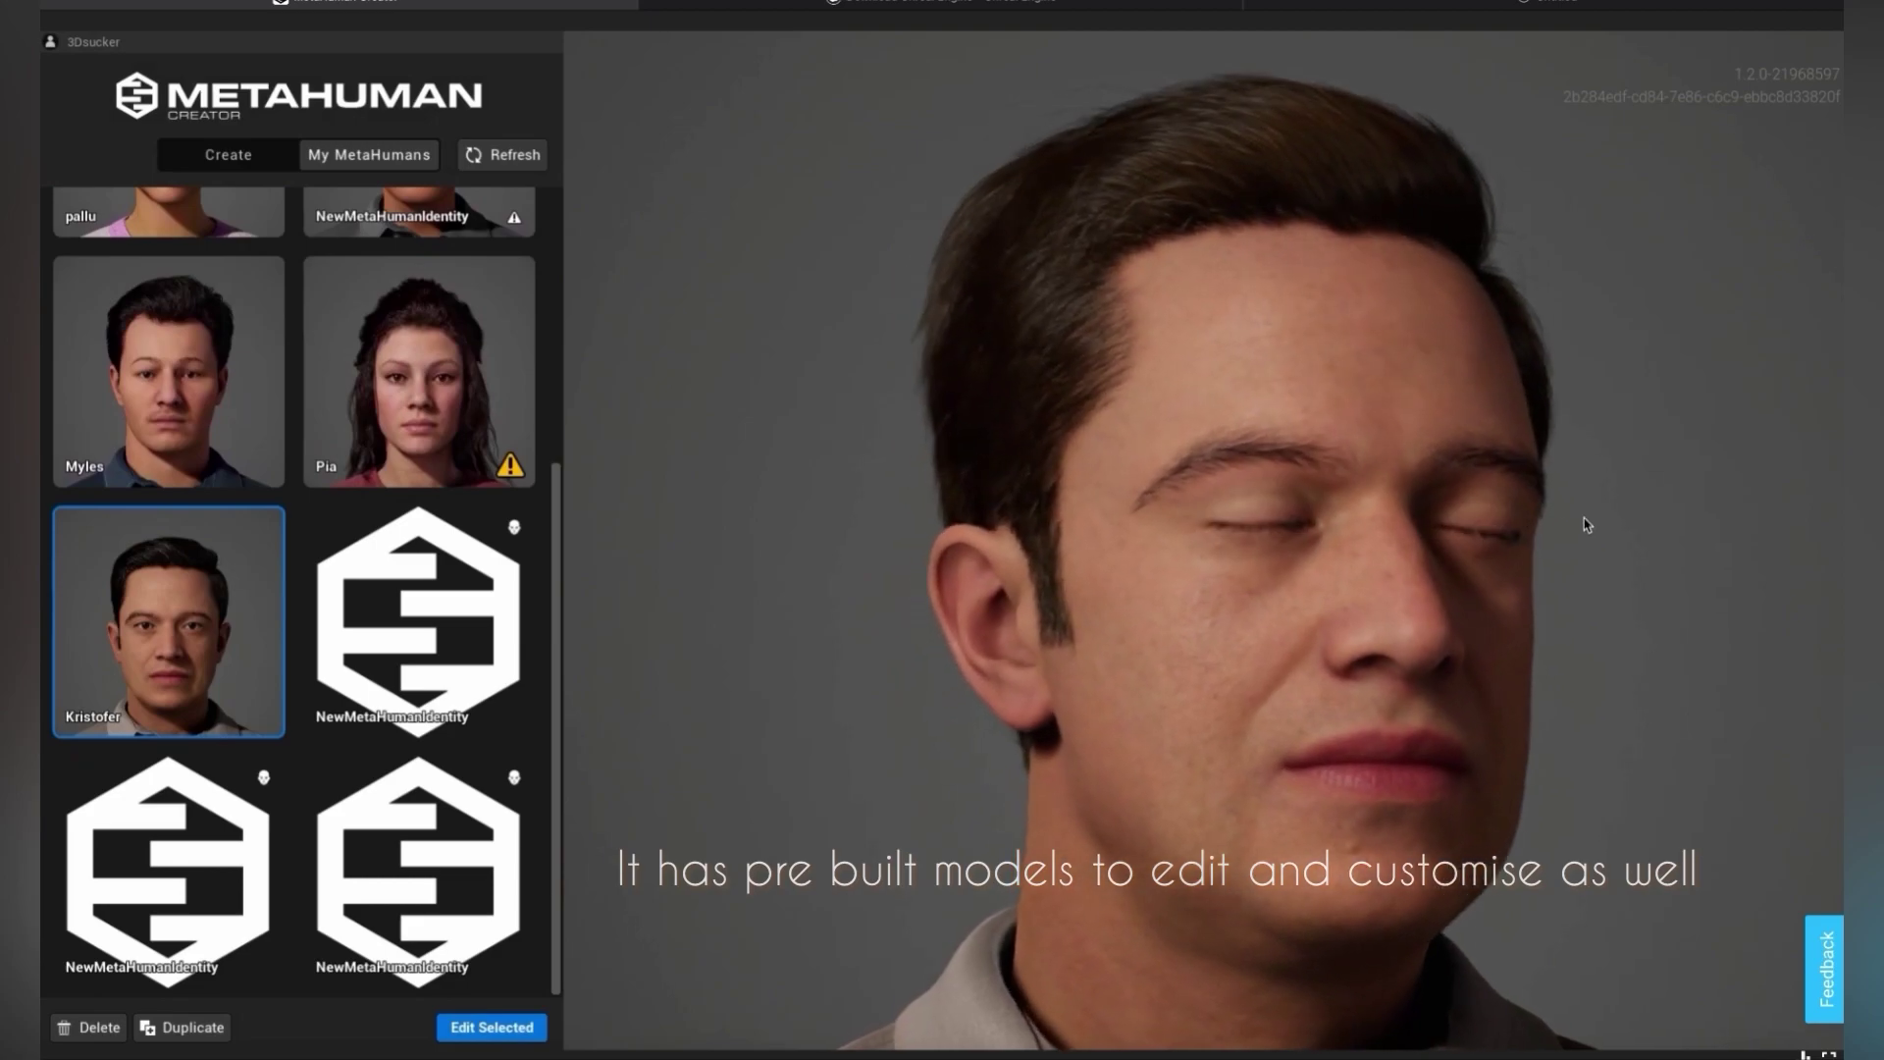
{"action": "left_click", "coordinate": [419, 373]}
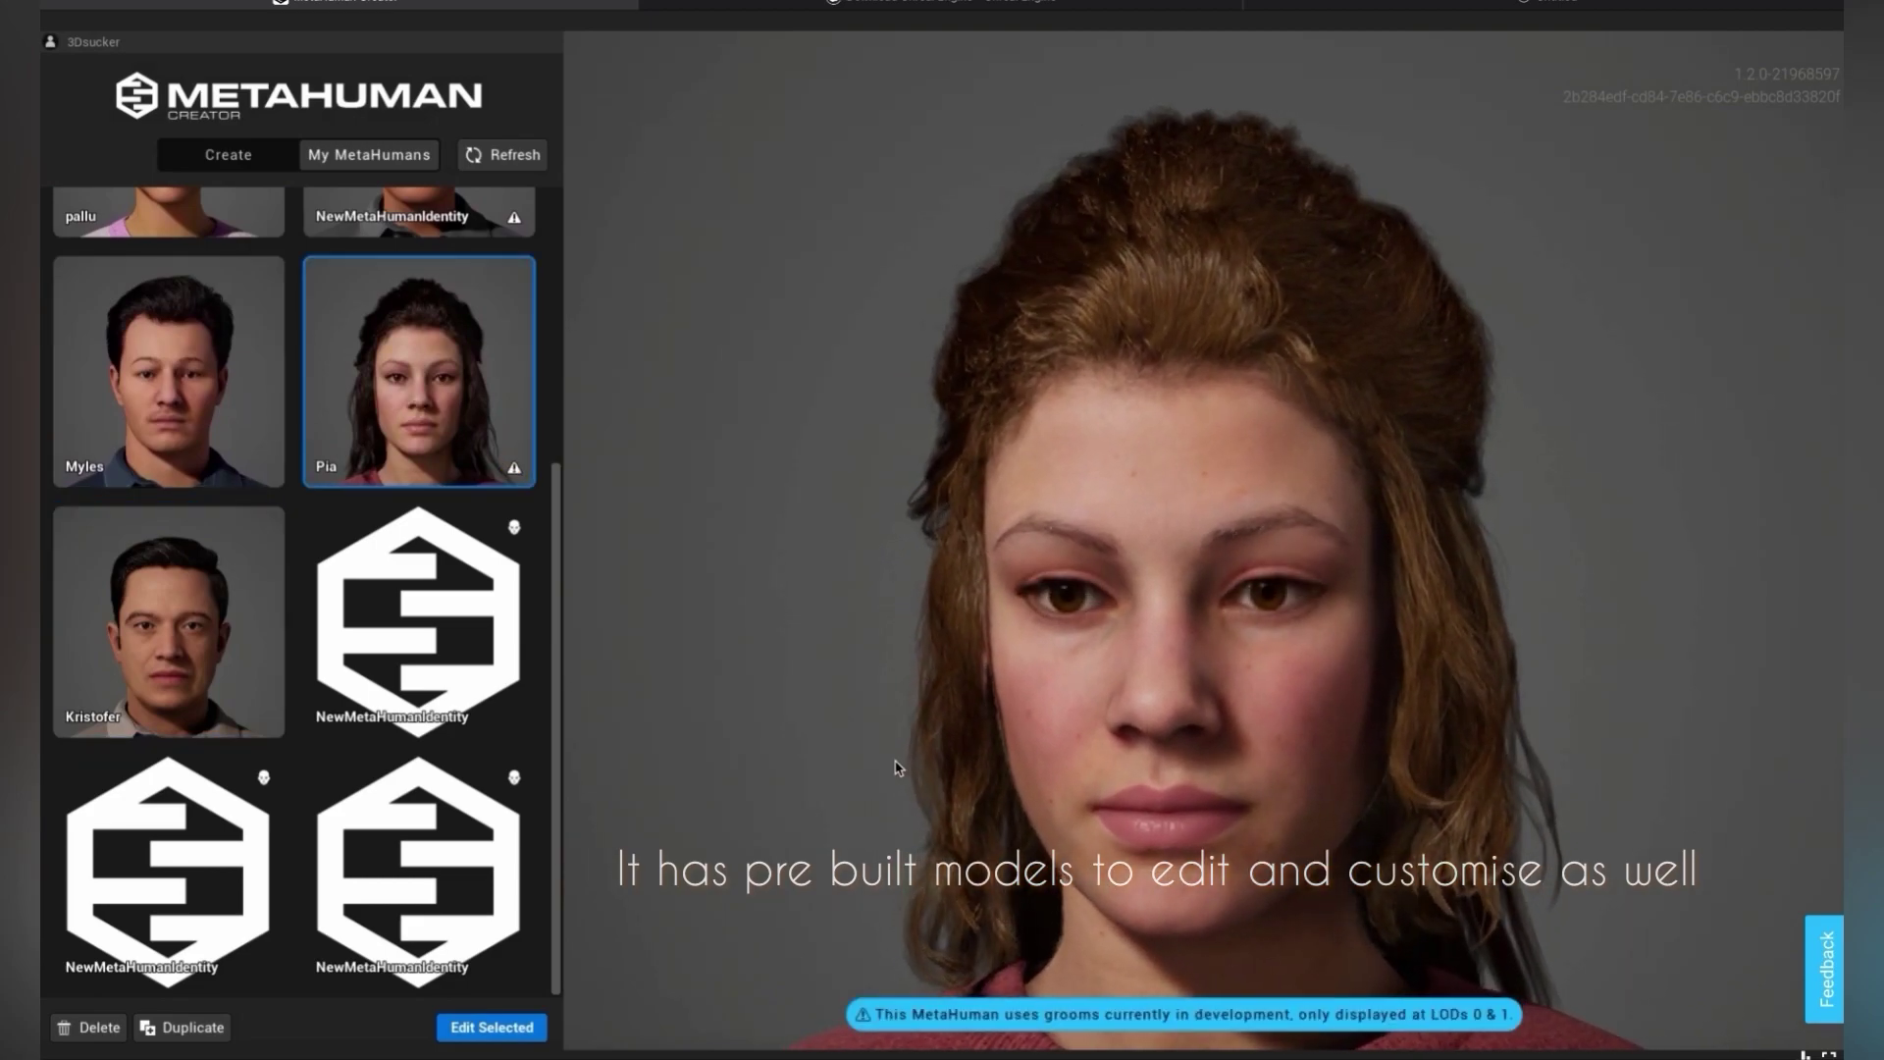
{"action": "left_click", "coordinate": [214, 434]}
{"action": "scroll", "coordinate": [214, 435], "scroll_direction": "up", "scroll_amount": 1}
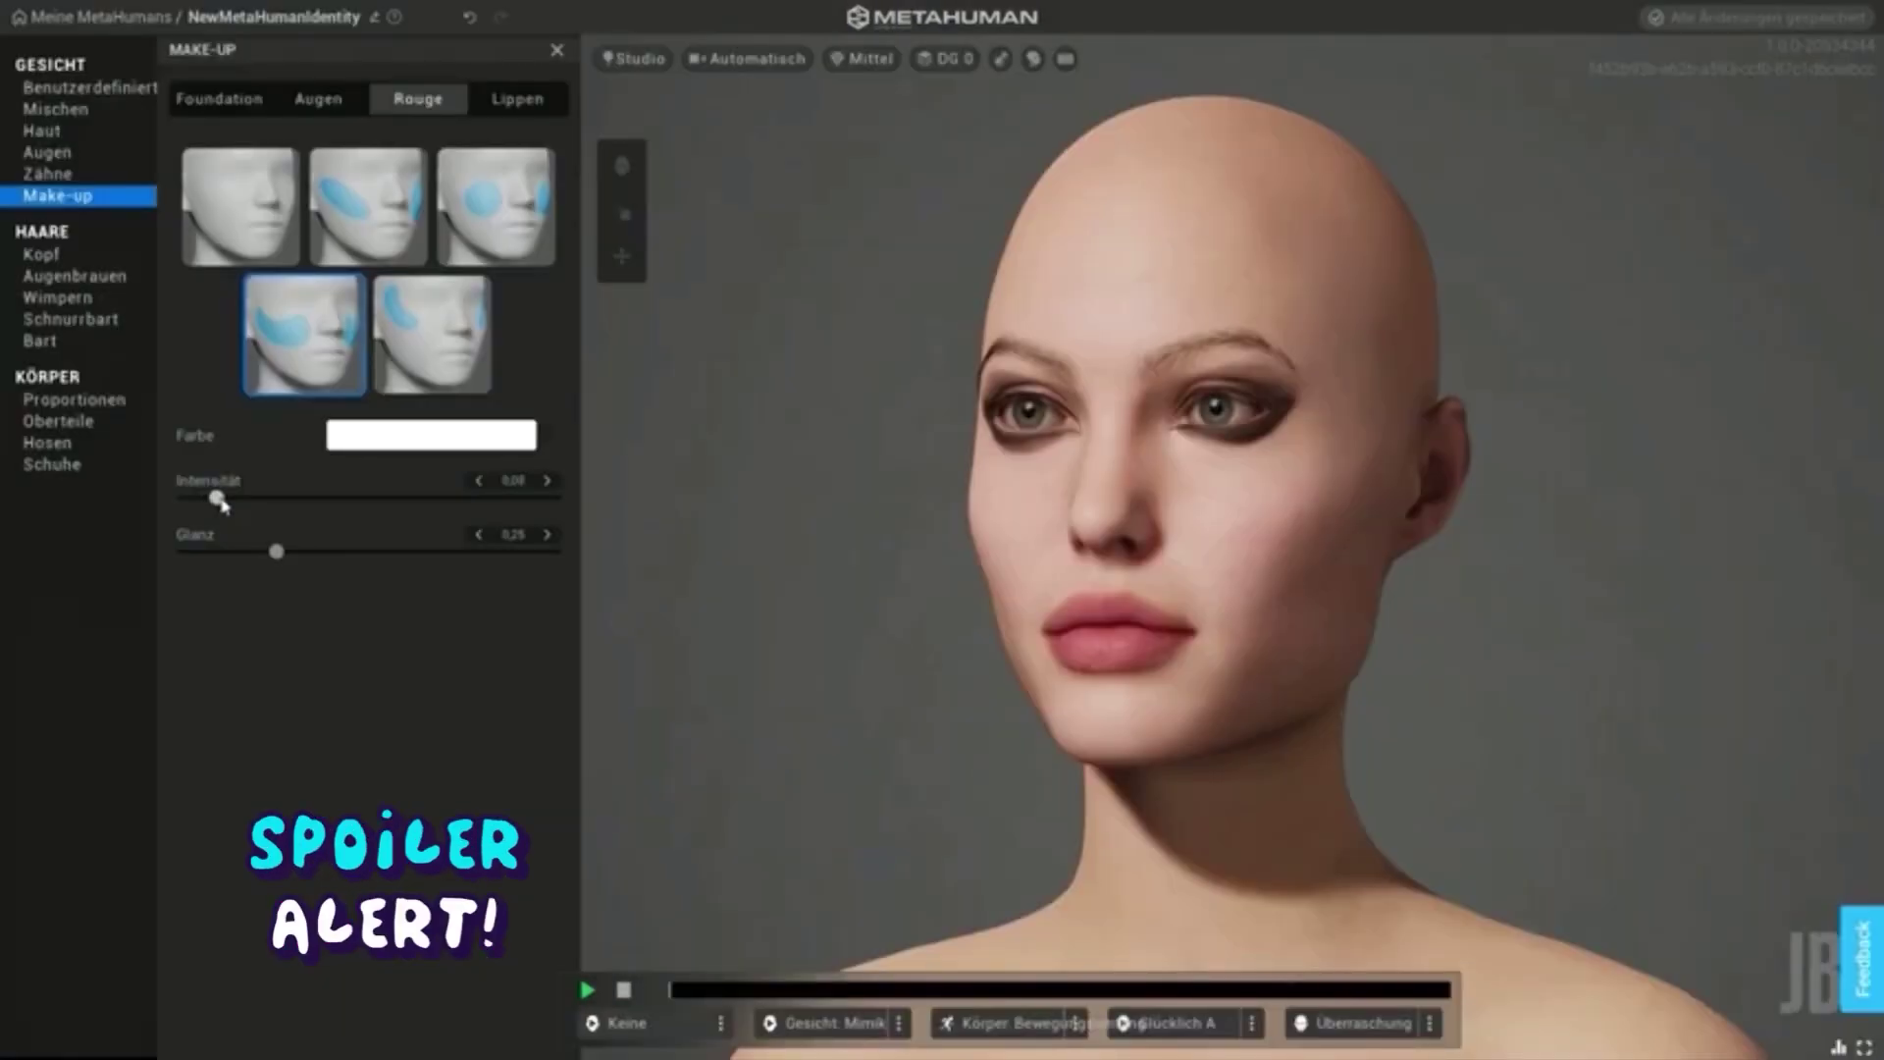
Set rouge intensity to 0.10, make the lips deep red, and darken the hair's Melanin and Röte
{"action": "left_click_drag", "start_coordinate": [219, 500], "coordinate": [224, 498]}
{"action": "left_click_drag", "start_coordinate": [1097, 435], "coordinate": [698, 410]}
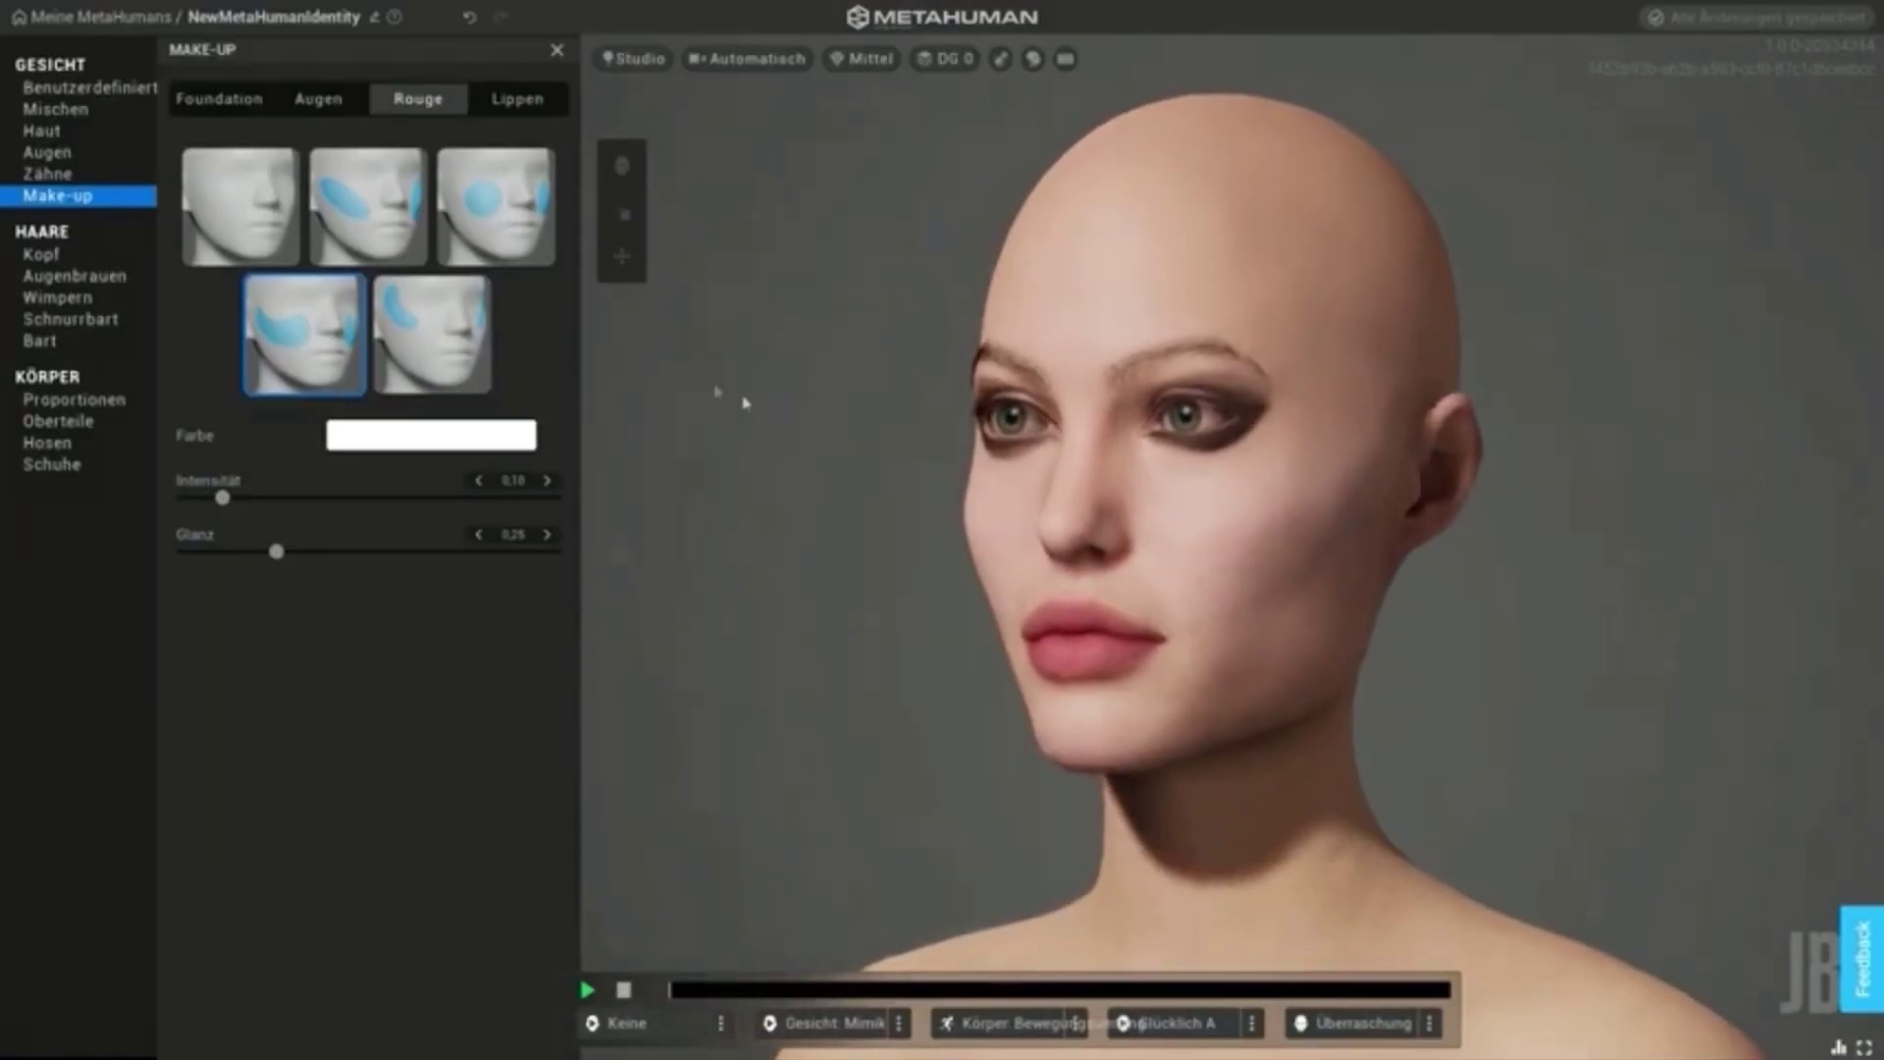
{"action": "left_click", "coordinate": [517, 98]}
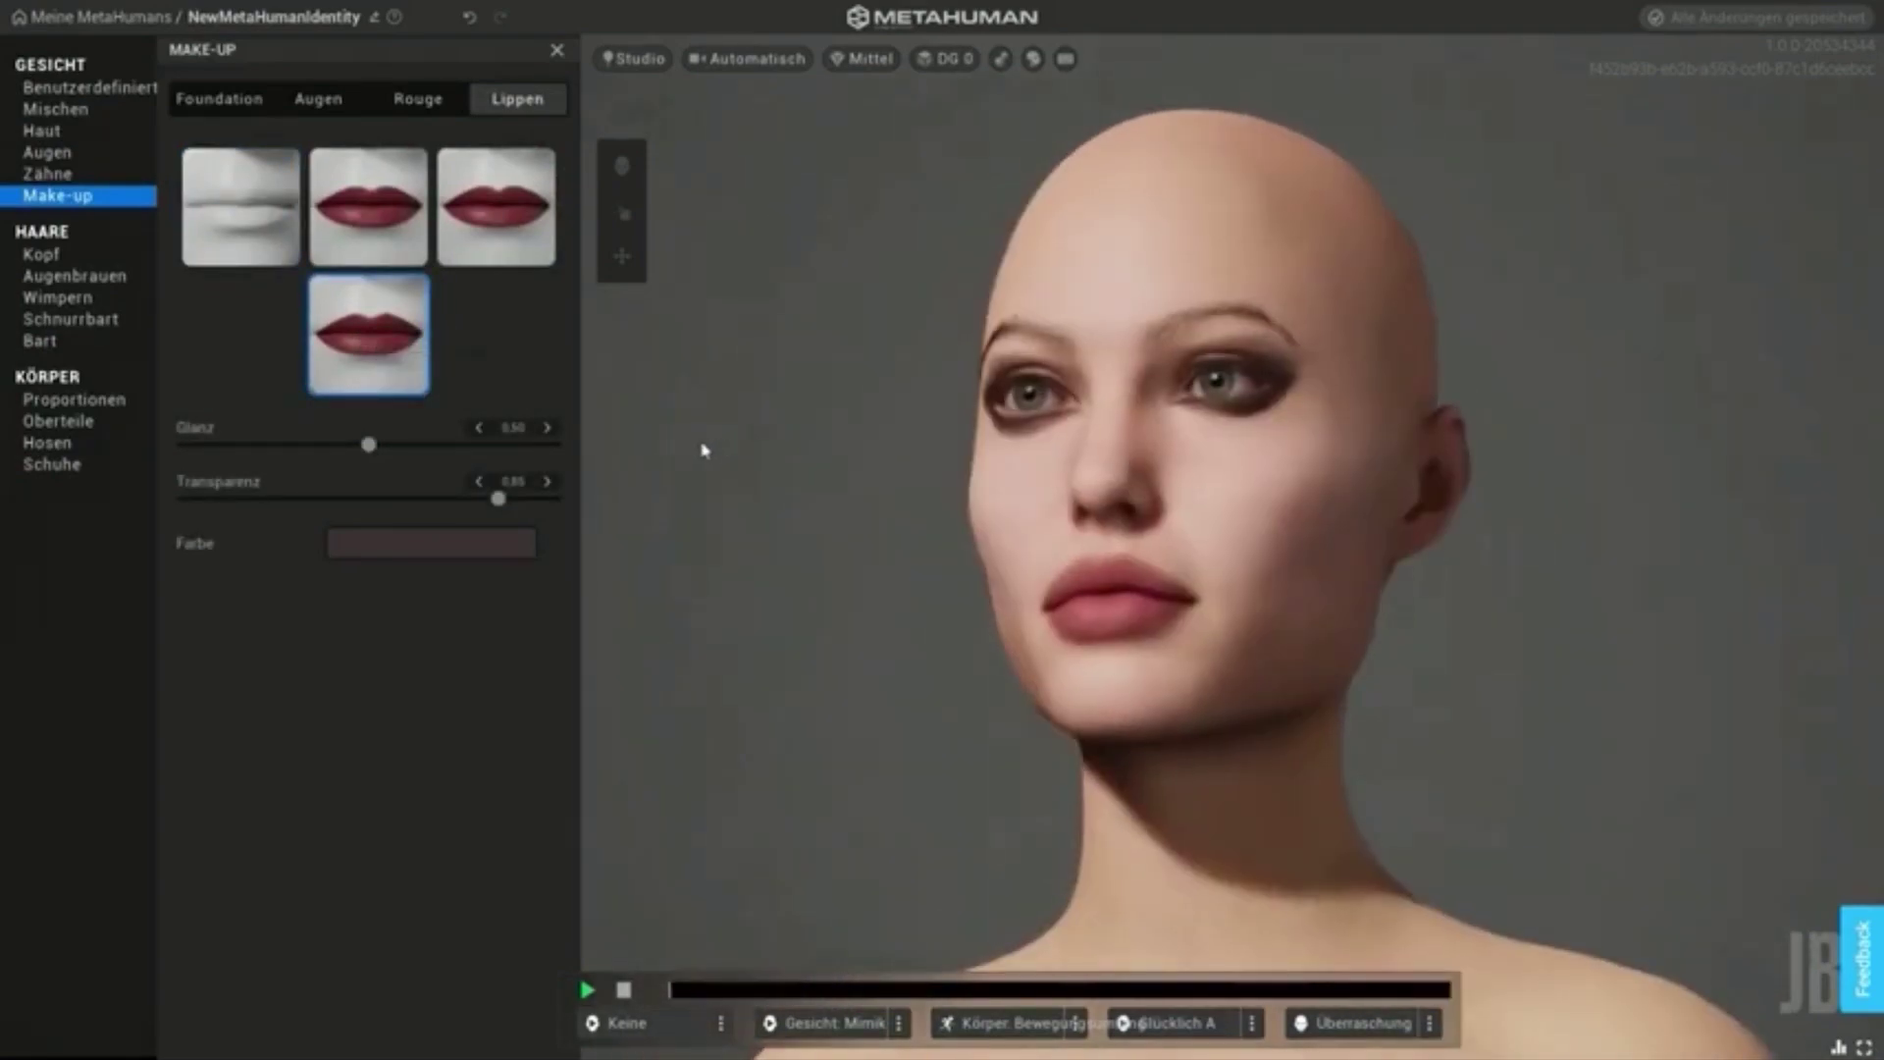
{"action": "left_click", "coordinate": [404, 542]}
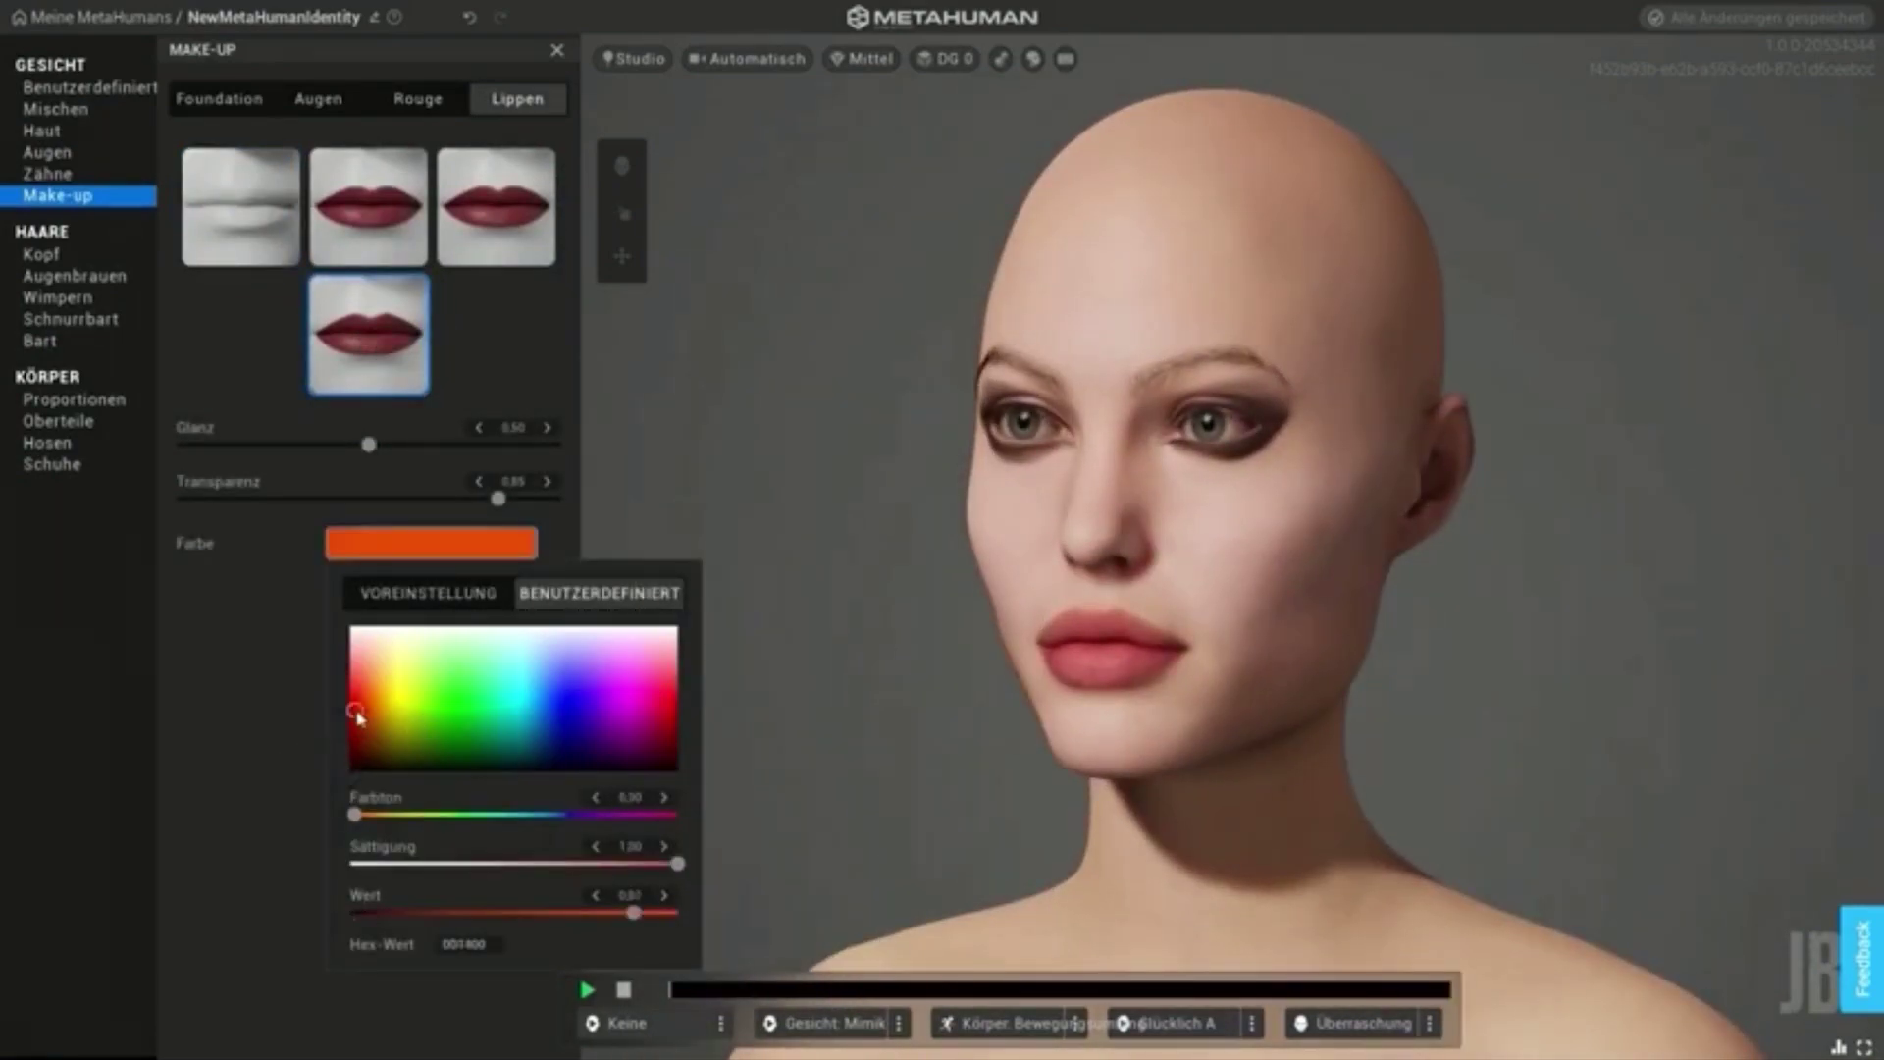
{"action": "left_click", "coordinate": [495, 501]}
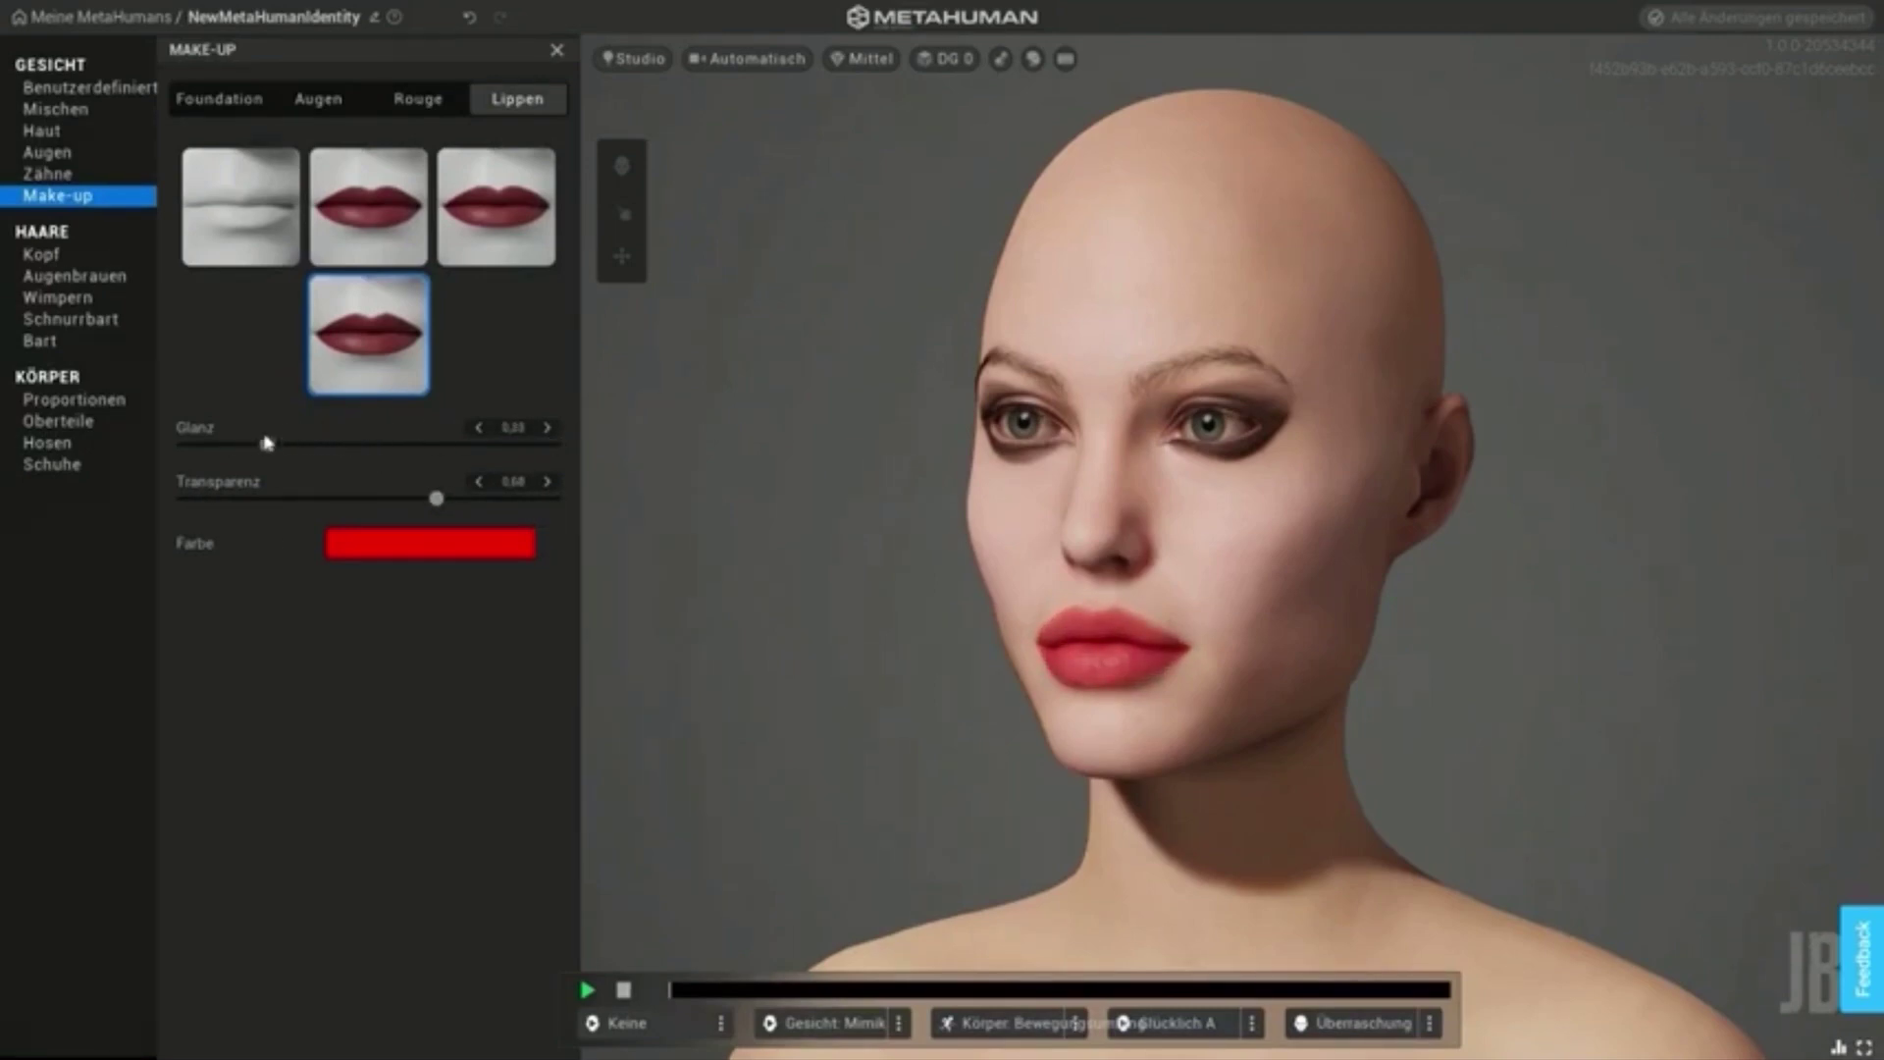
{"action": "left_click", "coordinate": [388, 540]}
{"action": "left_click_drag", "start_coordinate": [355, 638], "coordinate": [351, 691]}
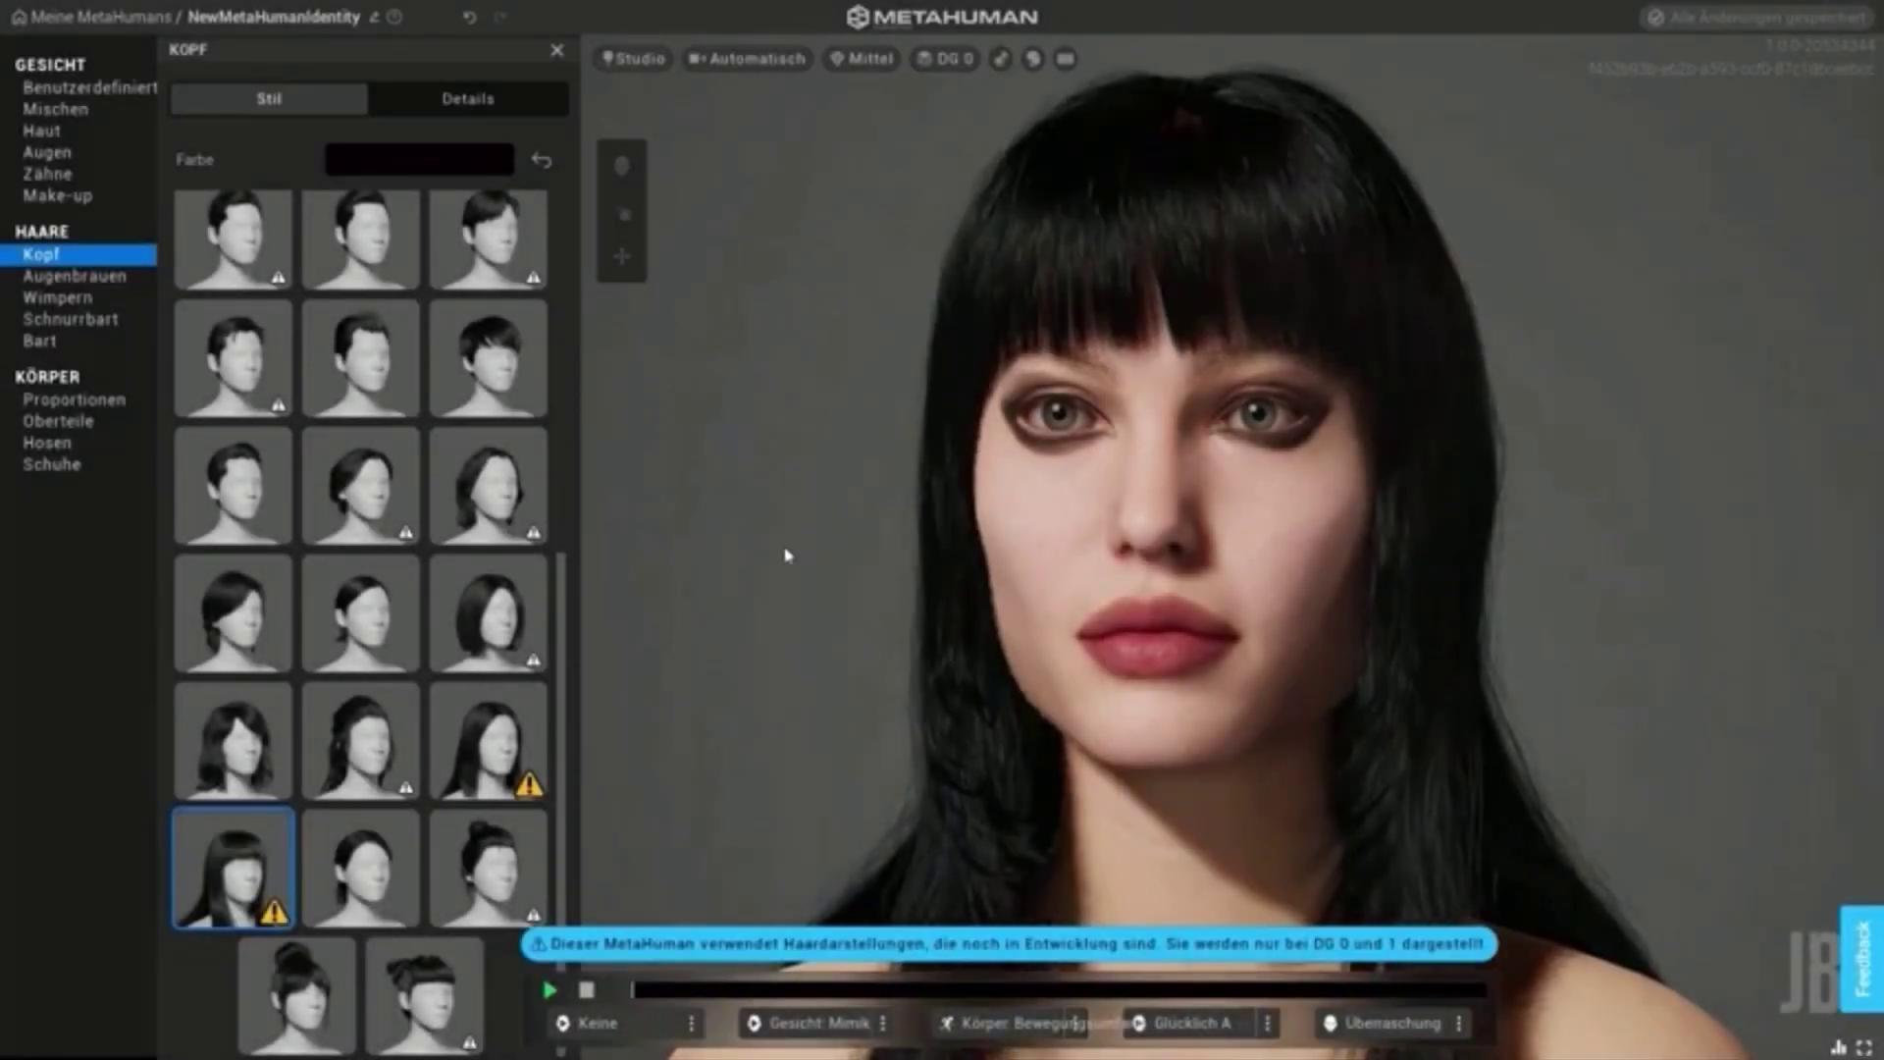
{"action": "left_click", "coordinate": [433, 171]}
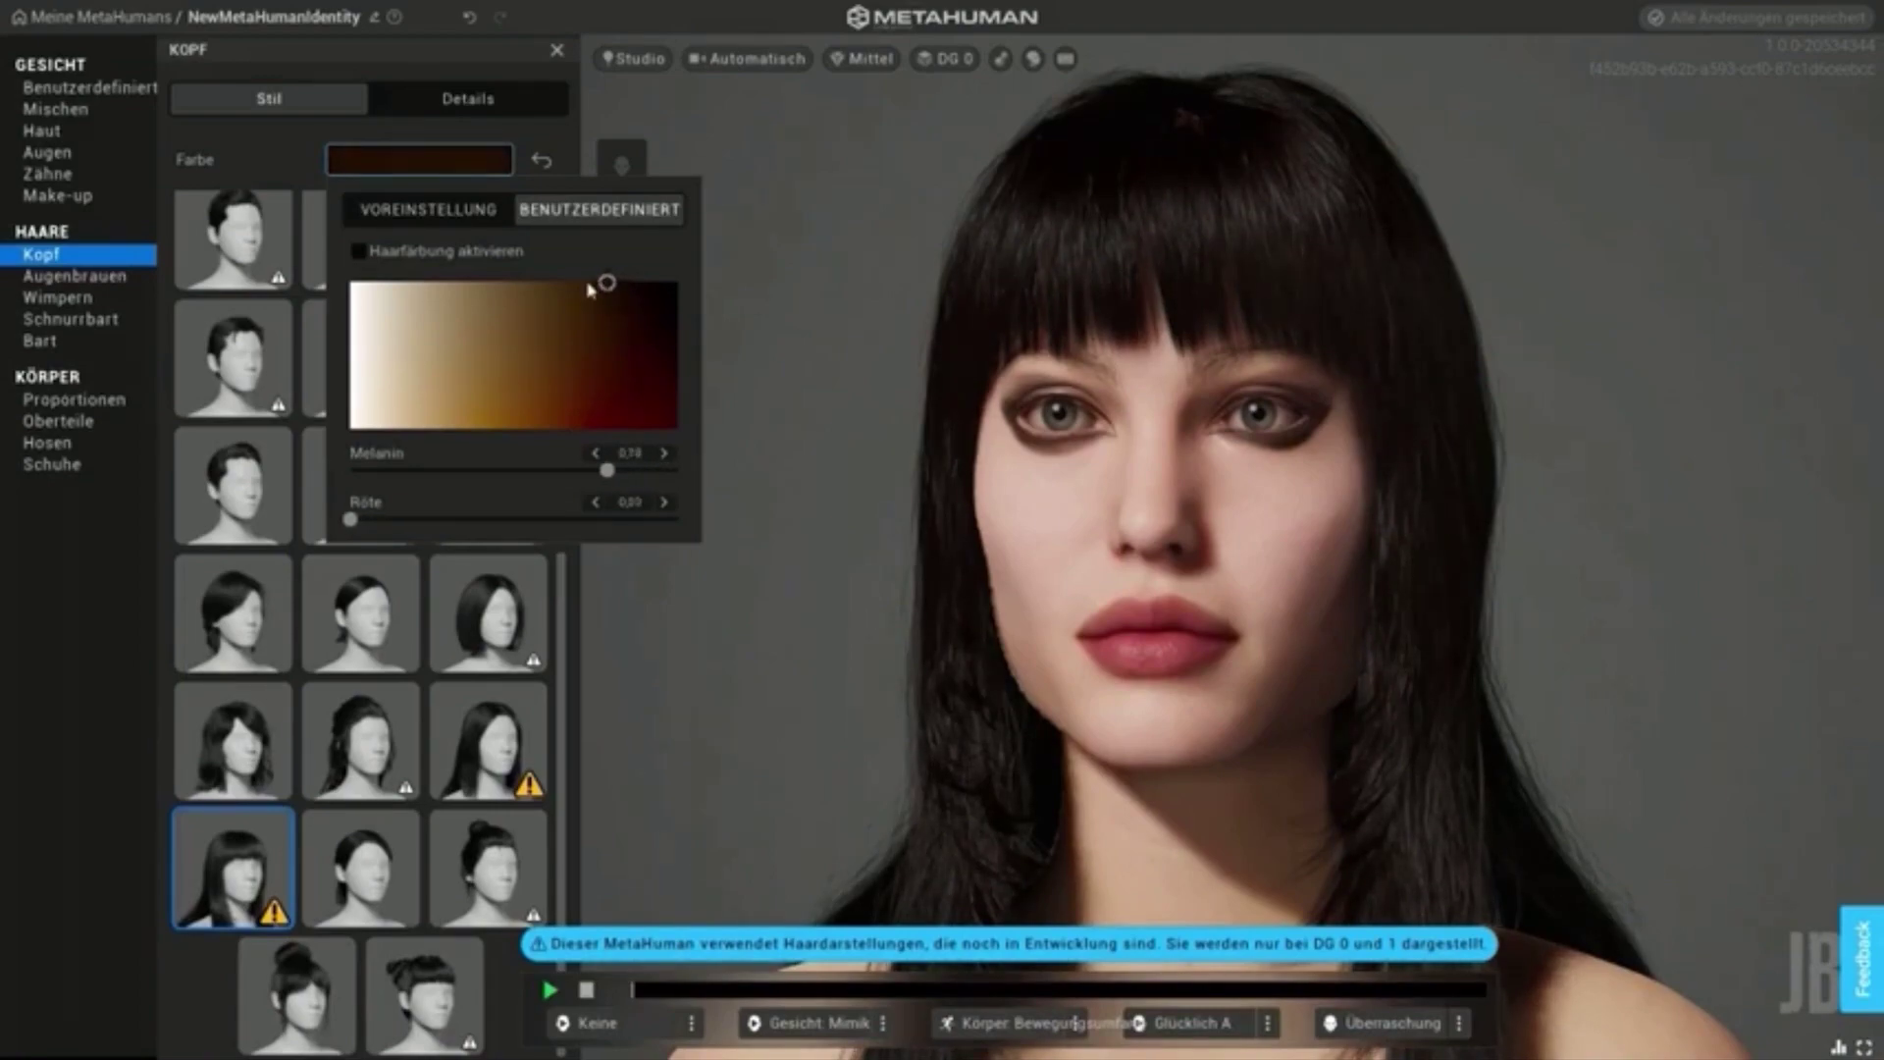
{"action": "left_click_drag", "start_coordinate": [590, 289], "coordinate": [635, 322]}
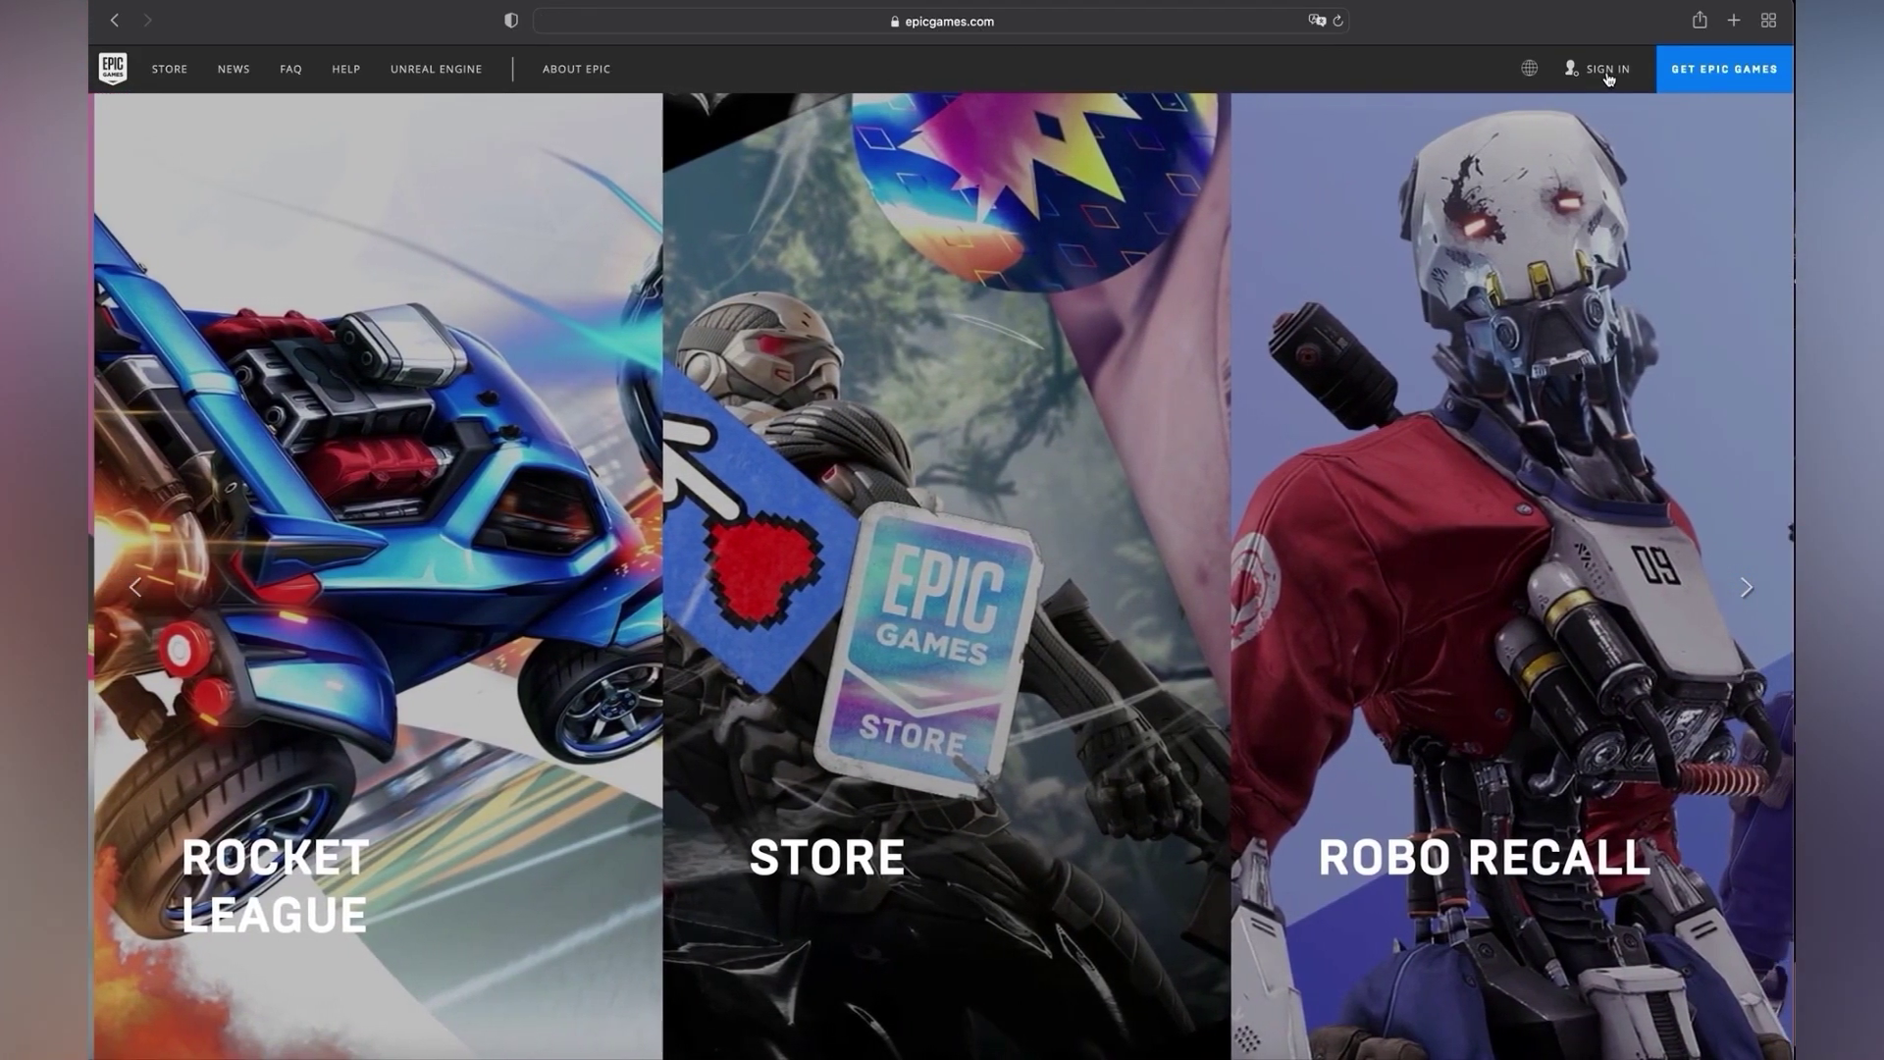
Sign in to the Epic Games website with an Epic Games account using saved login details
{"action": "left_click", "coordinate": [1609, 73]}
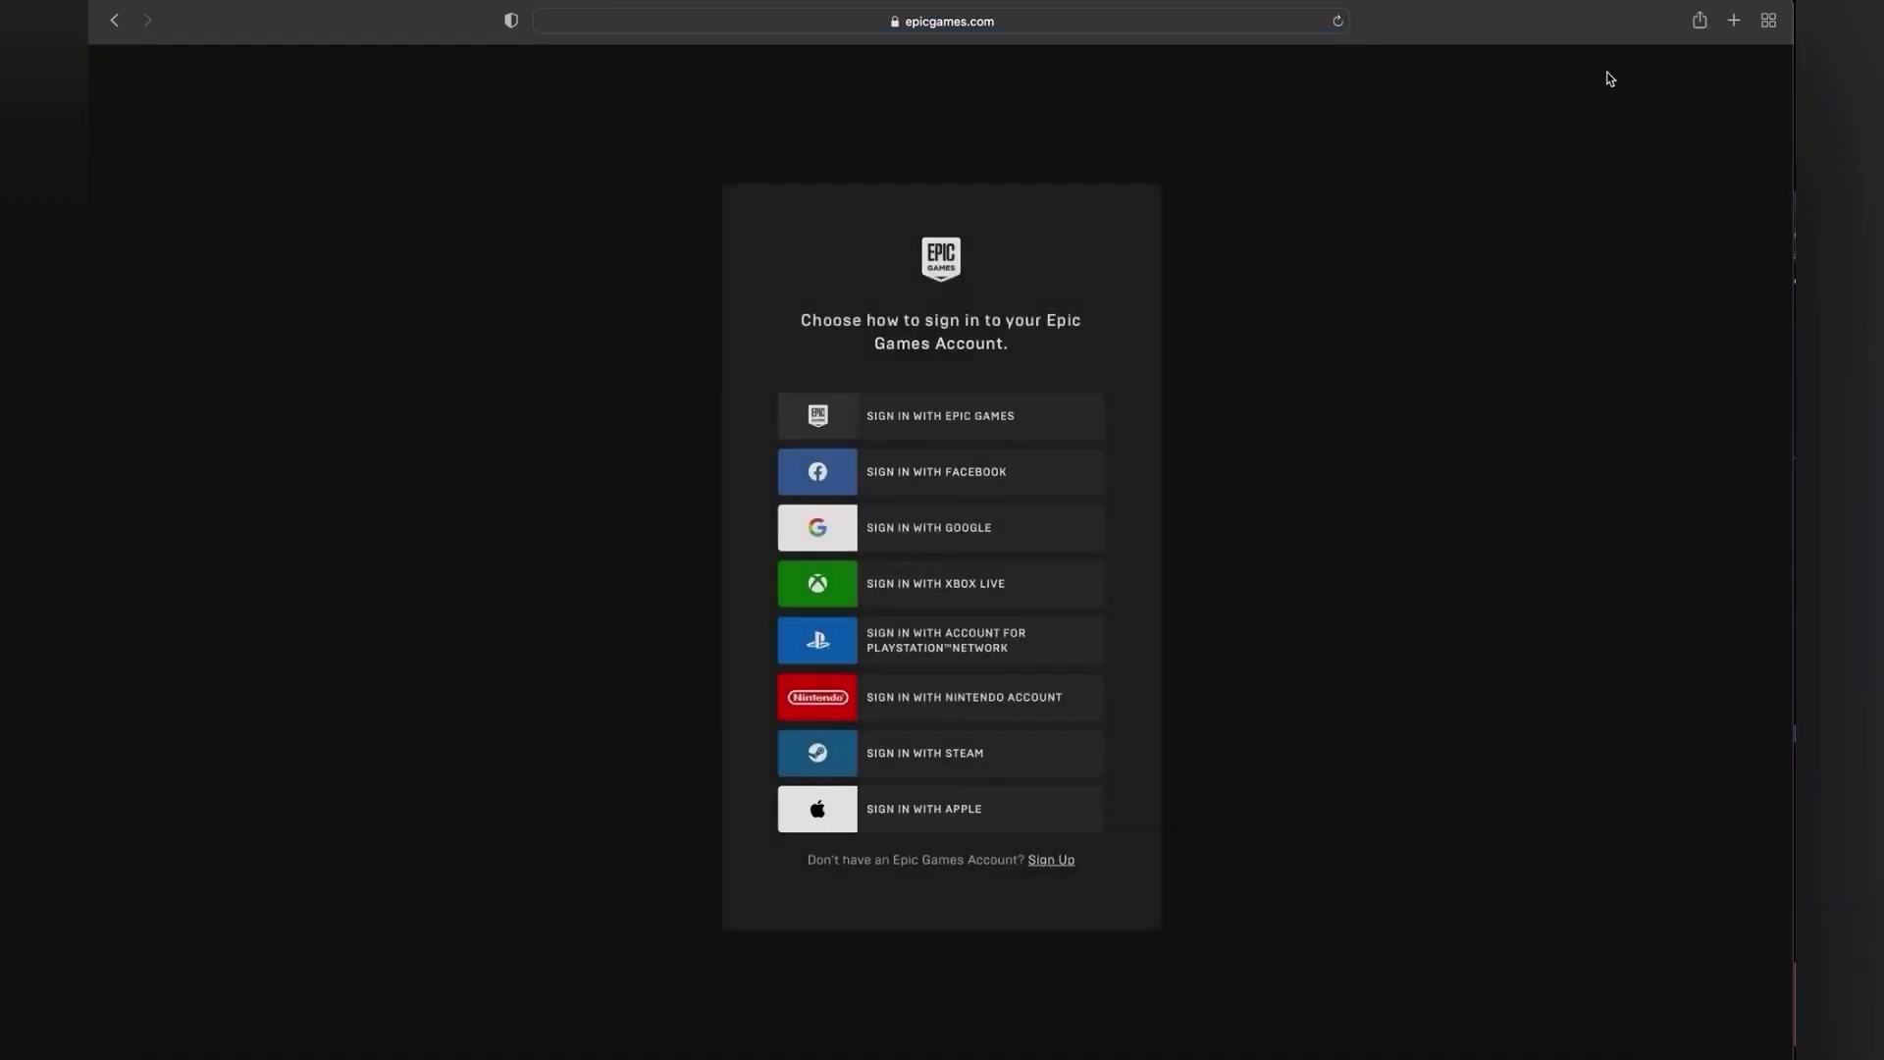
{"action": "left_click", "coordinate": [974, 418]}
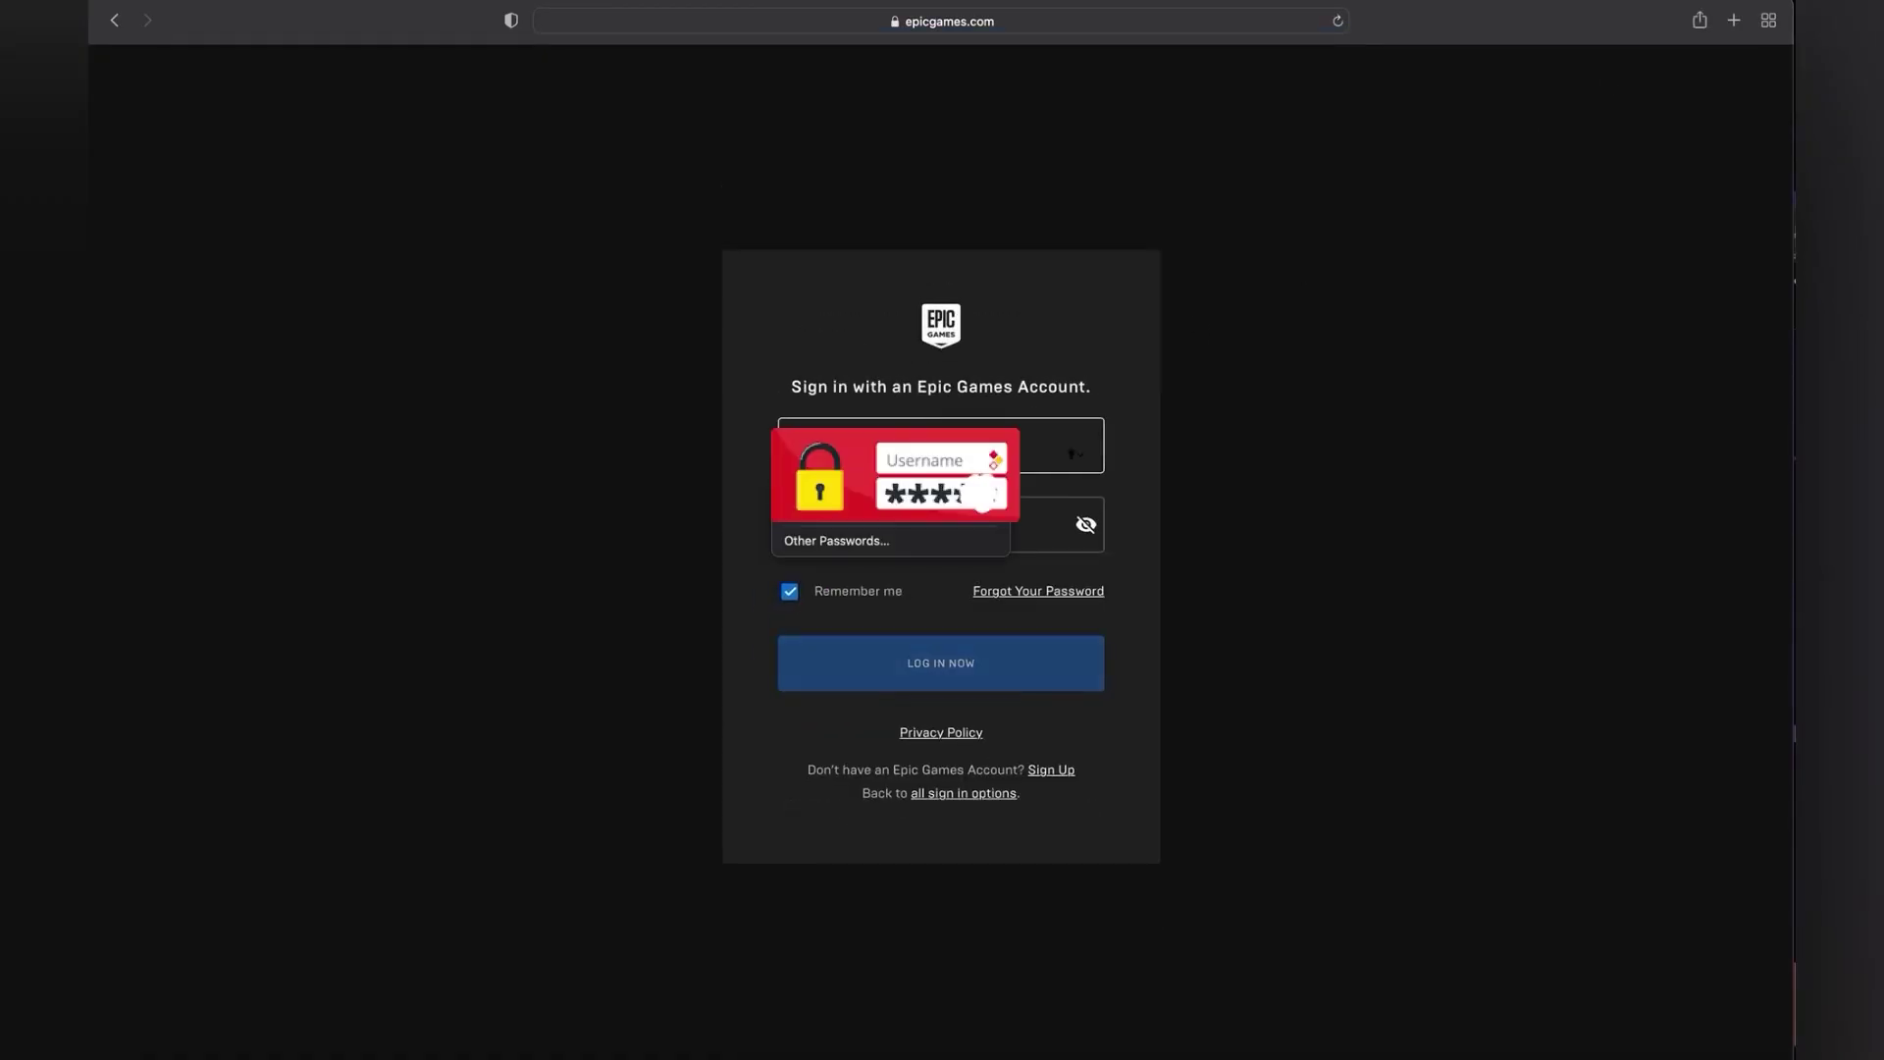
{"action": "key", "text": "Return"}
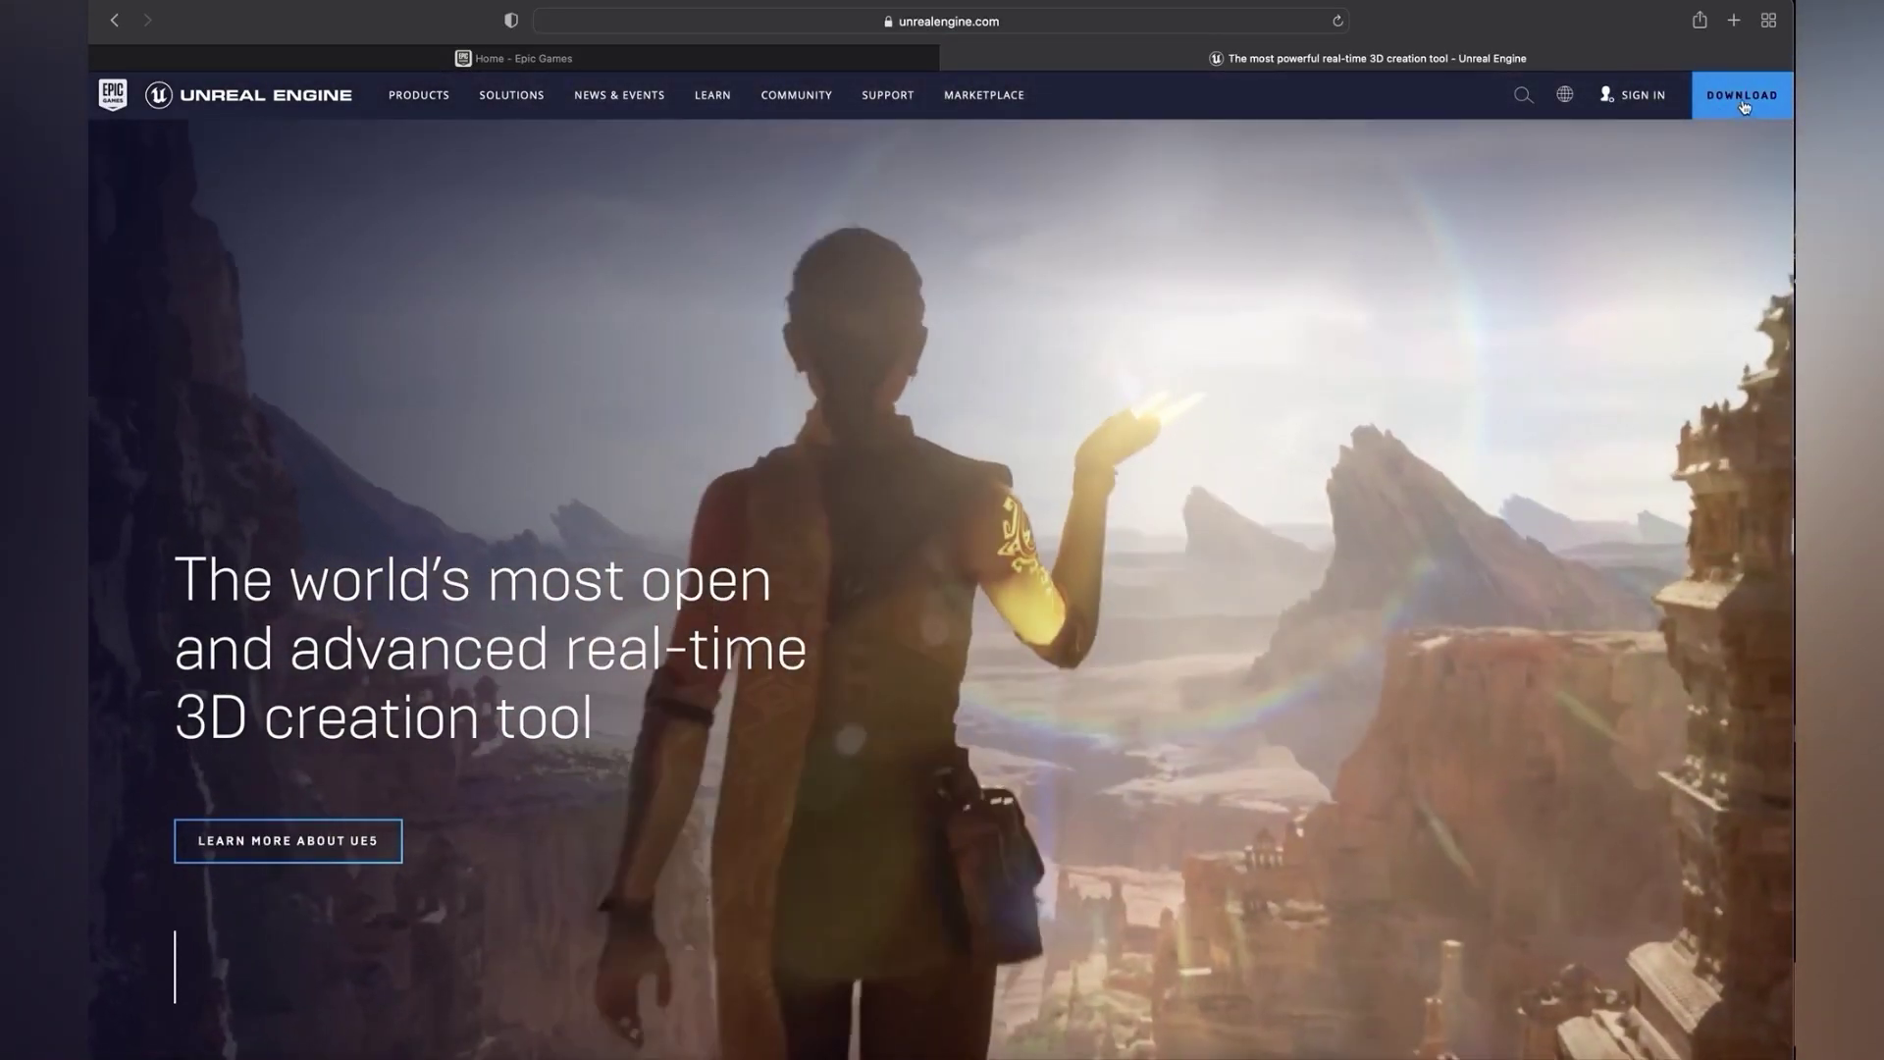
Go to the Unreal Engine download page and scroll to the launcher section
{"action": "left_click", "coordinate": [1743, 98]}
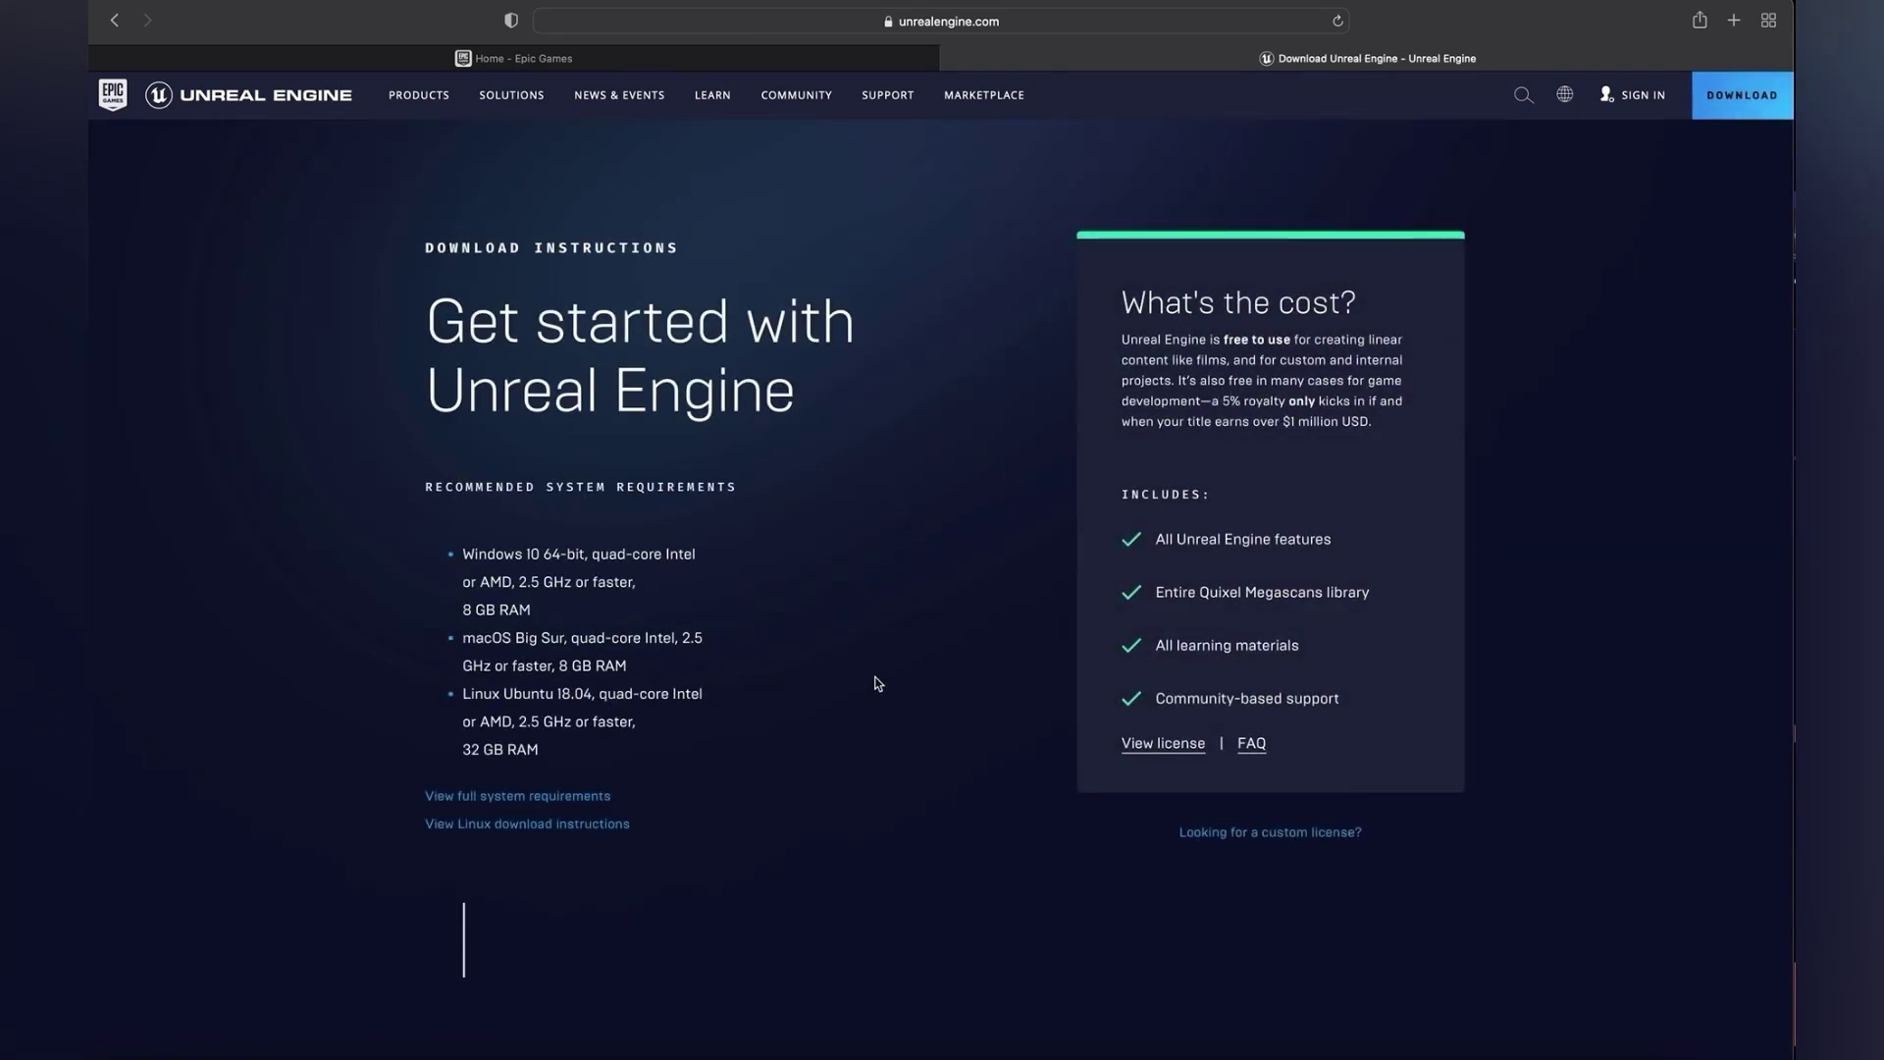
{"action": "scroll", "coordinate": [877, 684], "scroll_direction": "down", "scroll_amount": 10}
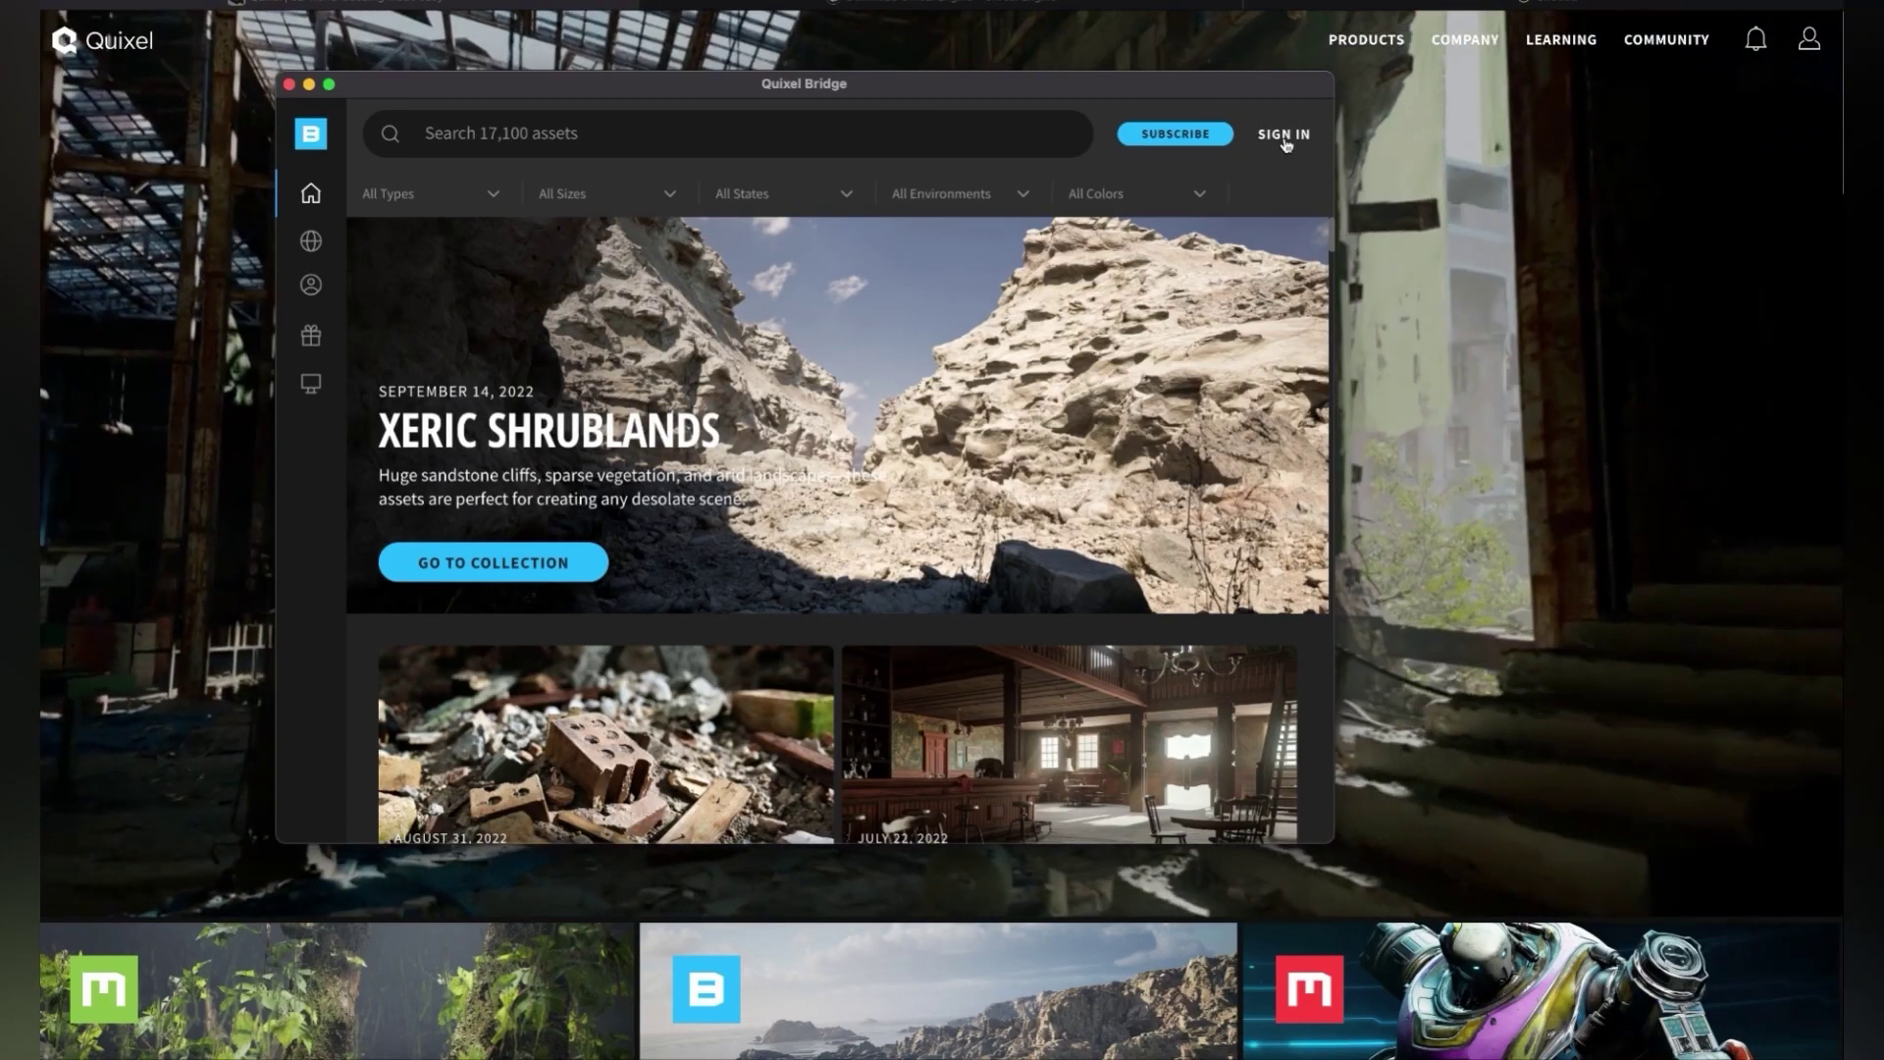
Sign in to Quixel Bridge through an Epic Games account, entering the account password instead of an email
{"action": "left_click", "coordinate": [1284, 137]}
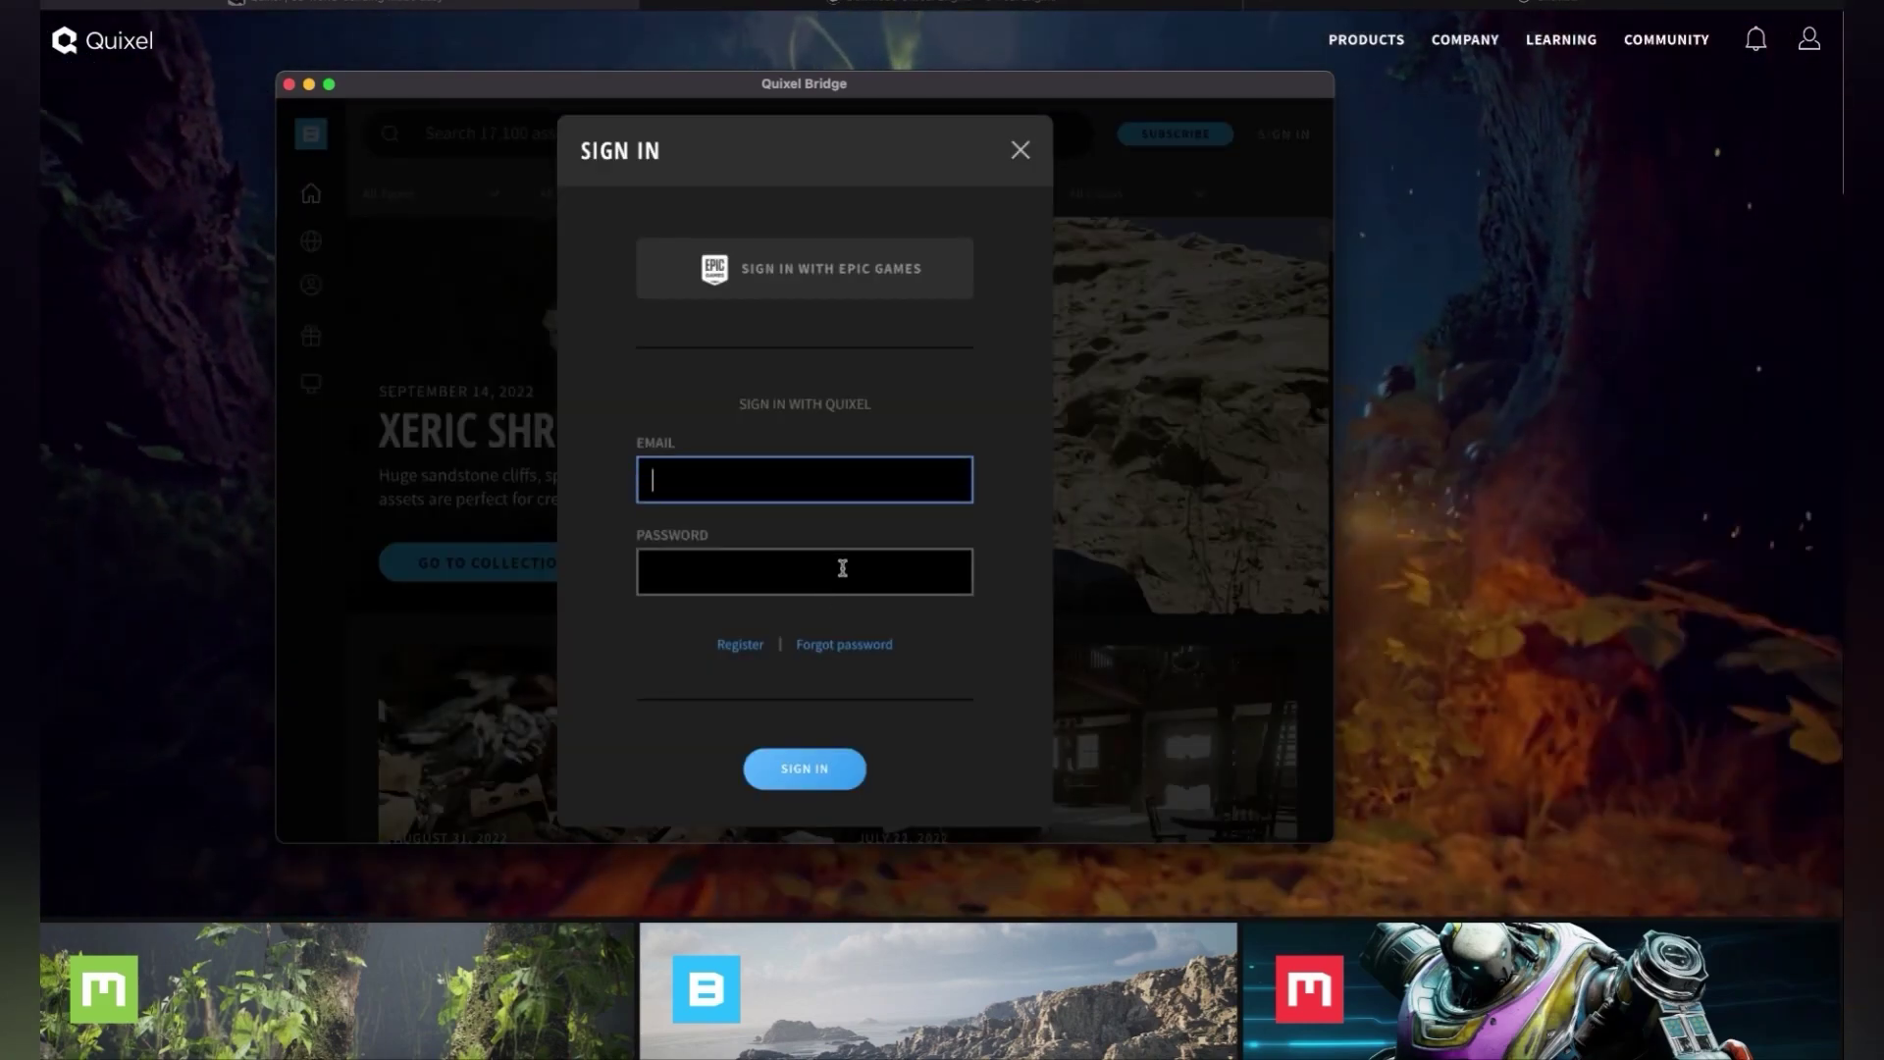
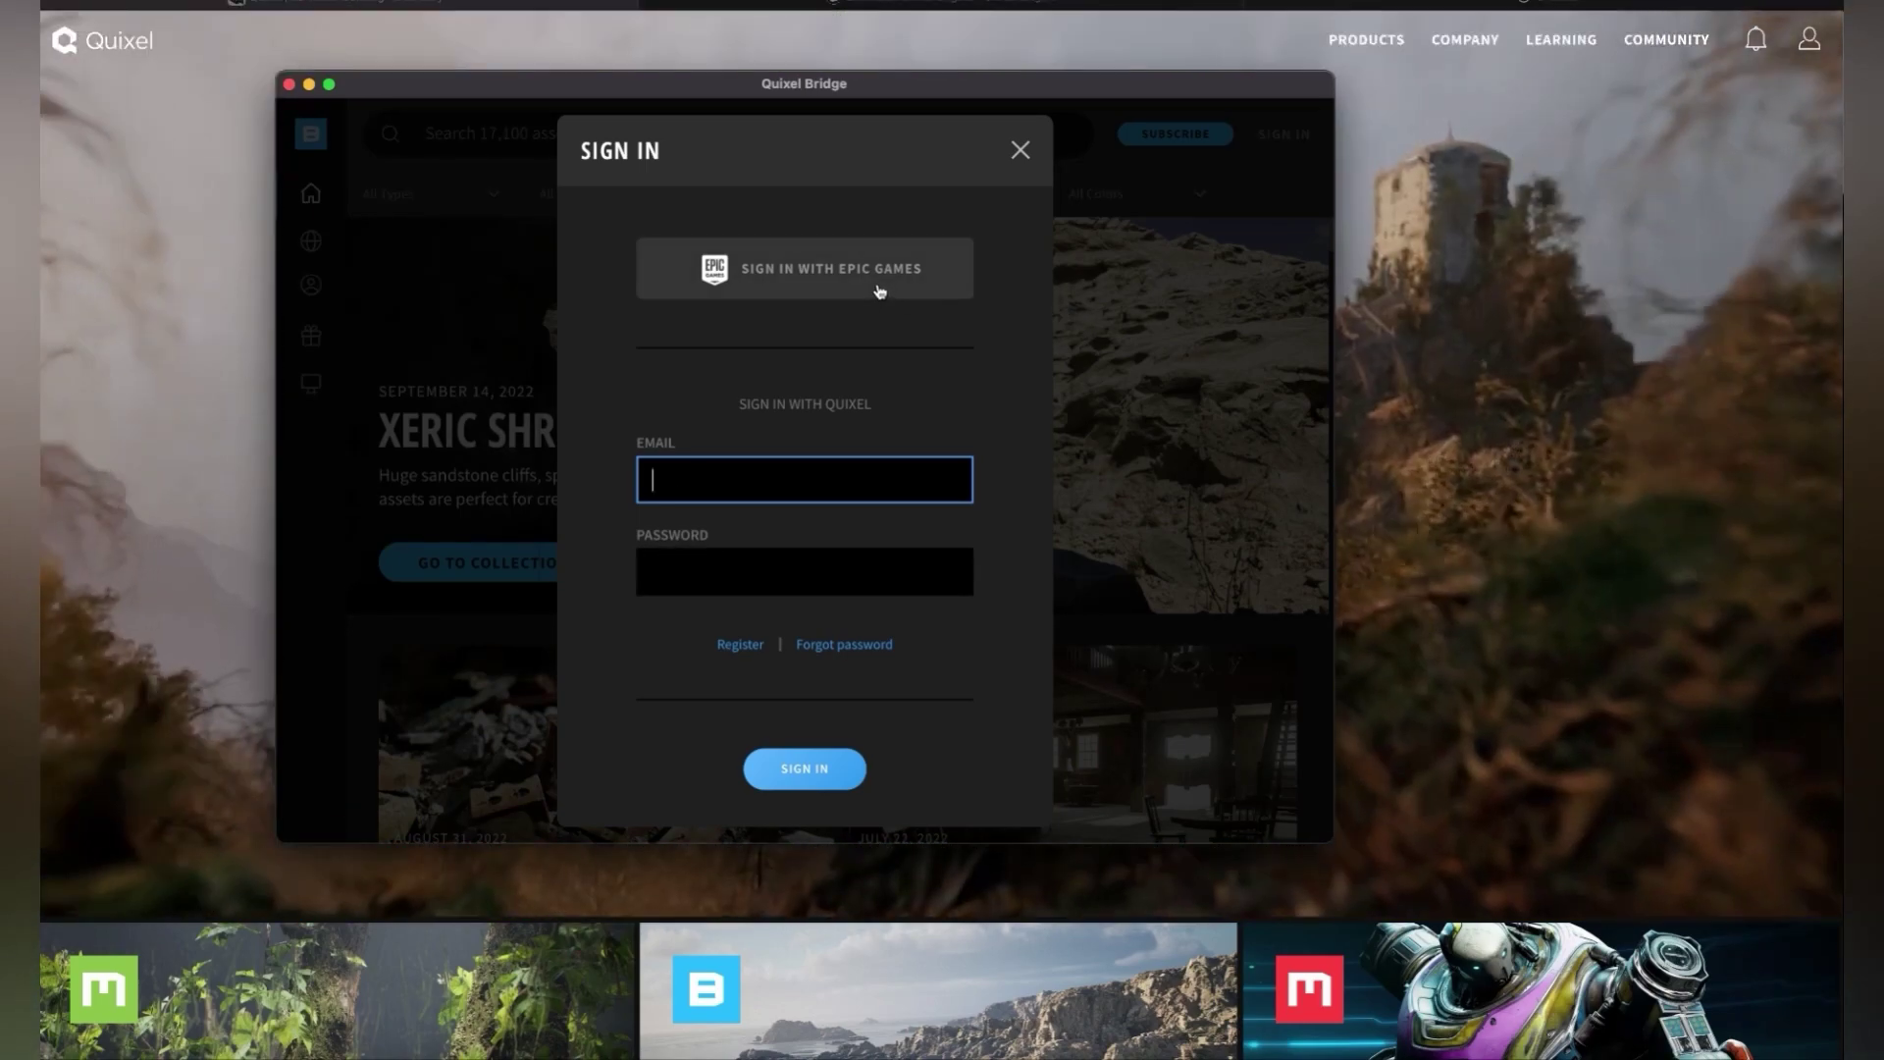
{"action": "left_click", "coordinate": [879, 290]}
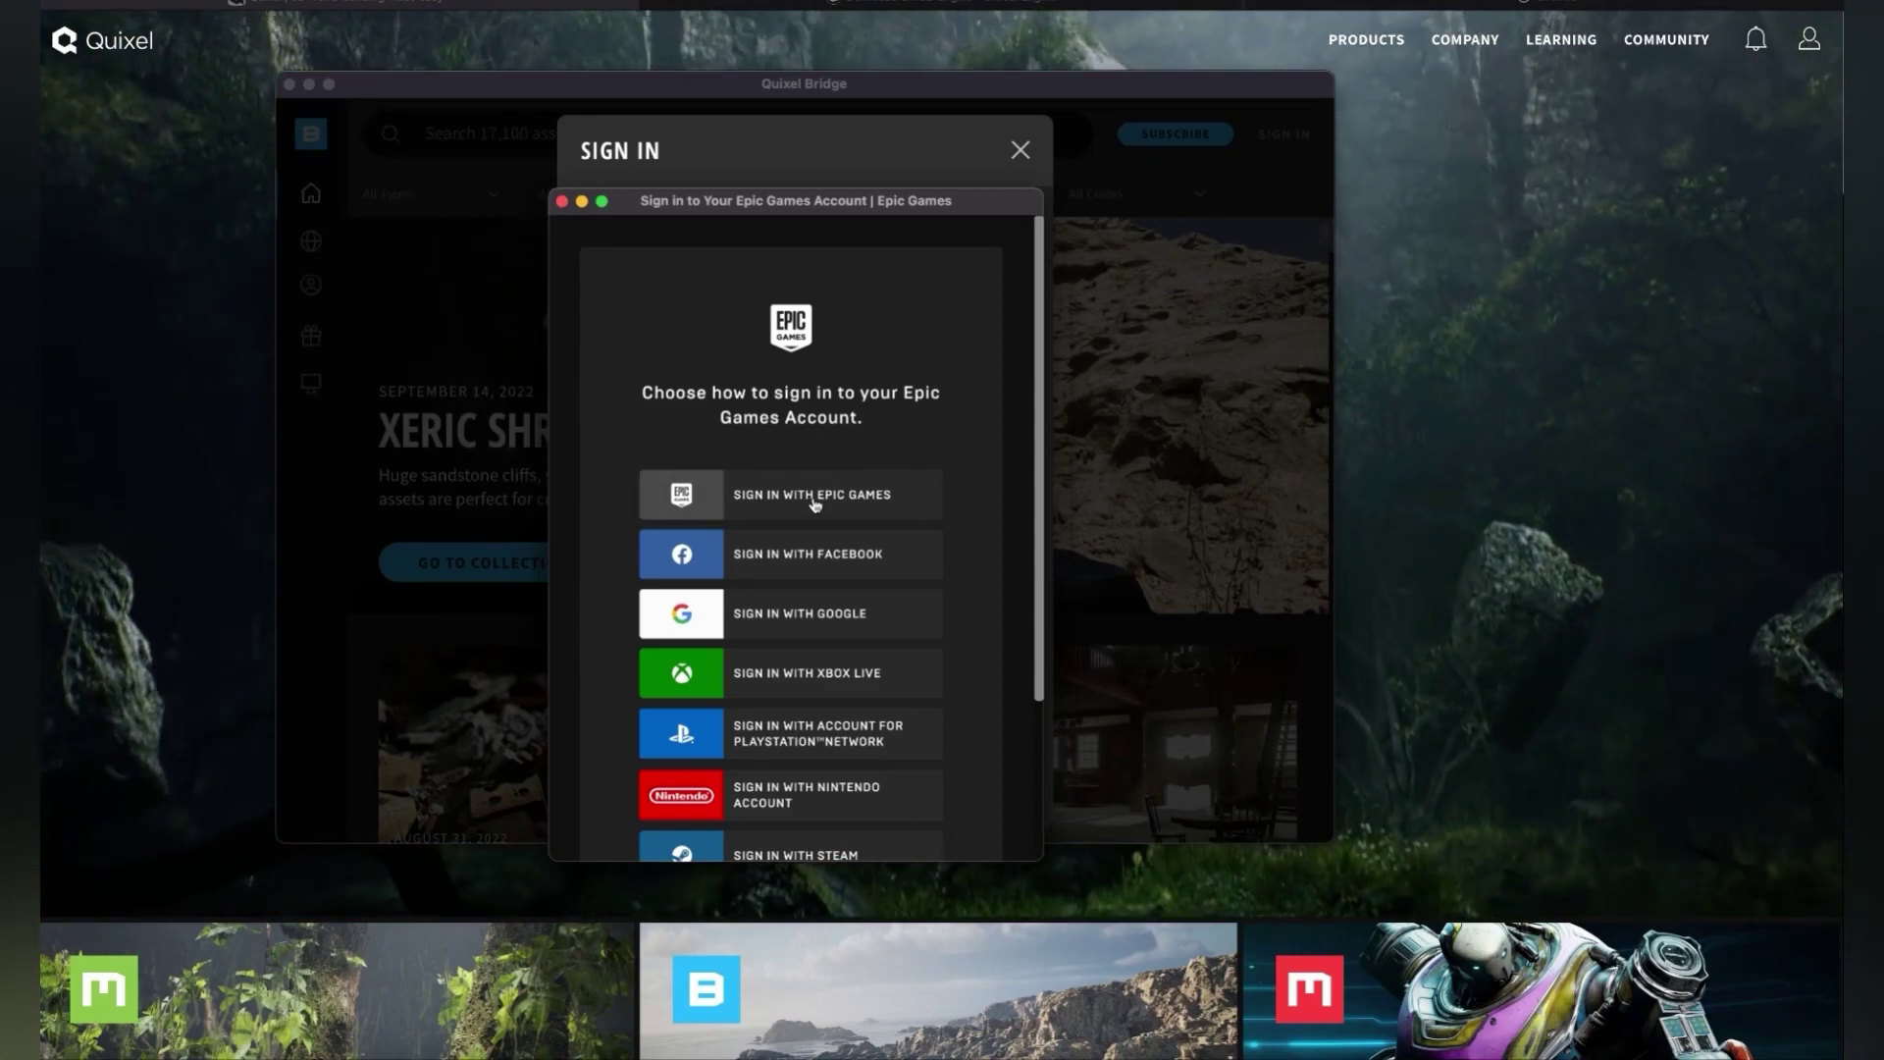
{"action": "left_click", "coordinate": [813, 505]}
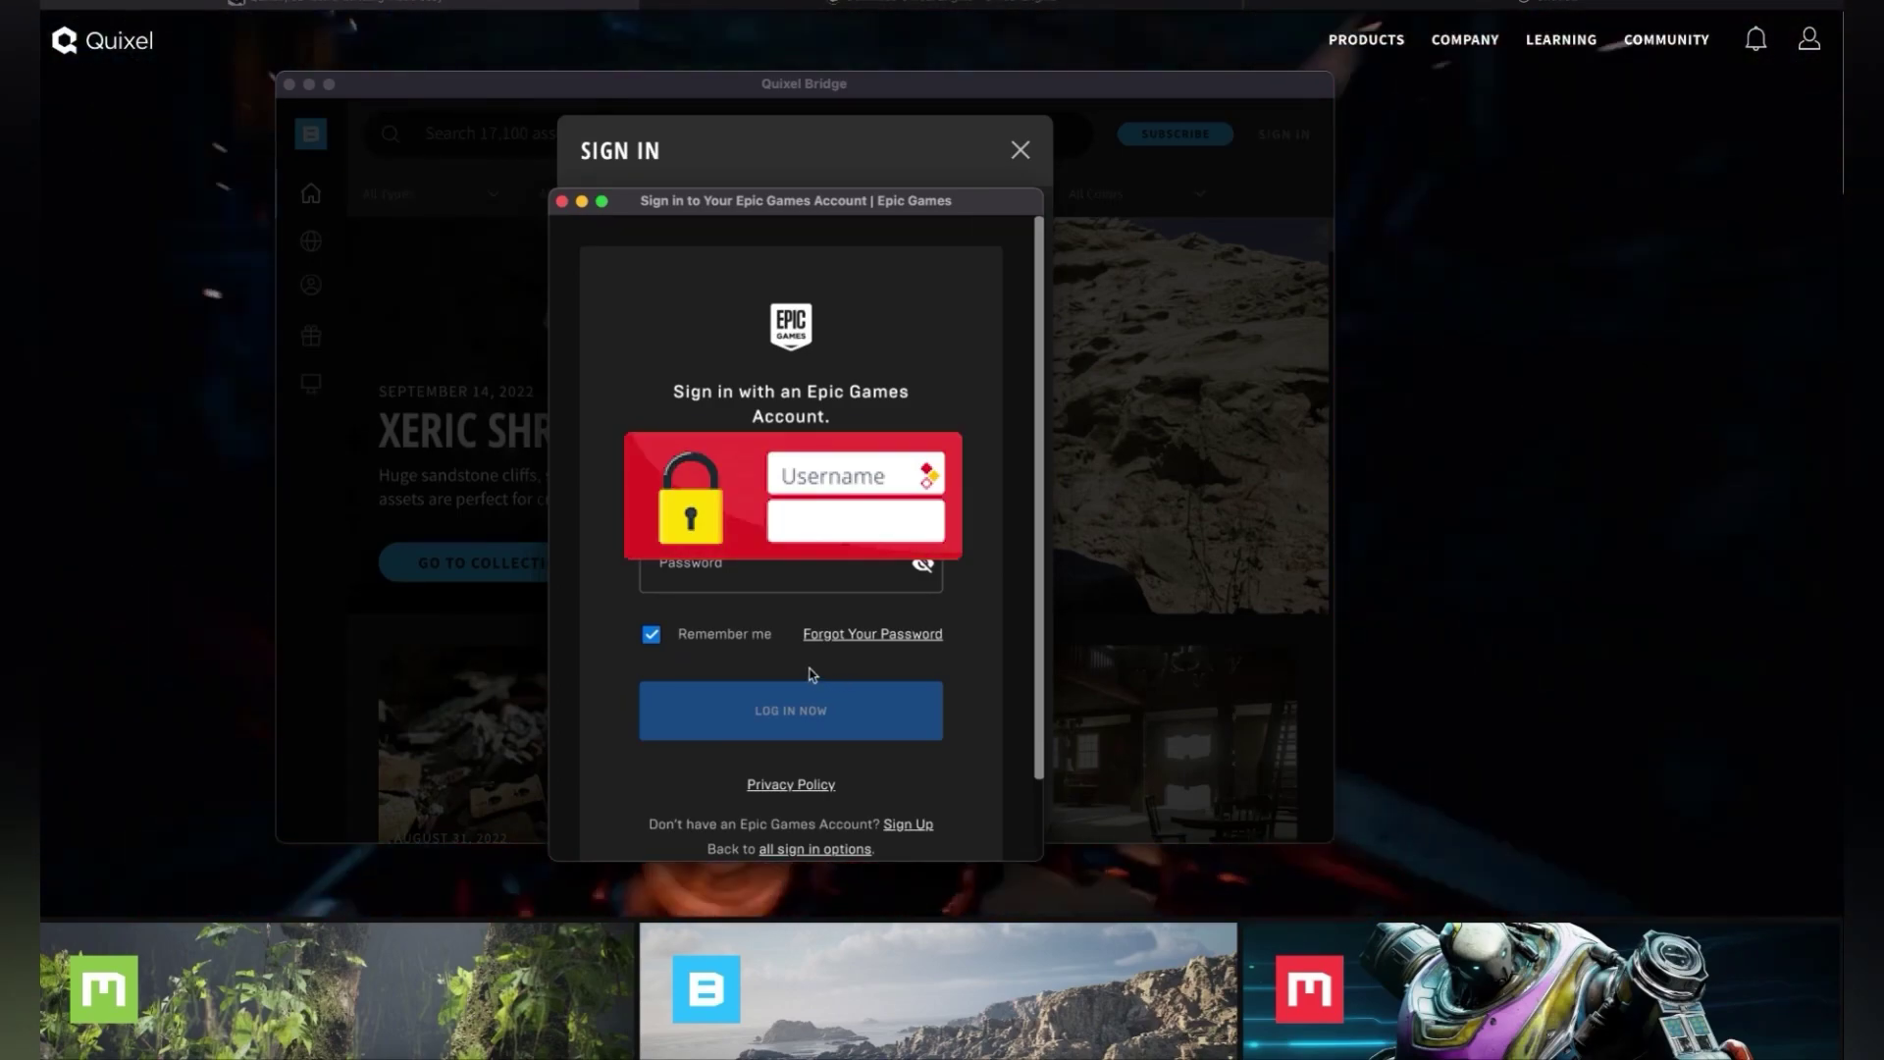
{"action": "left_click", "coordinate": [775, 577]}
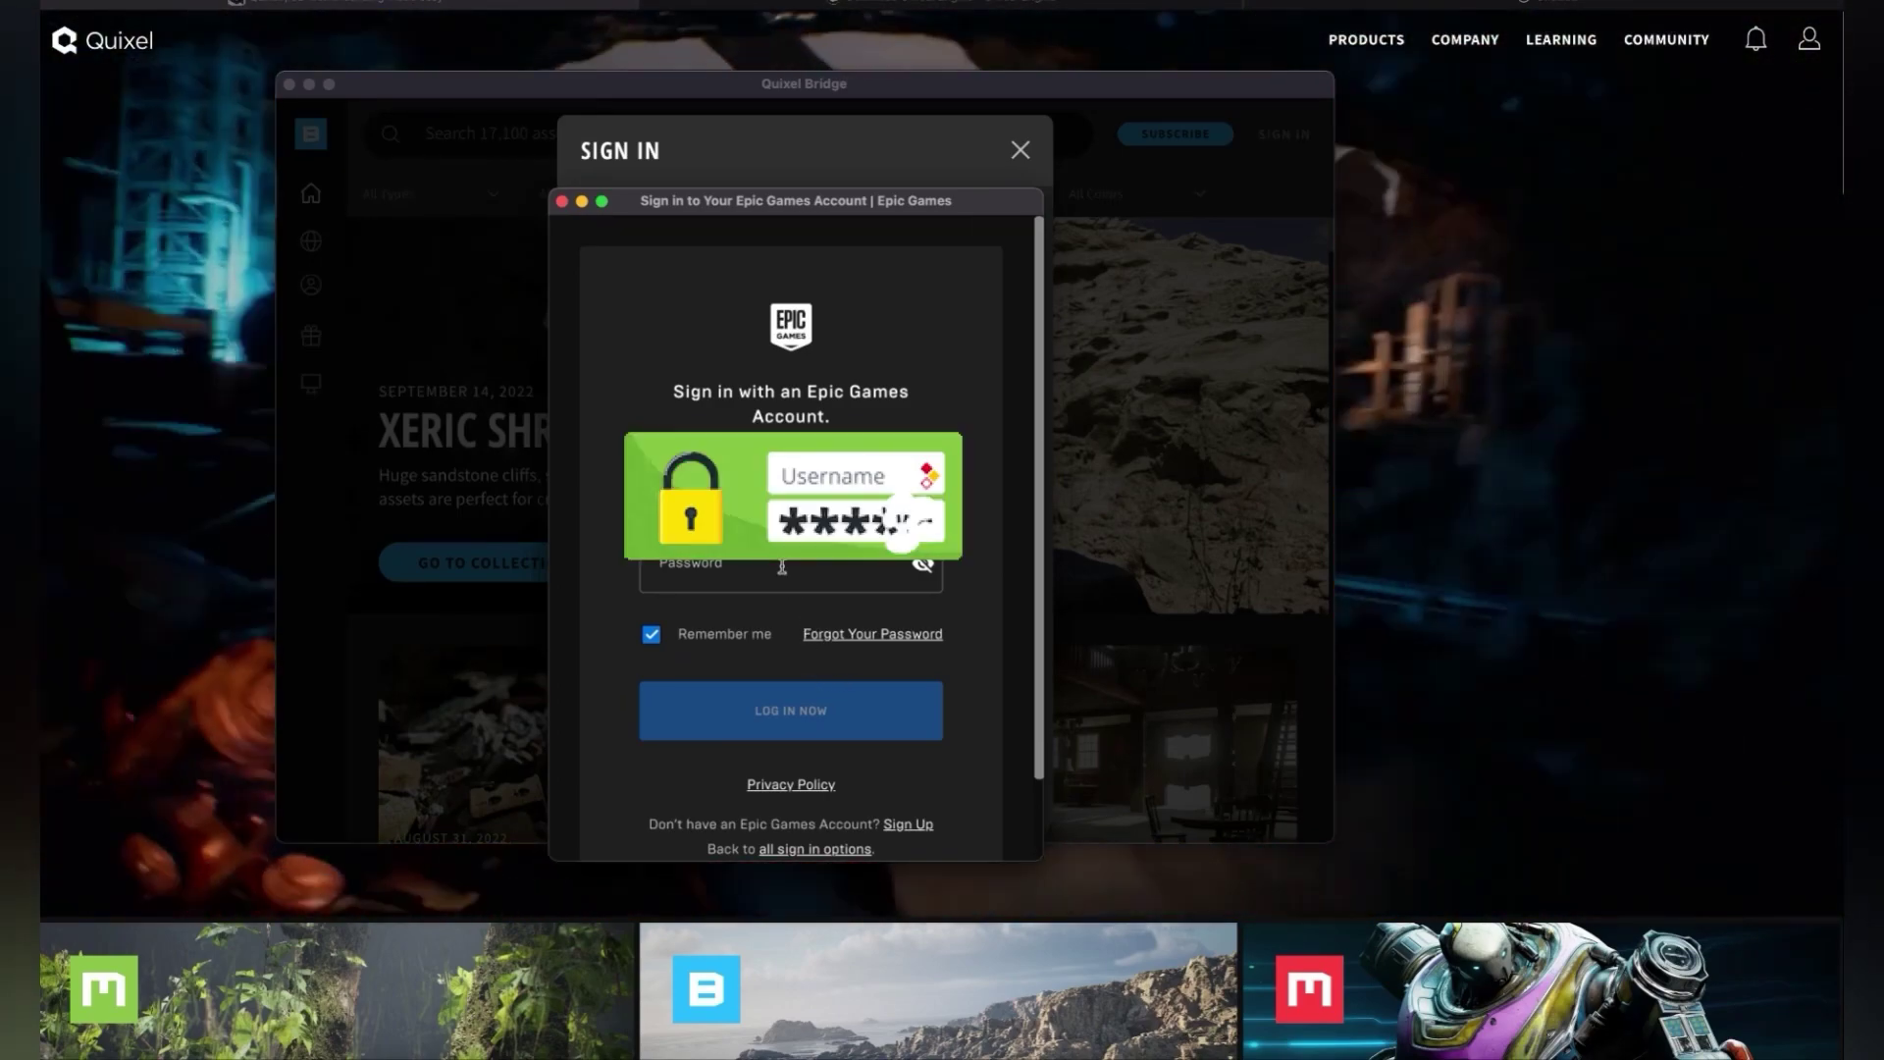
{"action": "type", "text": "a********"}
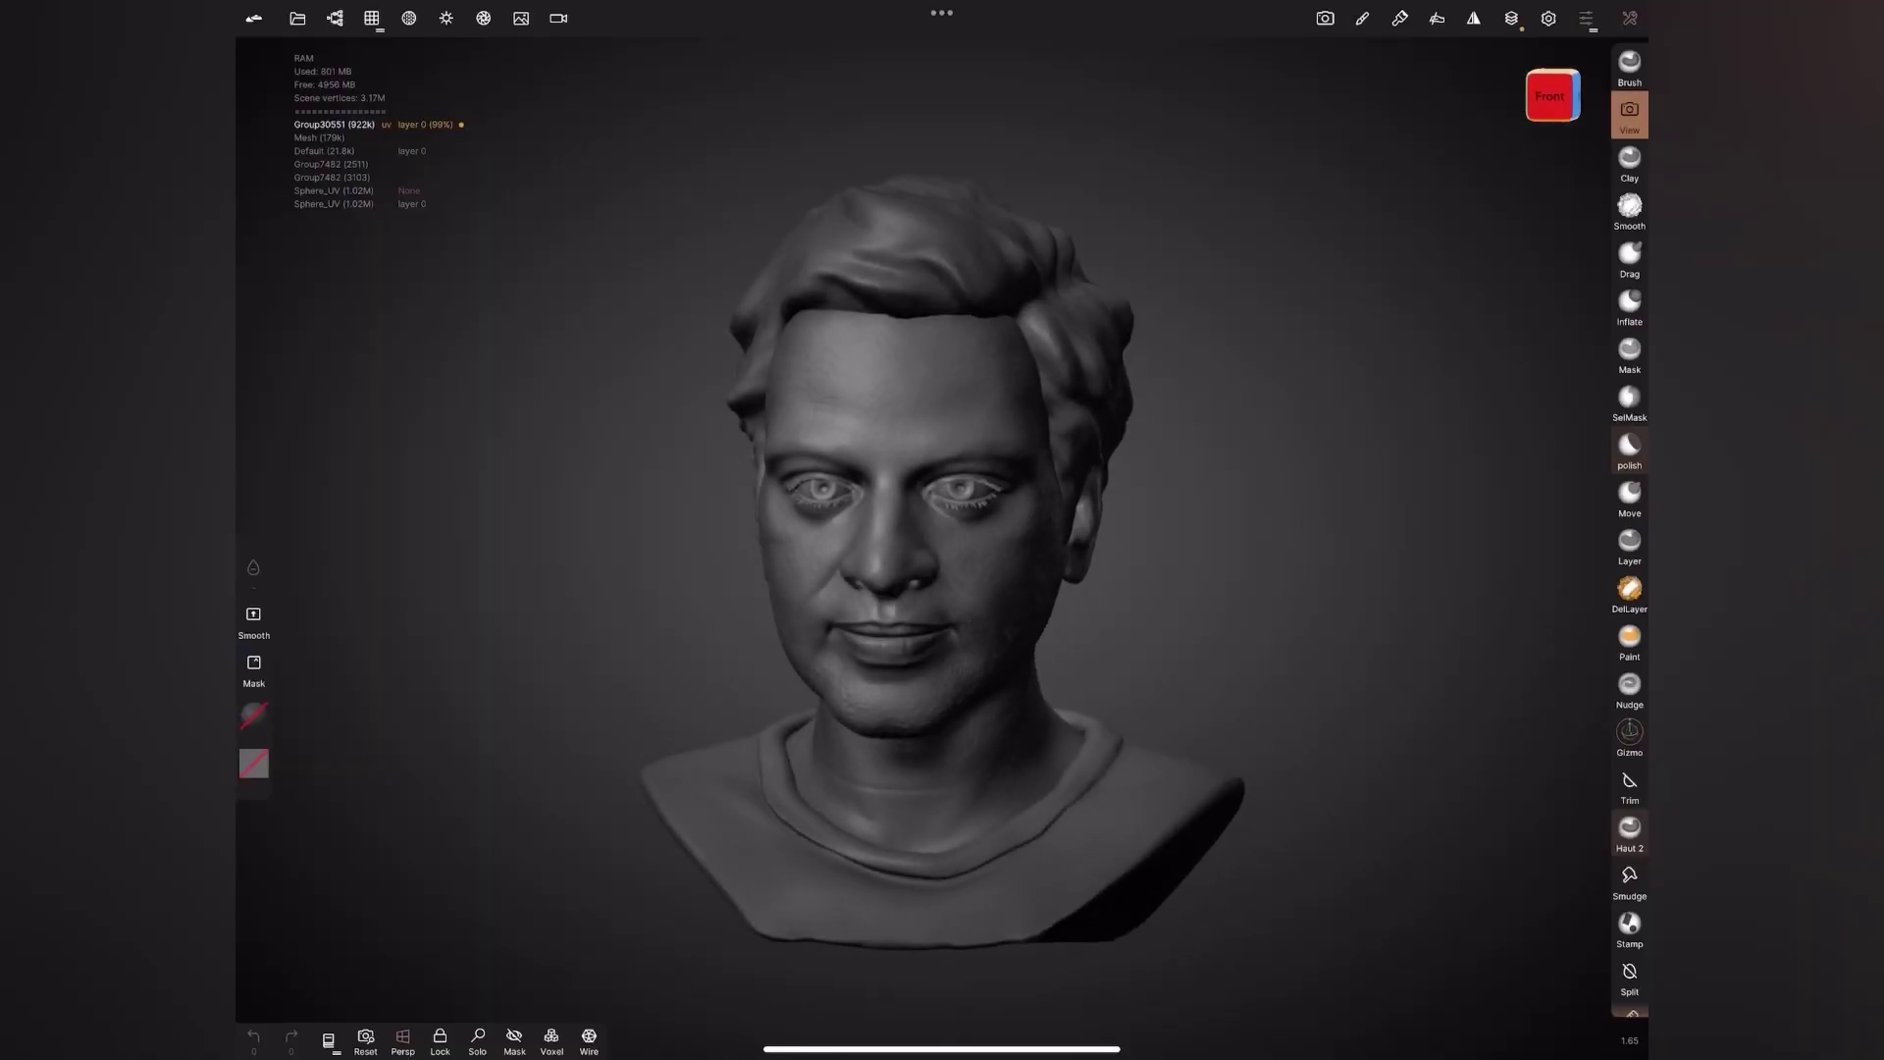
{"action": "left_click_drag", "start_coordinate": [1129, 755], "coordinate": [1207, 759]}
{"action": "left_click_drag", "start_coordinate": [1079, 755], "coordinate": [1139, 746]}
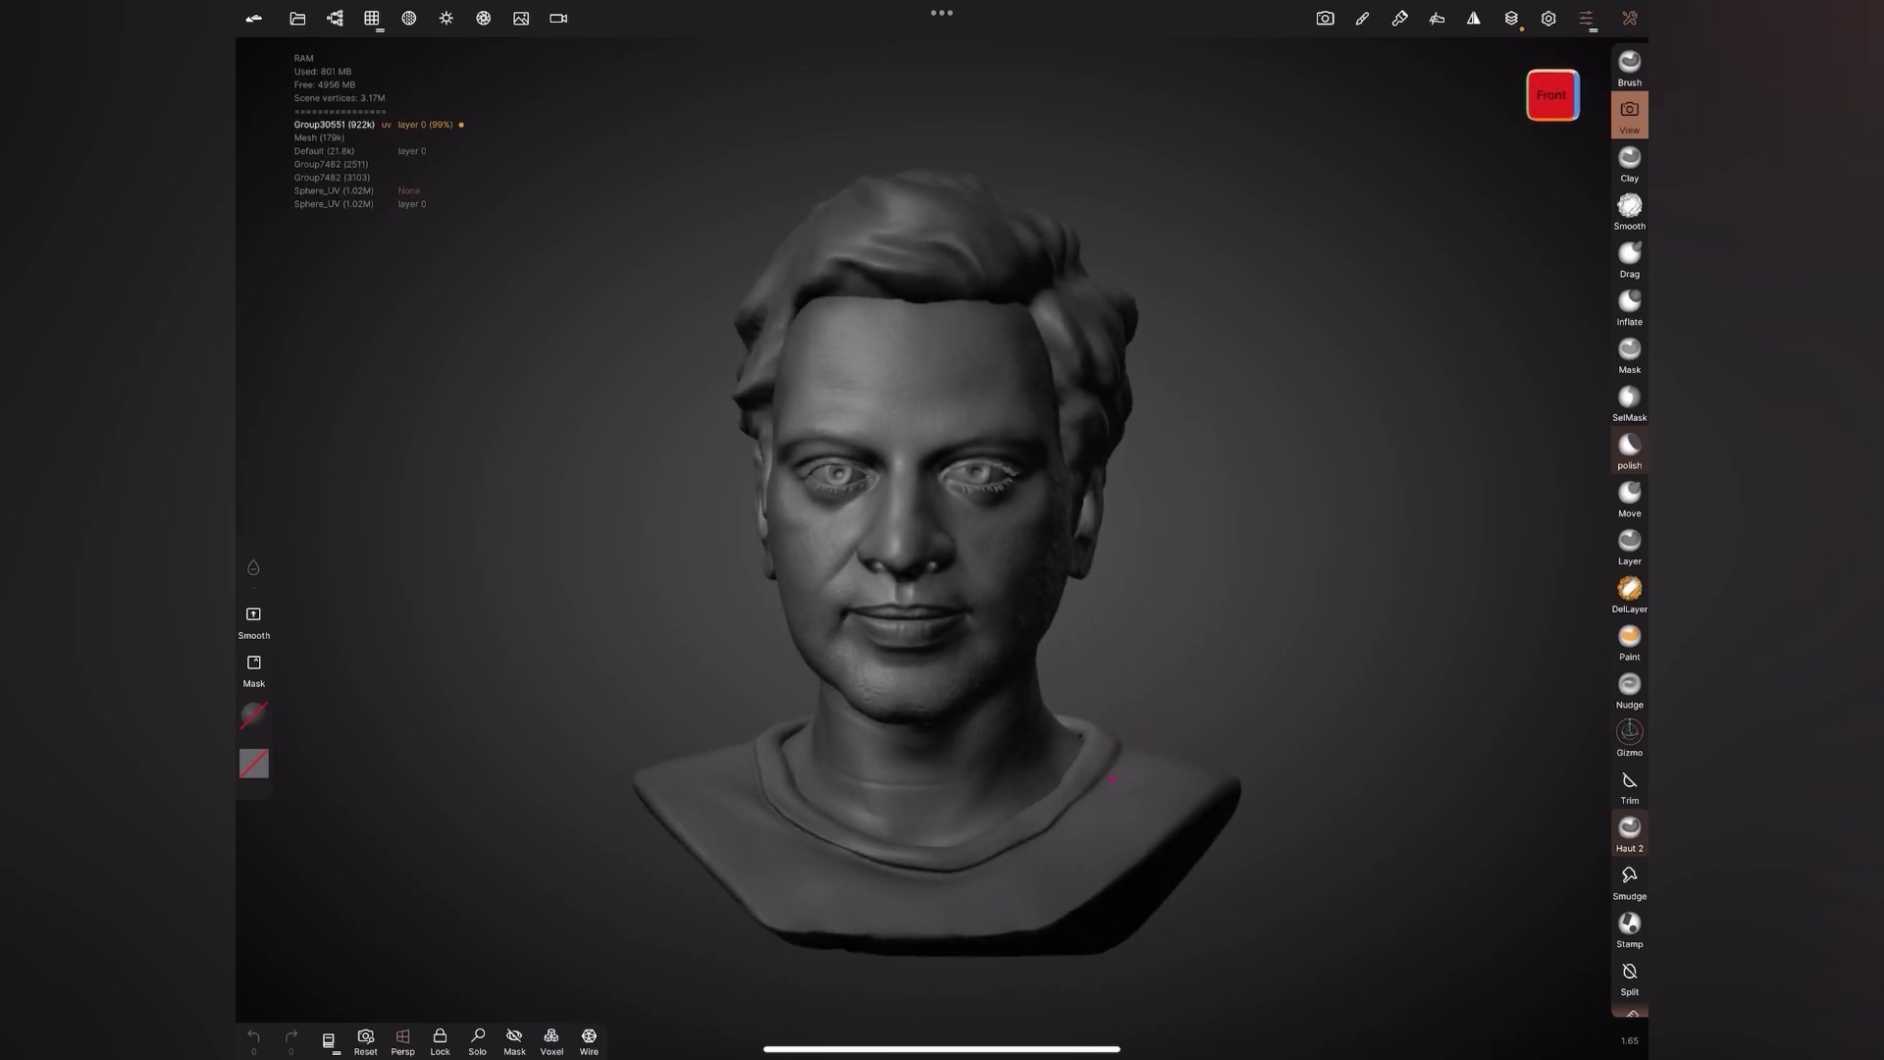
Zoom and orbit the head bust and expand the palette to show all available brushes
{"action": "scroll", "coordinate": [1112, 778], "scroll_direction": "up", "scroll_amount": 5}
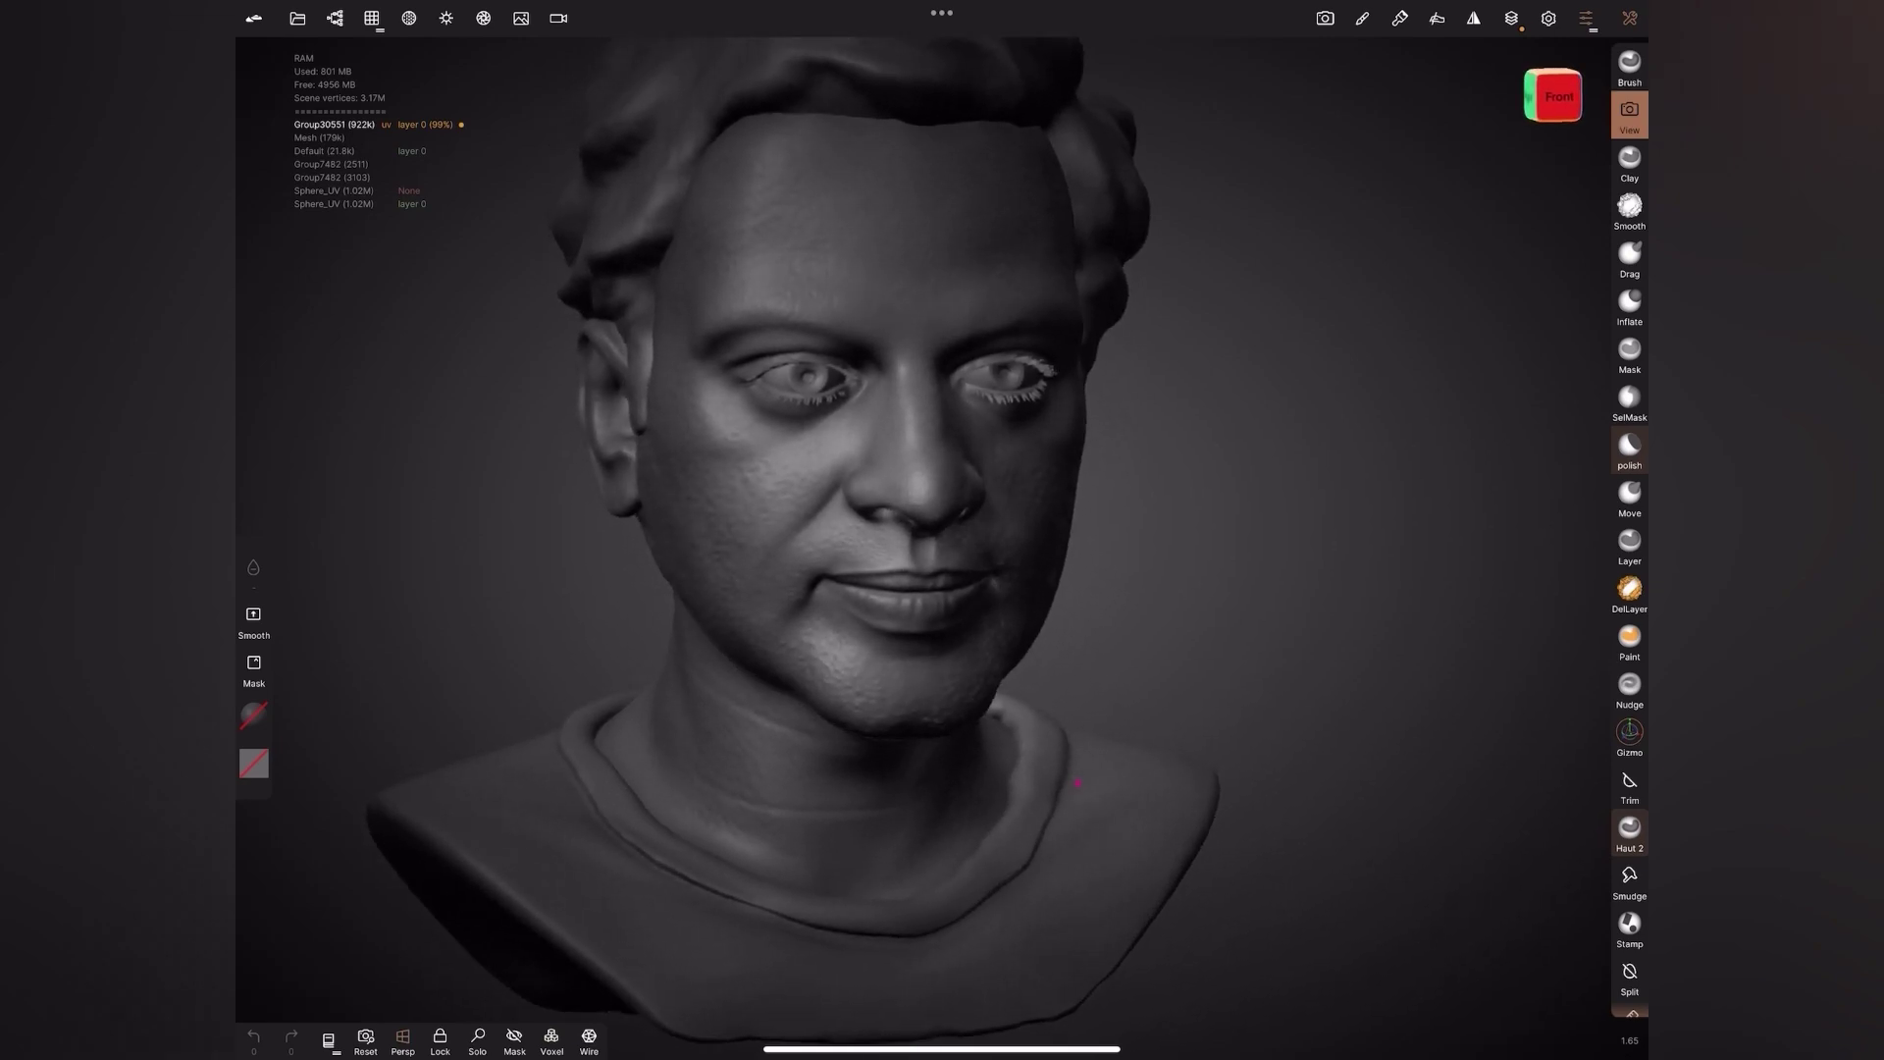
{"action": "scroll", "coordinate": [1087, 782], "scroll_direction": "down", "scroll_amount": 5}
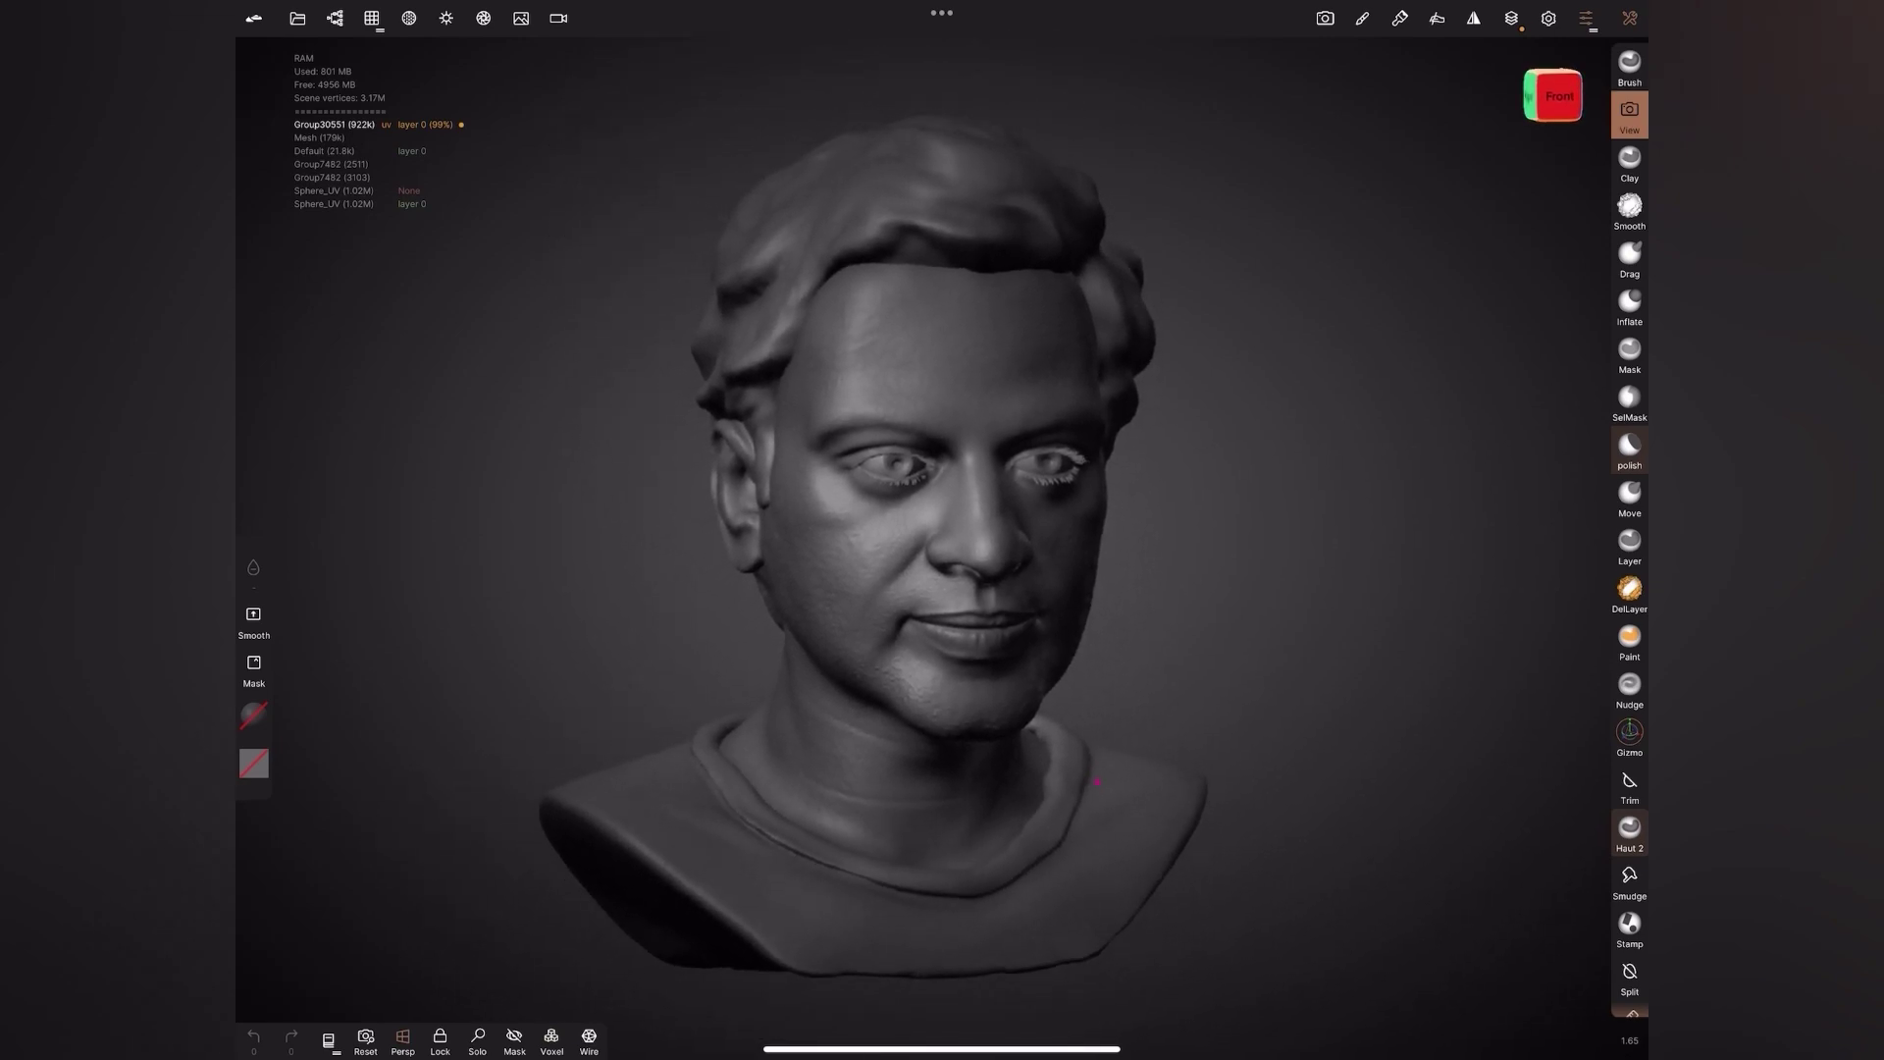
{"action": "left_click_drag", "start_coordinate": [1097, 782], "coordinate": [1080, 764]}
{"action": "scroll", "coordinate": [1080, 764], "scroll_direction": "up", "scroll_amount": 3}
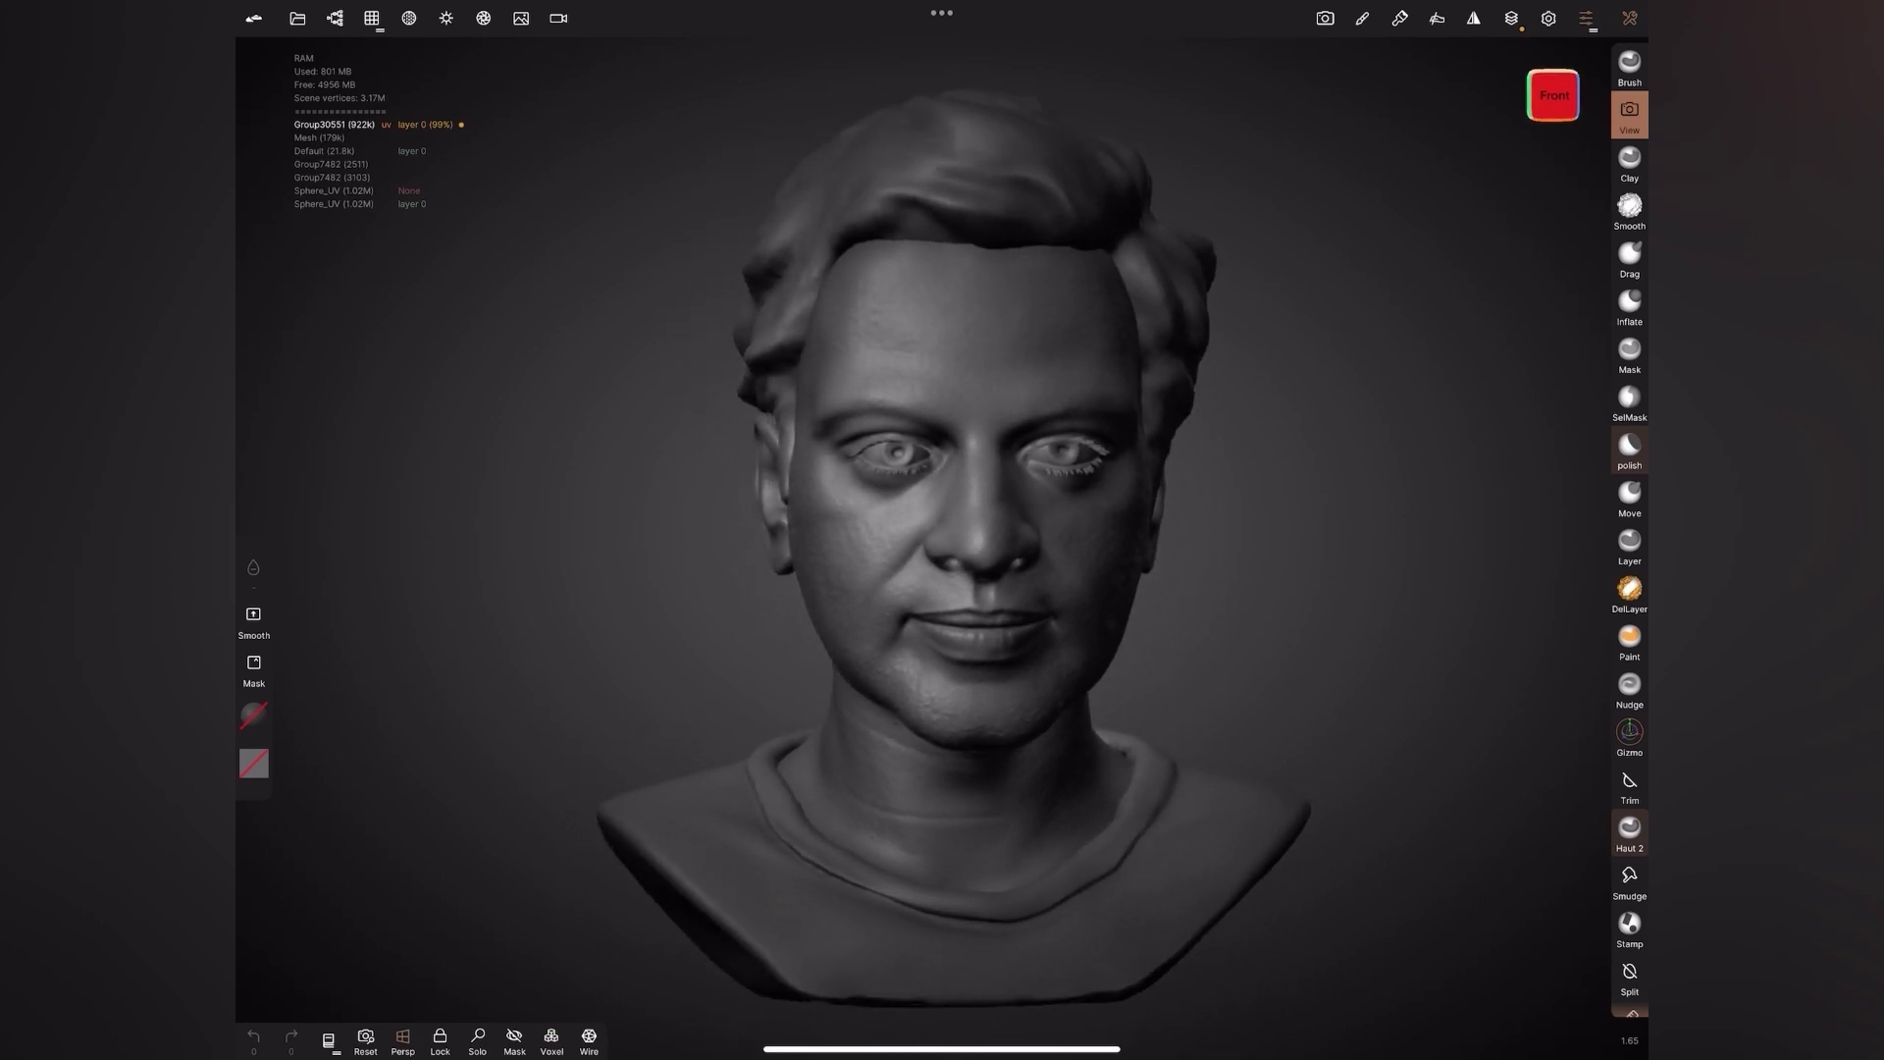
{"action": "scroll", "coordinate": [1176, 806], "scroll_direction": "up", "scroll_amount": 2}
{"action": "scroll", "coordinate": [1182, 813], "scroll_direction": "down", "scroll_amount": 3}
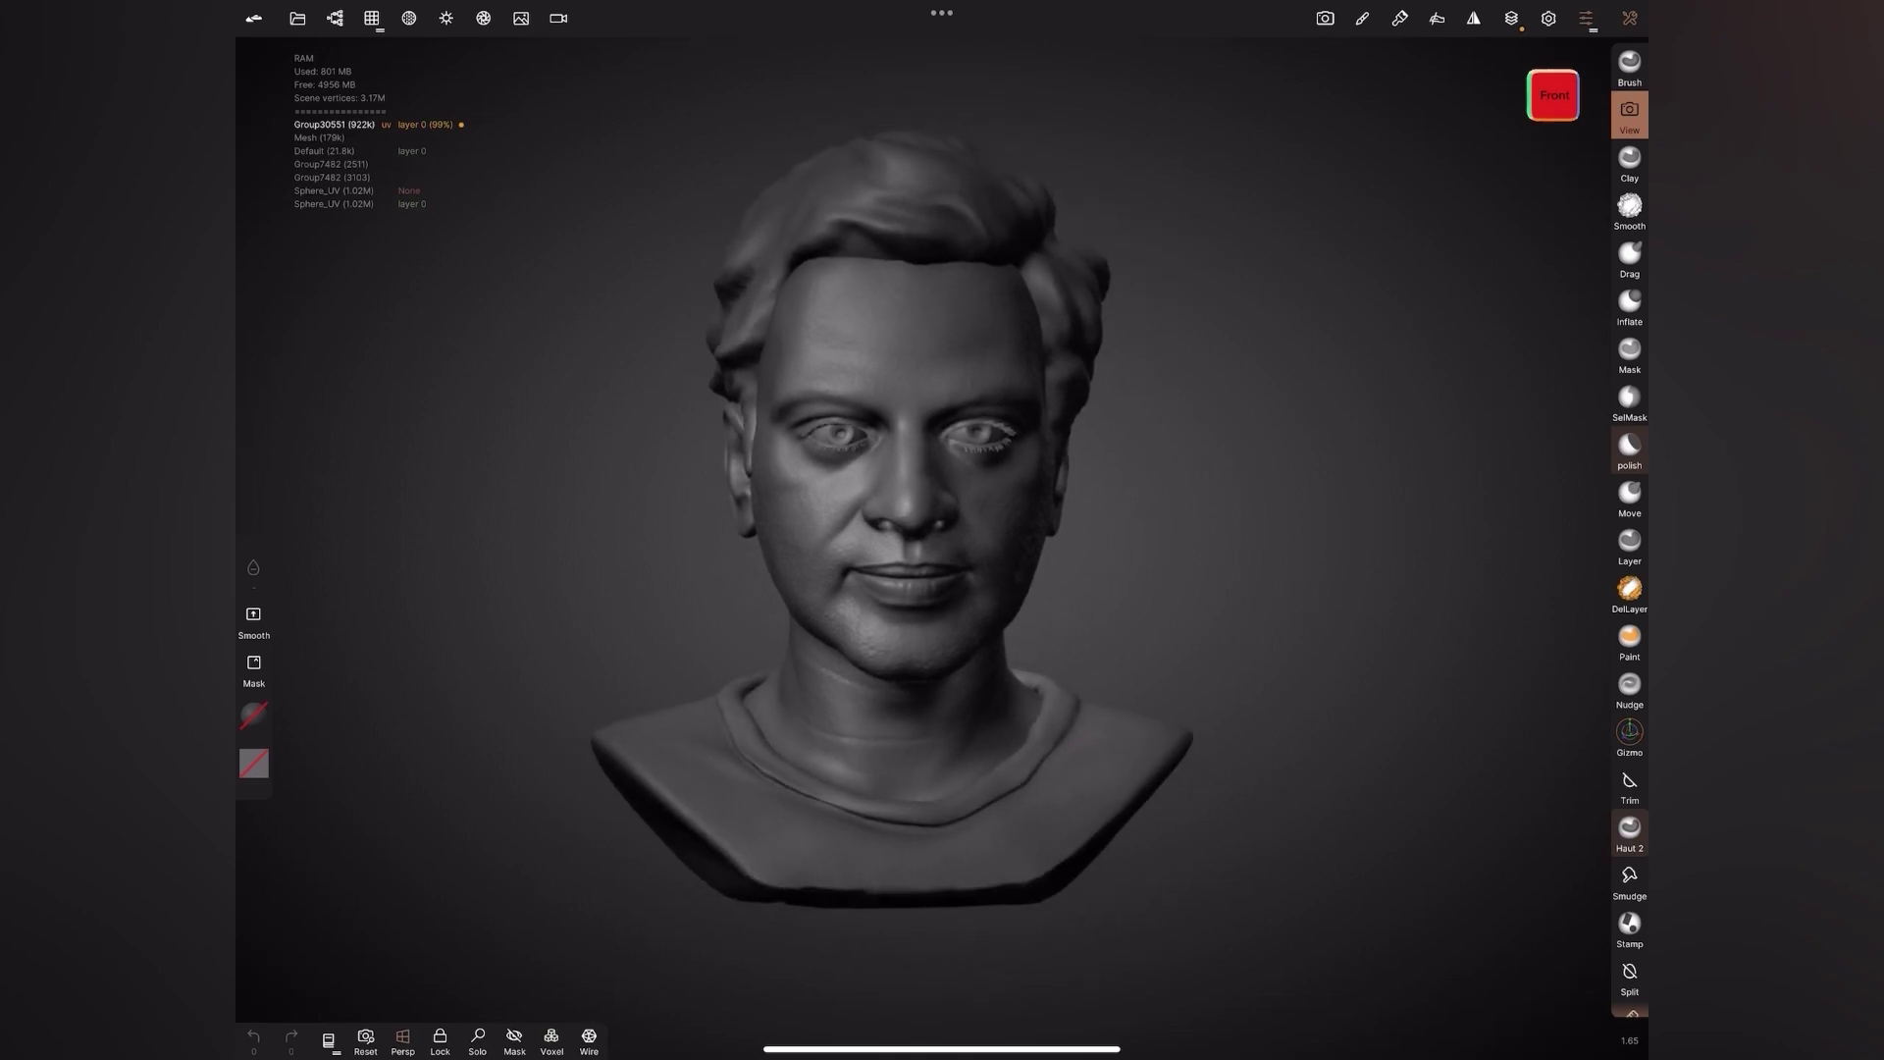
{"action": "left_click_drag", "start_coordinate": [1629, 393], "coordinate": [1481, 392]}
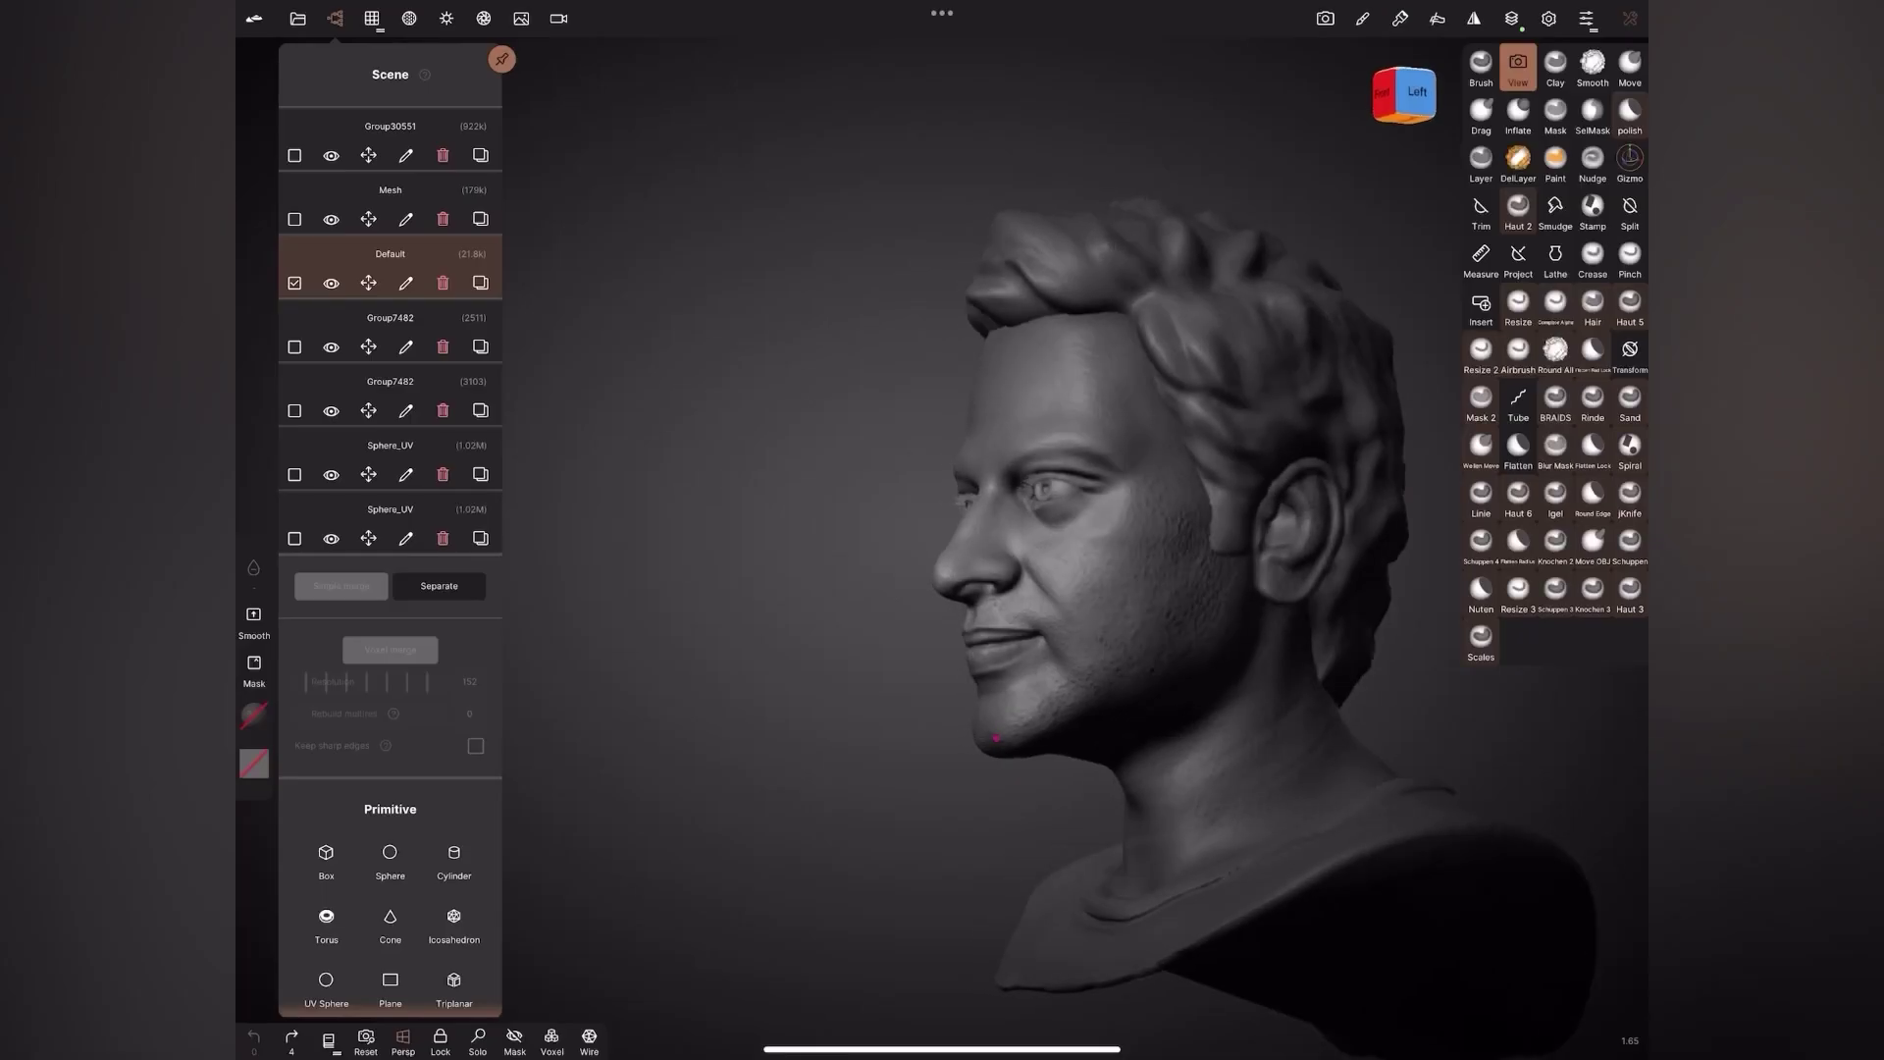
{"action": "left_click_drag", "start_coordinate": [996, 738], "coordinate": [1074, 734]}
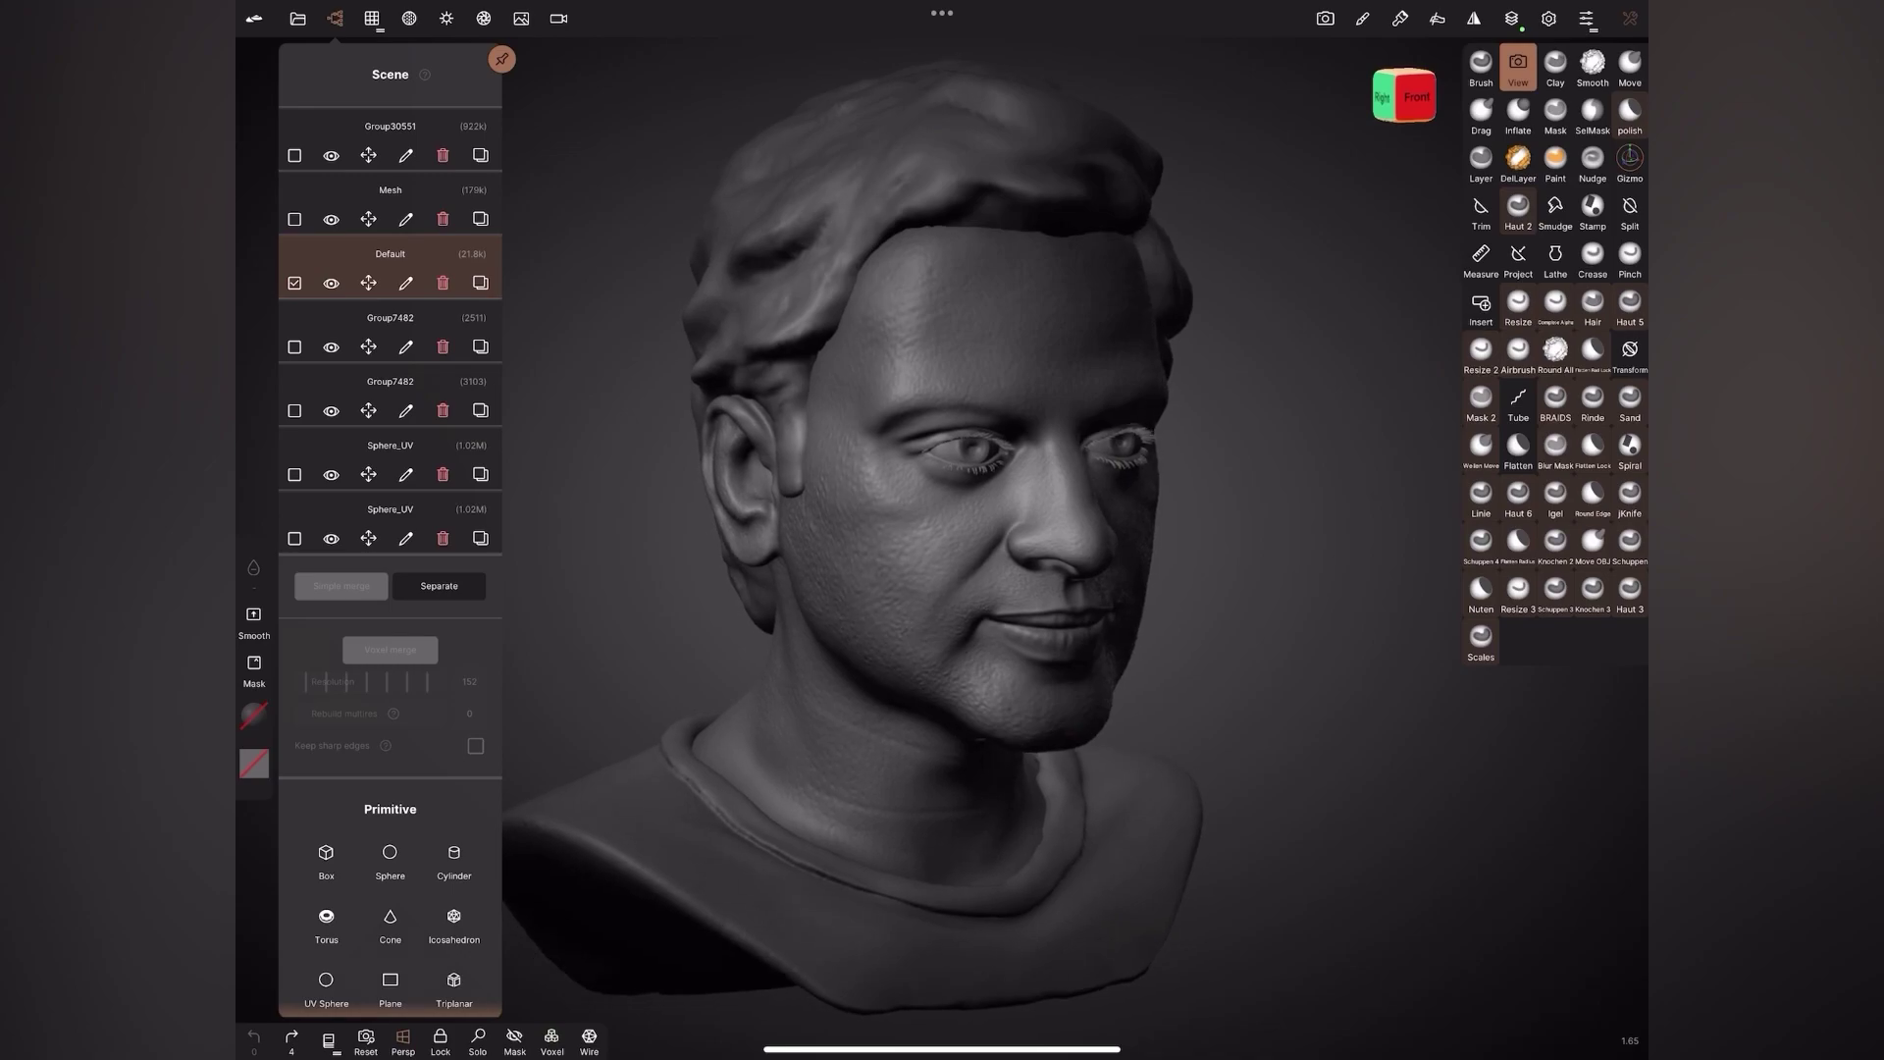
{"action": "left_click_drag", "start_coordinate": [1074, 734], "coordinate": [1060, 738]}
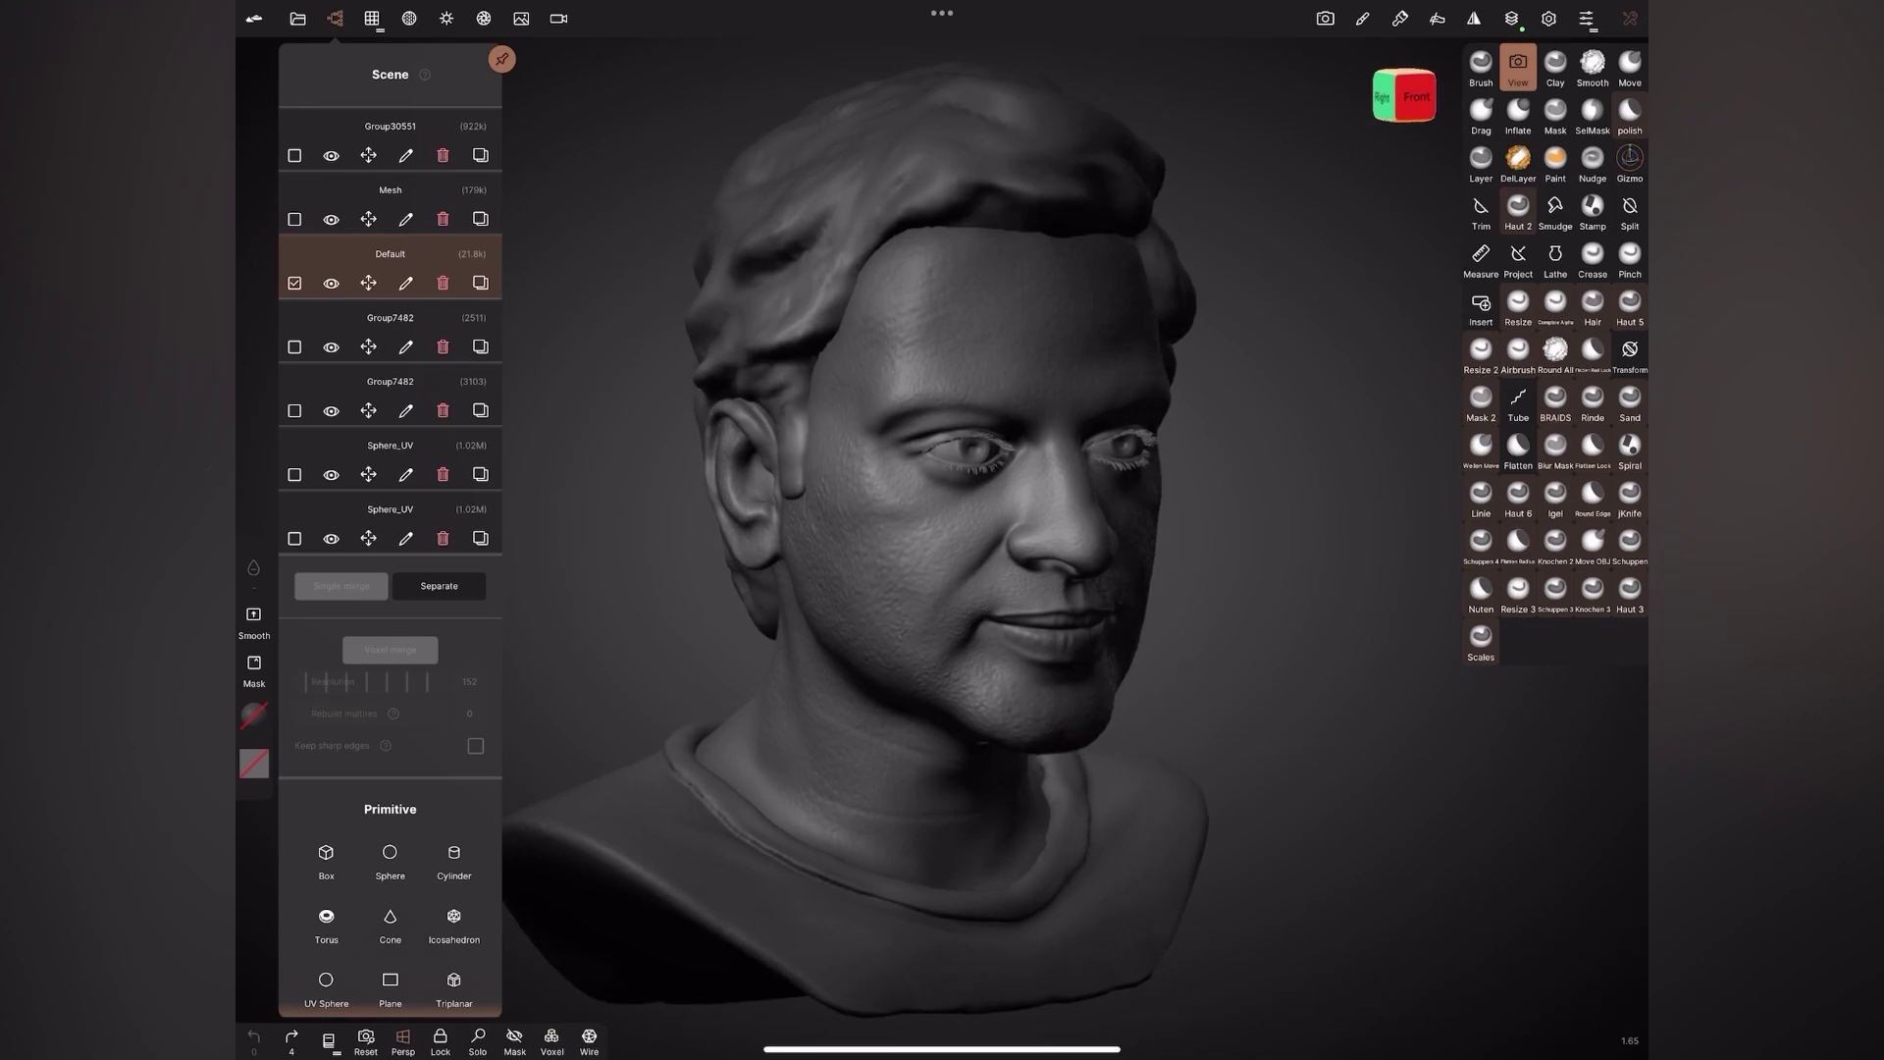
Delete the hair mesh (Default) and the shirt mesh (Mesh) from the scene
{"action": "left_click", "coordinate": [443, 283]}
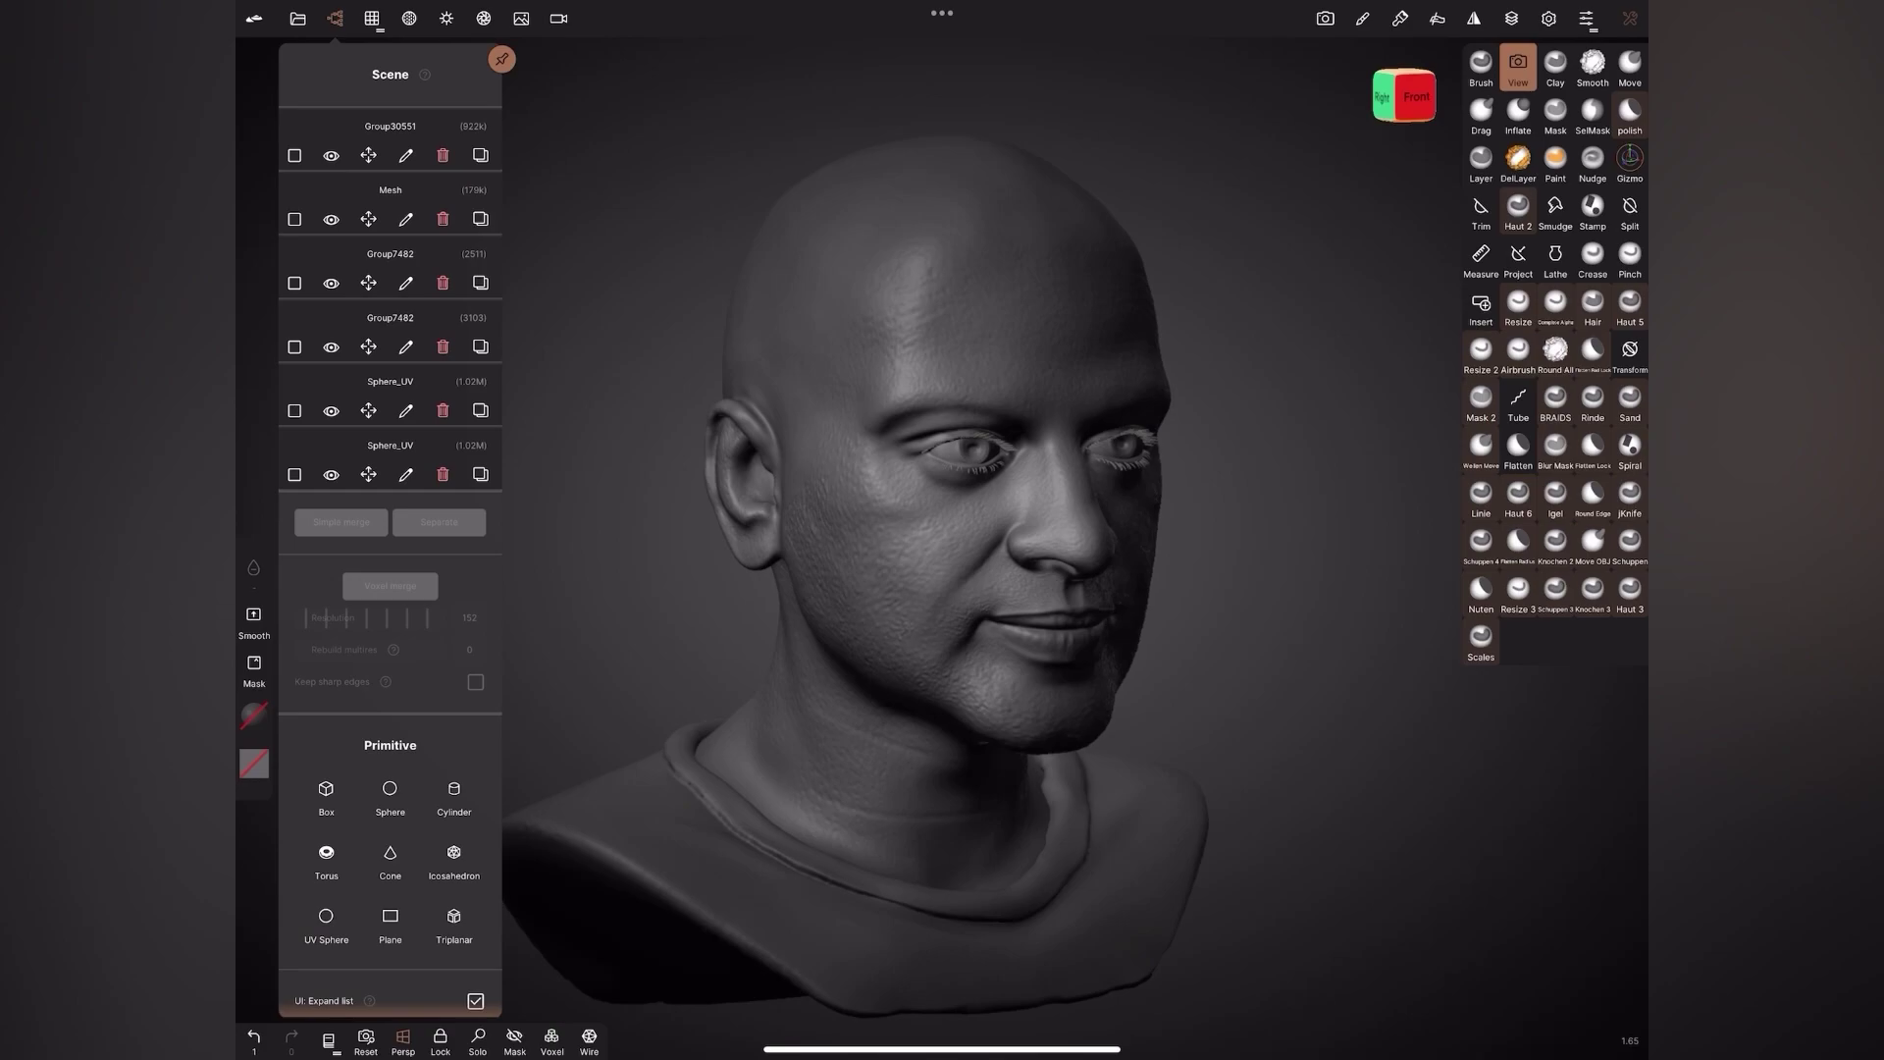
{"action": "left_click", "coordinate": [390, 196]}
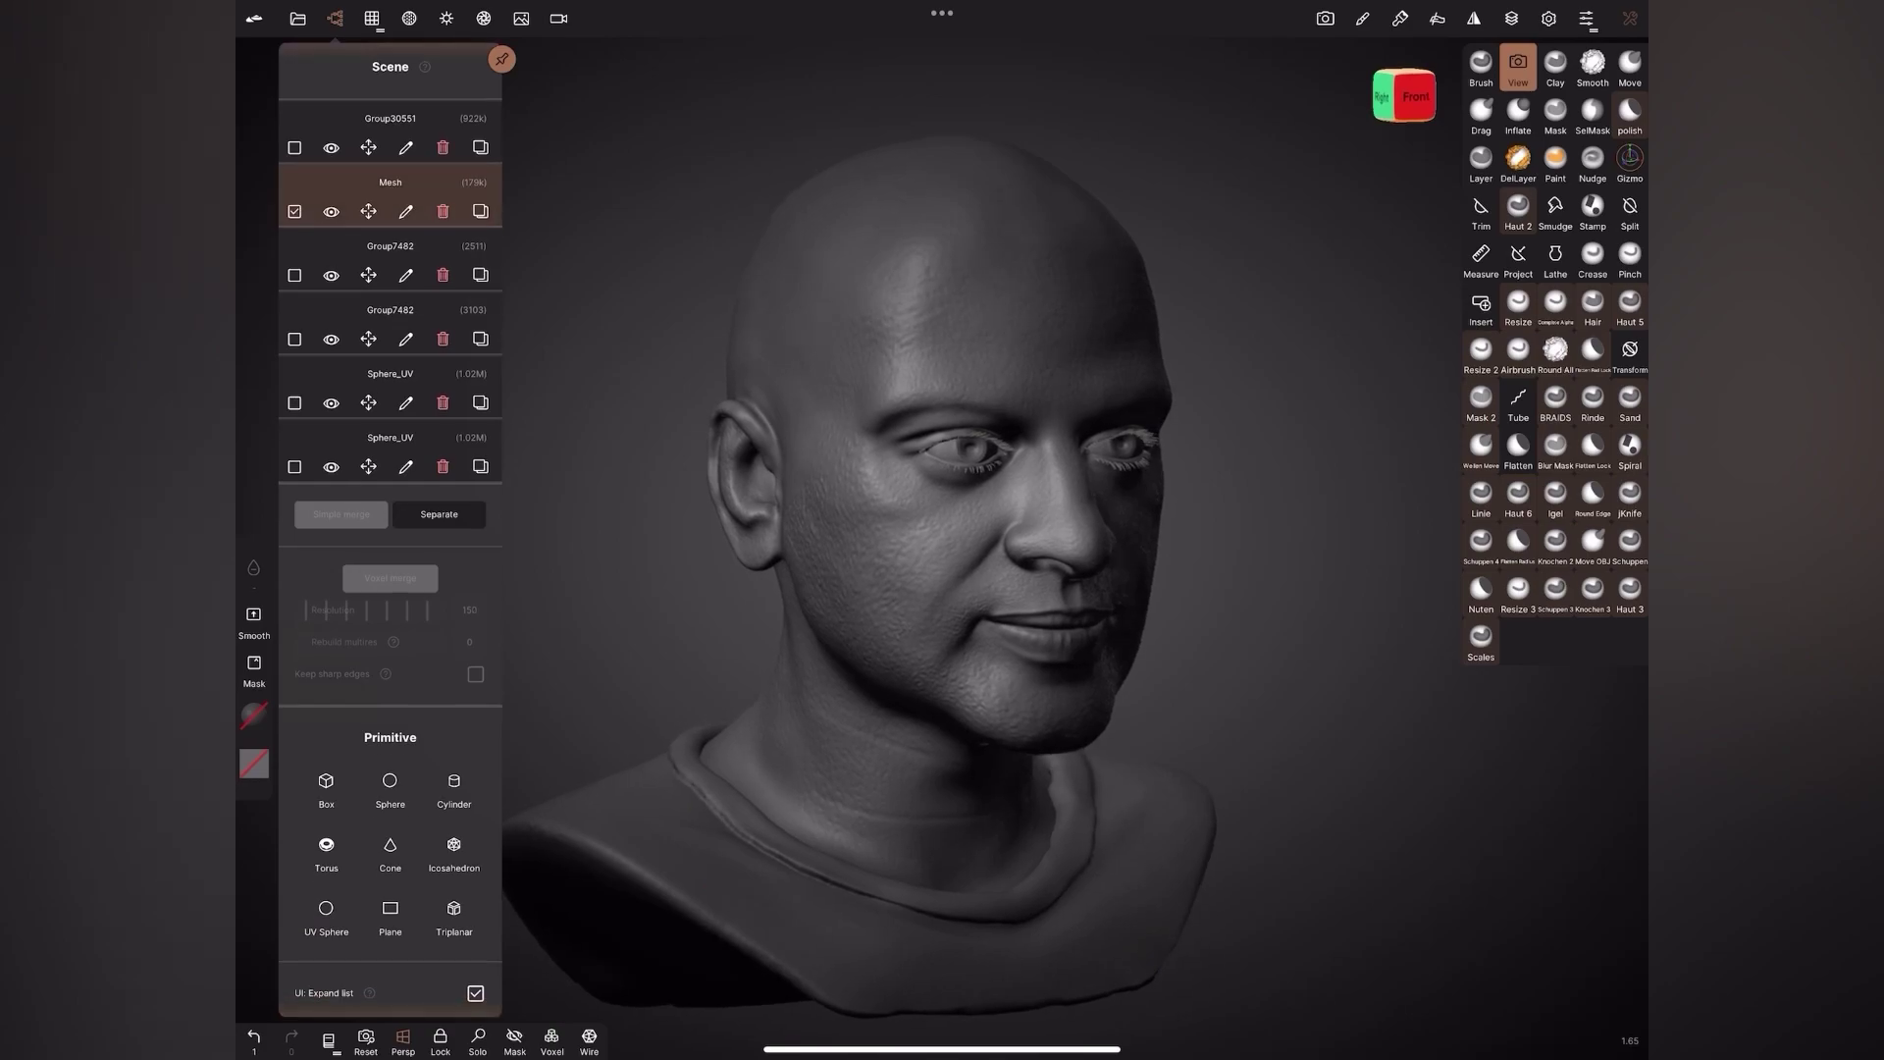
{"action": "left_click", "coordinate": [442, 211]}
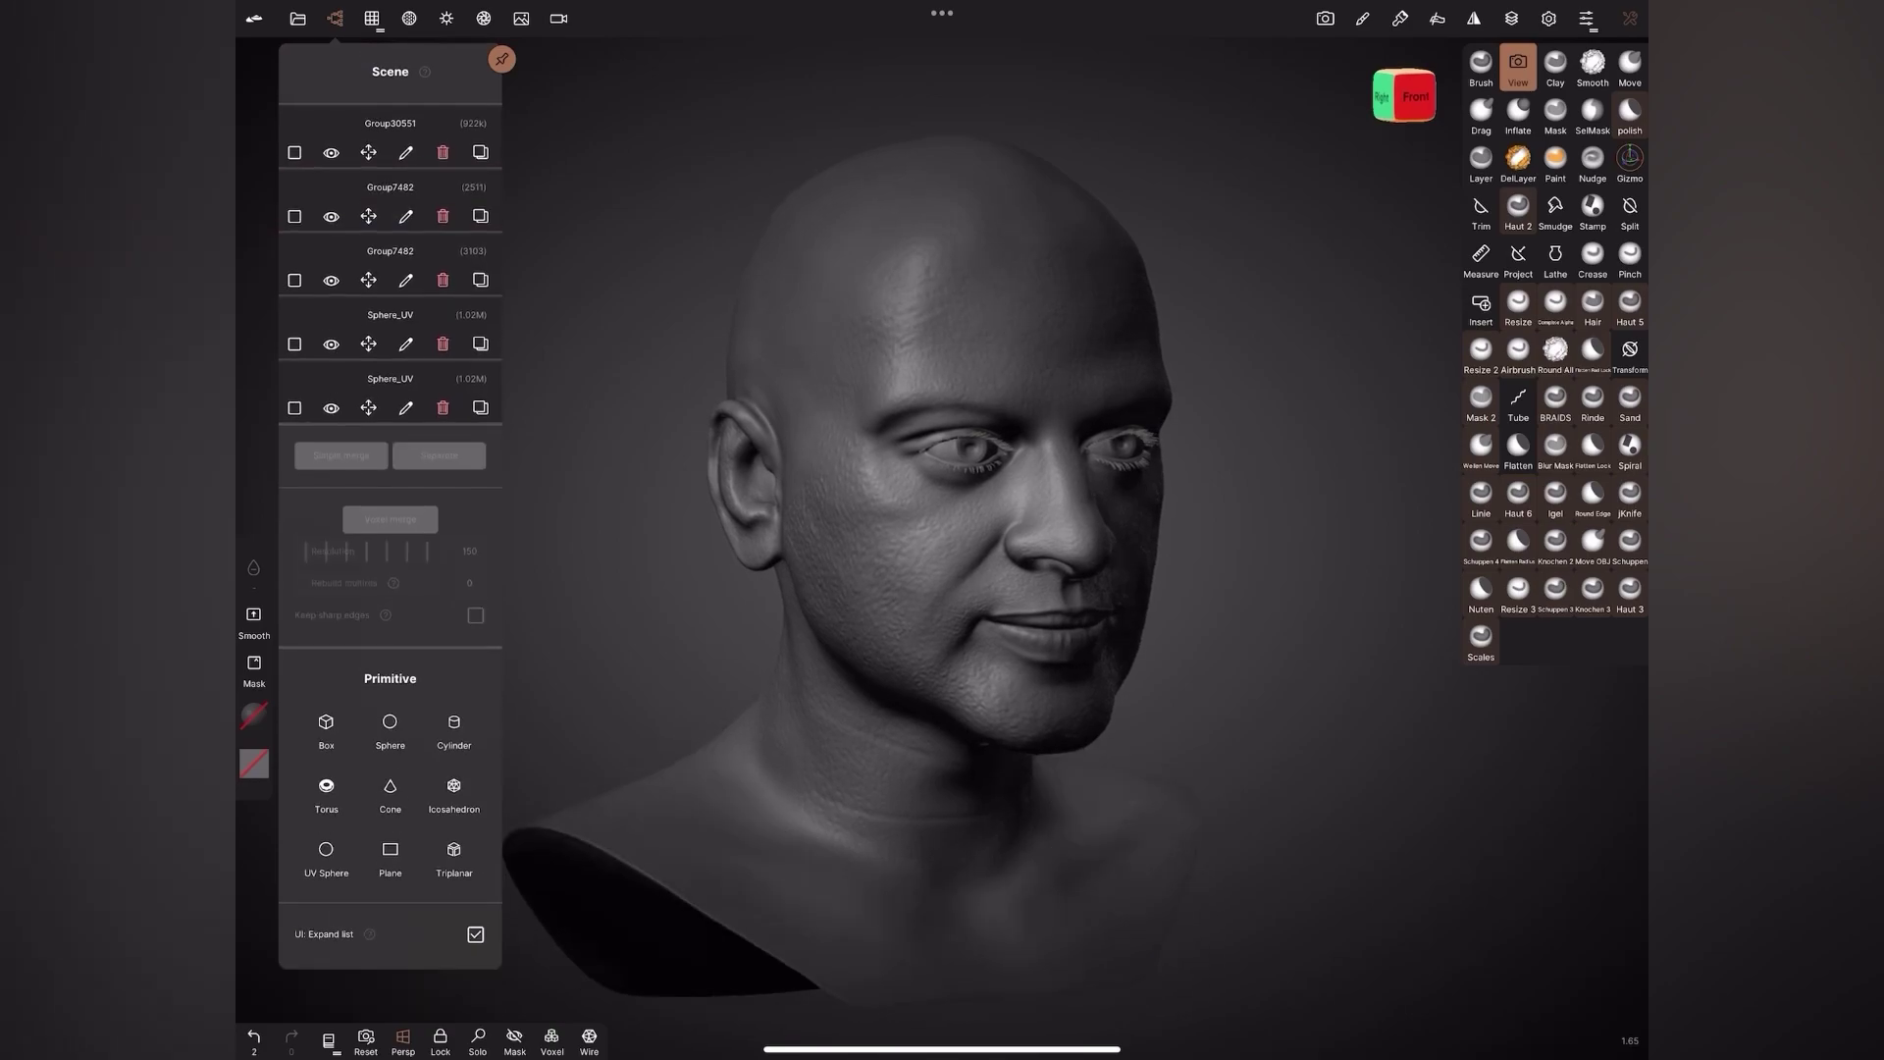
{"action": "left_click", "coordinate": [1381, 96]}
{"action": "scroll", "coordinate": [834, 549], "scroll_direction": "up", "scroll_amount": 5}
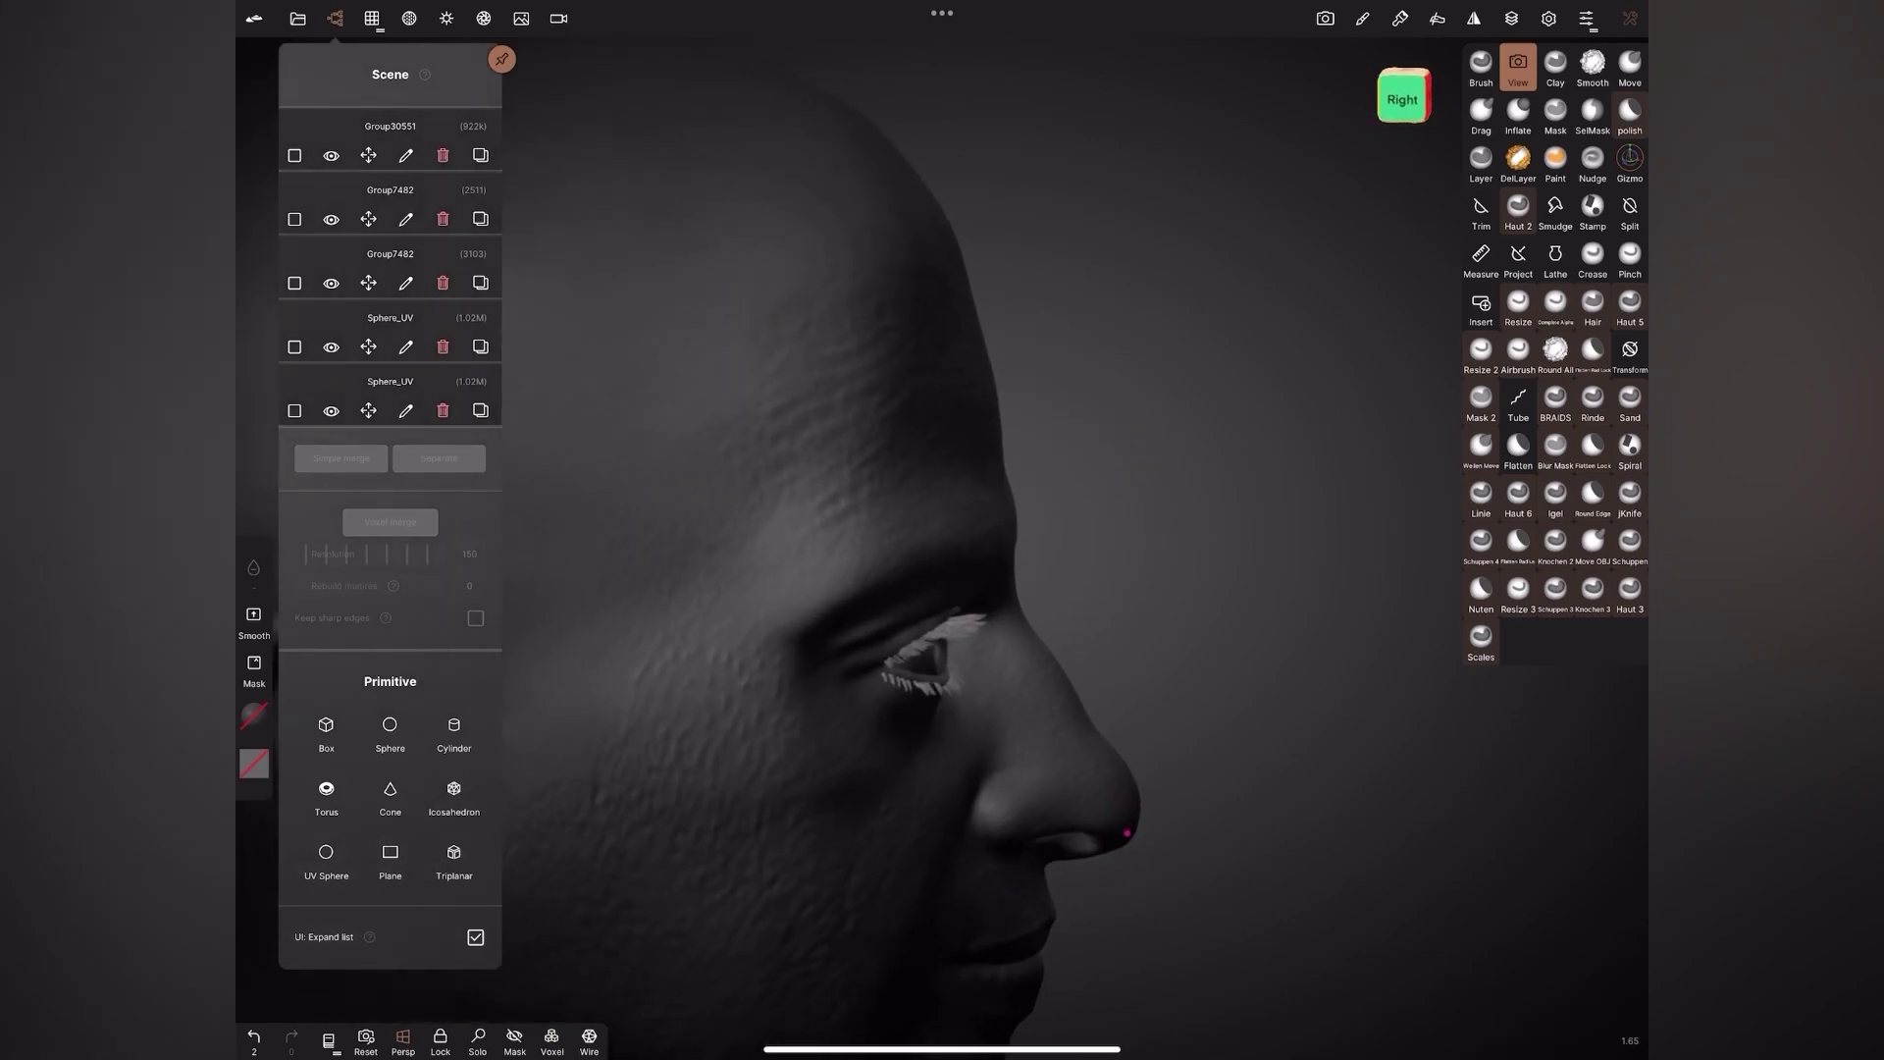
Delete both Group7482 meshes, then frame the head in a front view
{"action": "left_click", "coordinate": [294, 218]}
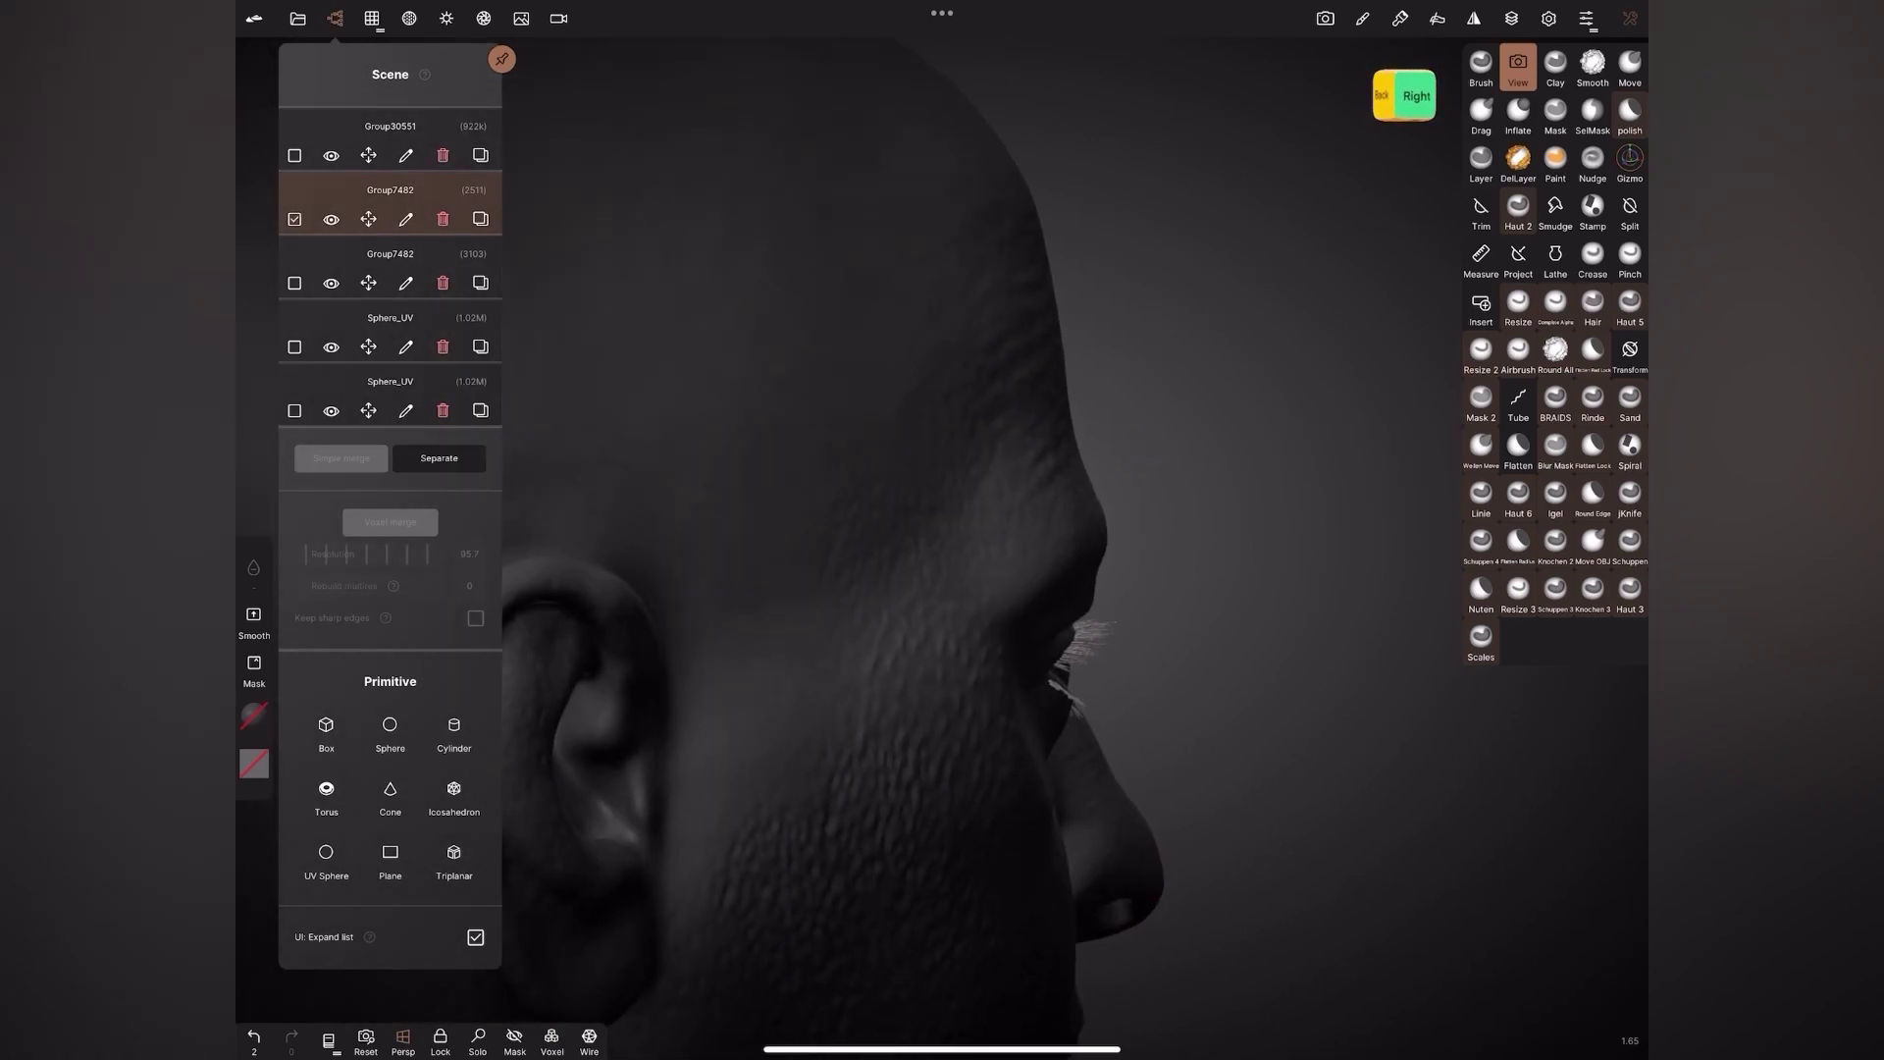
{"action": "left_click", "coordinate": [442, 218]}
{"action": "left_click", "coordinate": [1415, 96]}
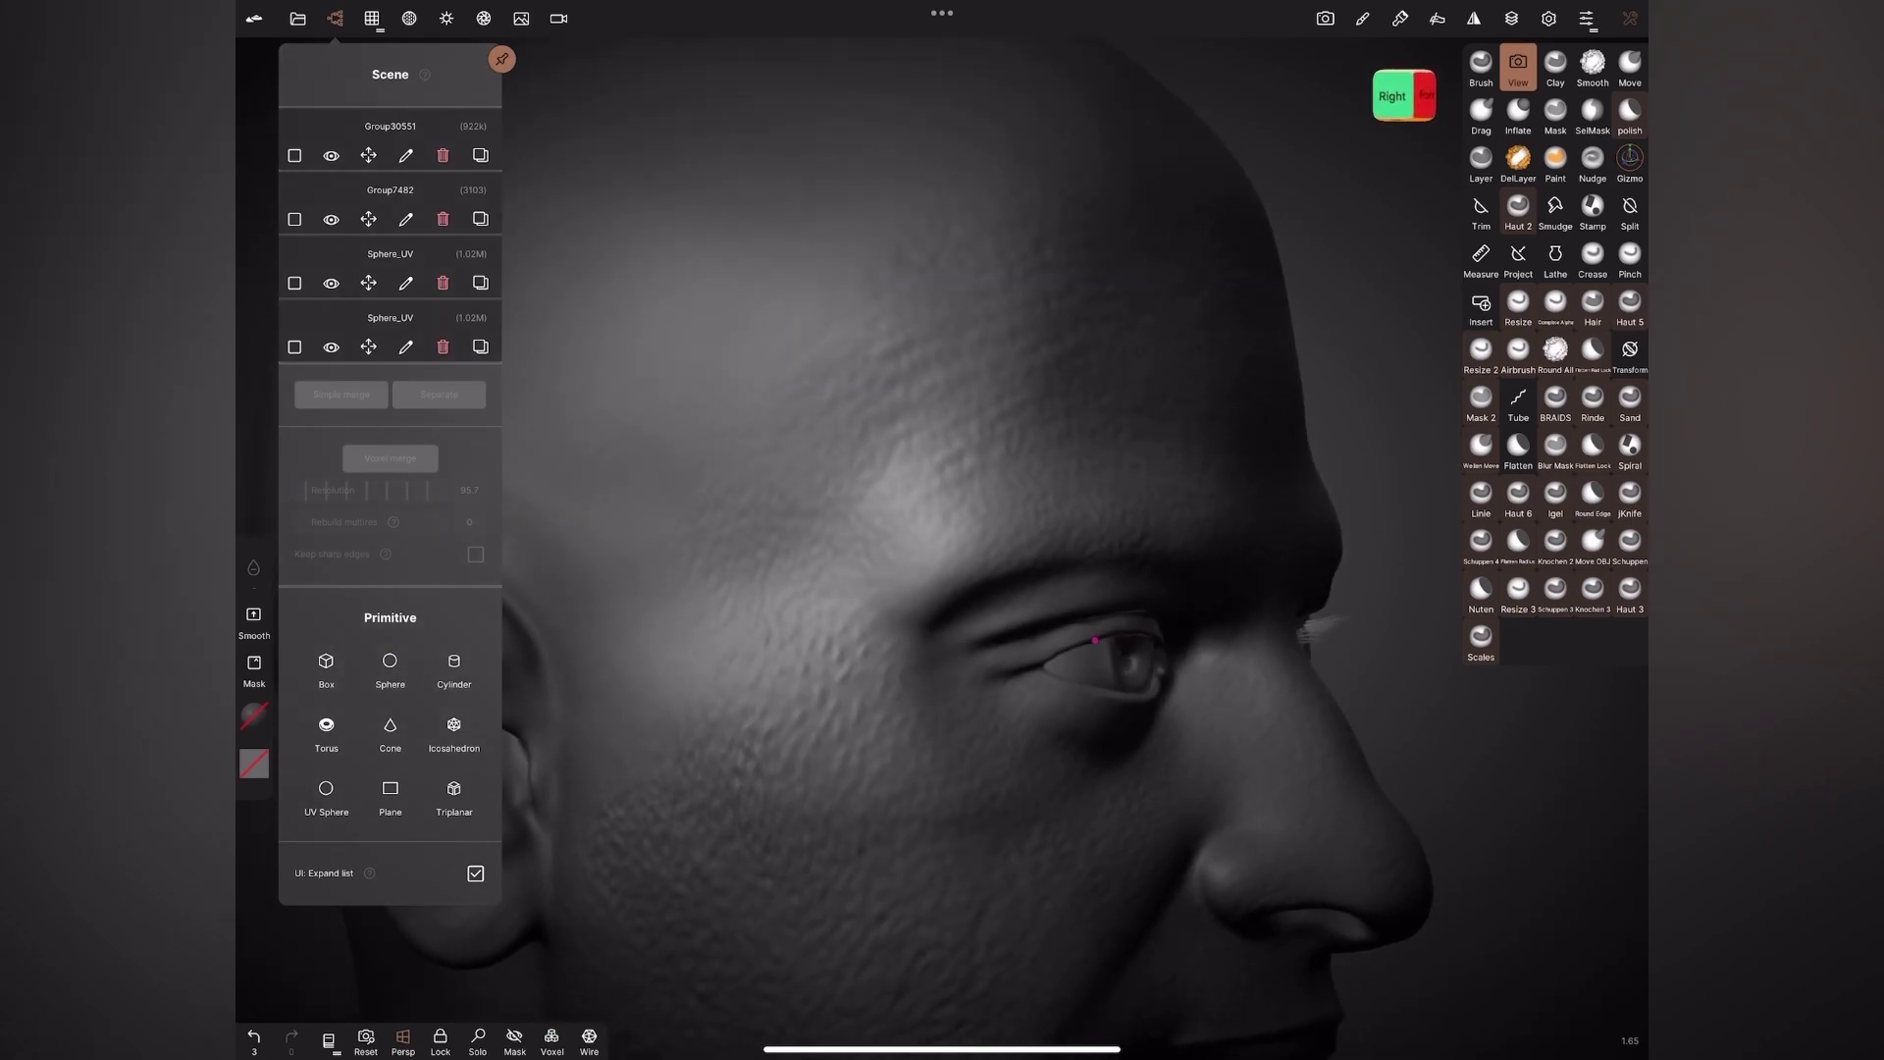
{"action": "left_click", "coordinate": [295, 219]}
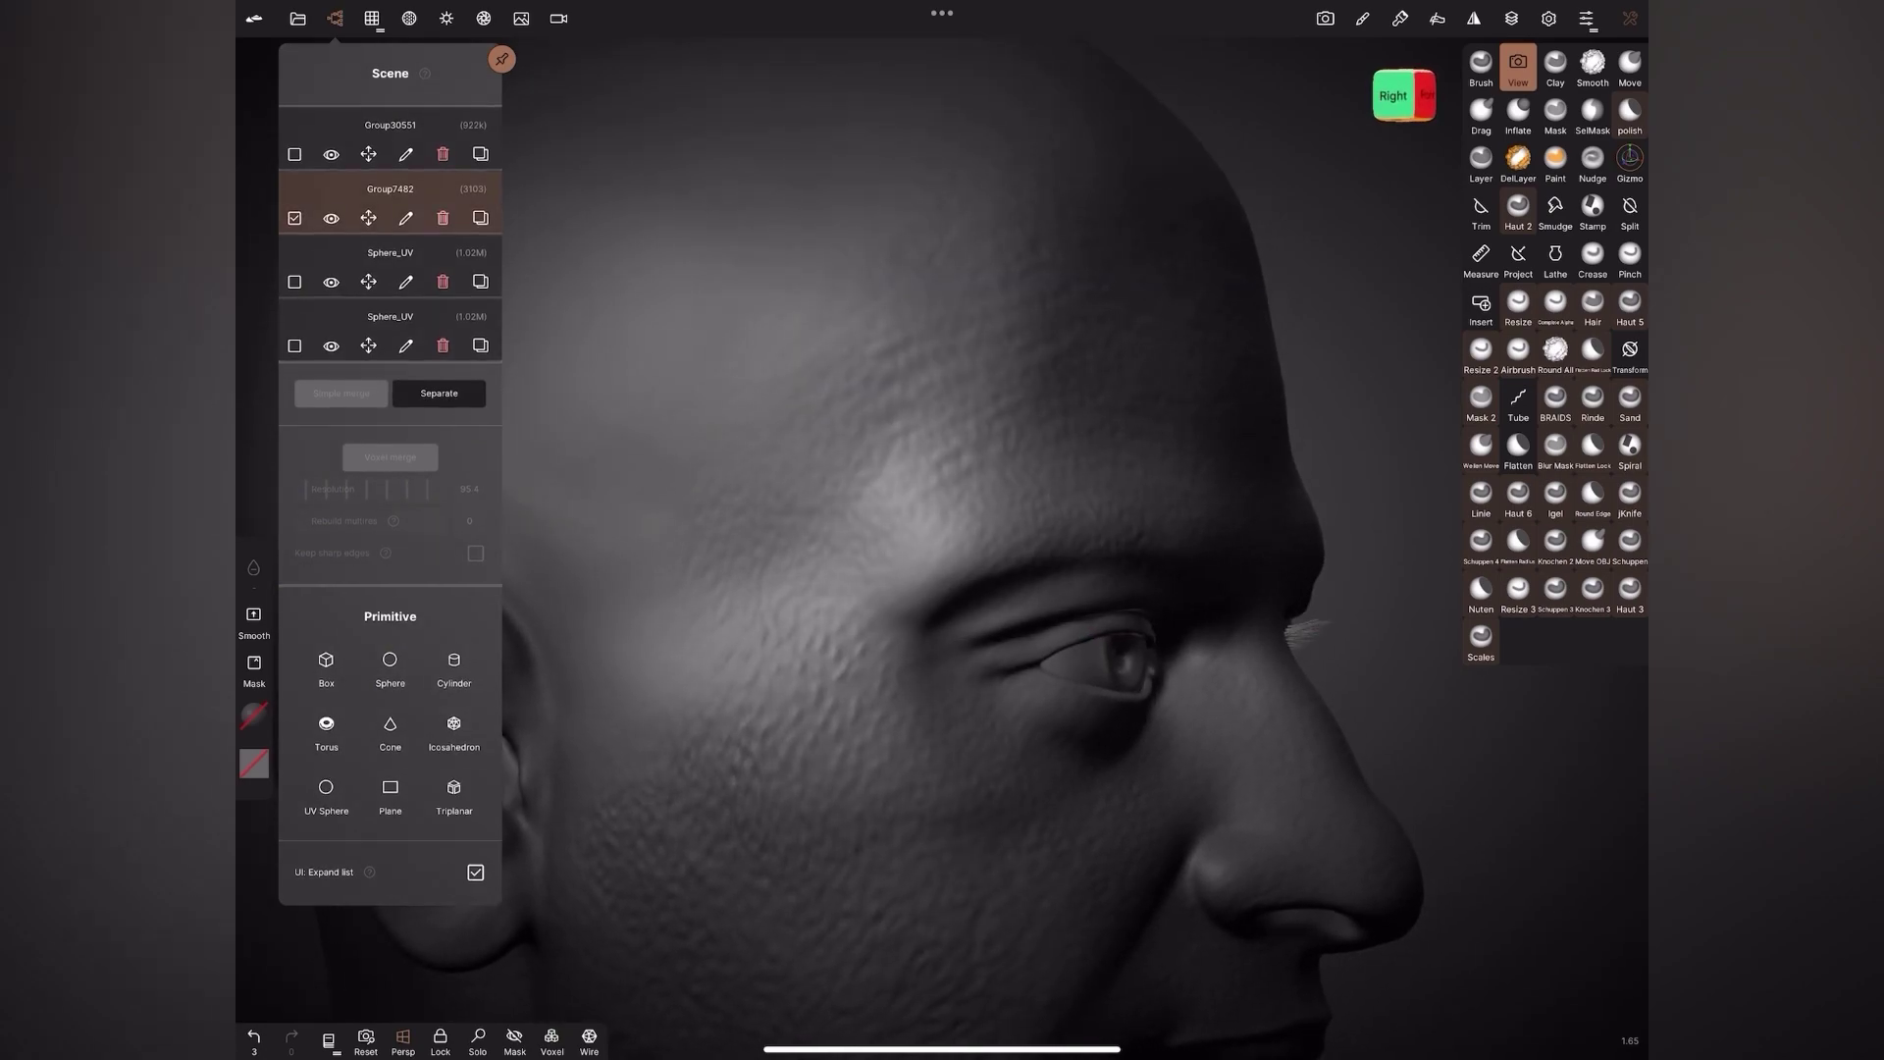
{"action": "left_click", "coordinate": [442, 217]}
{"action": "left_click", "coordinate": [365, 1042]}
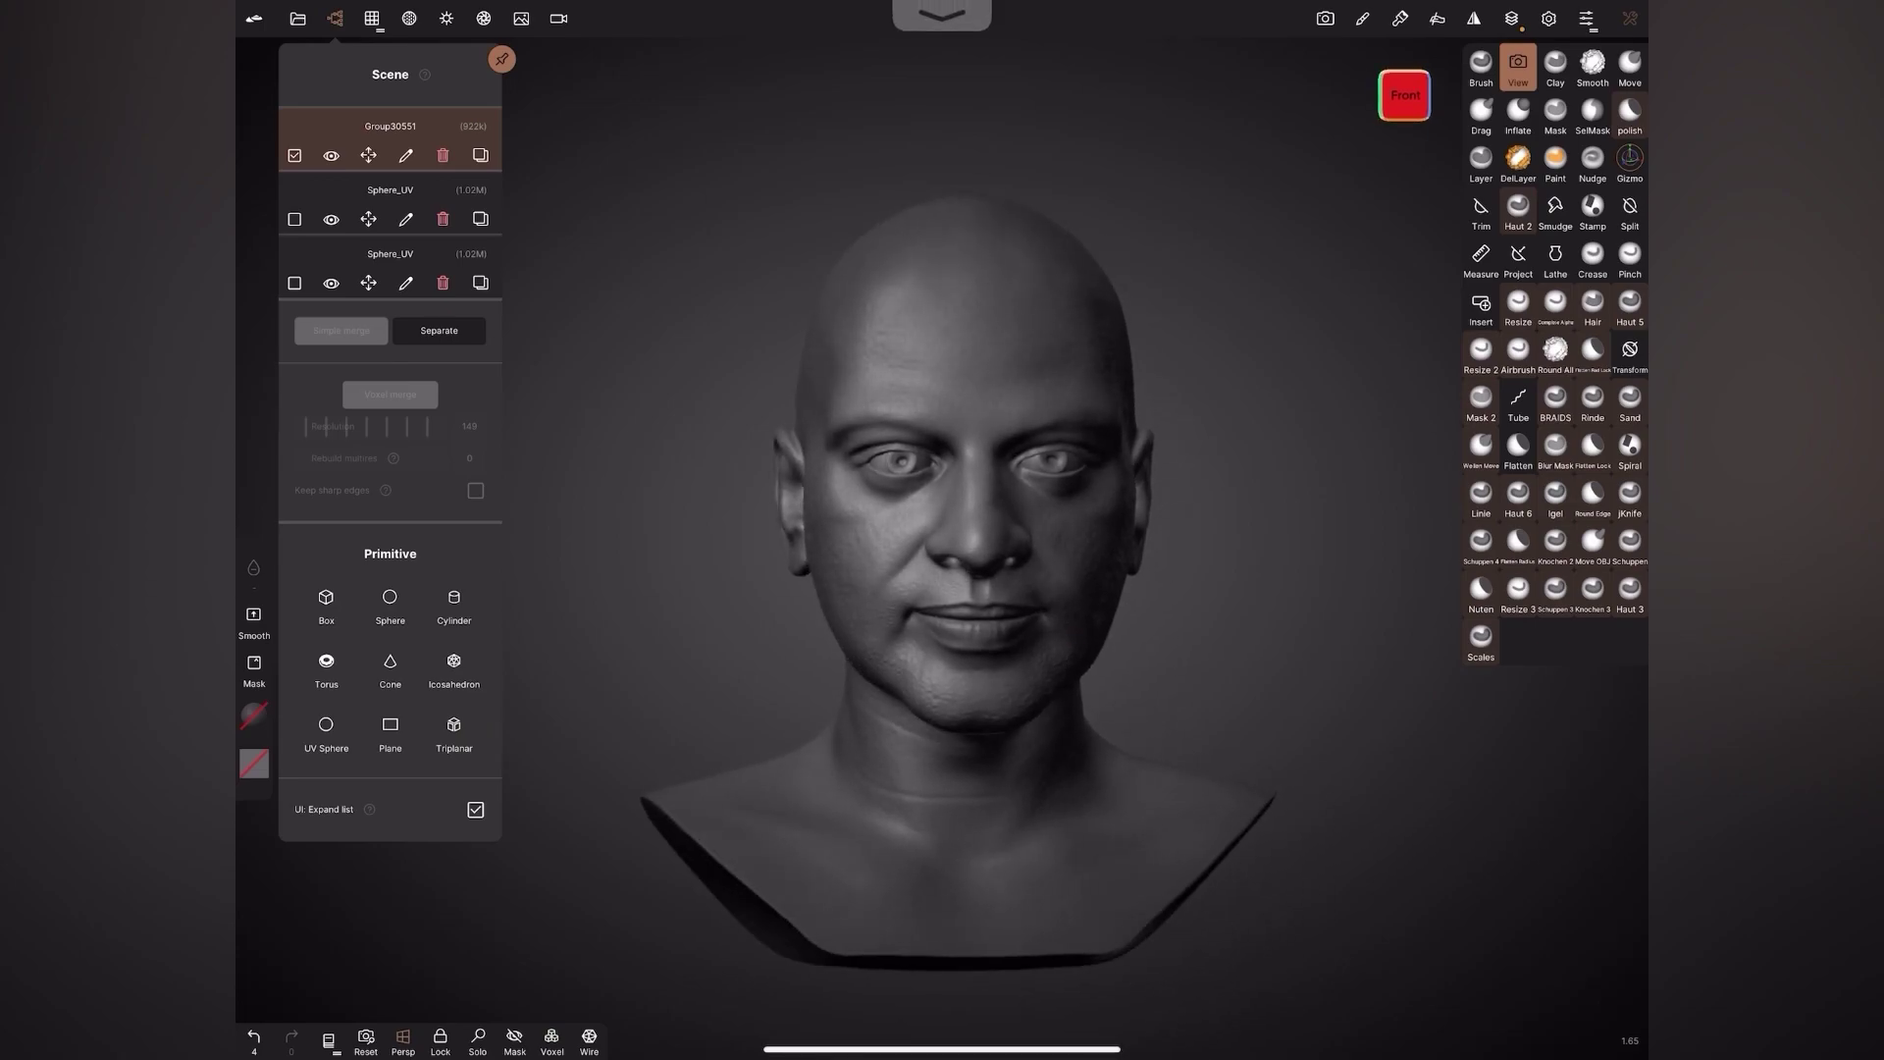
Voxel-merge the head and both Sphere_UV meshes at resolution 883 into one mesh
{"action": "left_click", "coordinate": [294, 219]}
{"action": "left_click", "coordinate": [295, 282]}
{"action": "left_click_drag", "start_coordinate": [354, 426], "coordinate": [336, 426]}
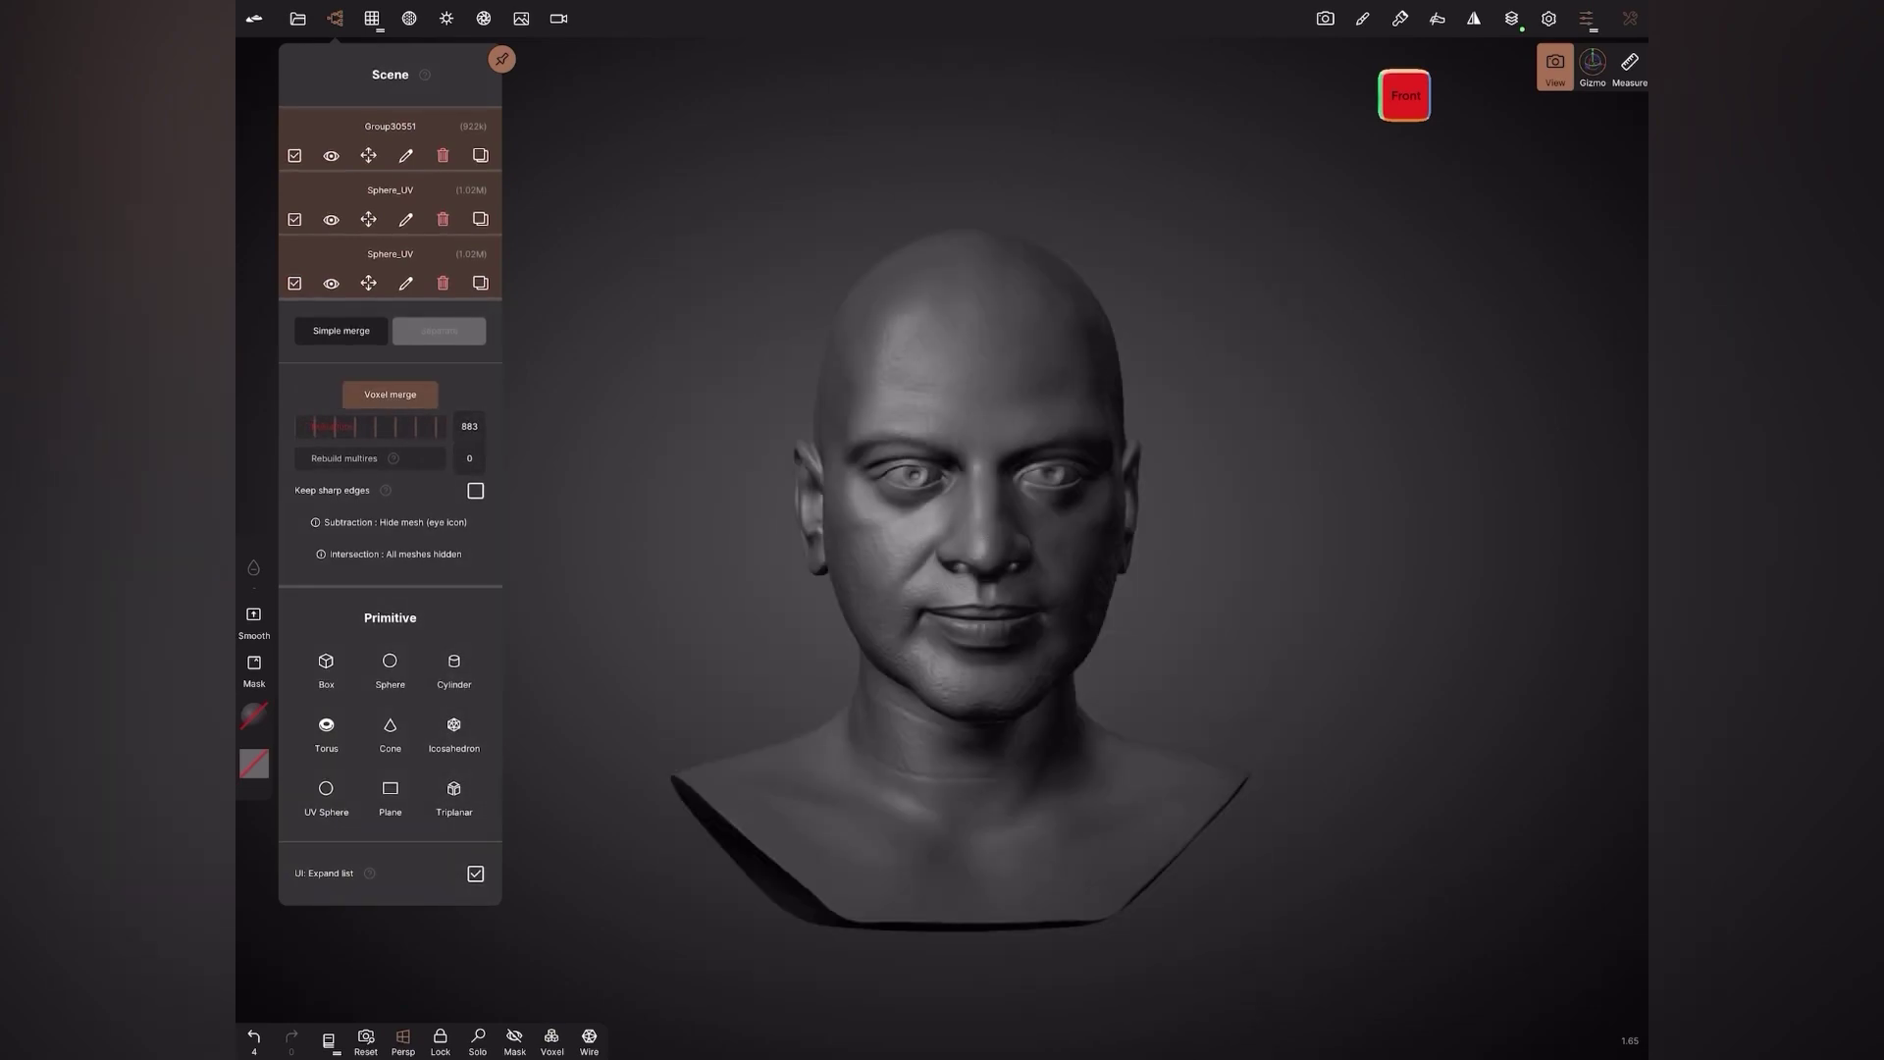
{"action": "mouse_move", "coordinate": [1275, 647]}
{"action": "left_mouse_down"}
{"action": "mouse_move", "coordinate": [1030, 652]}
{"action": "mouse_move", "coordinate": [1001, 723]}
{"action": "left_mouse_up"}
Smooth the surface around the eye on the merged mesh
{"action": "scroll", "coordinate": [1000, 723], "scroll_direction": "up", "scroll_amount": 5}
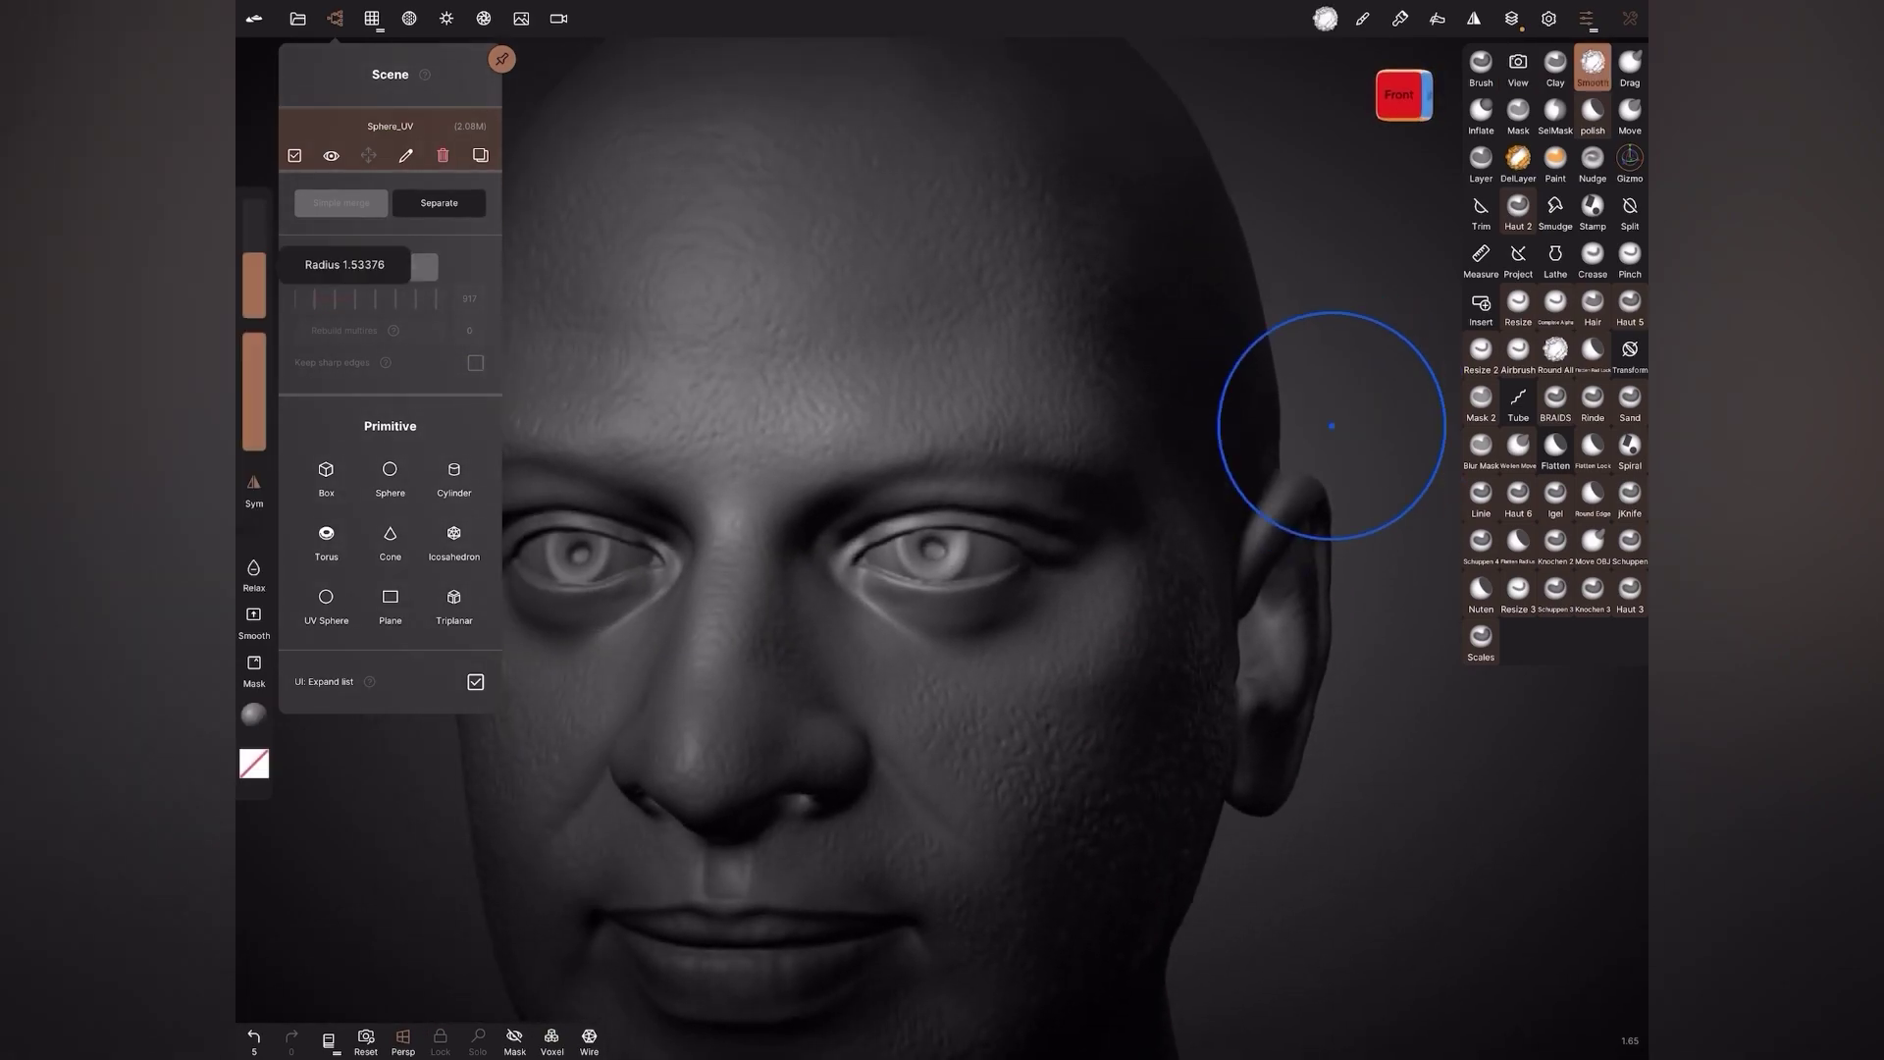
{"action": "left_click_drag", "start_coordinate": [912, 545], "coordinate": [925, 571]}
{"action": "left_click_drag", "start_coordinate": [1276, 785], "coordinate": [1393, 775]}
{"action": "left_click_drag", "start_coordinate": [995, 643], "coordinate": [969, 659]}
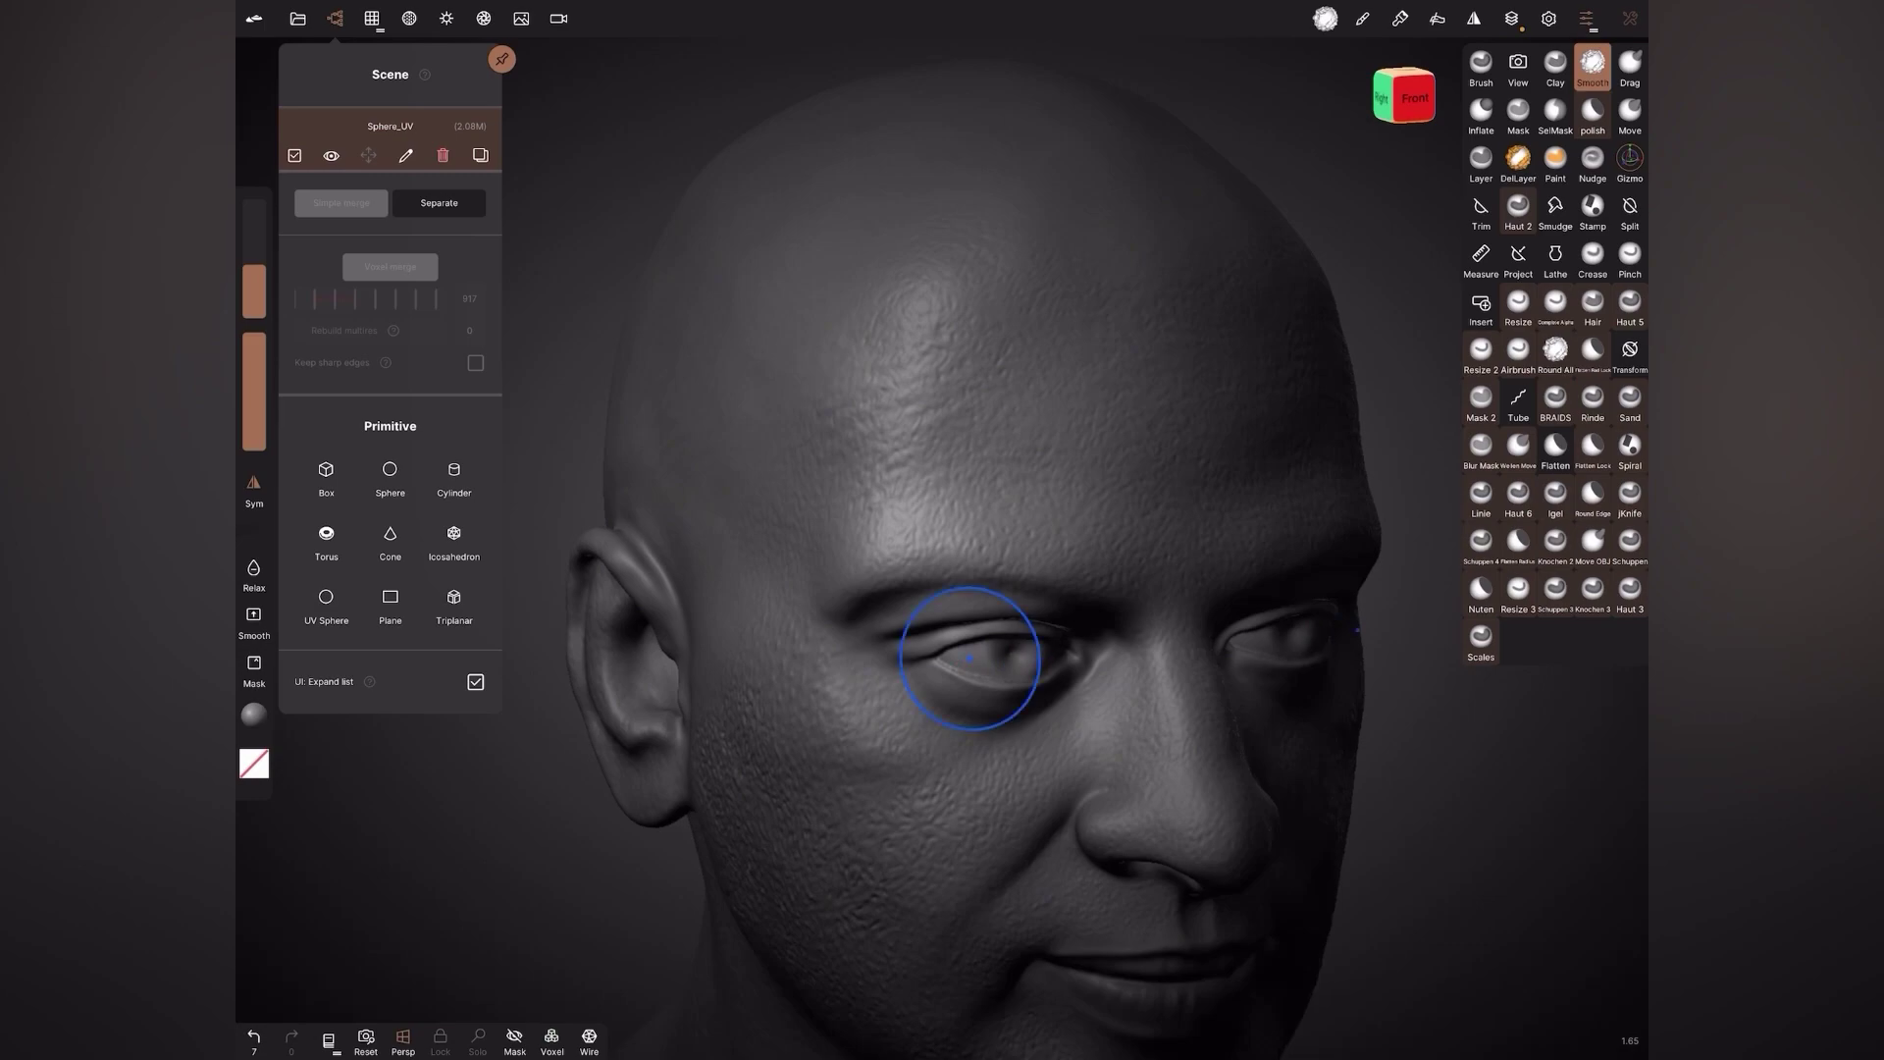
{"action": "scroll", "coordinate": [969, 658], "scroll_direction": "down", "scroll_amount": 6}
{"action": "left_click_drag", "start_coordinate": [1178, 647], "coordinate": [1321, 597]}
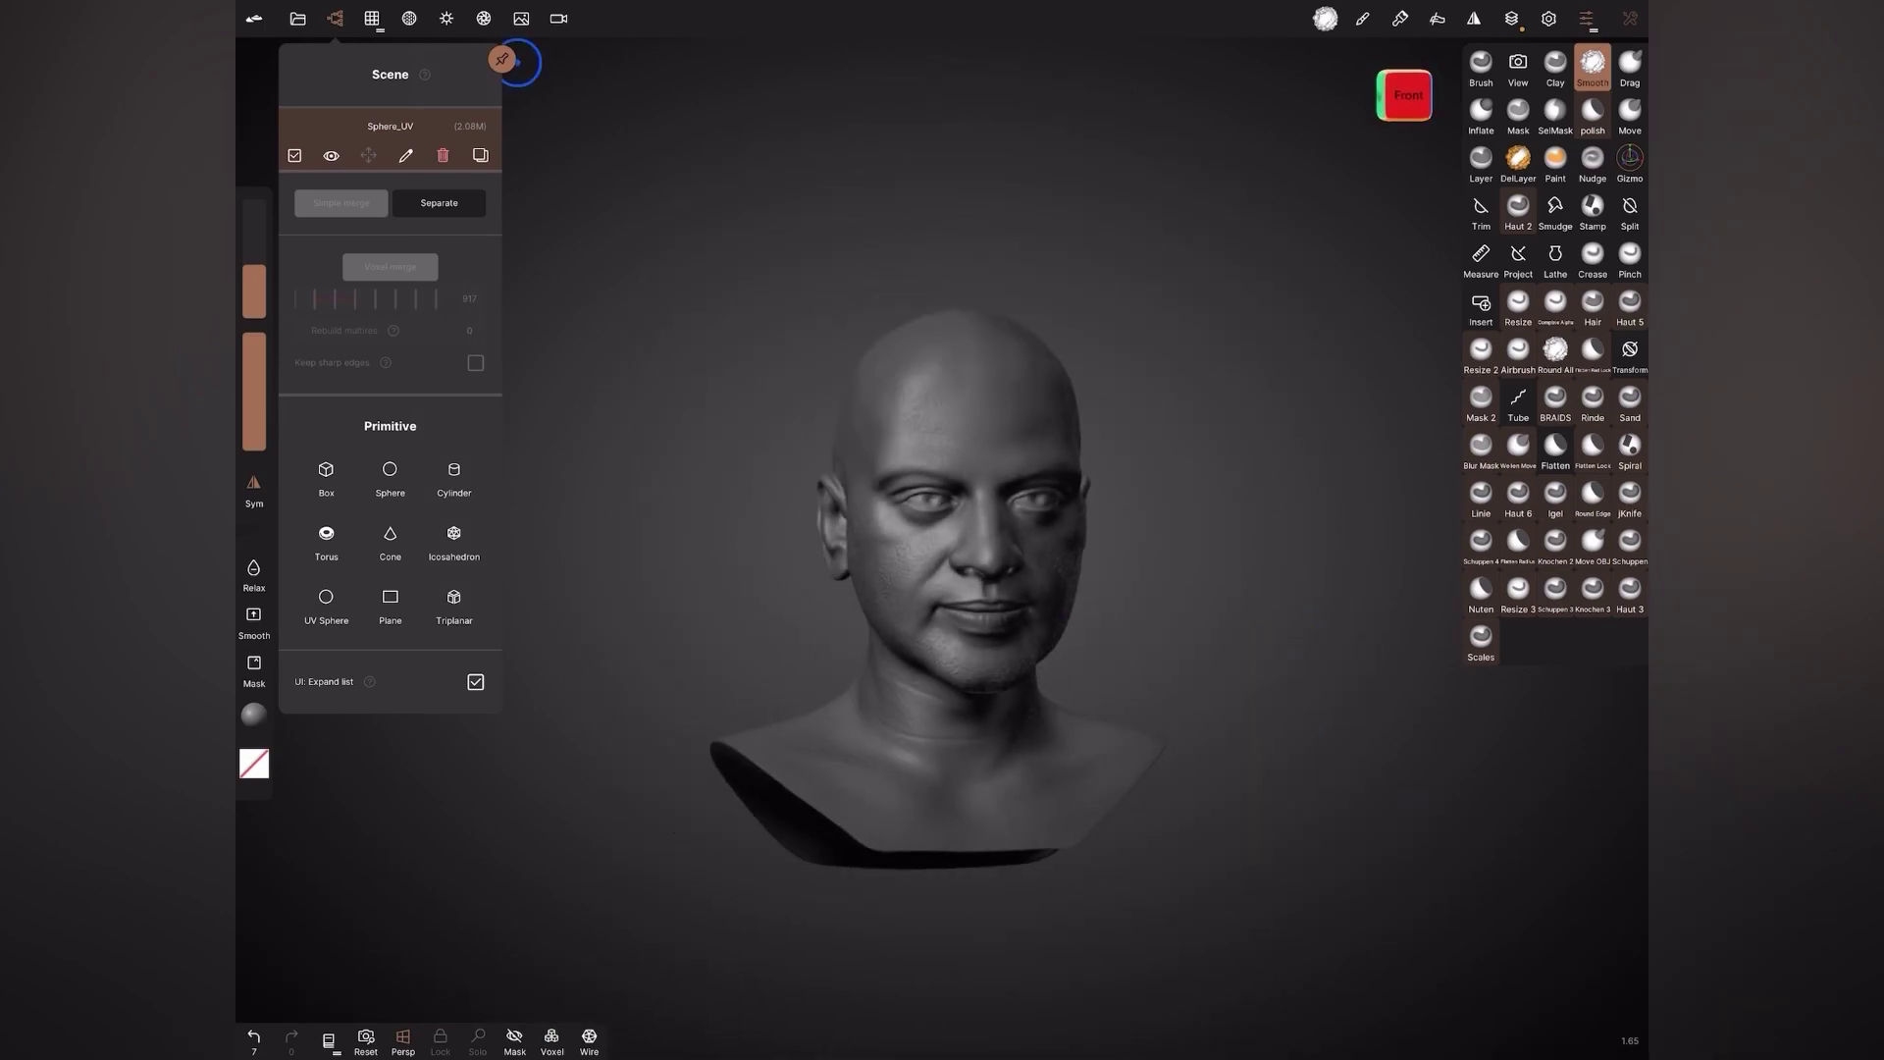
Turn on wireframe display in the Sphere_UV material settings
{"action": "left_click", "coordinate": [517, 62]}
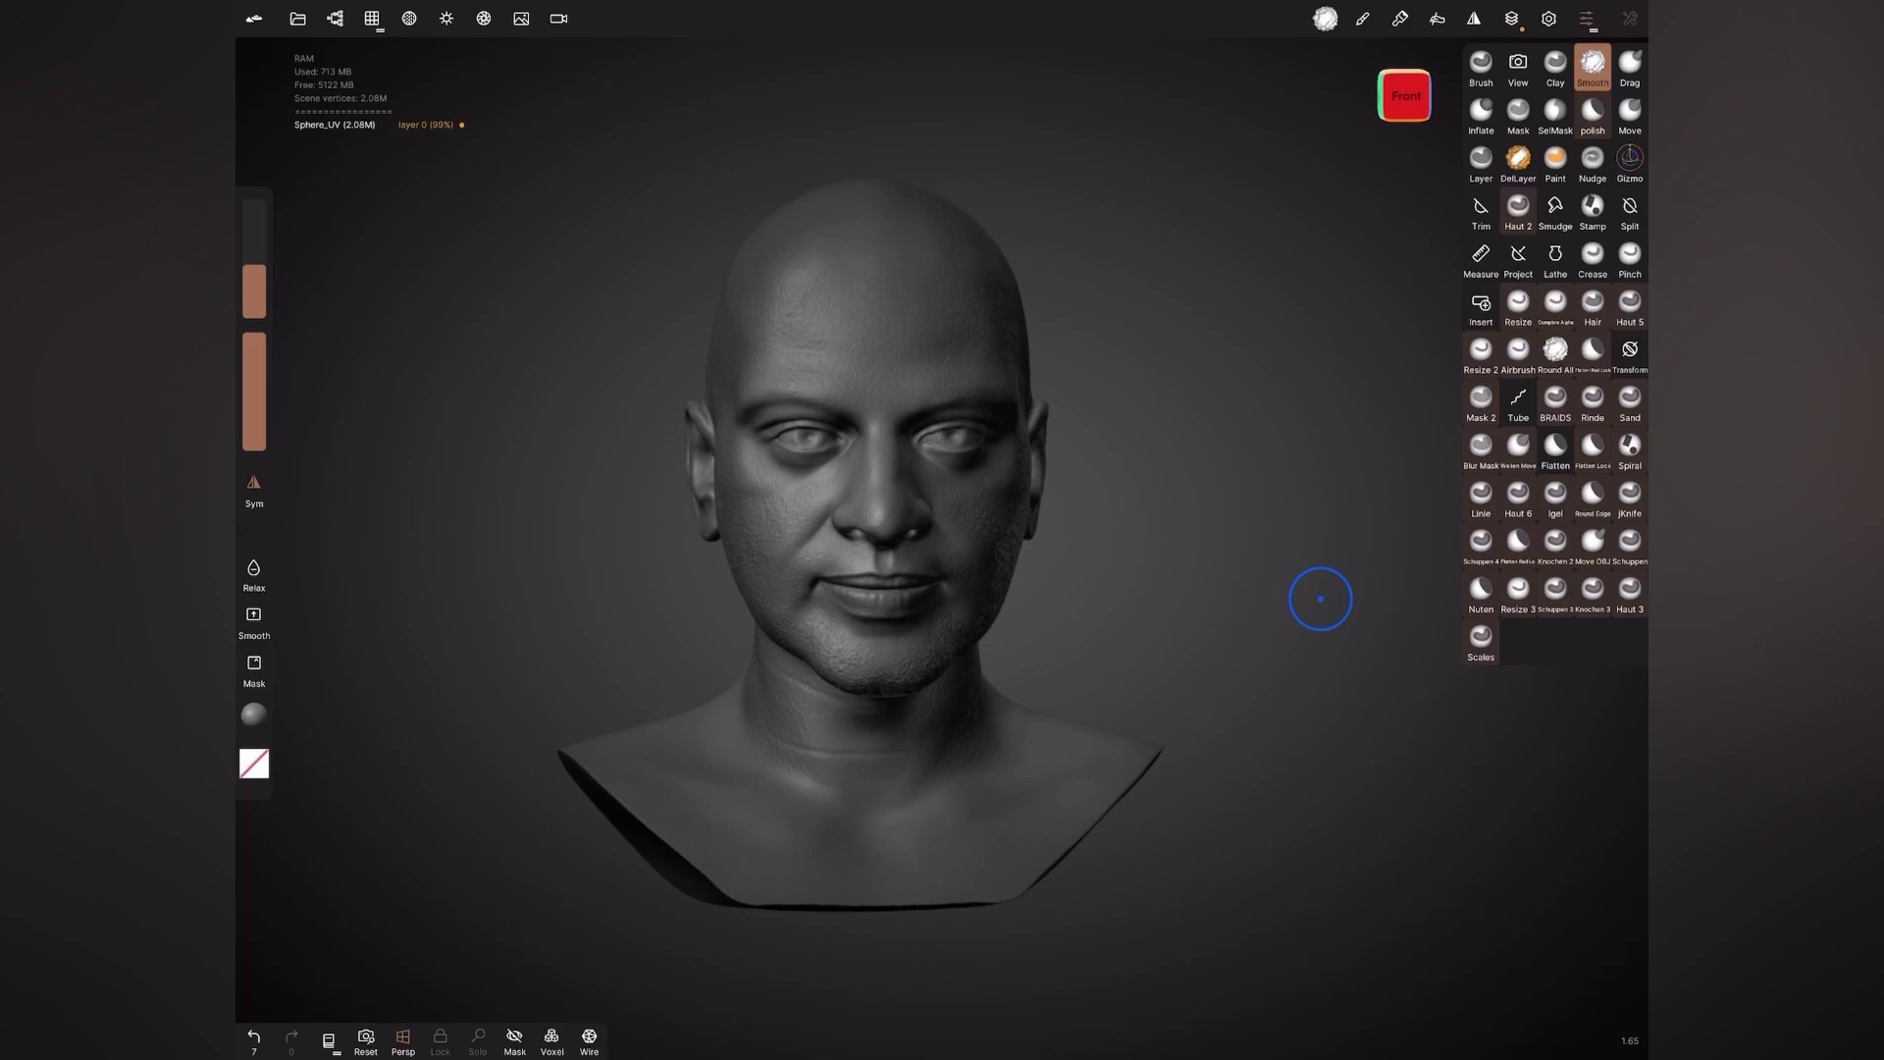
{"action": "left_click_drag", "start_coordinate": [1321, 598], "coordinate": [584, 917]}
{"action": "left_click", "coordinate": [409, 18]}
{"action": "left_click", "coordinate": [525, 651]}
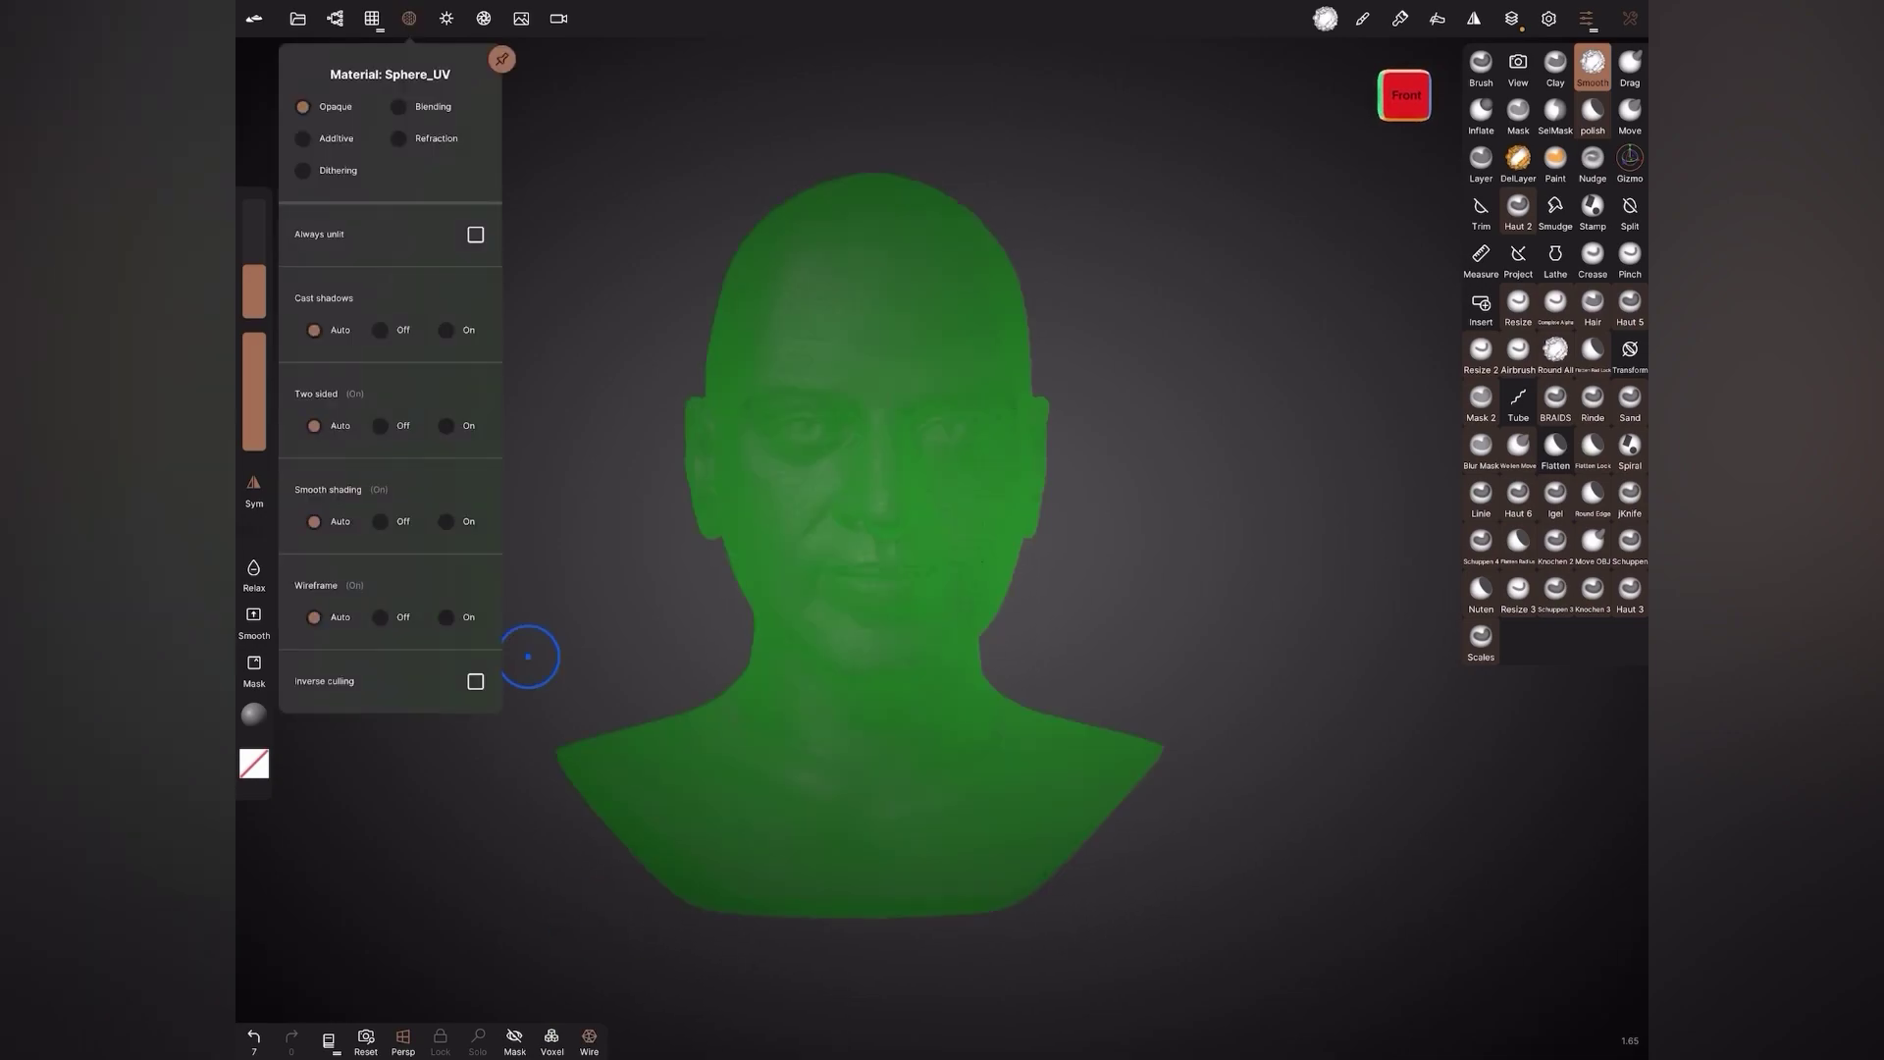
Inspect the head's wireframe, then turn the wireframe display off
{"action": "left_click_drag", "start_coordinate": [526, 652], "coordinate": [1161, 639]}
{"action": "scroll", "coordinate": [940, 748], "scroll_direction": "up", "scroll_amount": 3}
{"action": "scroll", "coordinate": [940, 748], "scroll_direction": "up", "scroll_amount": 5}
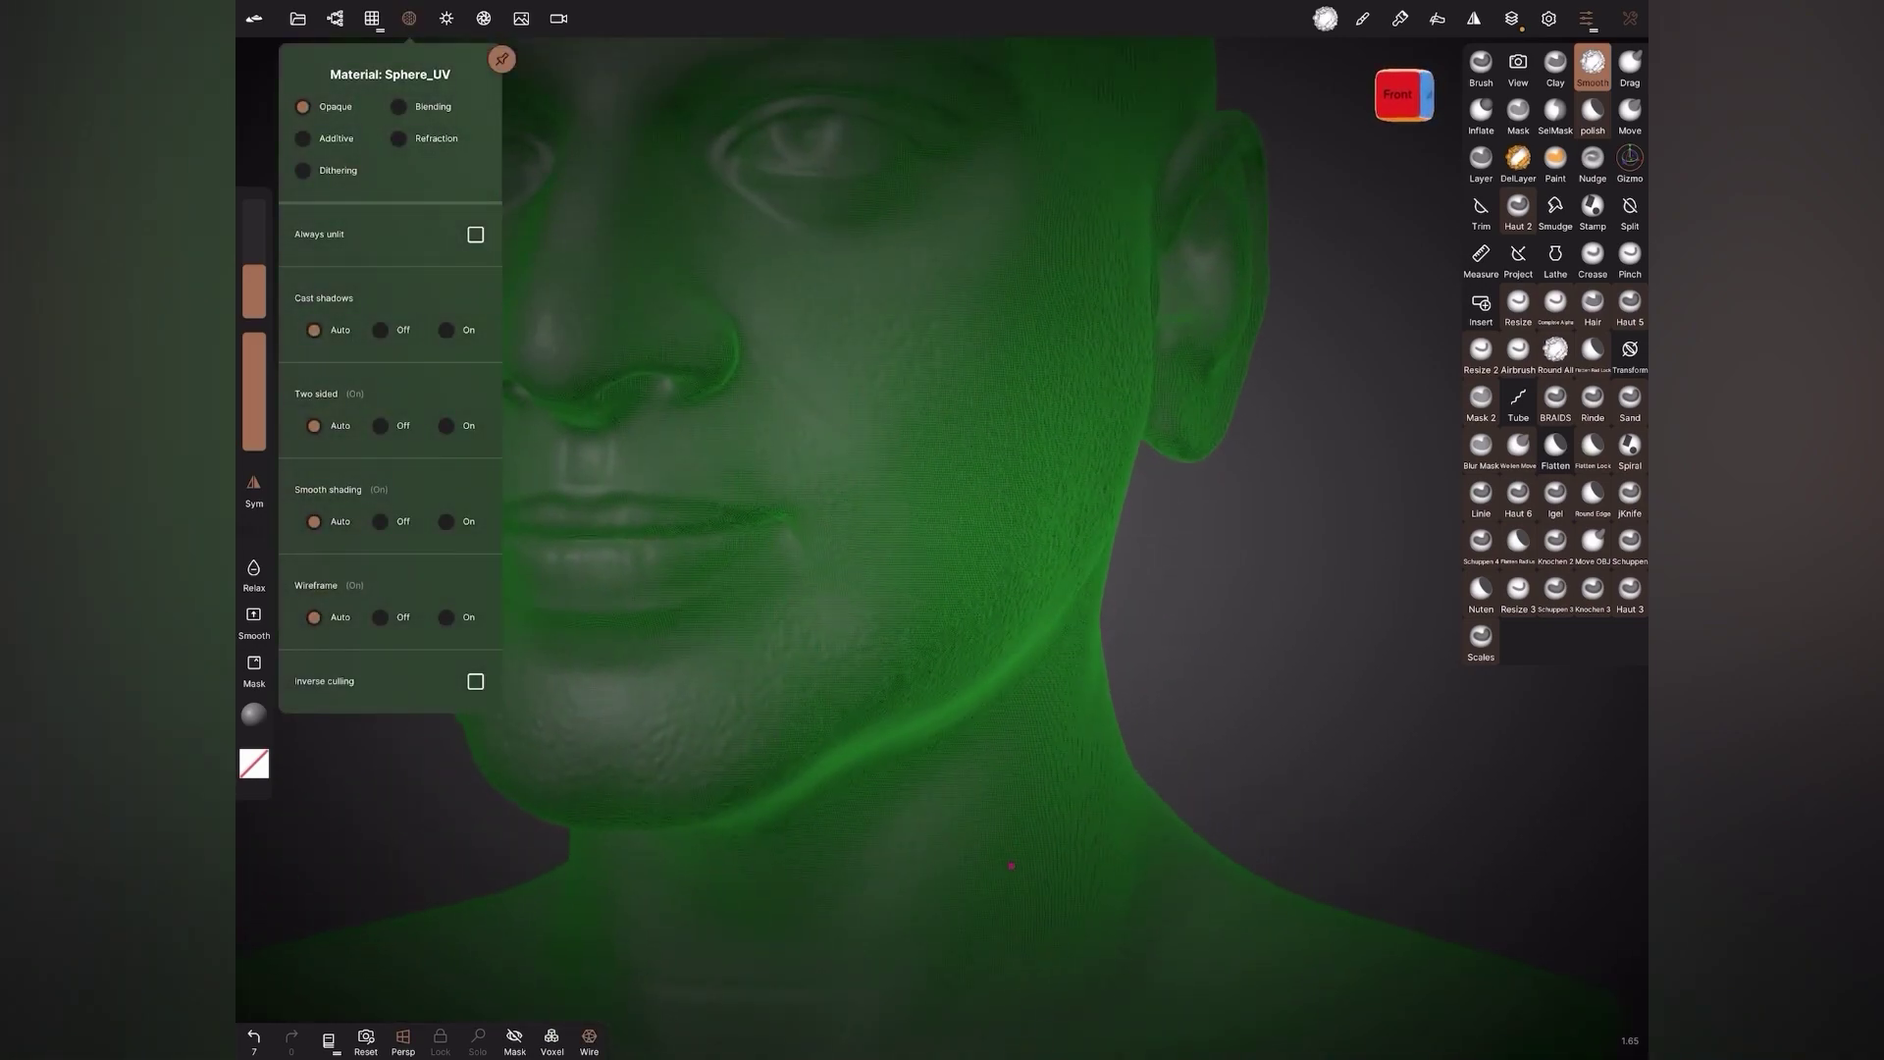
{"action": "scroll", "coordinate": [940, 748], "scroll_direction": "down", "scroll_amount": 4}
{"action": "left_click", "coordinate": [589, 1042]}
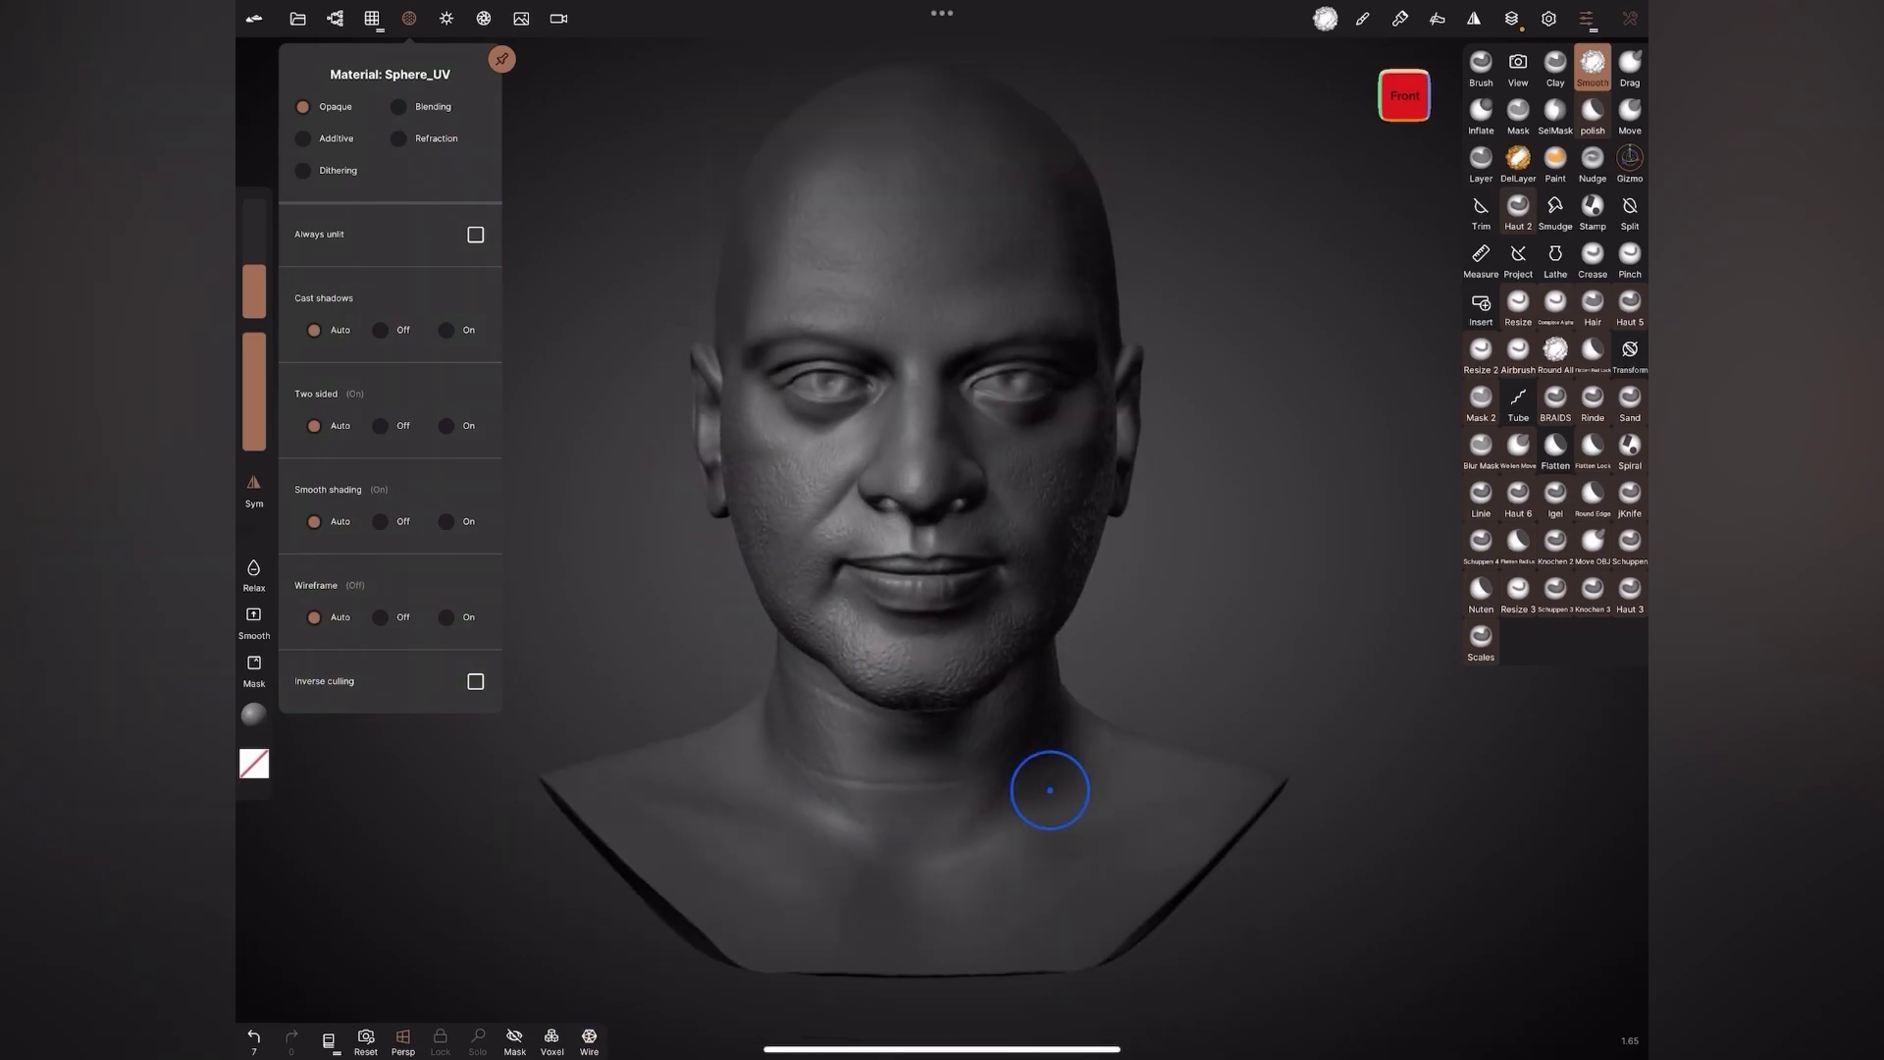
Set Preserve painting to 1 in Topology and decimate the head to 2.08M triangles
{"action": "left_click", "coordinate": [371, 18]}
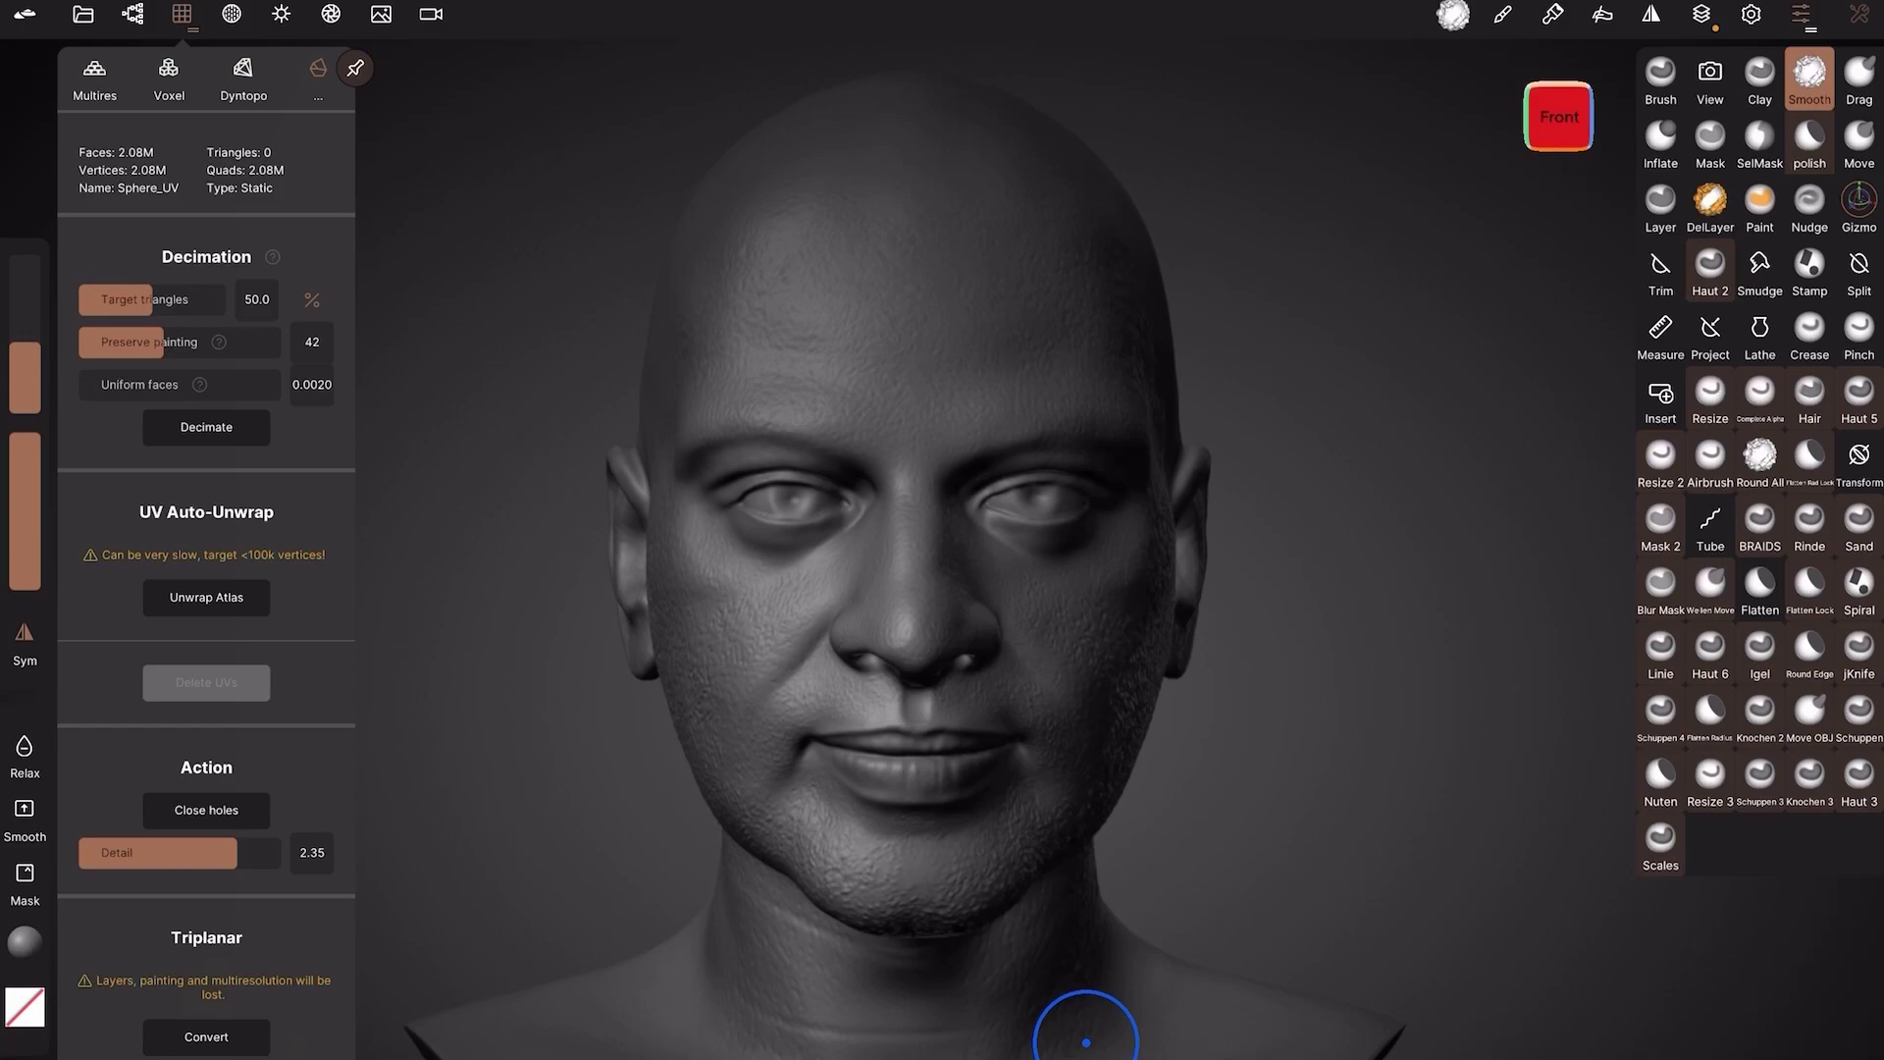
{"action": "left_click_drag", "start_coordinate": [161, 342], "coordinate": [80, 341]}
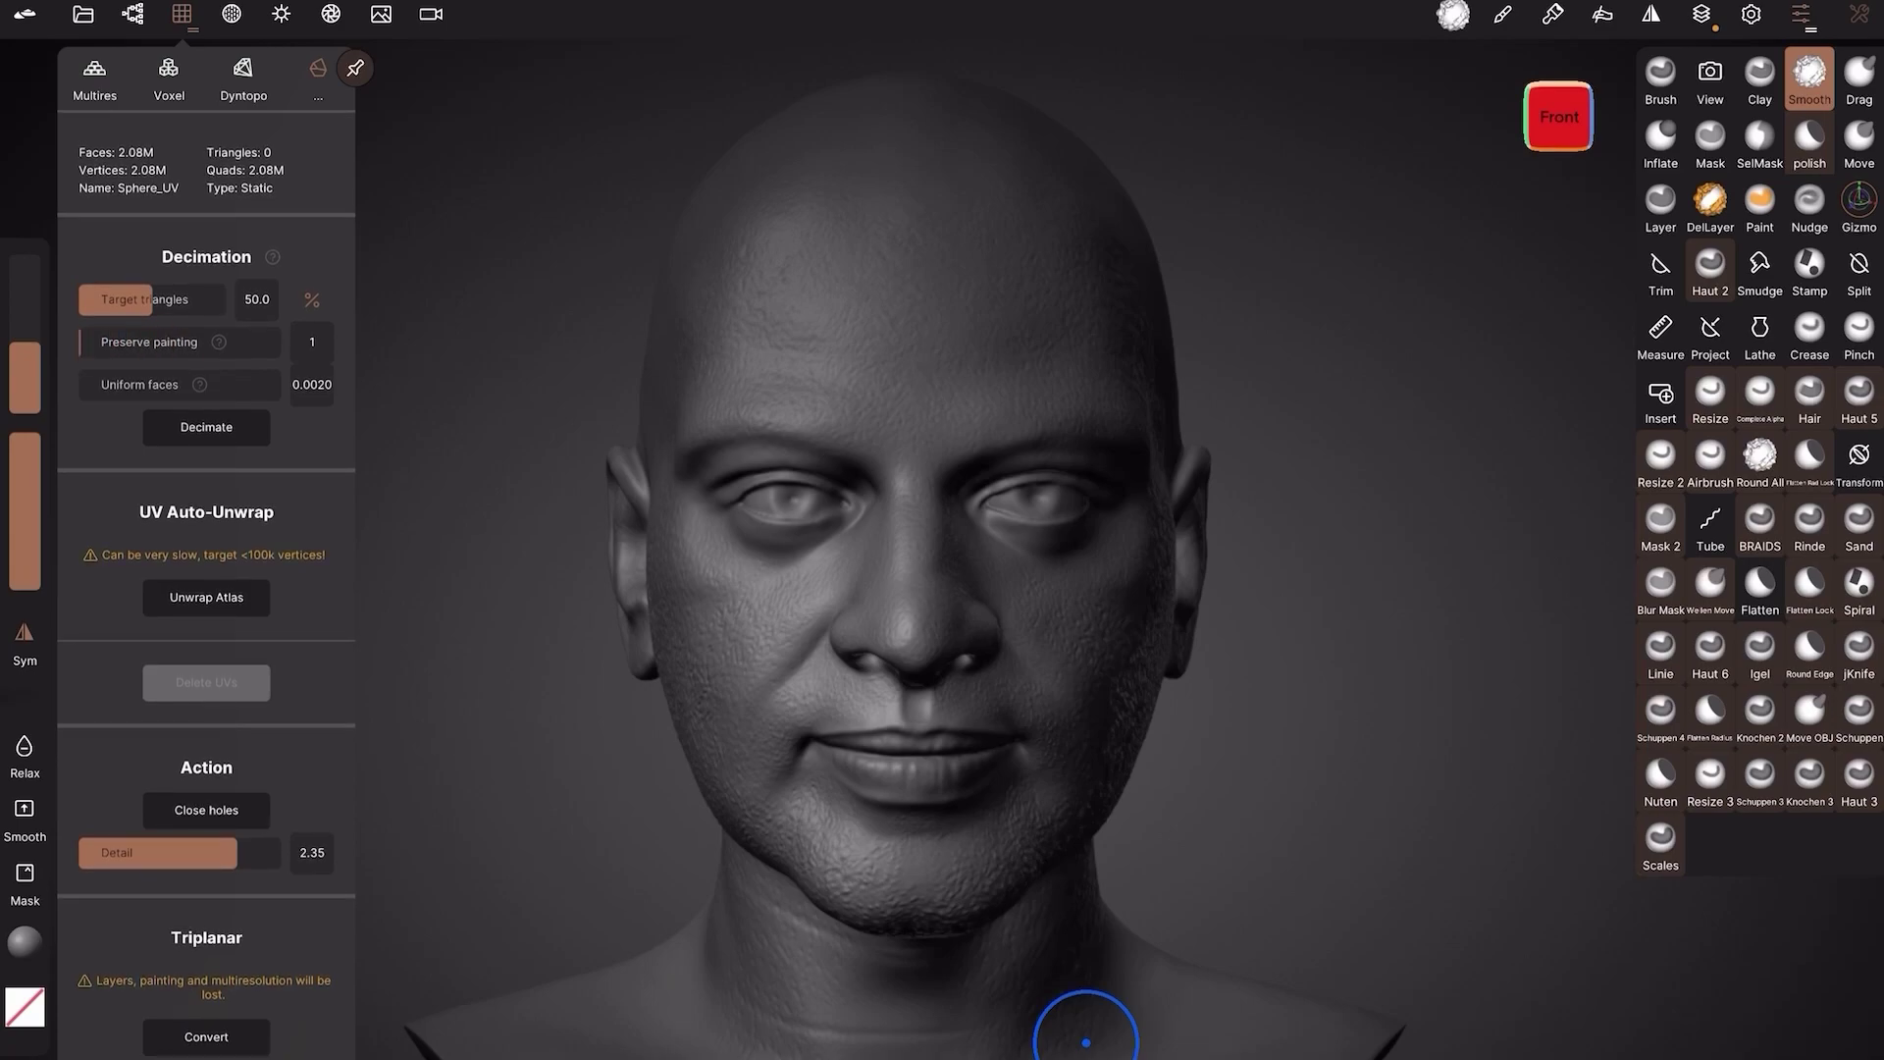
{"action": "left_click", "coordinate": [273, 454]}
{"action": "left_click", "coordinate": [1075, 1001]}
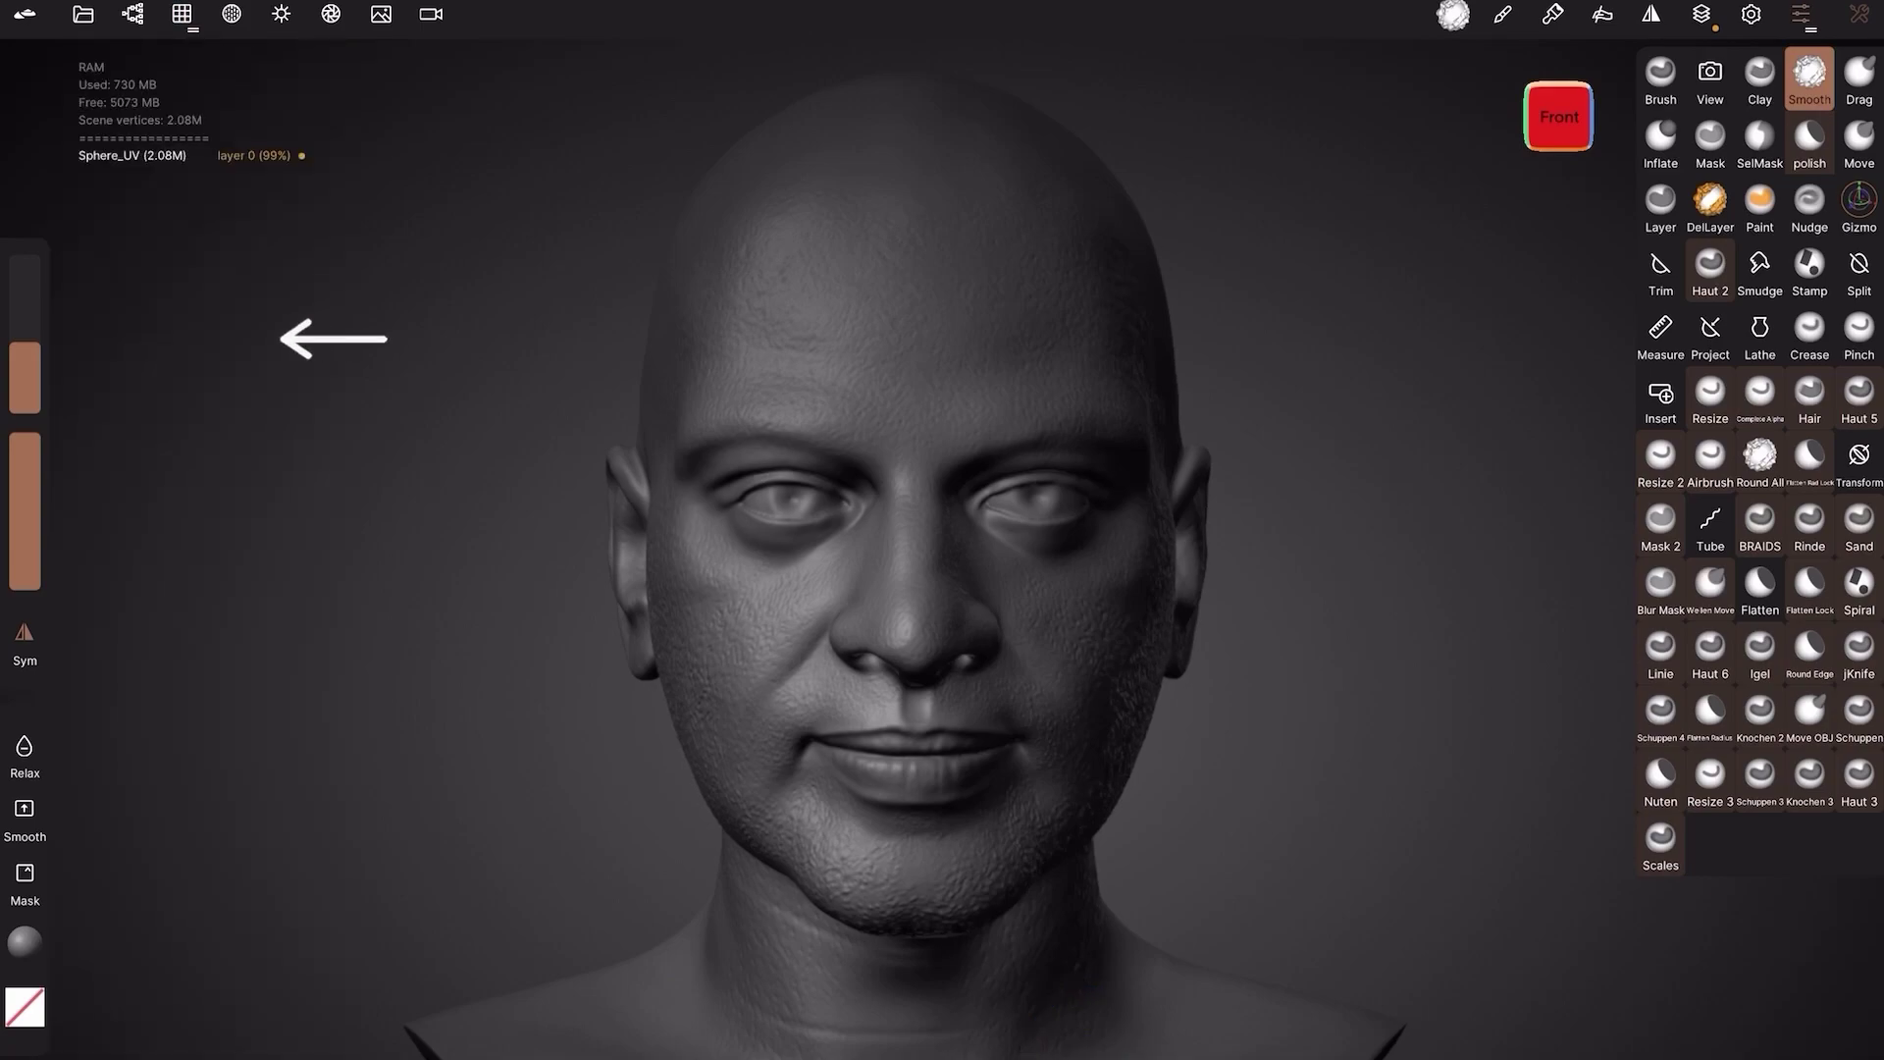
{"action": "left_click", "coordinate": [154, 42]}
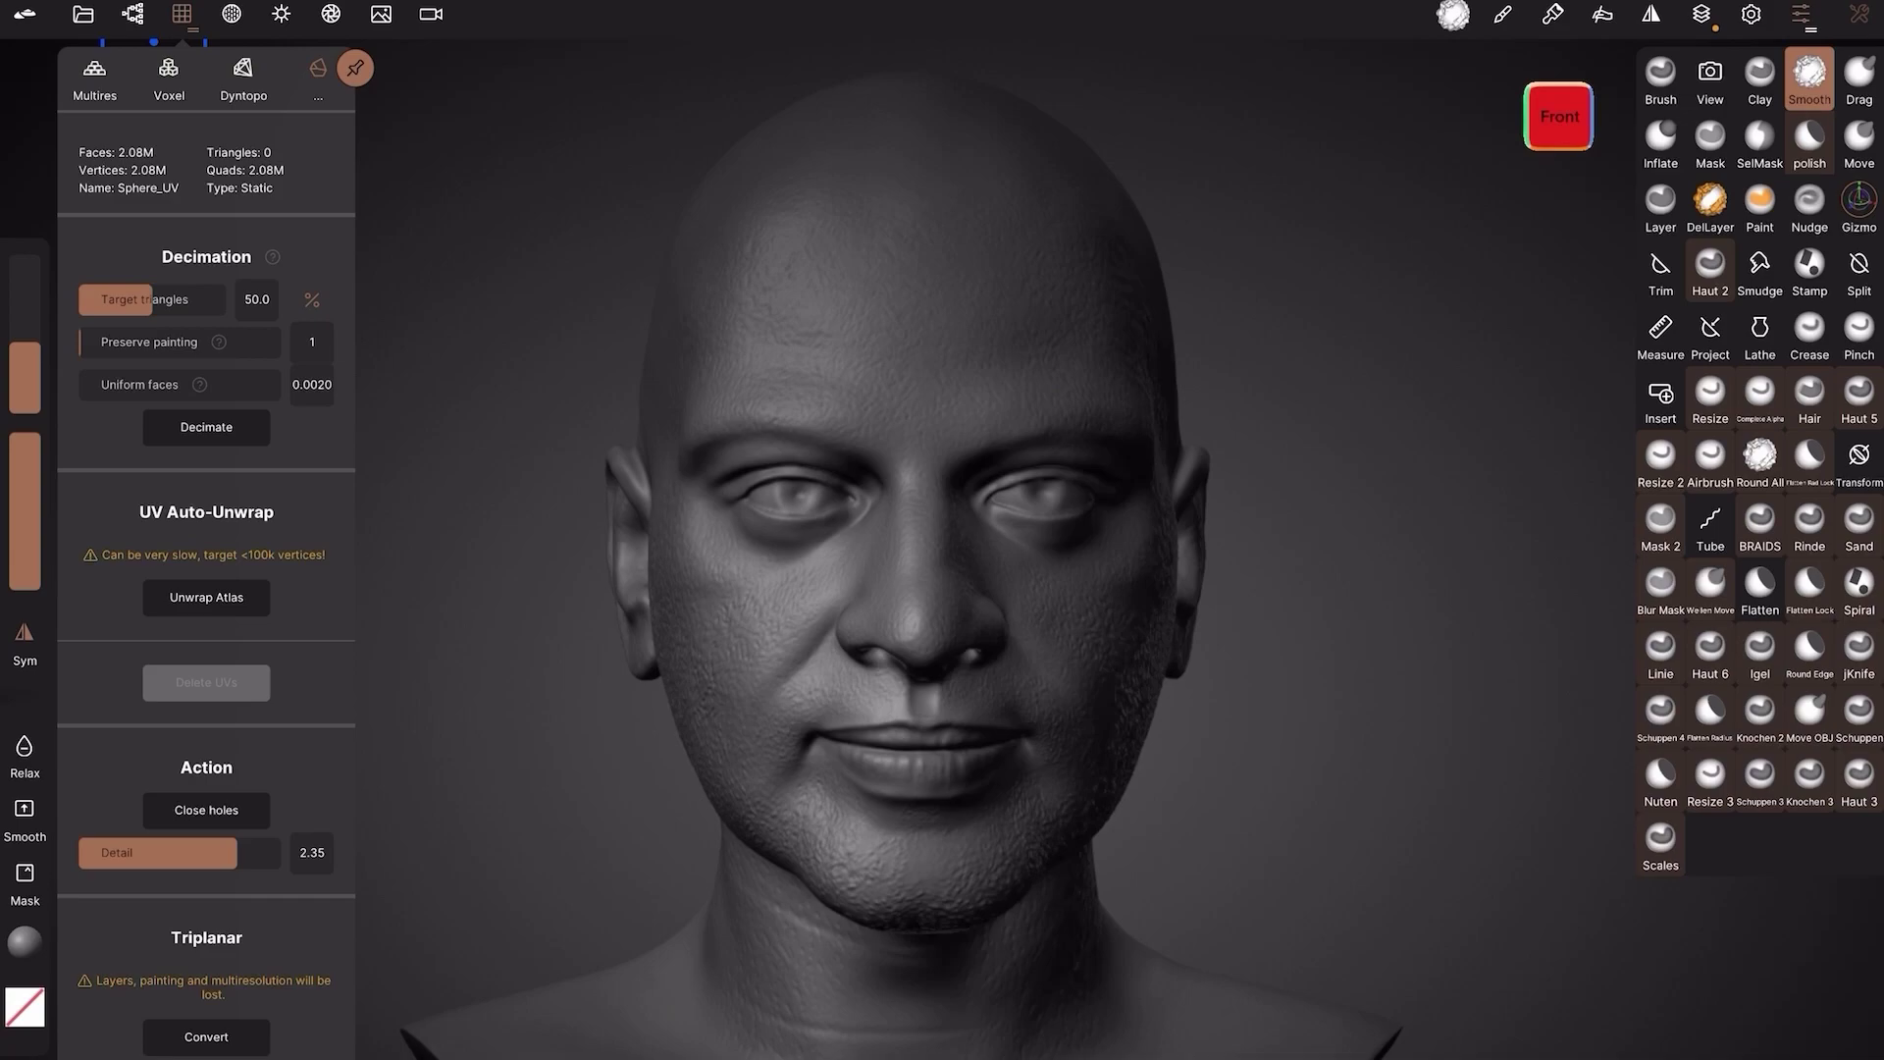
{"action": "left_click", "coordinate": [206, 427]}
Change the decimation Target triangles value from 50 to 60
{"action": "left_click", "coordinate": [256, 299]}
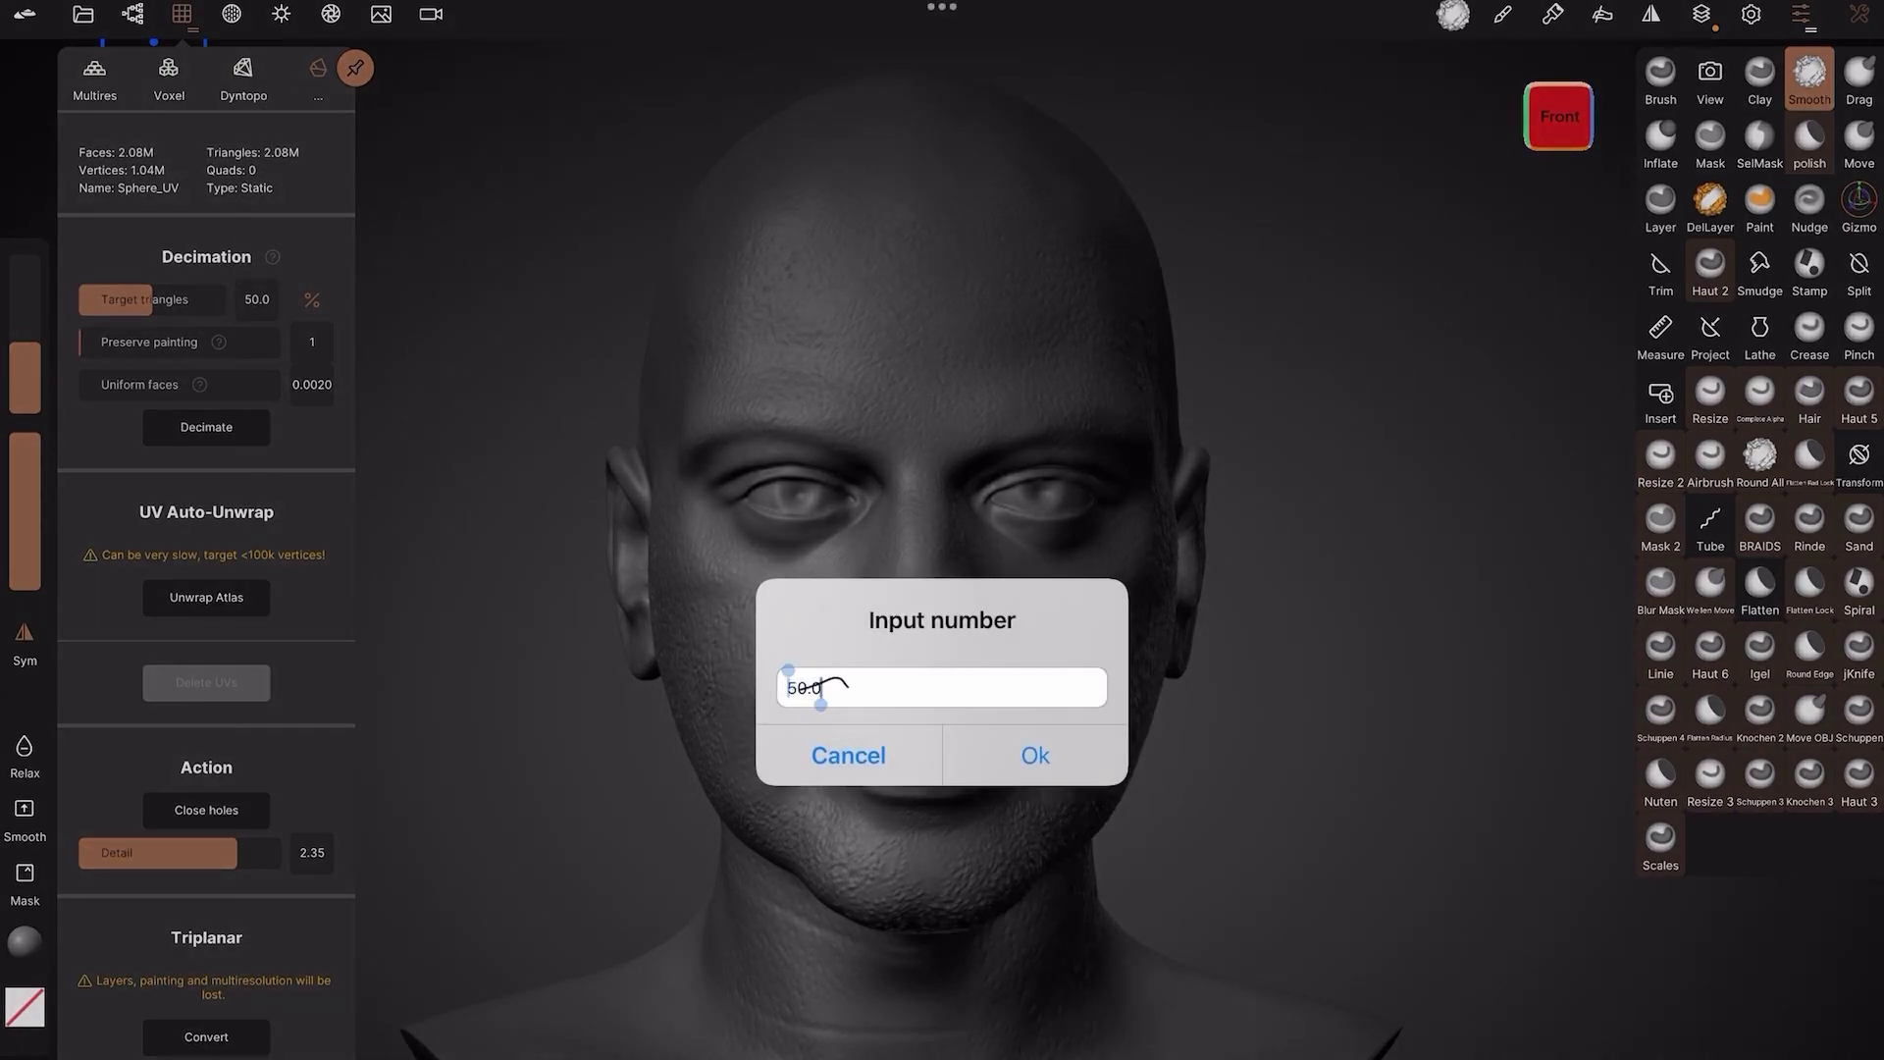
{"action": "double_click", "coordinate": [805, 687]}
{"action": "left_click", "coordinate": [525, 628]}
{"action": "type", "text": "60"}
{"action": "left_click", "coordinate": [1035, 546]}
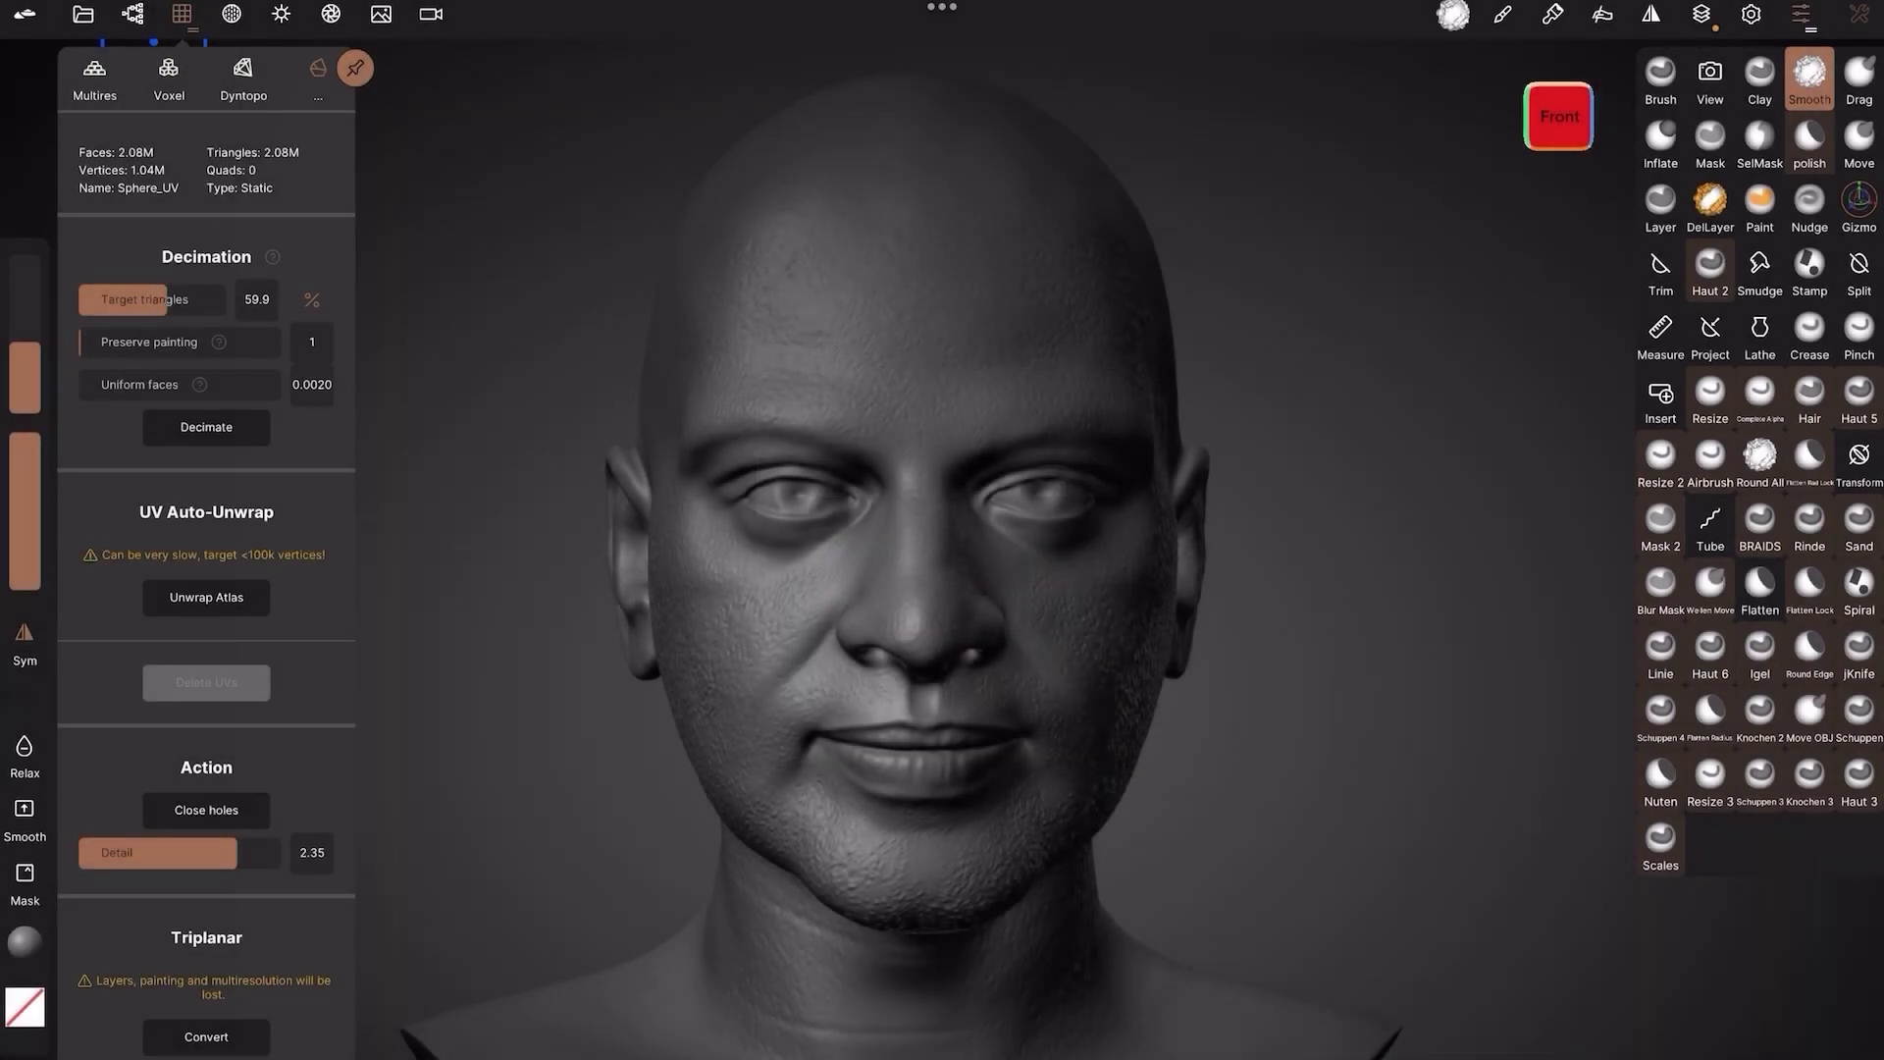
Decimate repeatedly, from 1.25M through 750k, 450k and 270k down to 162k faces
{"action": "left_click", "coordinate": [206, 427]}
{"action": "left_click_drag", "start_coordinate": [1079, 1001], "coordinate": [1075, 1000]}
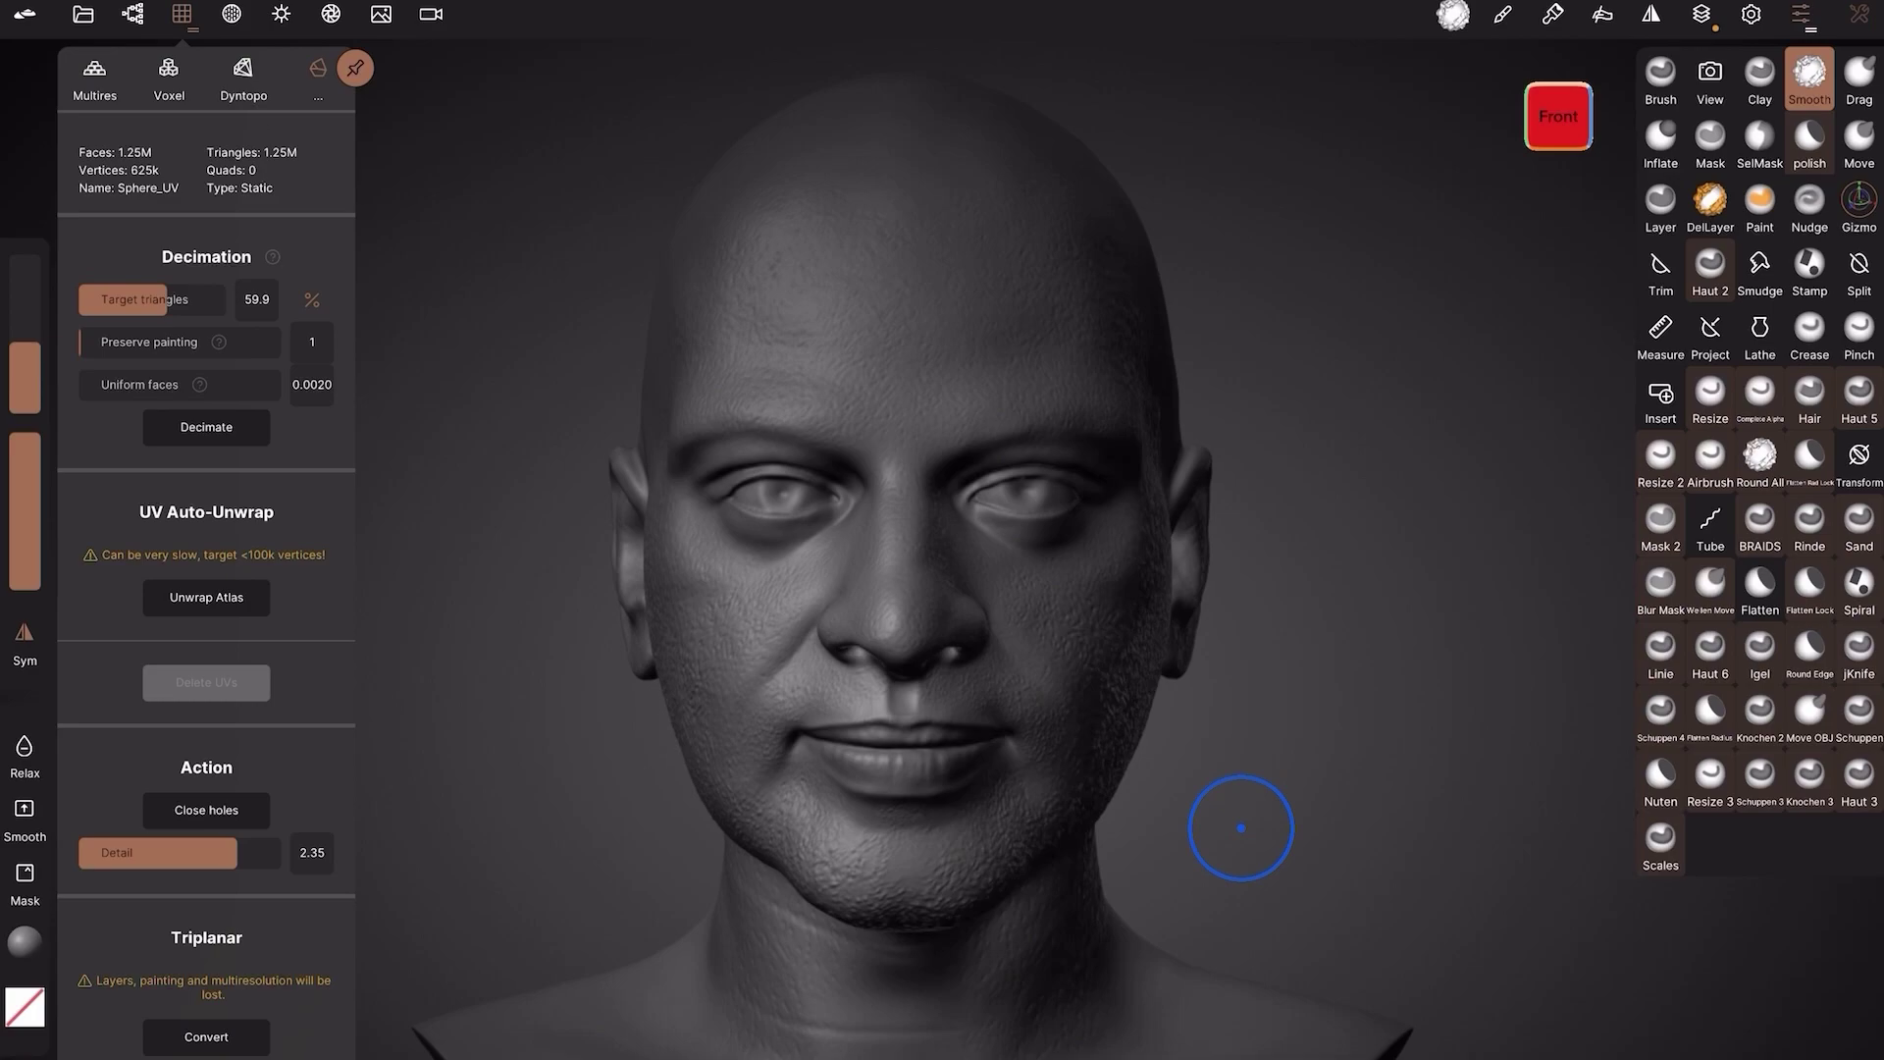
{"action": "left_click", "coordinate": [206, 427]}
{"action": "mouse_move", "coordinate": [1241, 827]}
{"action": "left_mouse_down"}
{"action": "mouse_move", "coordinate": [1068, 997]}
{"action": "mouse_move", "coordinate": [504, 723]}
{"action": "mouse_move", "coordinate": [1076, 1000]}
{"action": "mouse_move", "coordinate": [576, 917]}
{"action": "mouse_move", "coordinate": [1068, 993]}
{"action": "left_mouse_up"}
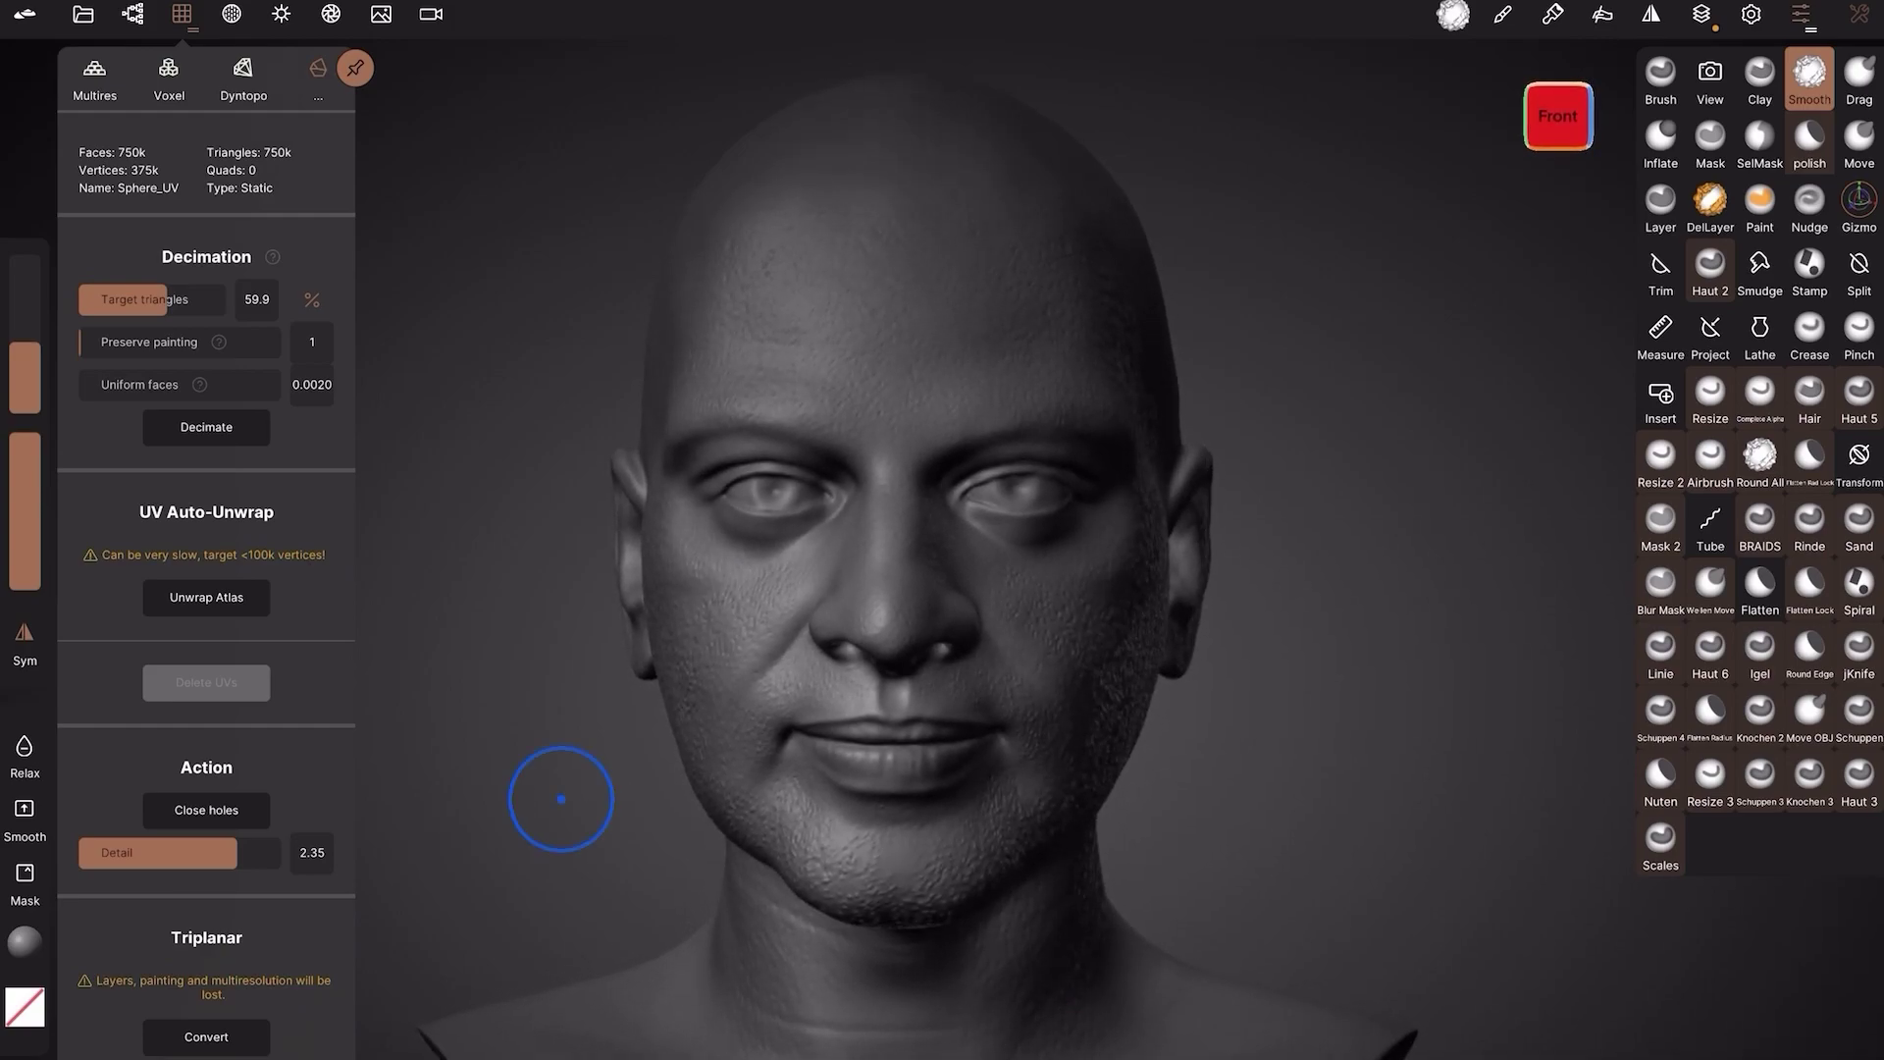
{"action": "left_click", "coordinate": [206, 426]}
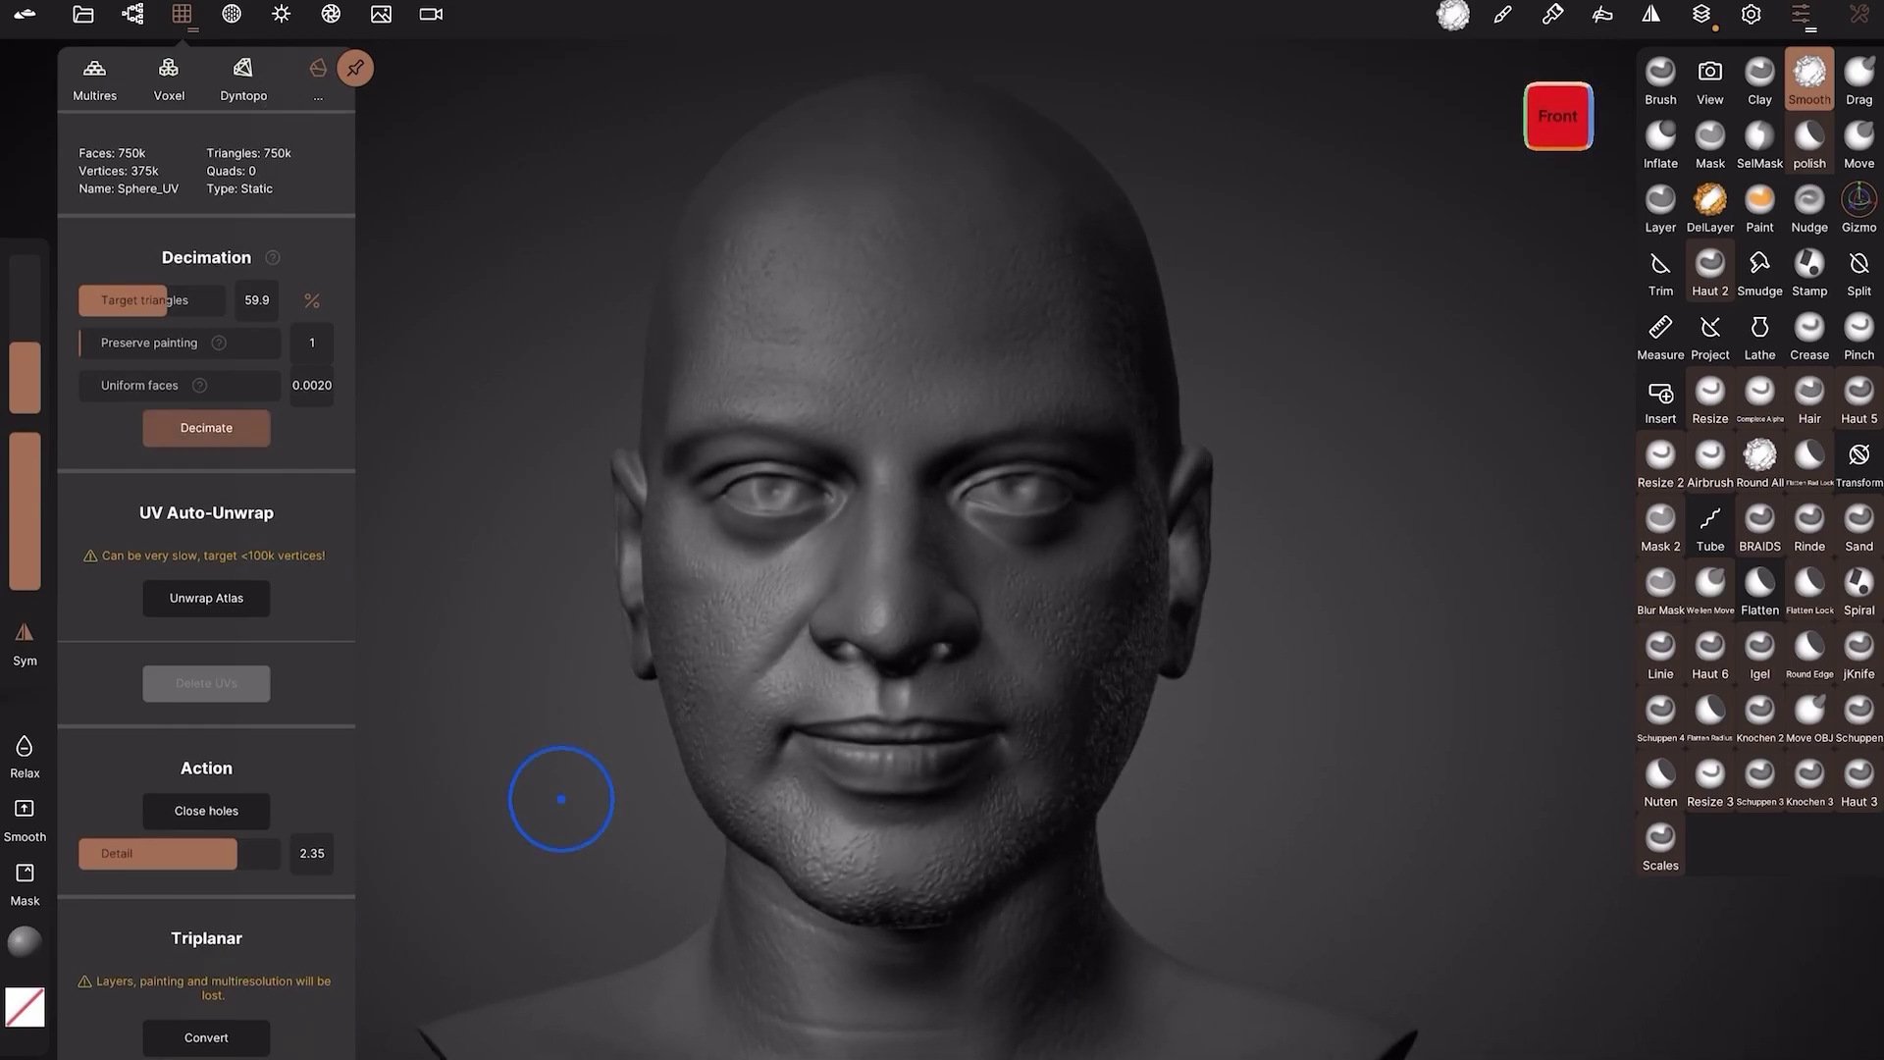
{"action": "left_click_drag", "start_coordinate": [1075, 1001], "coordinate": [1072, 996]}
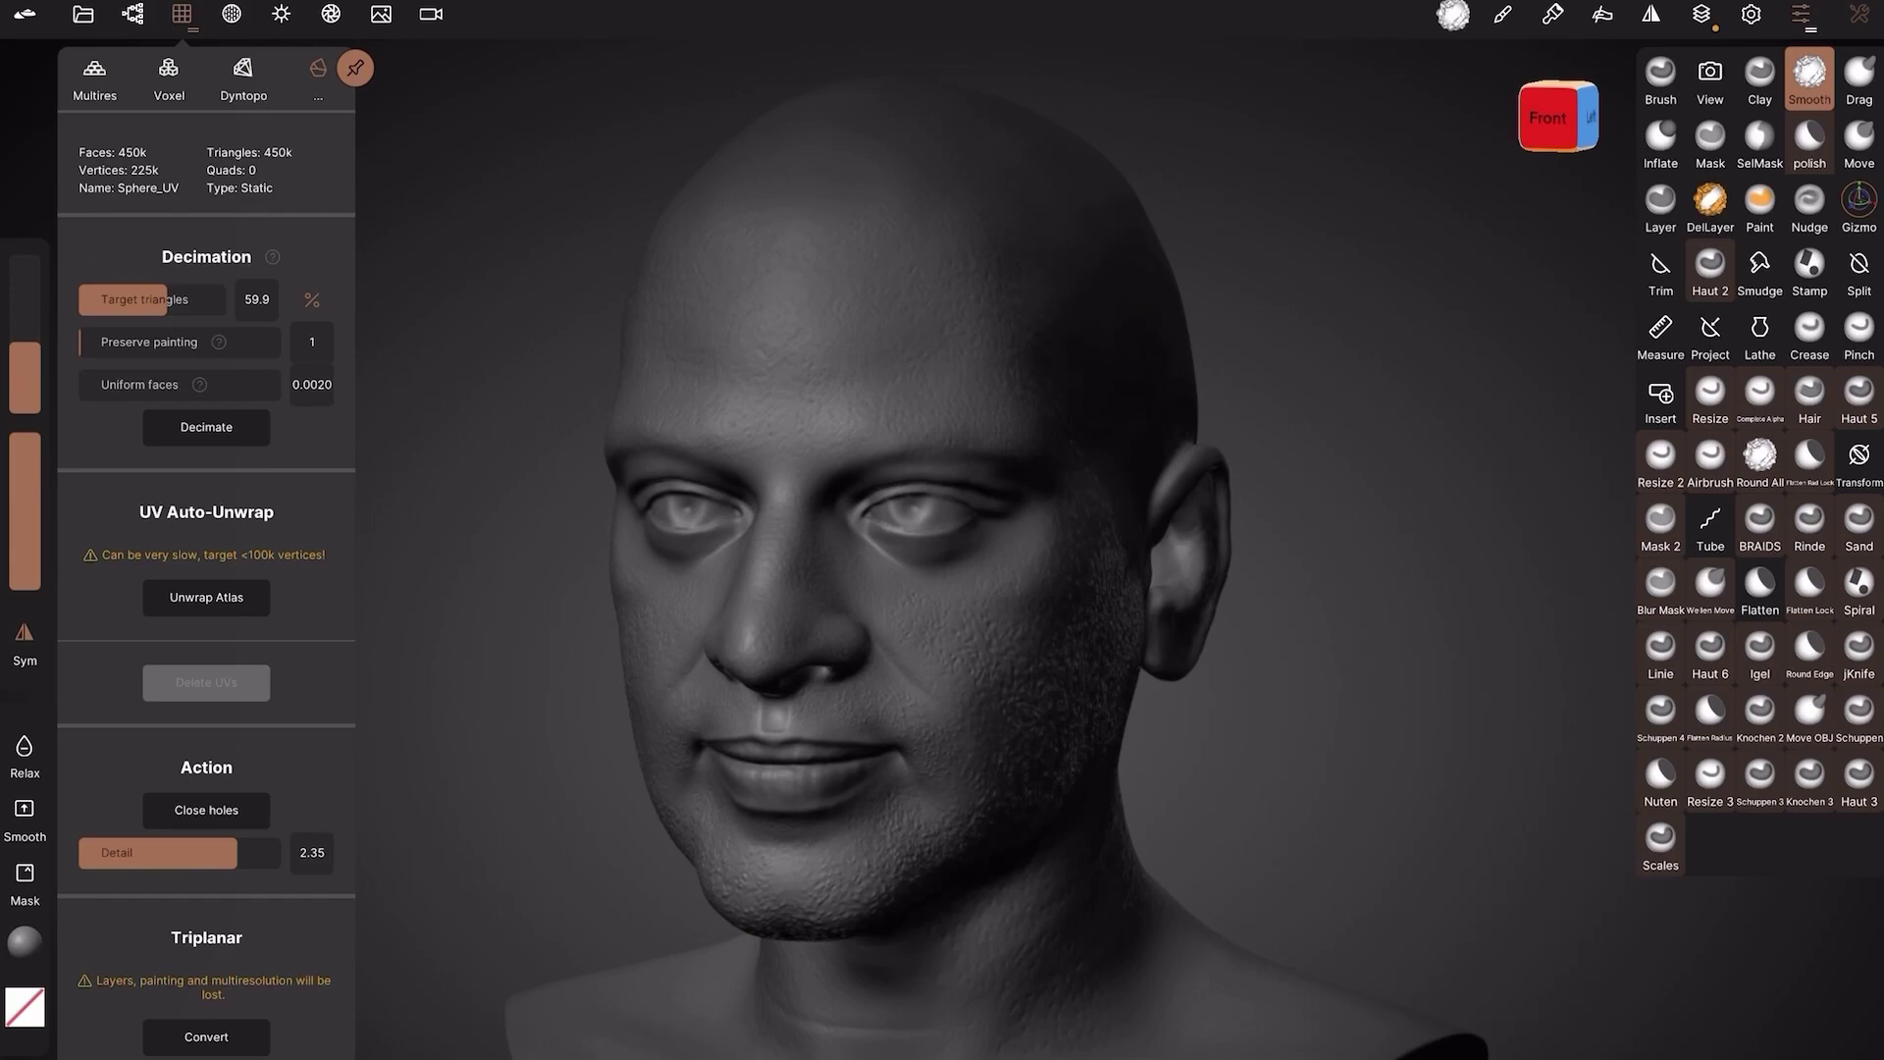
{"action": "left_click_drag", "start_coordinate": [1075, 1001], "coordinate": [1073, 997]}
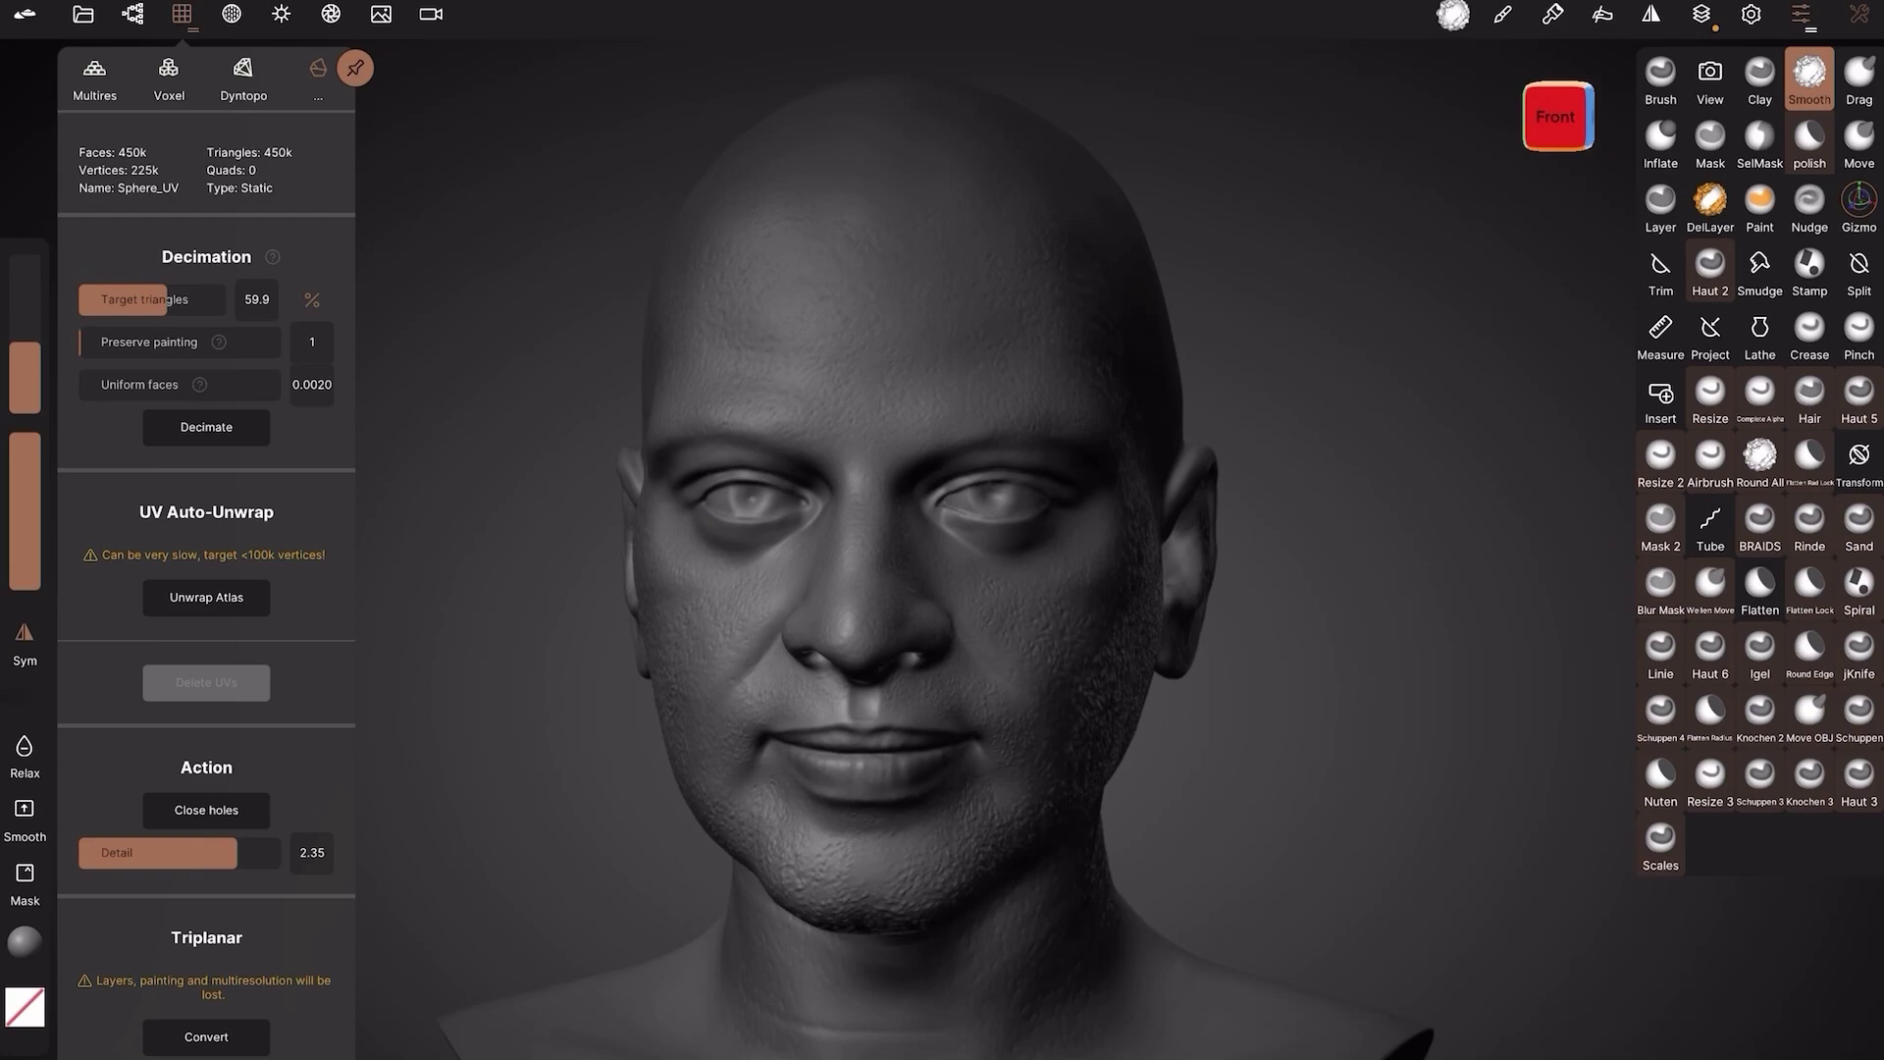
{"action": "left_click", "coordinate": [206, 427]}
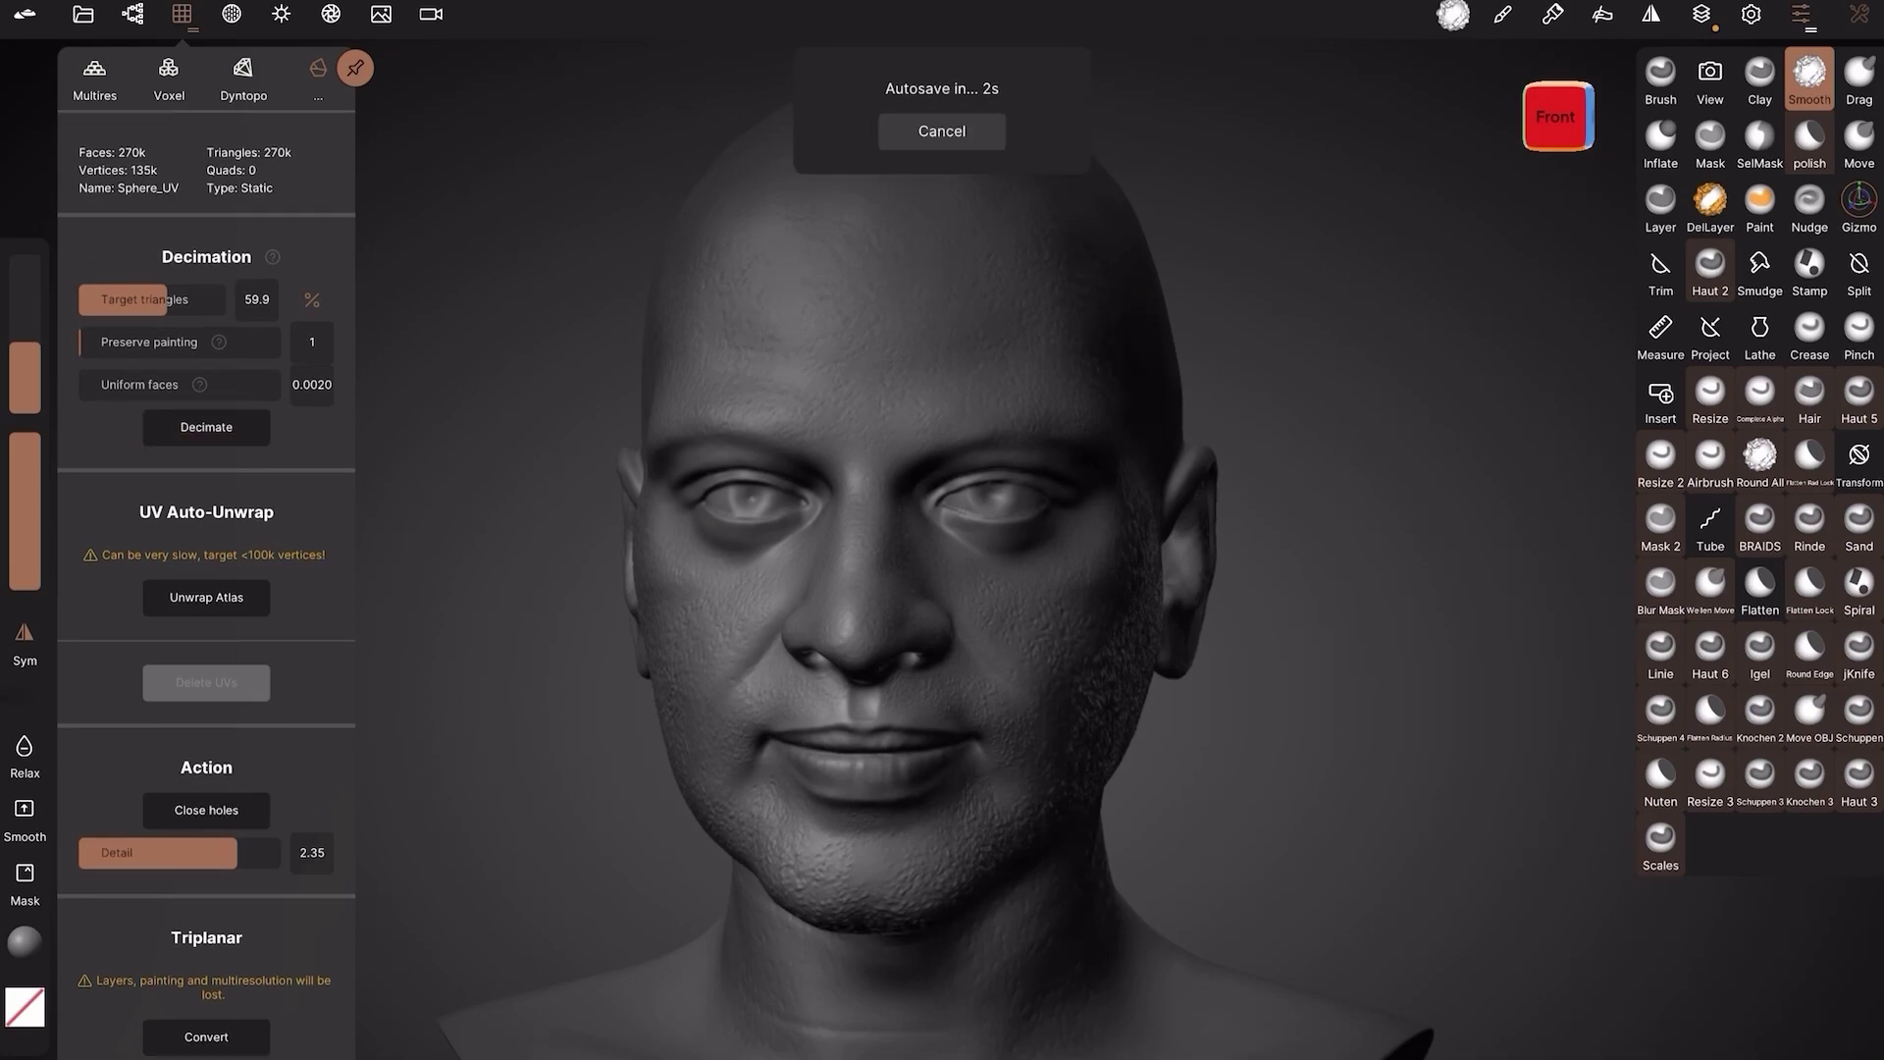
{"action": "left_click_drag", "start_coordinate": [1069, 995], "coordinate": [1074, 1000]}
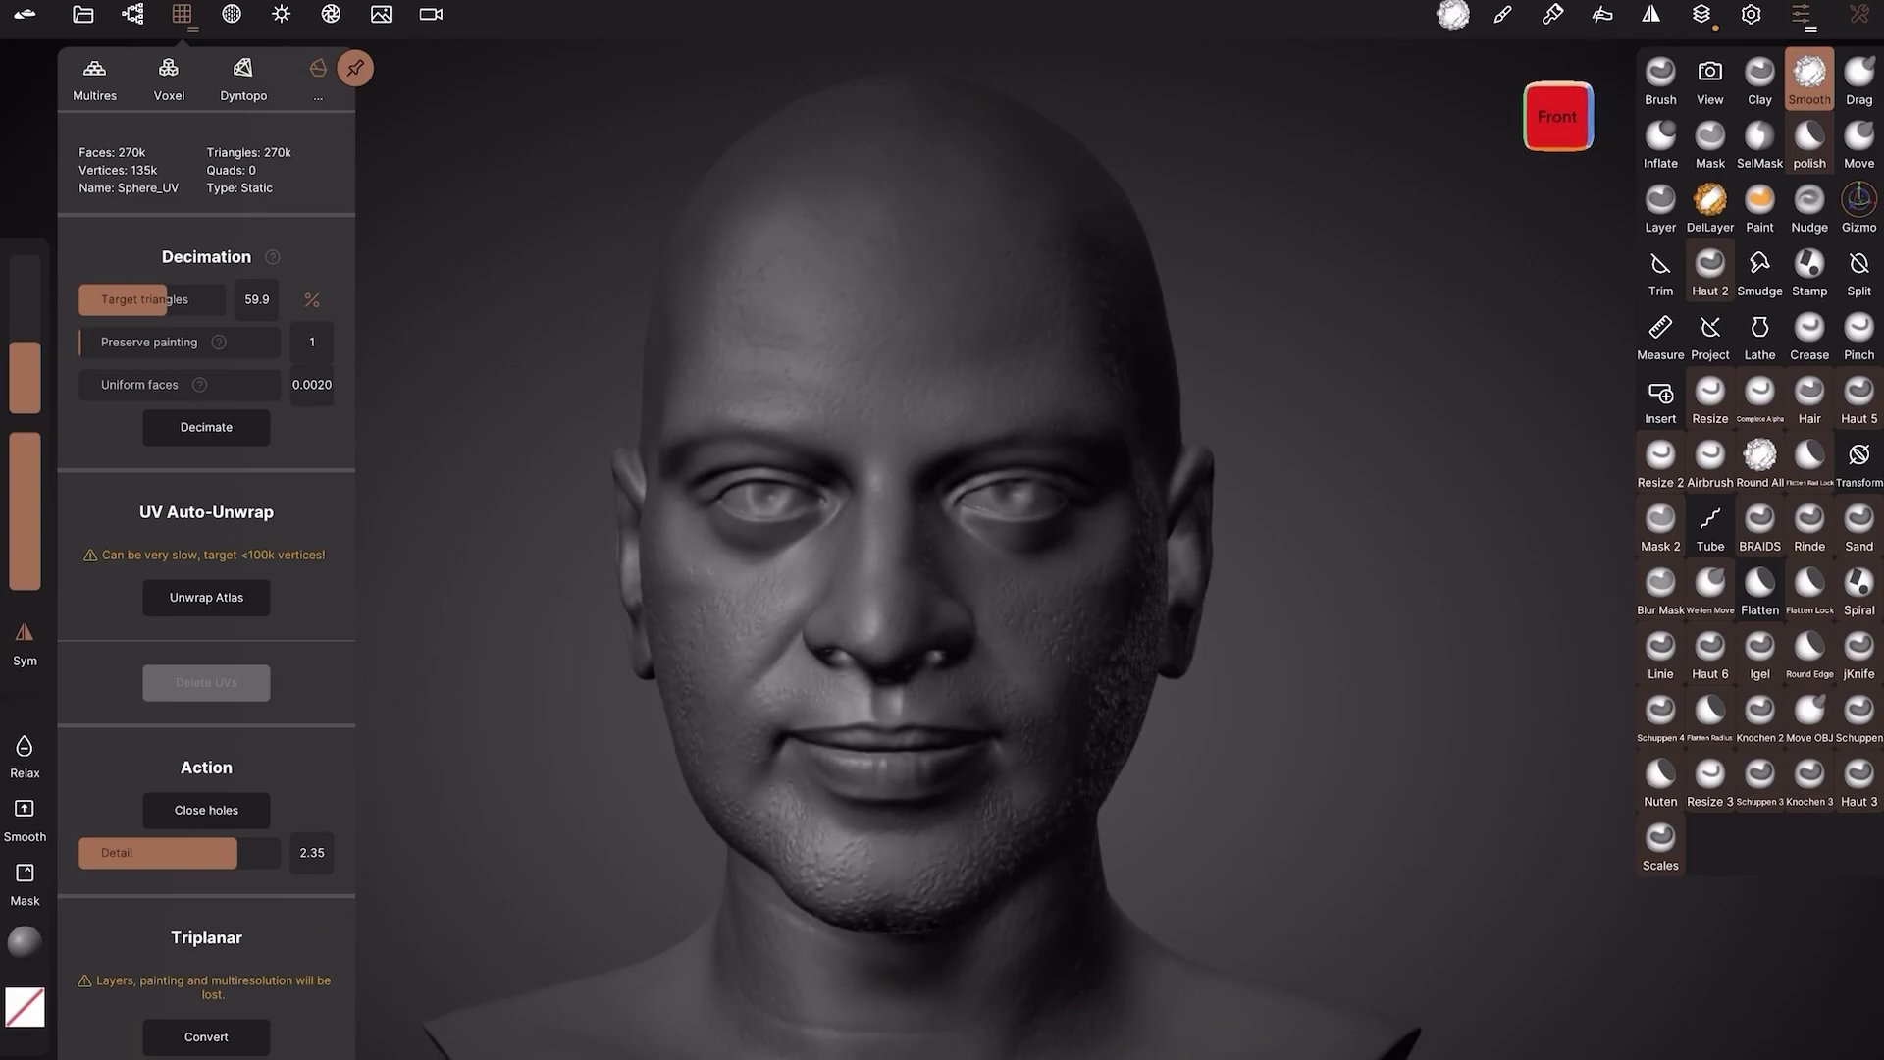
{"action": "left_click", "coordinate": [206, 426]}
{"action": "left_click_drag", "start_coordinate": [1075, 999], "coordinate": [1072, 997]}
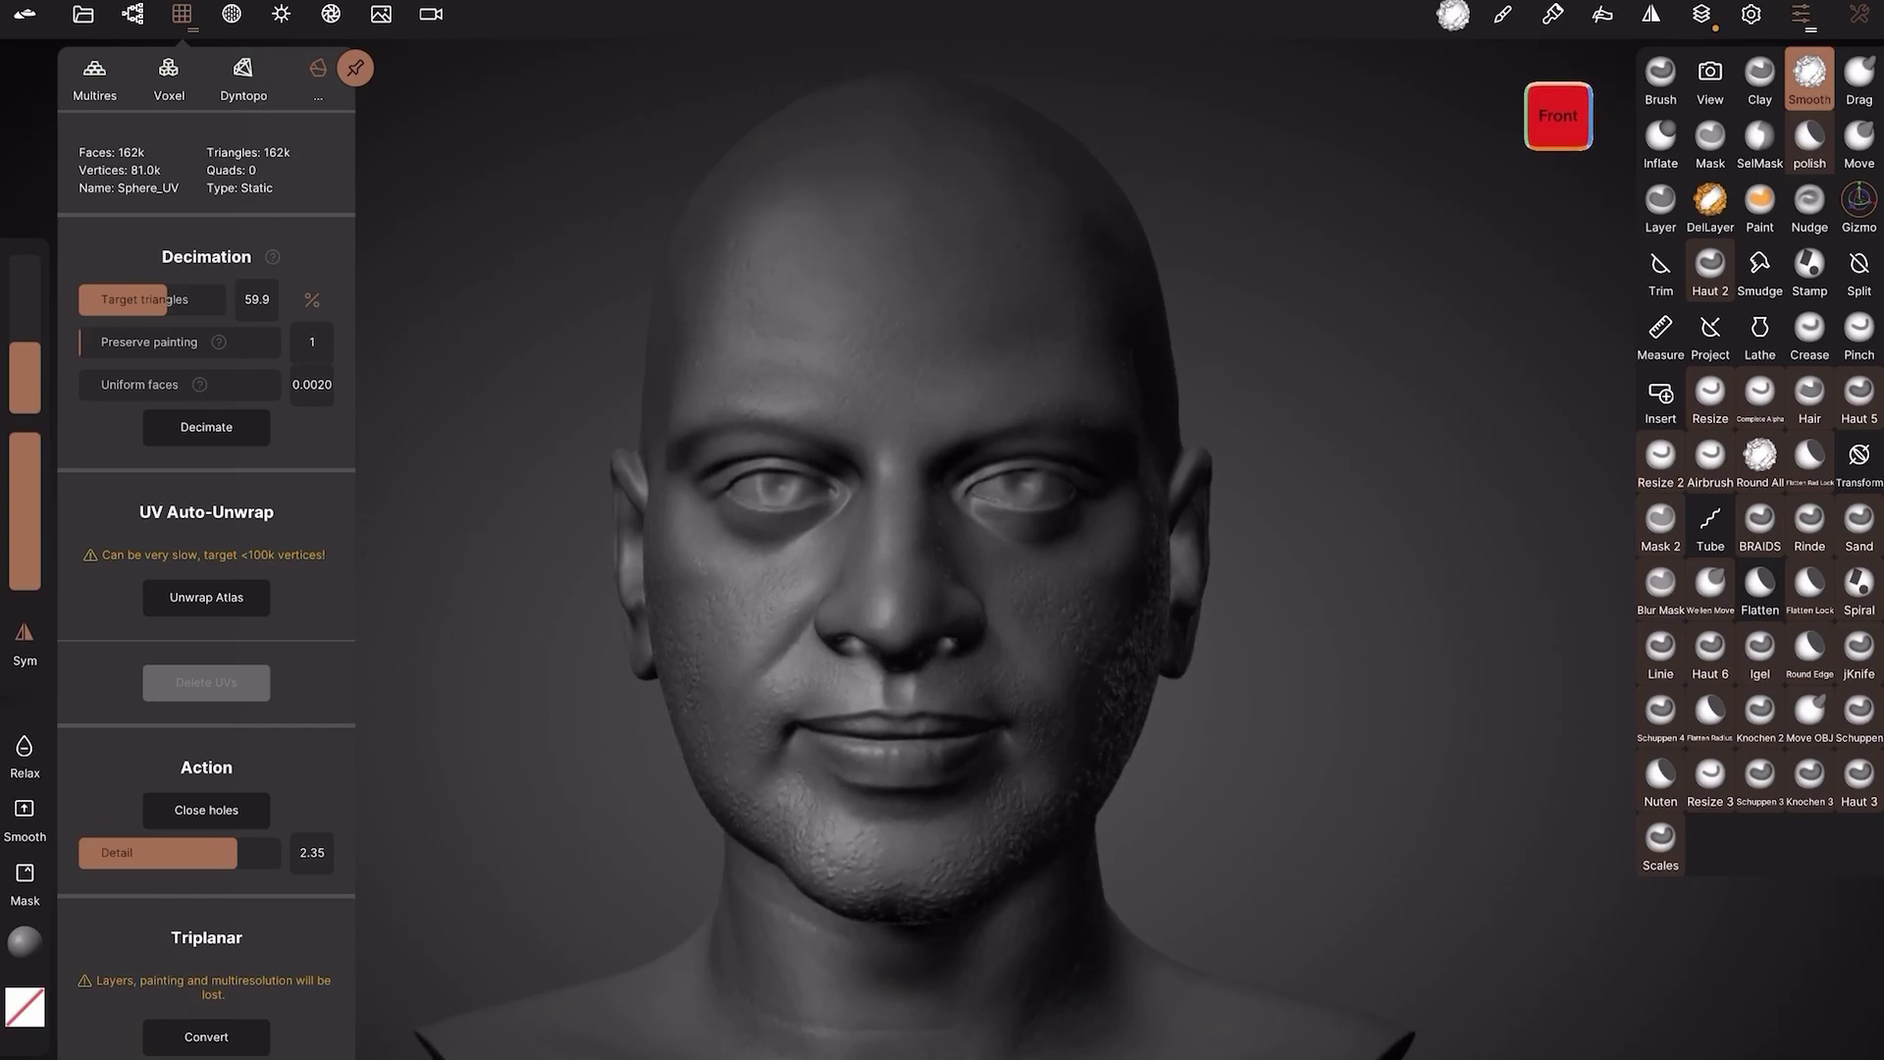
Orbit the decimated 97.2k-face head to check its UV layout, then bring up the Project options
{"action": "left_click_drag", "start_coordinate": [1073, 997], "coordinate": [1074, 999]}
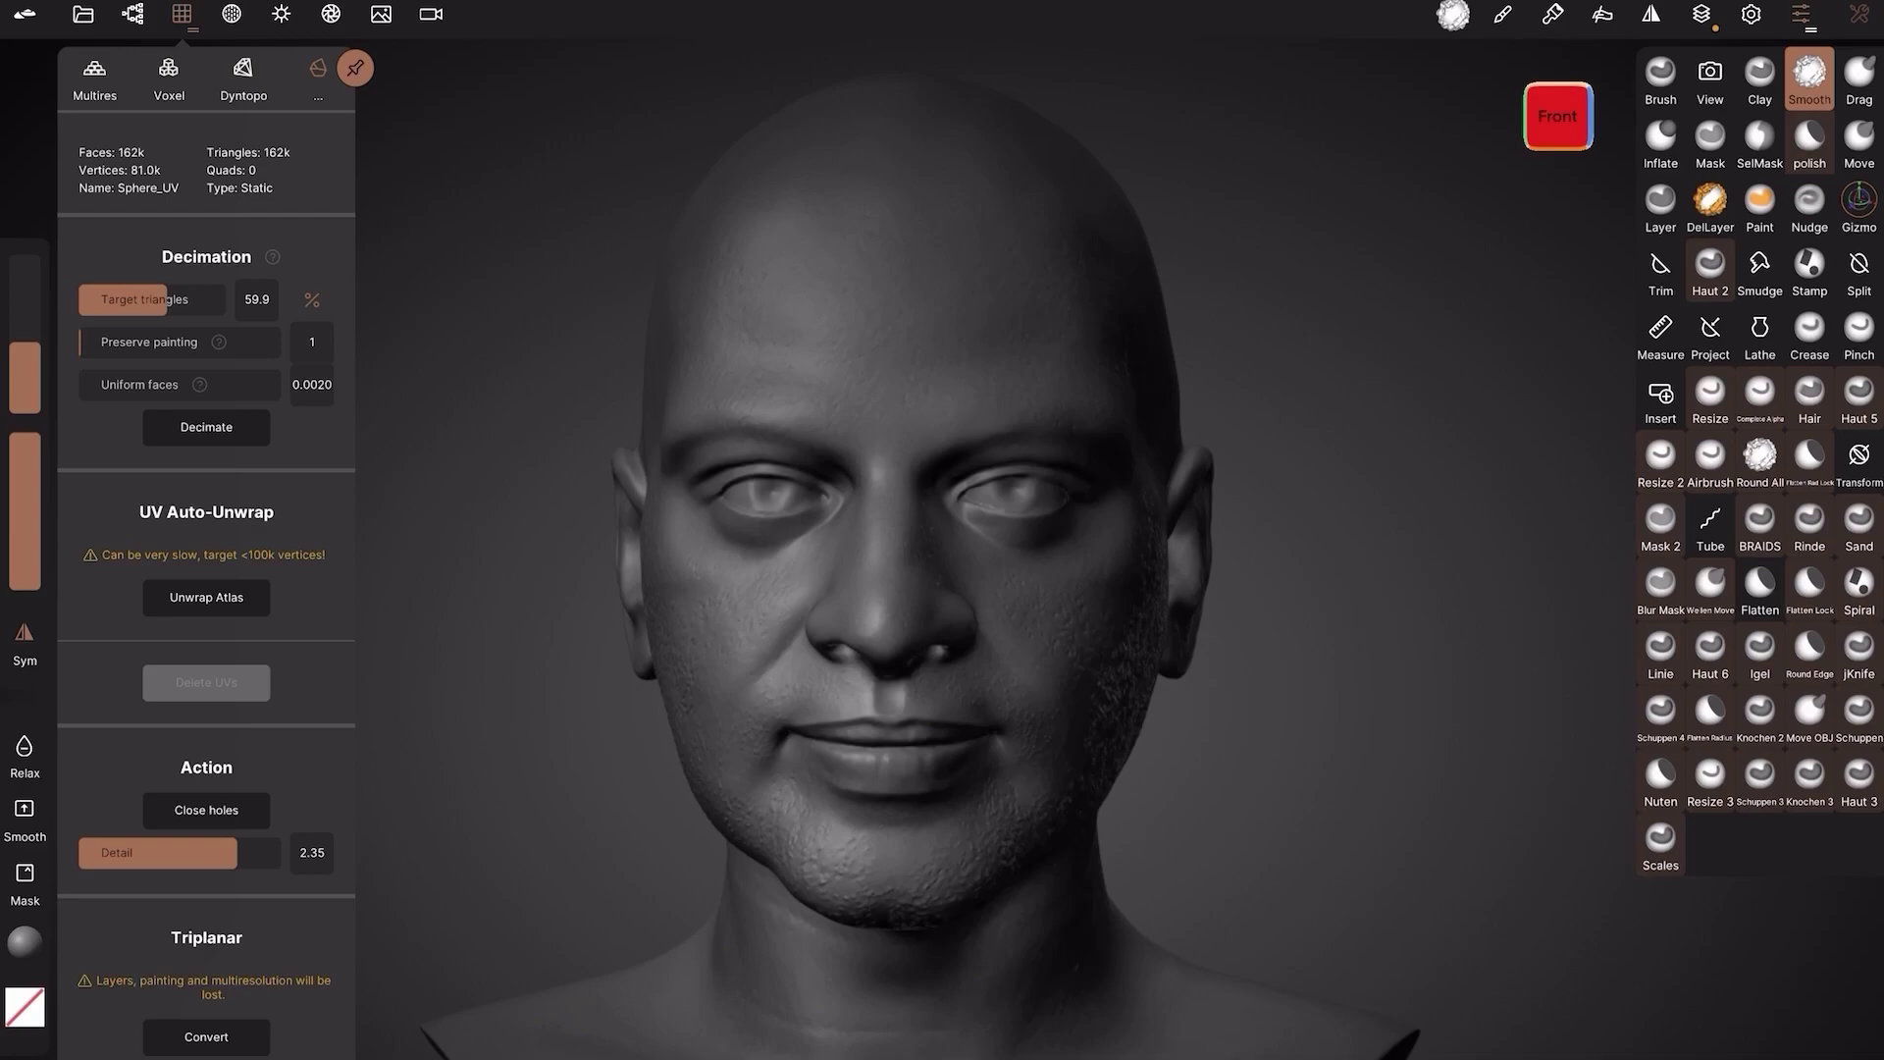
{"action": "left_click_drag", "start_coordinate": [991, 993], "coordinate": [1076, 1000]}
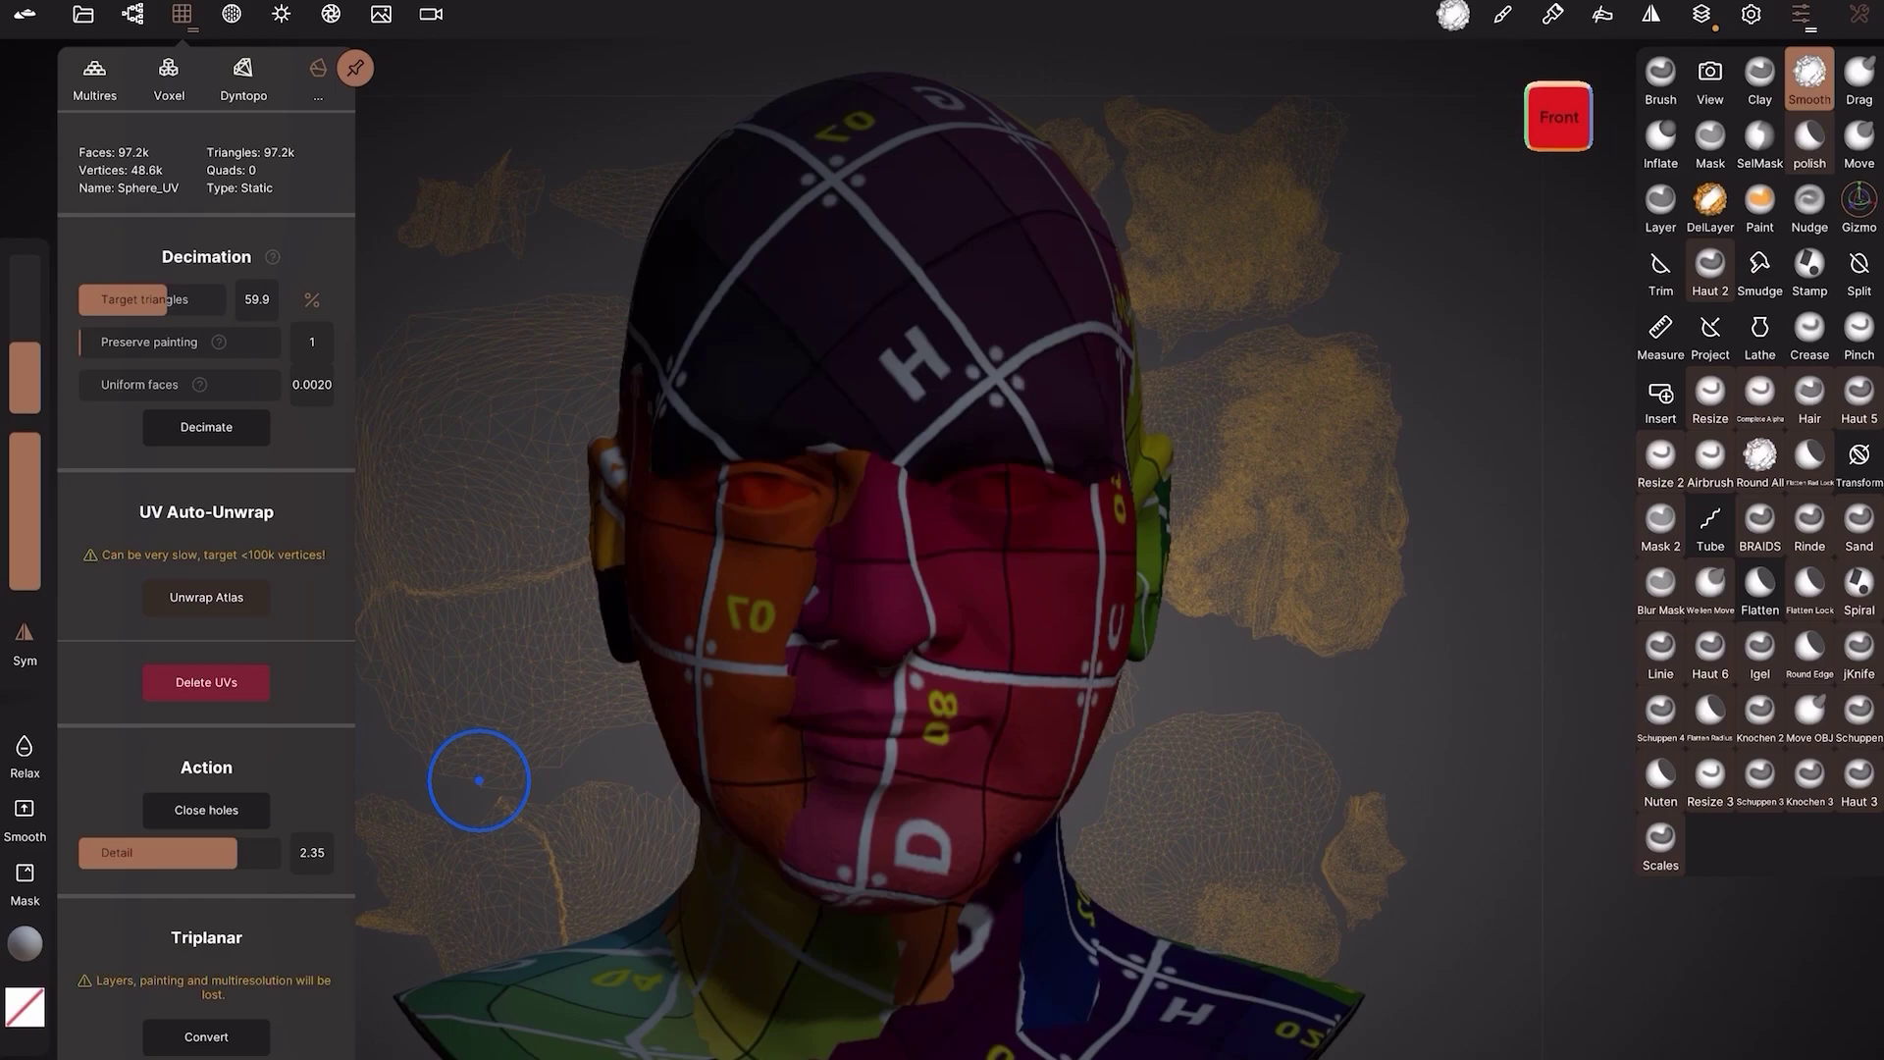
{"action": "left_click_drag", "start_coordinate": [479, 780], "coordinate": [1006, 917]}
{"action": "left_click", "coordinate": [82, 14]}
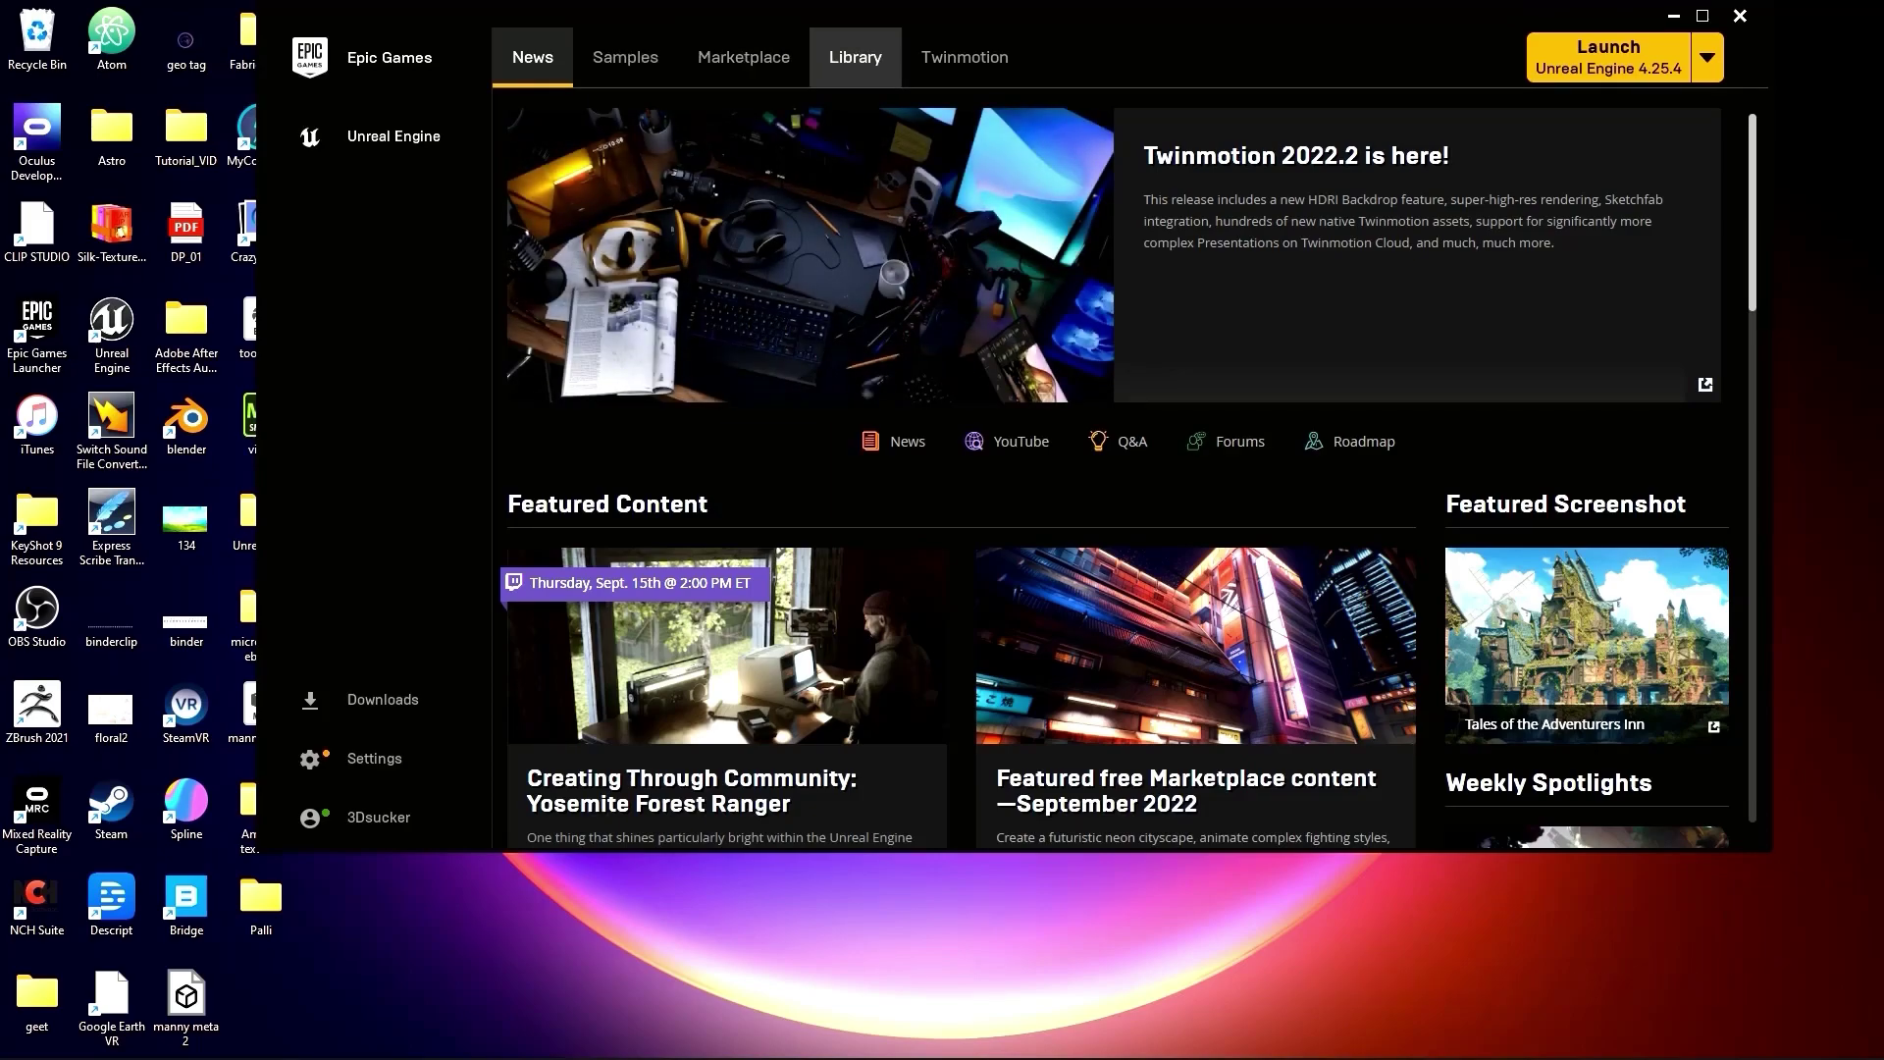
Launch Unreal Engine 5.0.3 from the Library's installed engine versions
{"action": "left_click", "coordinate": [854, 57]}
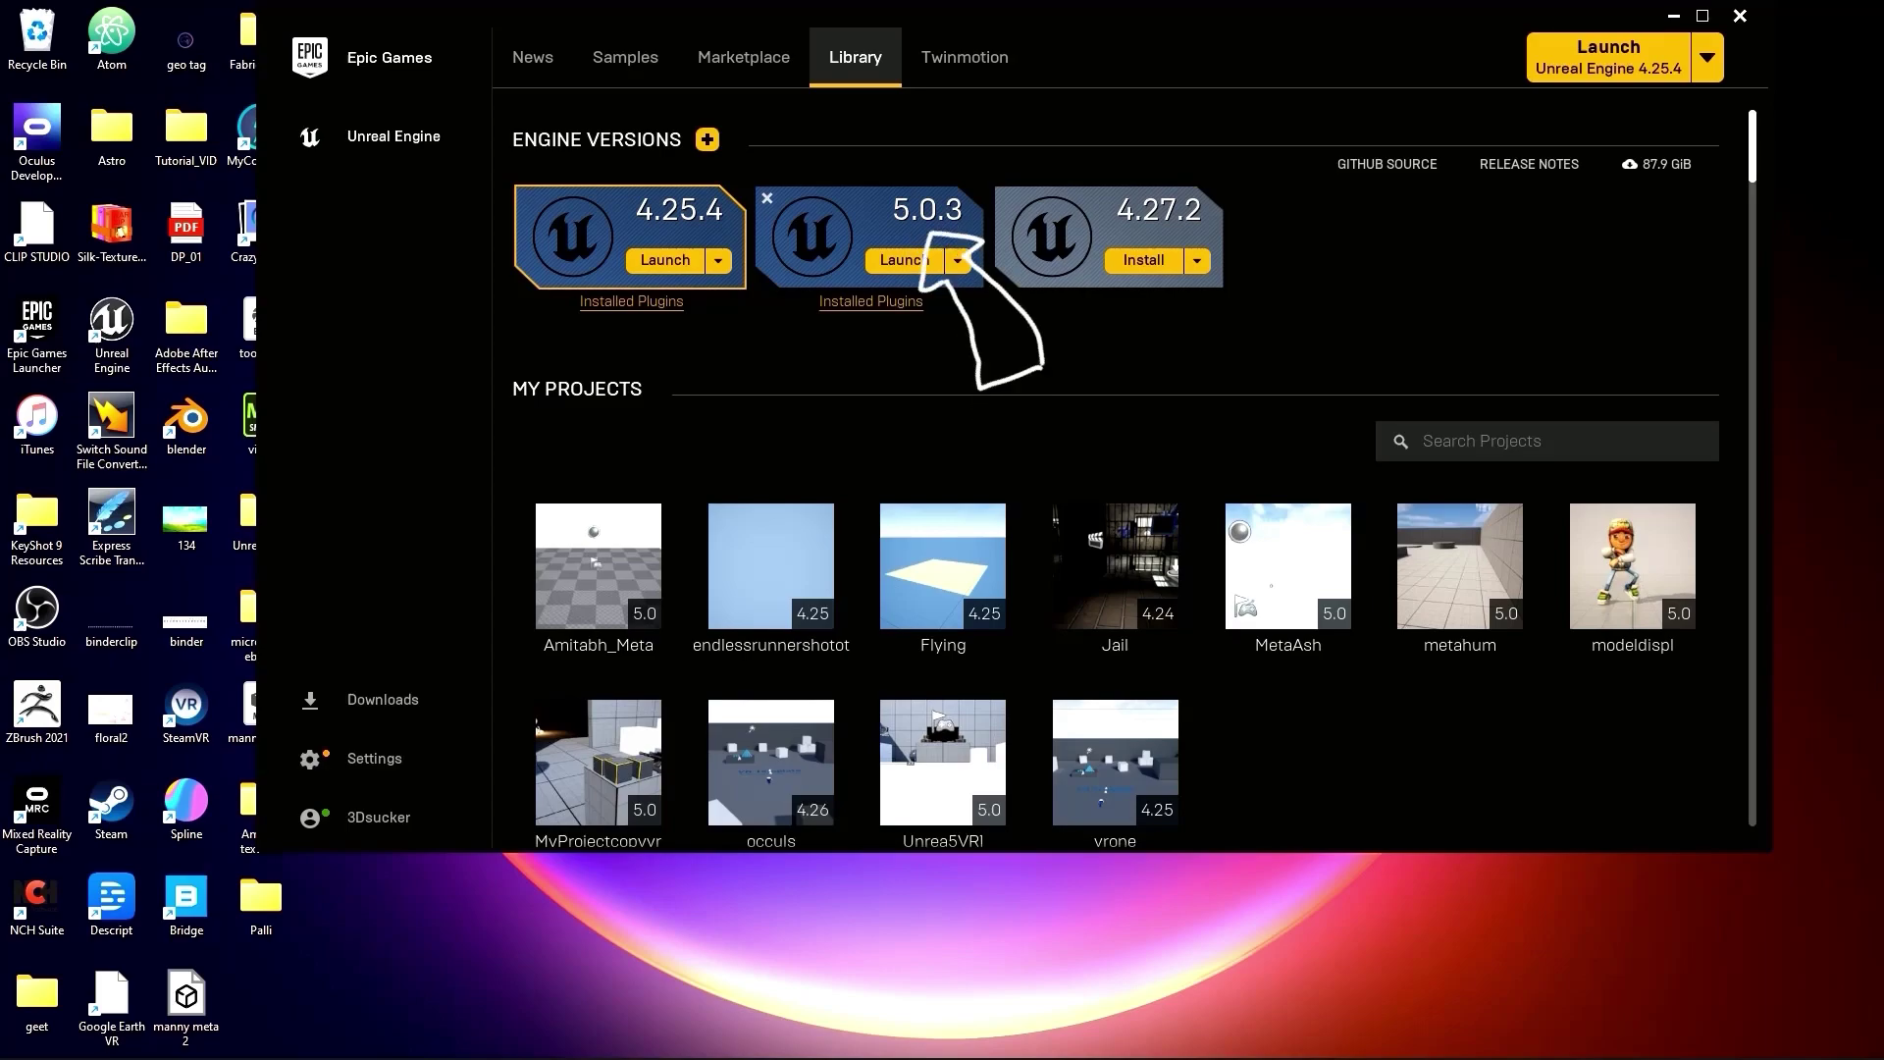
{"action": "left_click", "coordinate": [904, 260]}
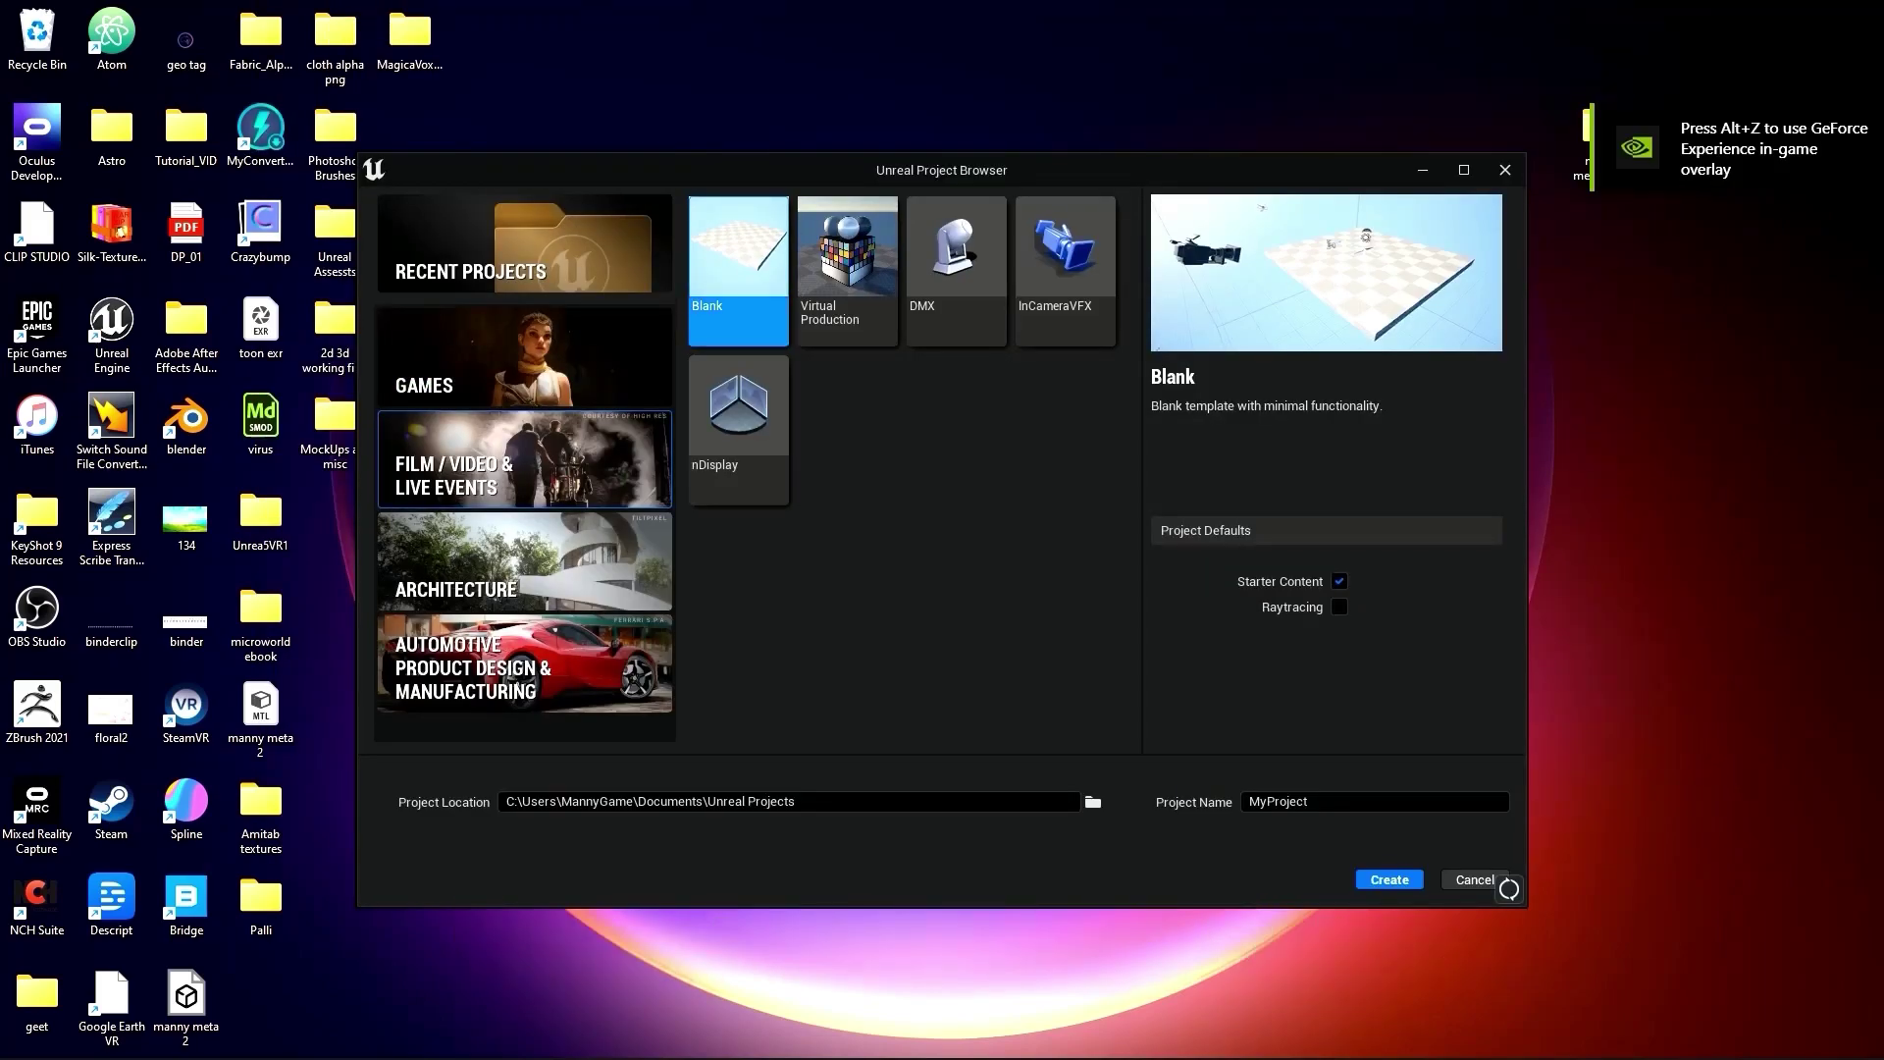
Create a Blank project named metahumanManny3 with Starter Content unchecked
{"action": "left_click", "coordinate": [1338, 581]}
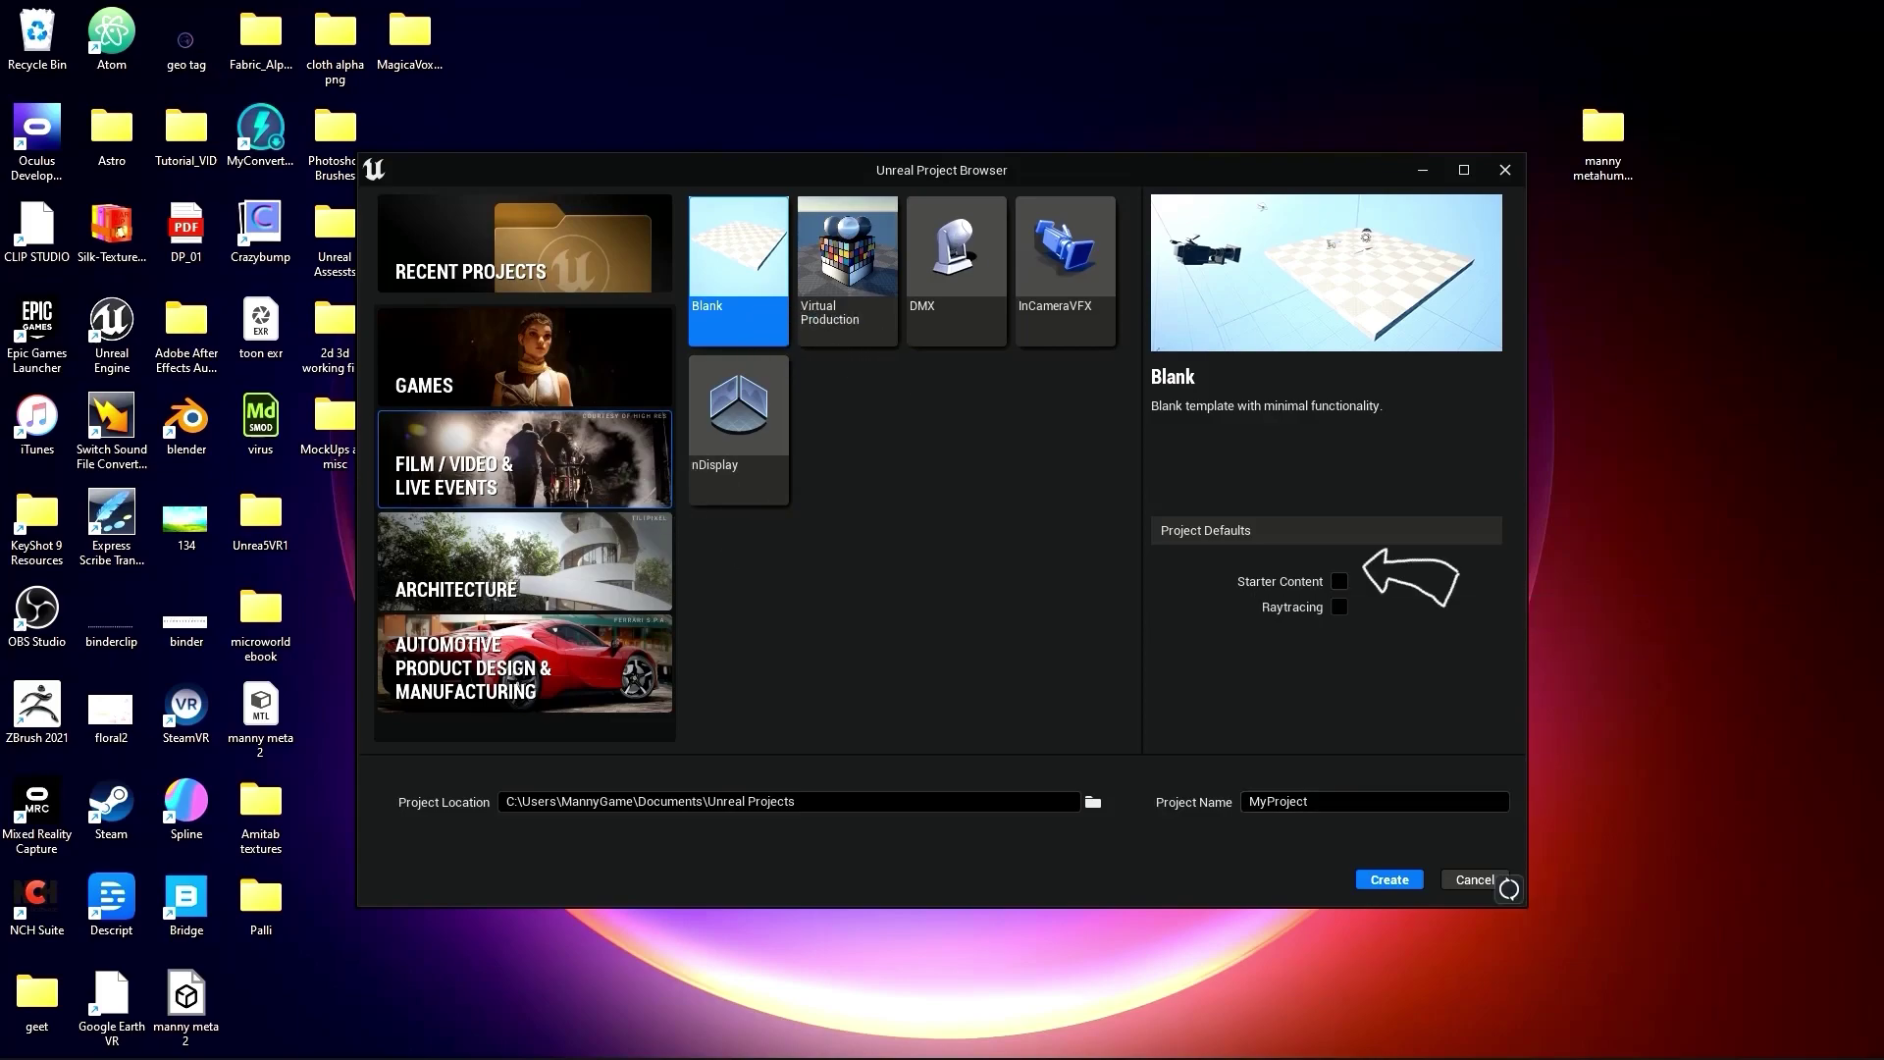
{"action": "left_click", "coordinate": [1374, 800]}
{"action": "type", "text": "metahima"}
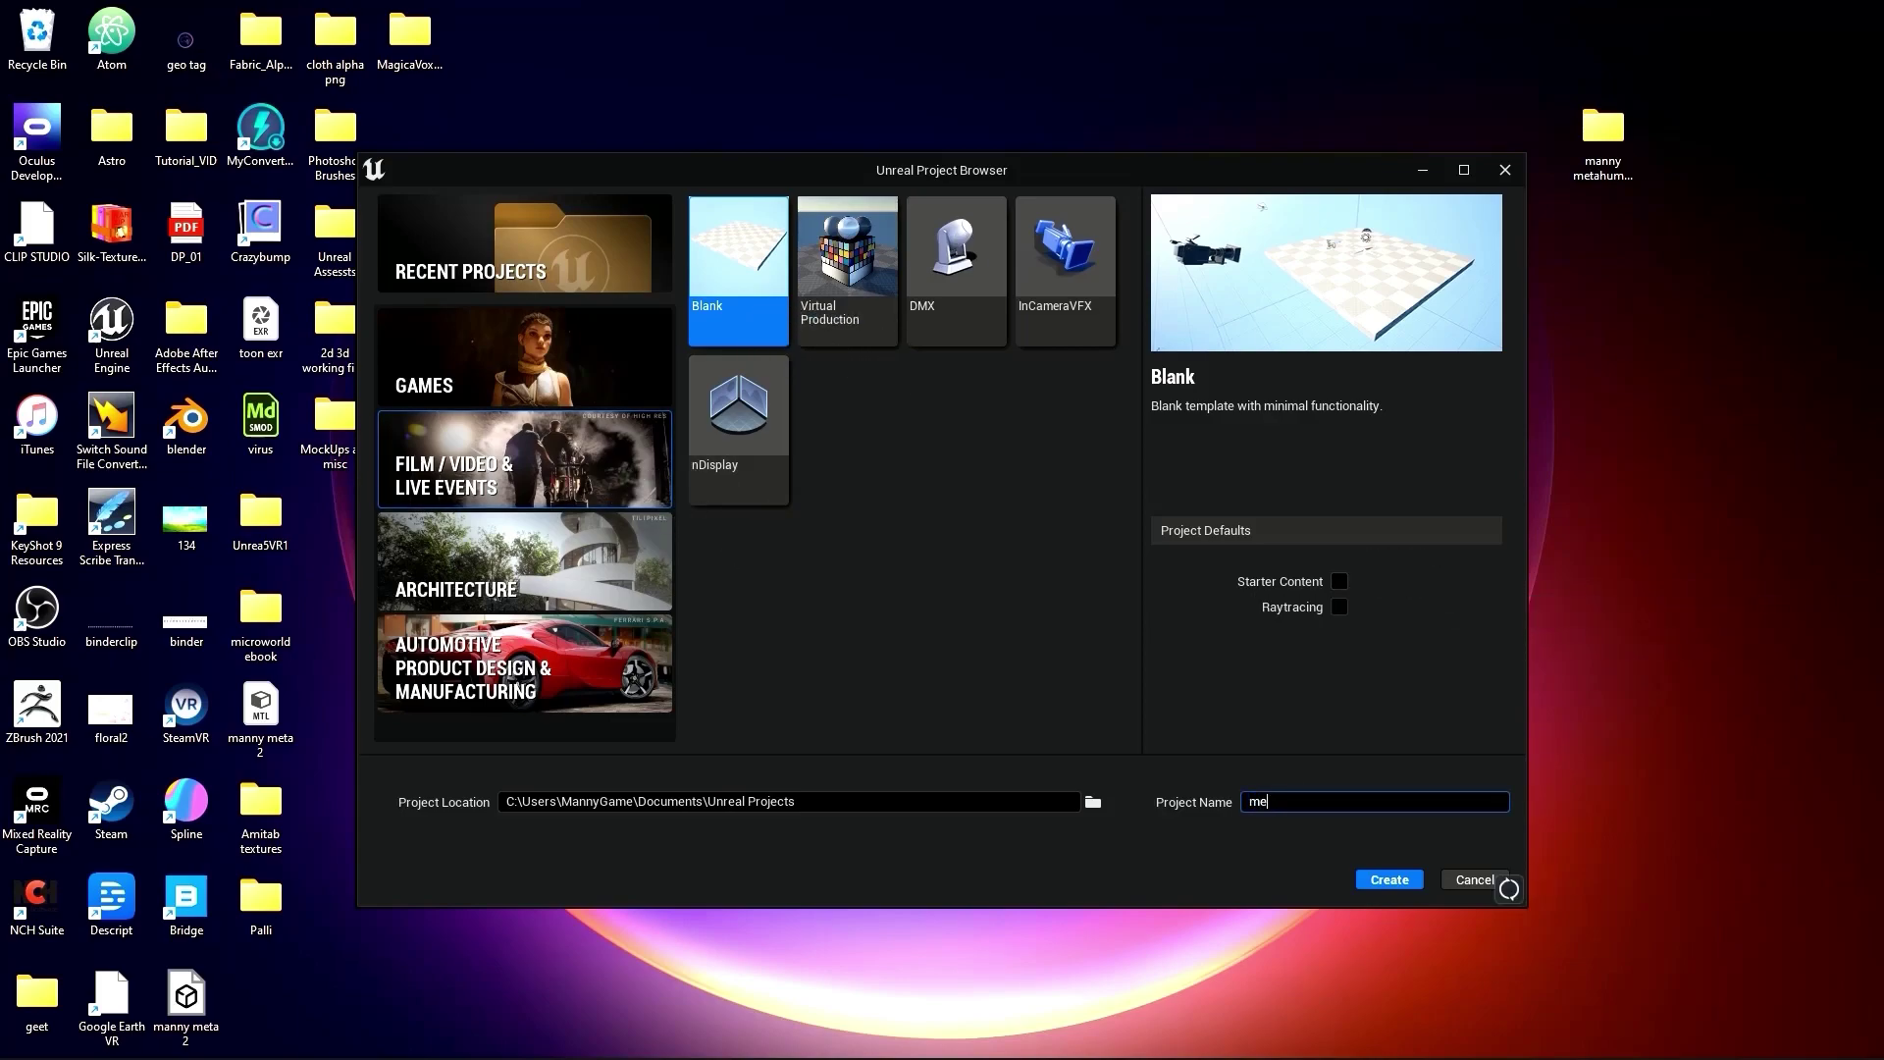
{"action": "key", "text": "BackSpace"}
{"action": "key", "text": "BackSpace"}
{"action": "key", "text": "BackSpace"}
{"action": "type", "text": "umanManny3"}
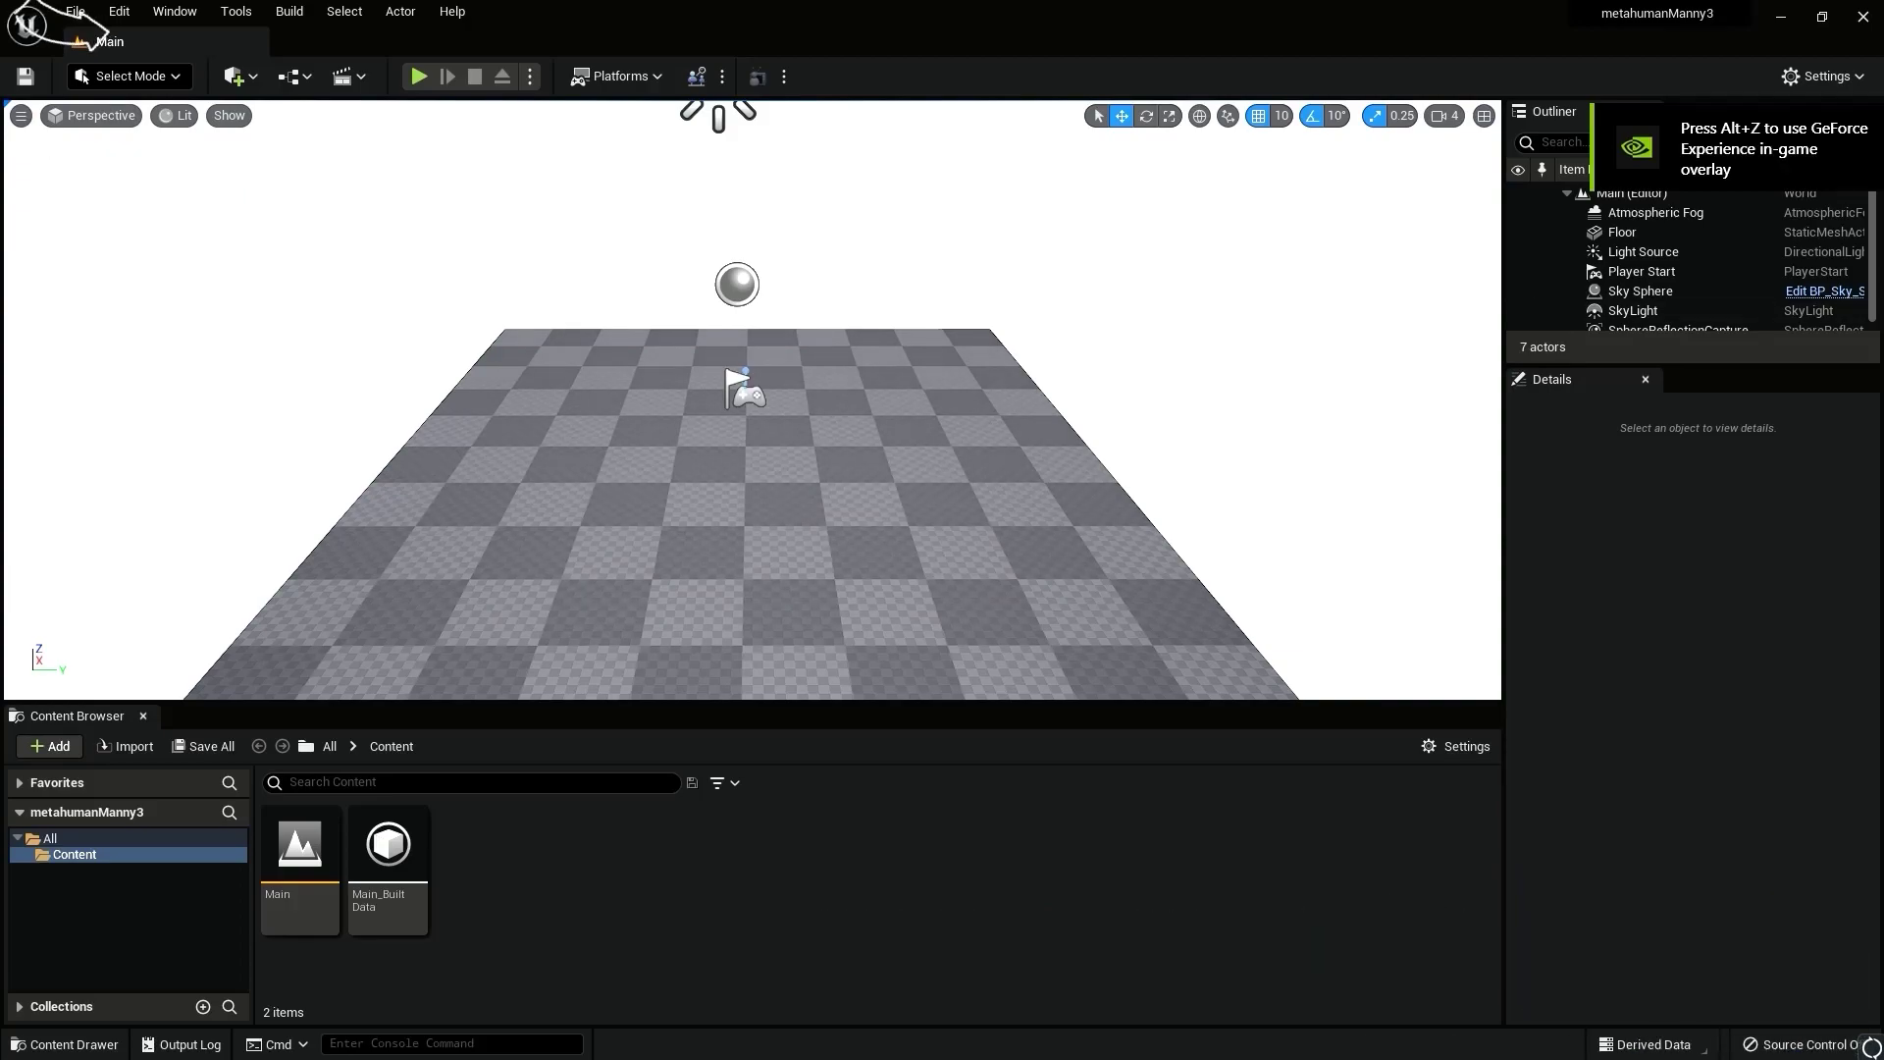
Enable the experimental MetaHuman plugin found by searching 'meta' in Plugins, then close the Plugins window
{"action": "left_click", "coordinate": [118, 11]}
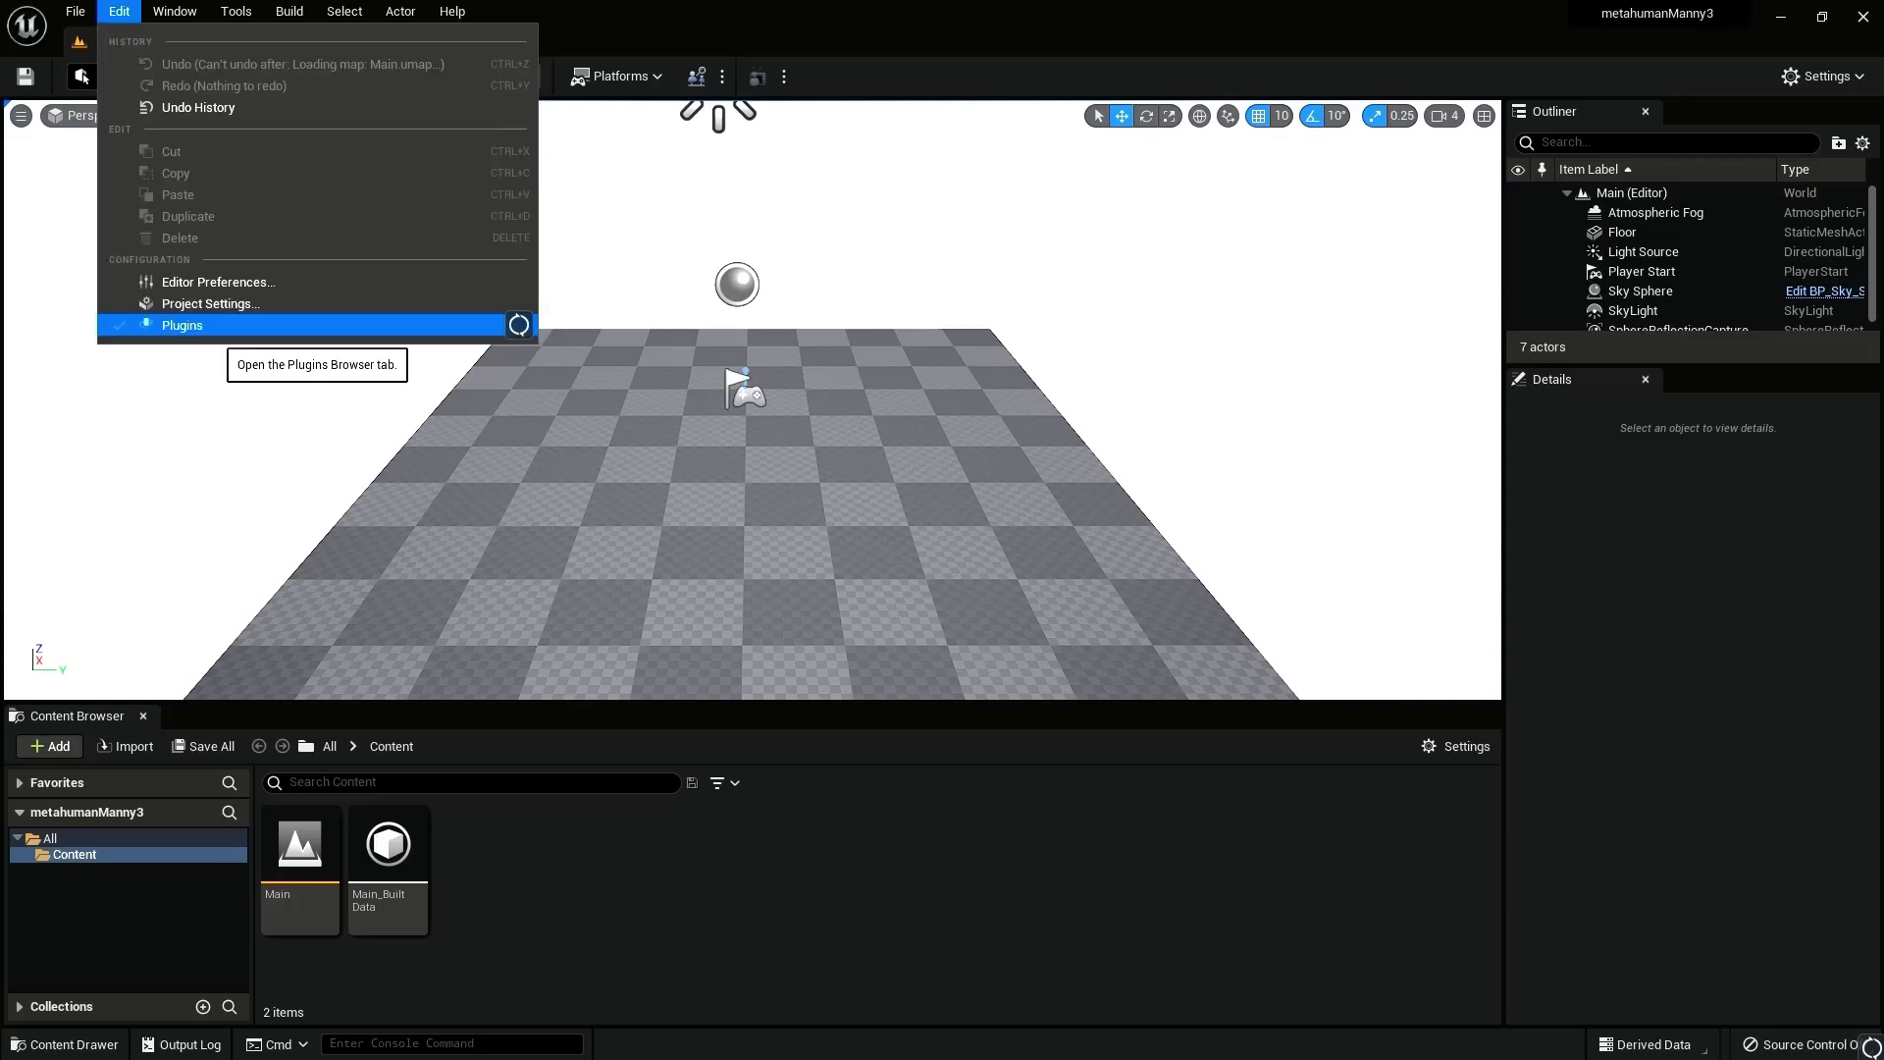
{"action": "left_click", "coordinate": [177, 319]}
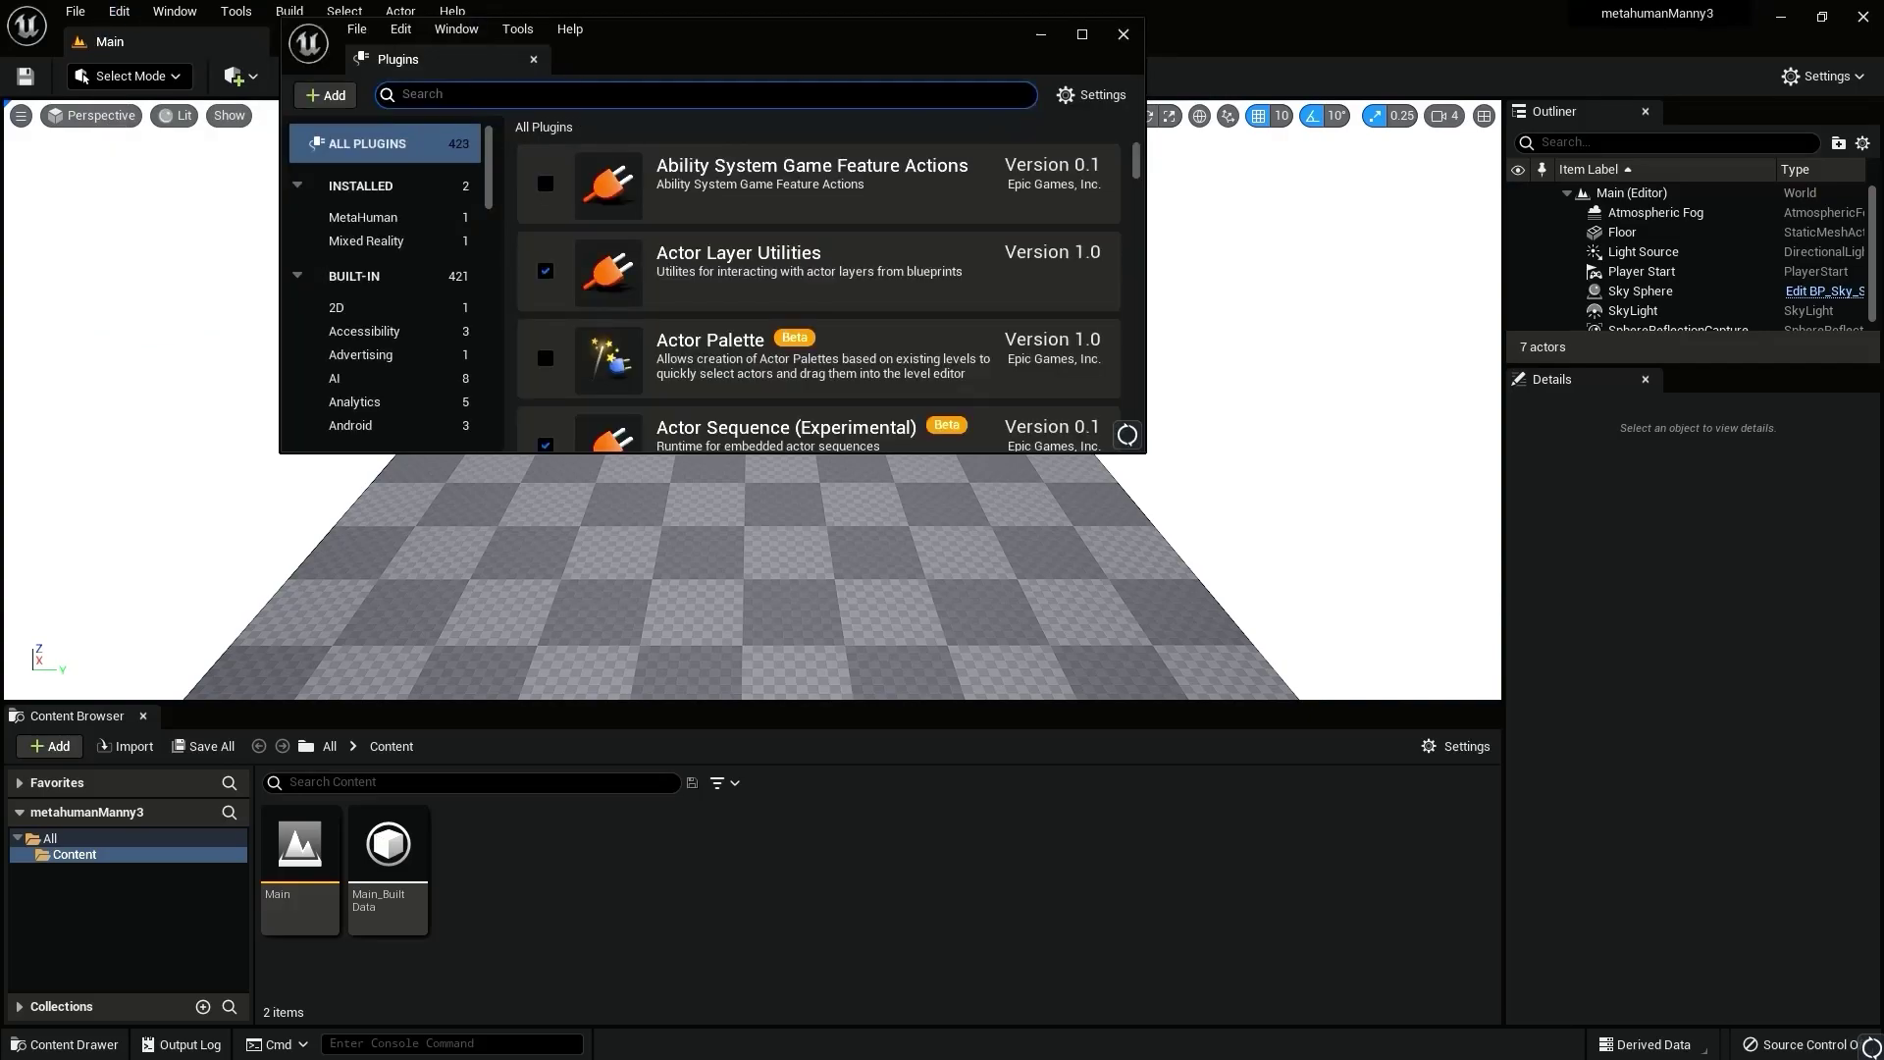
{"action": "left_click_drag", "start_coordinate": [1126, 434], "coordinate": [1560, 878]}
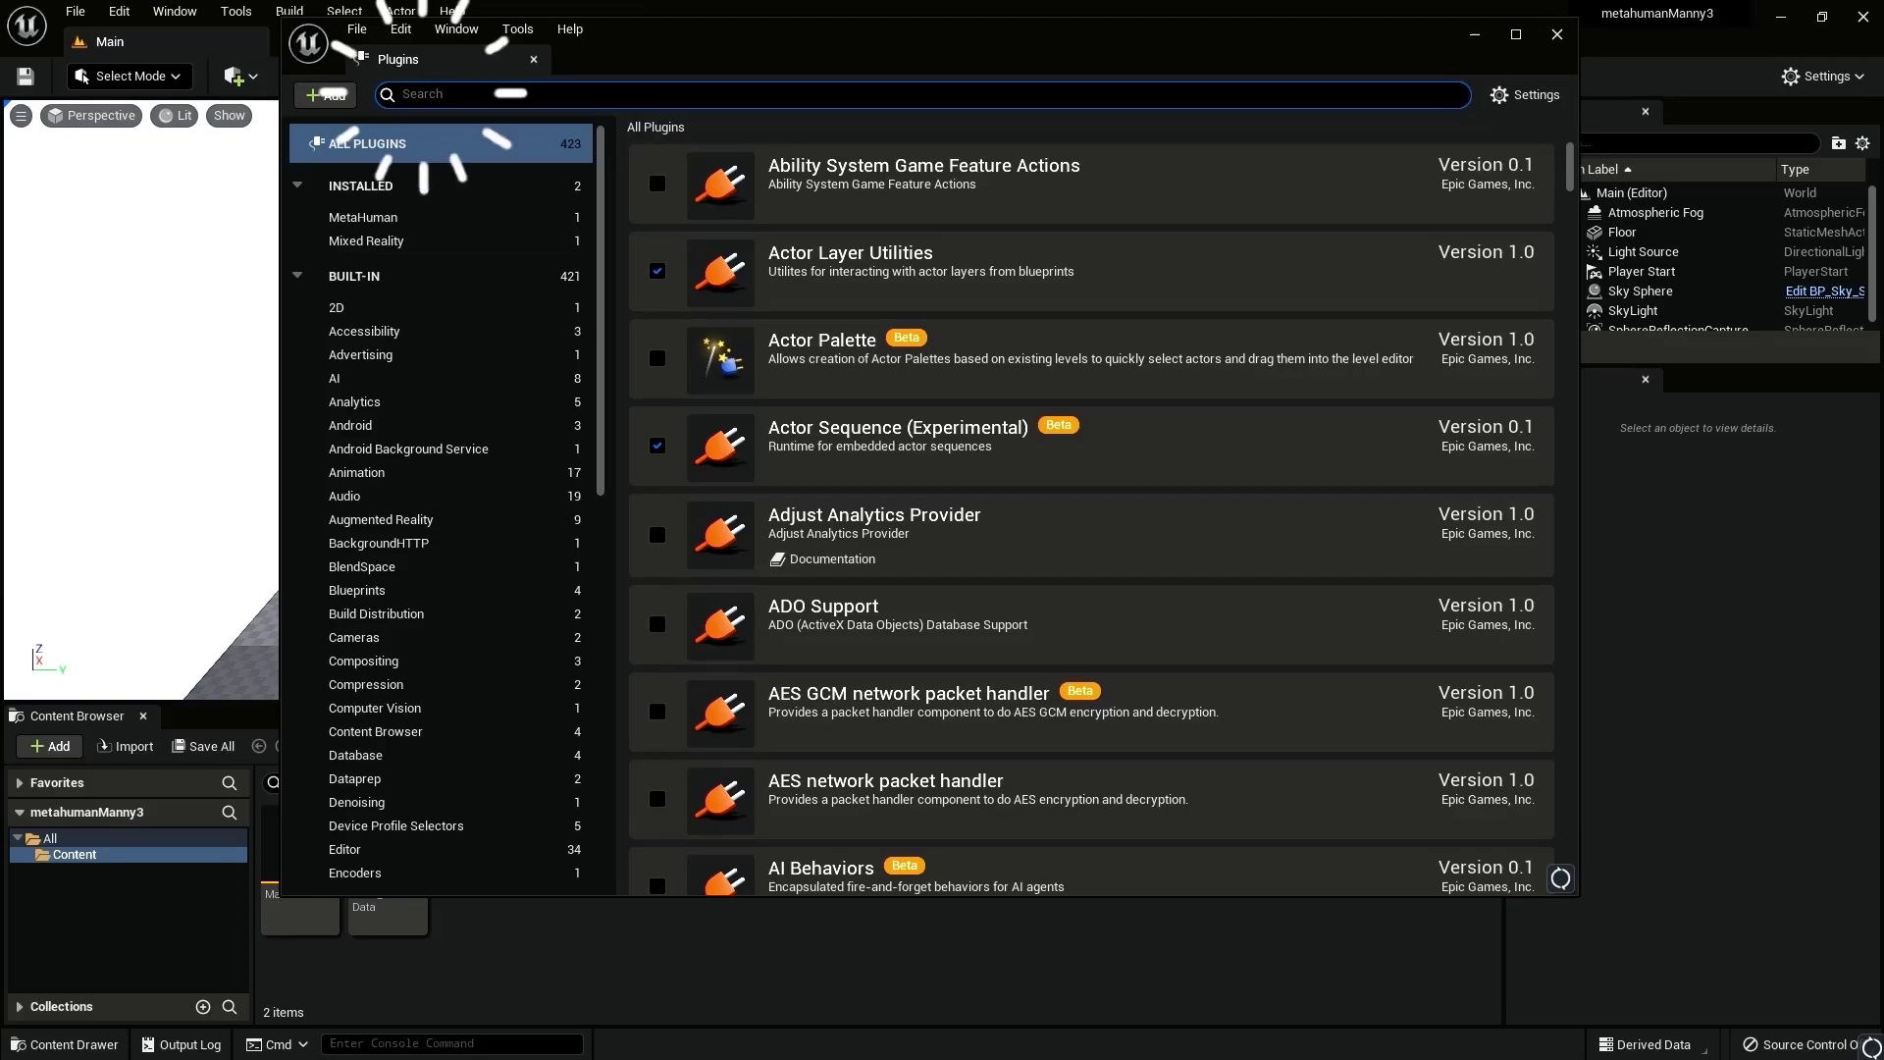
{"action": "type", "text": "meta"}
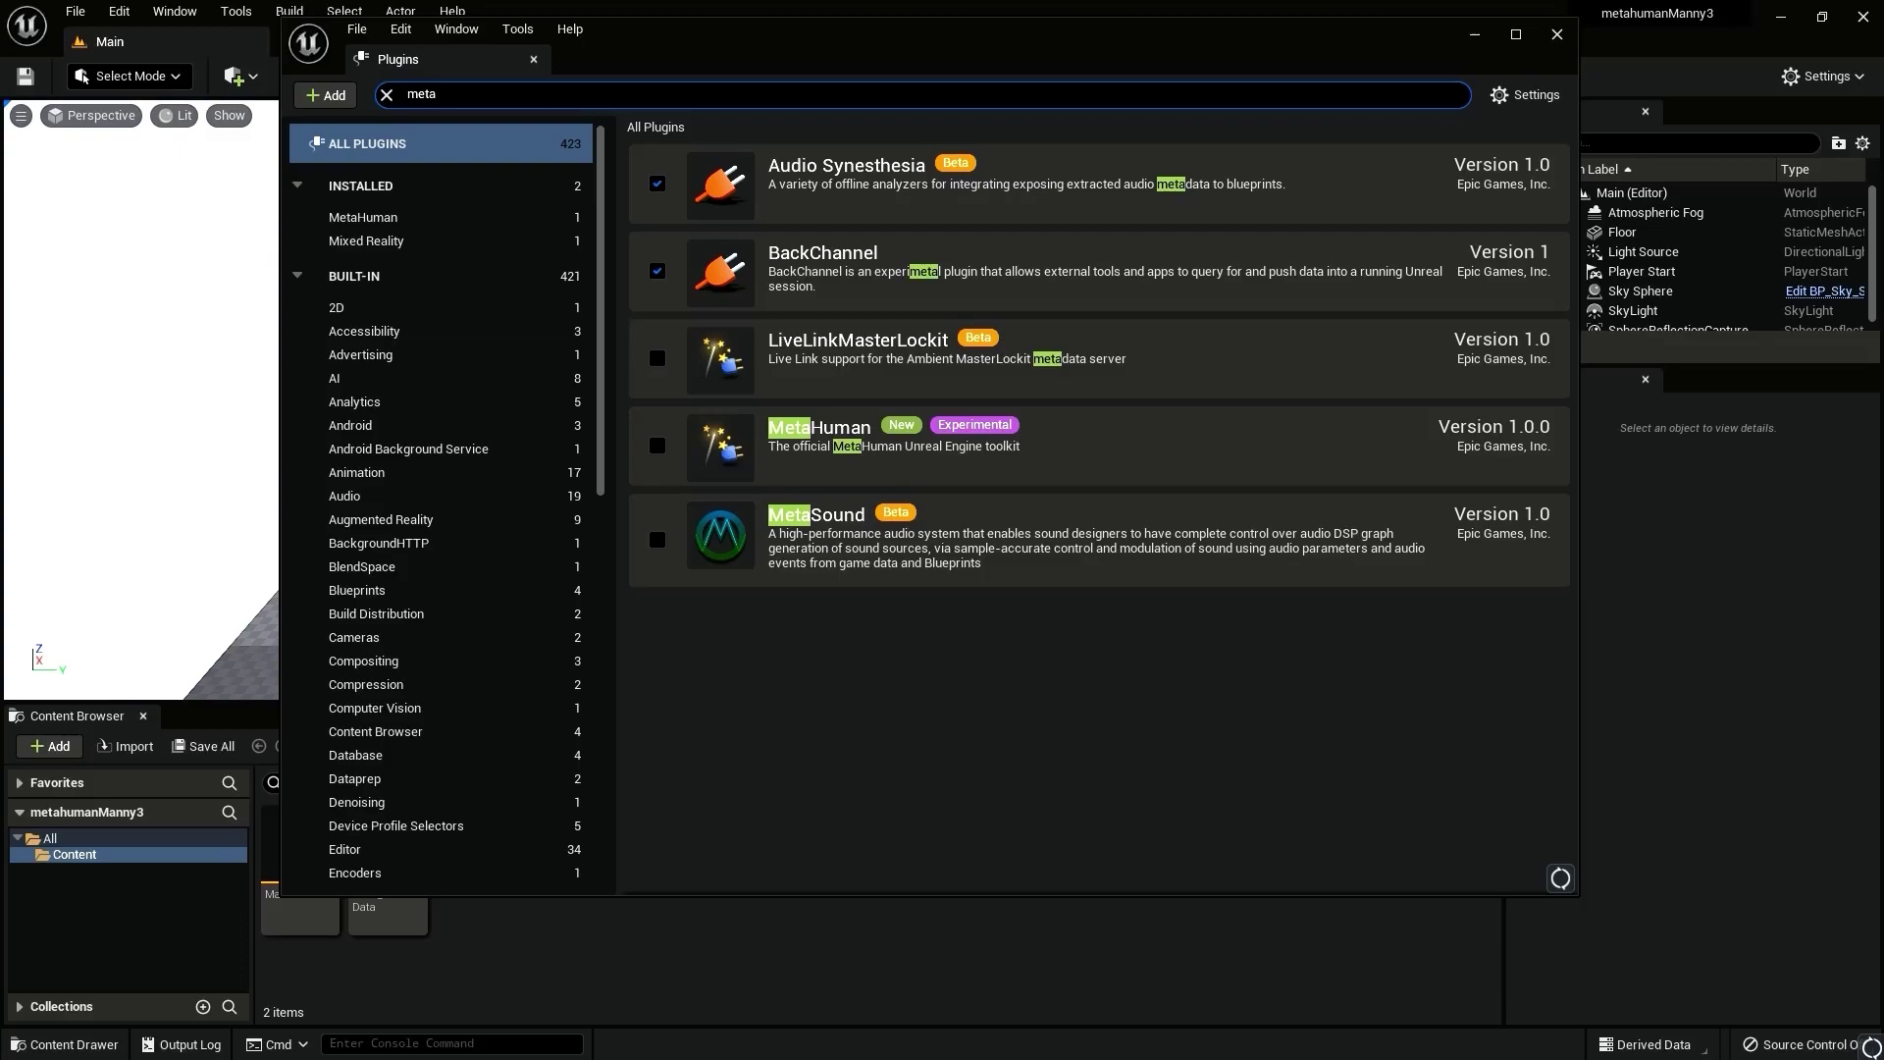
{"action": "left_click", "coordinate": [656, 441]}
{"action": "left_click", "coordinate": [655, 444]}
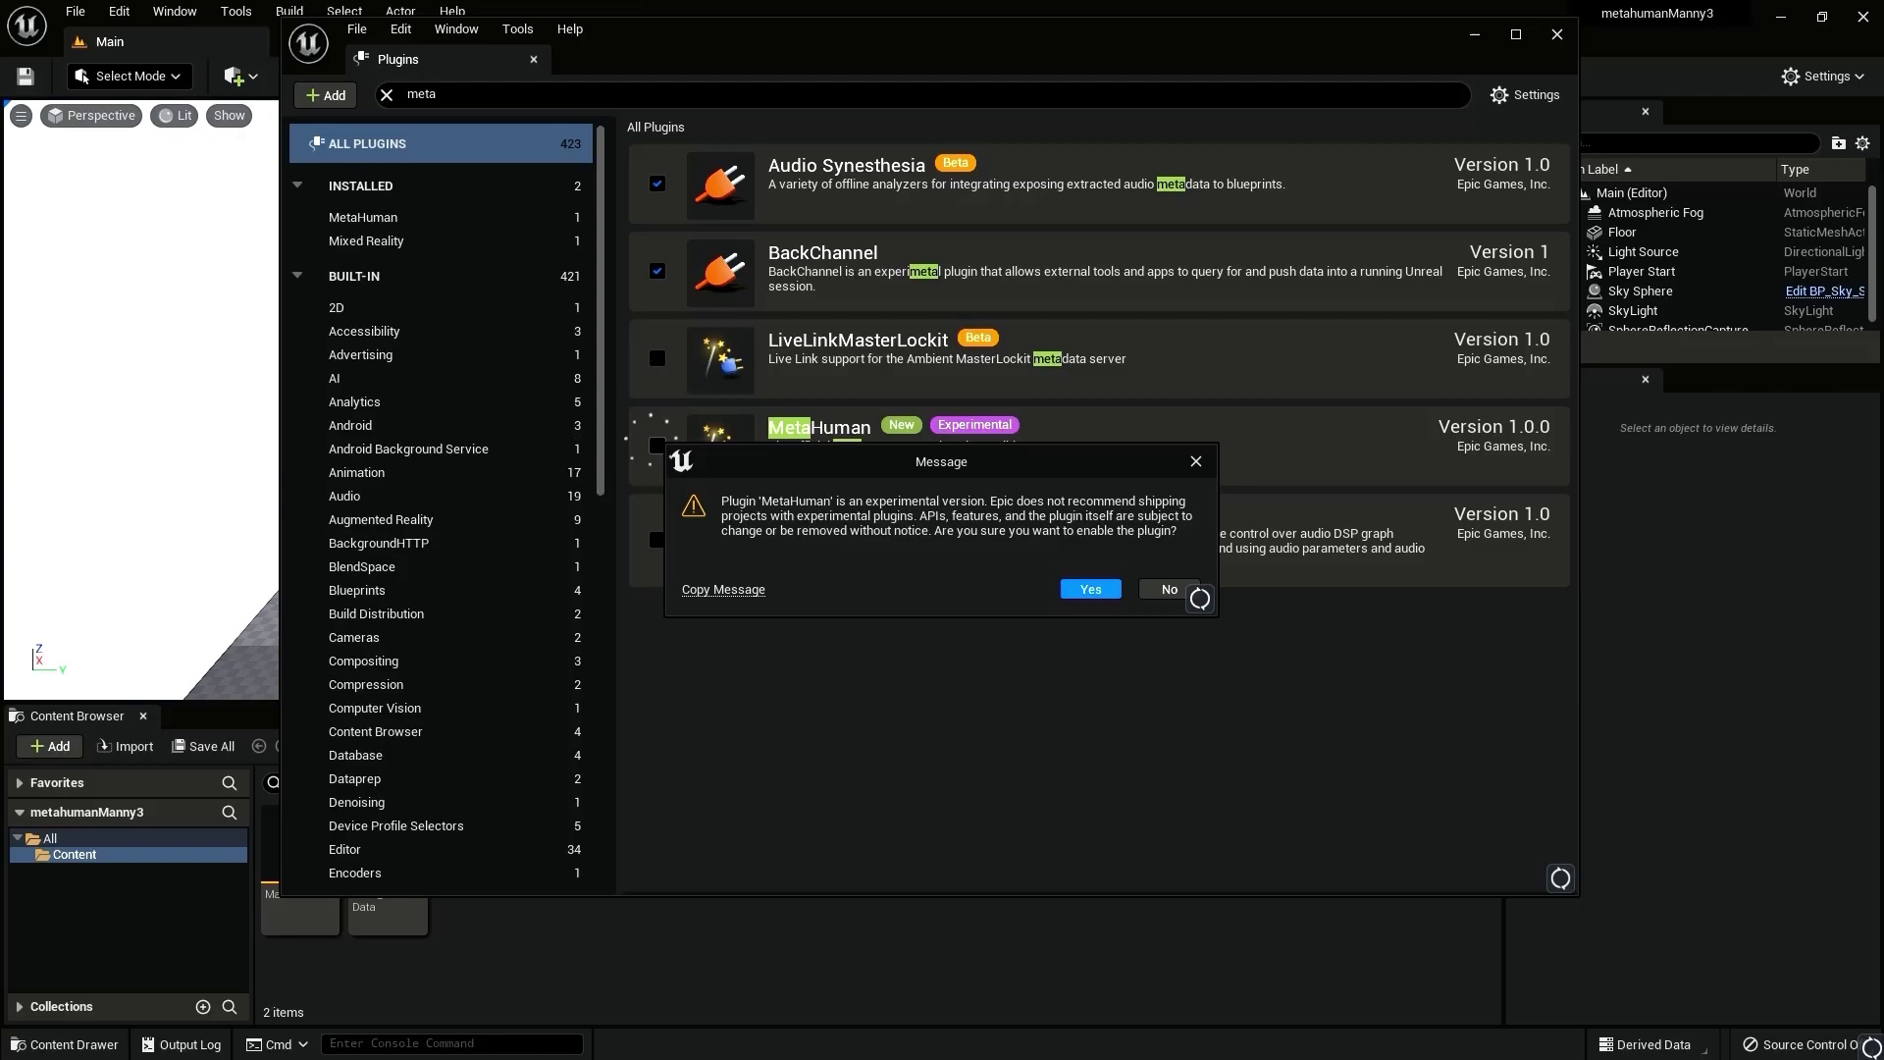
{"action": "left_click", "coordinate": [1090, 589]}
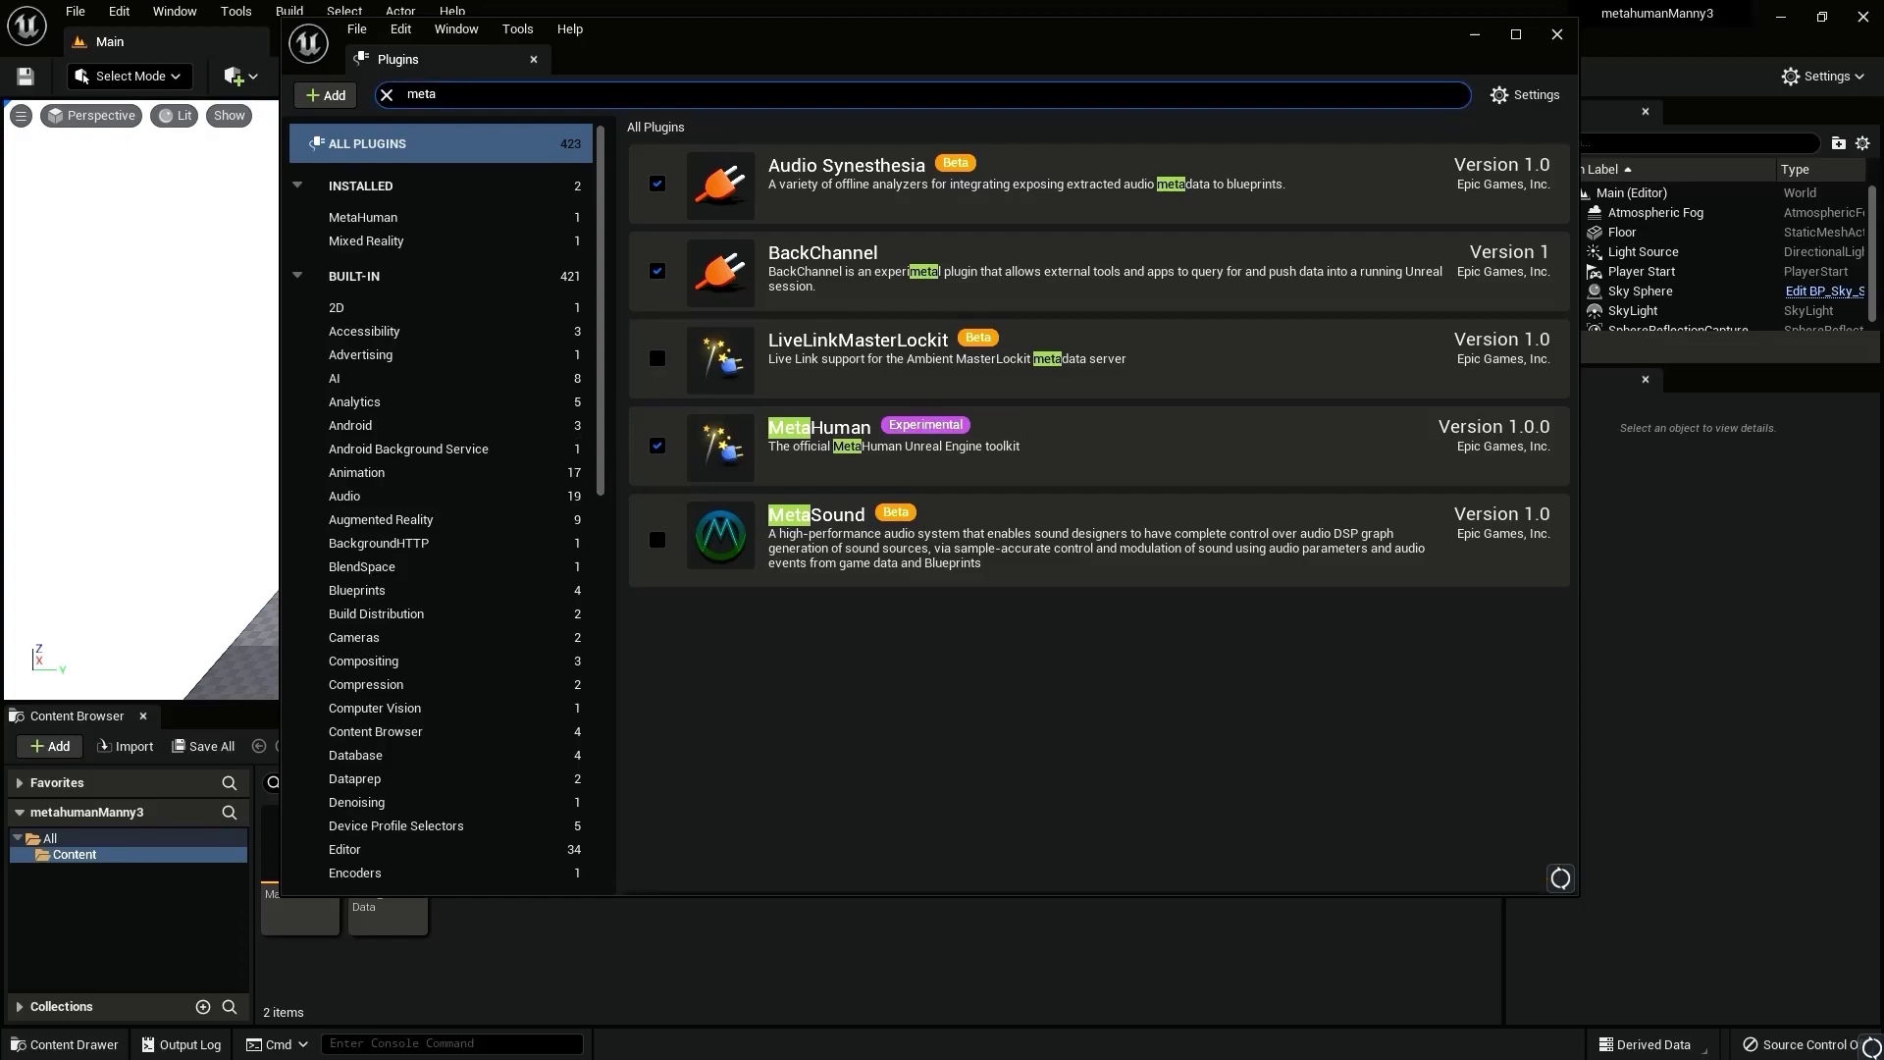
{"action": "key", "text": "alt+F4"}
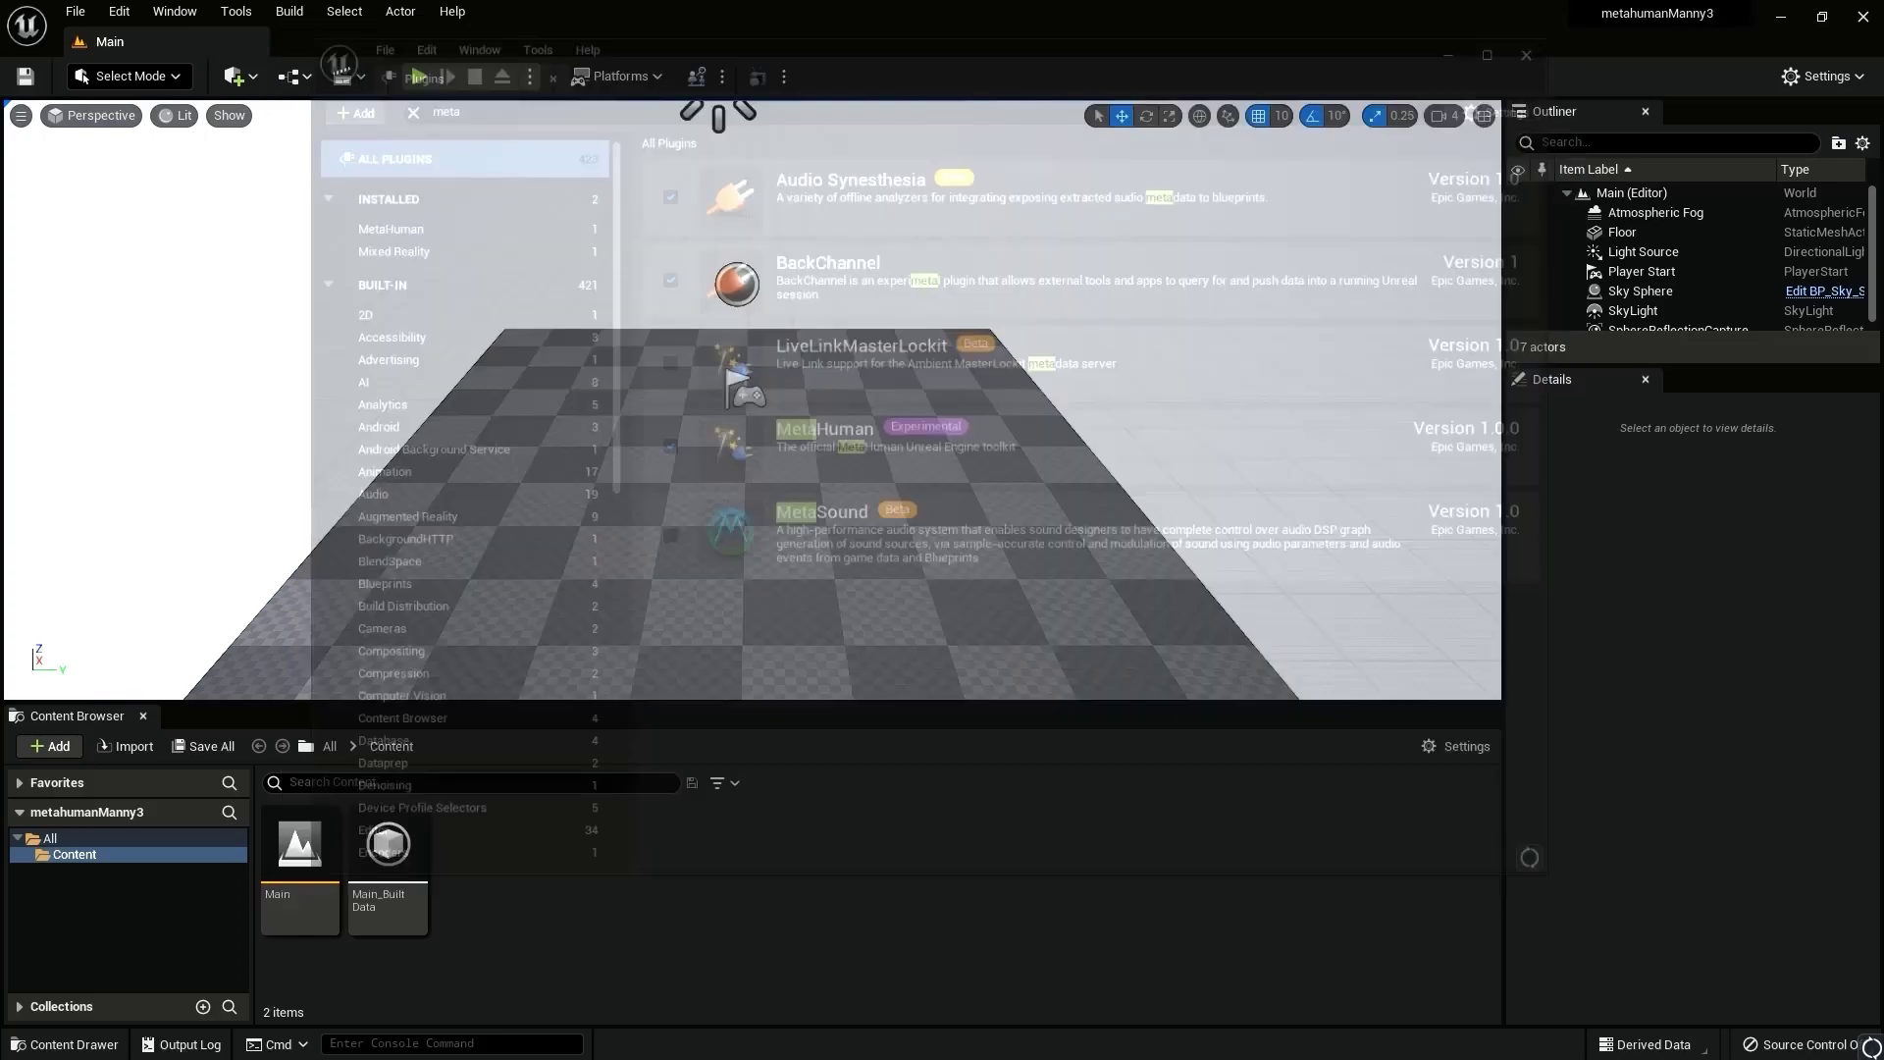
Create a new Content folder named 'face' and open it
{"action": "right_click", "coordinate": [750, 880]}
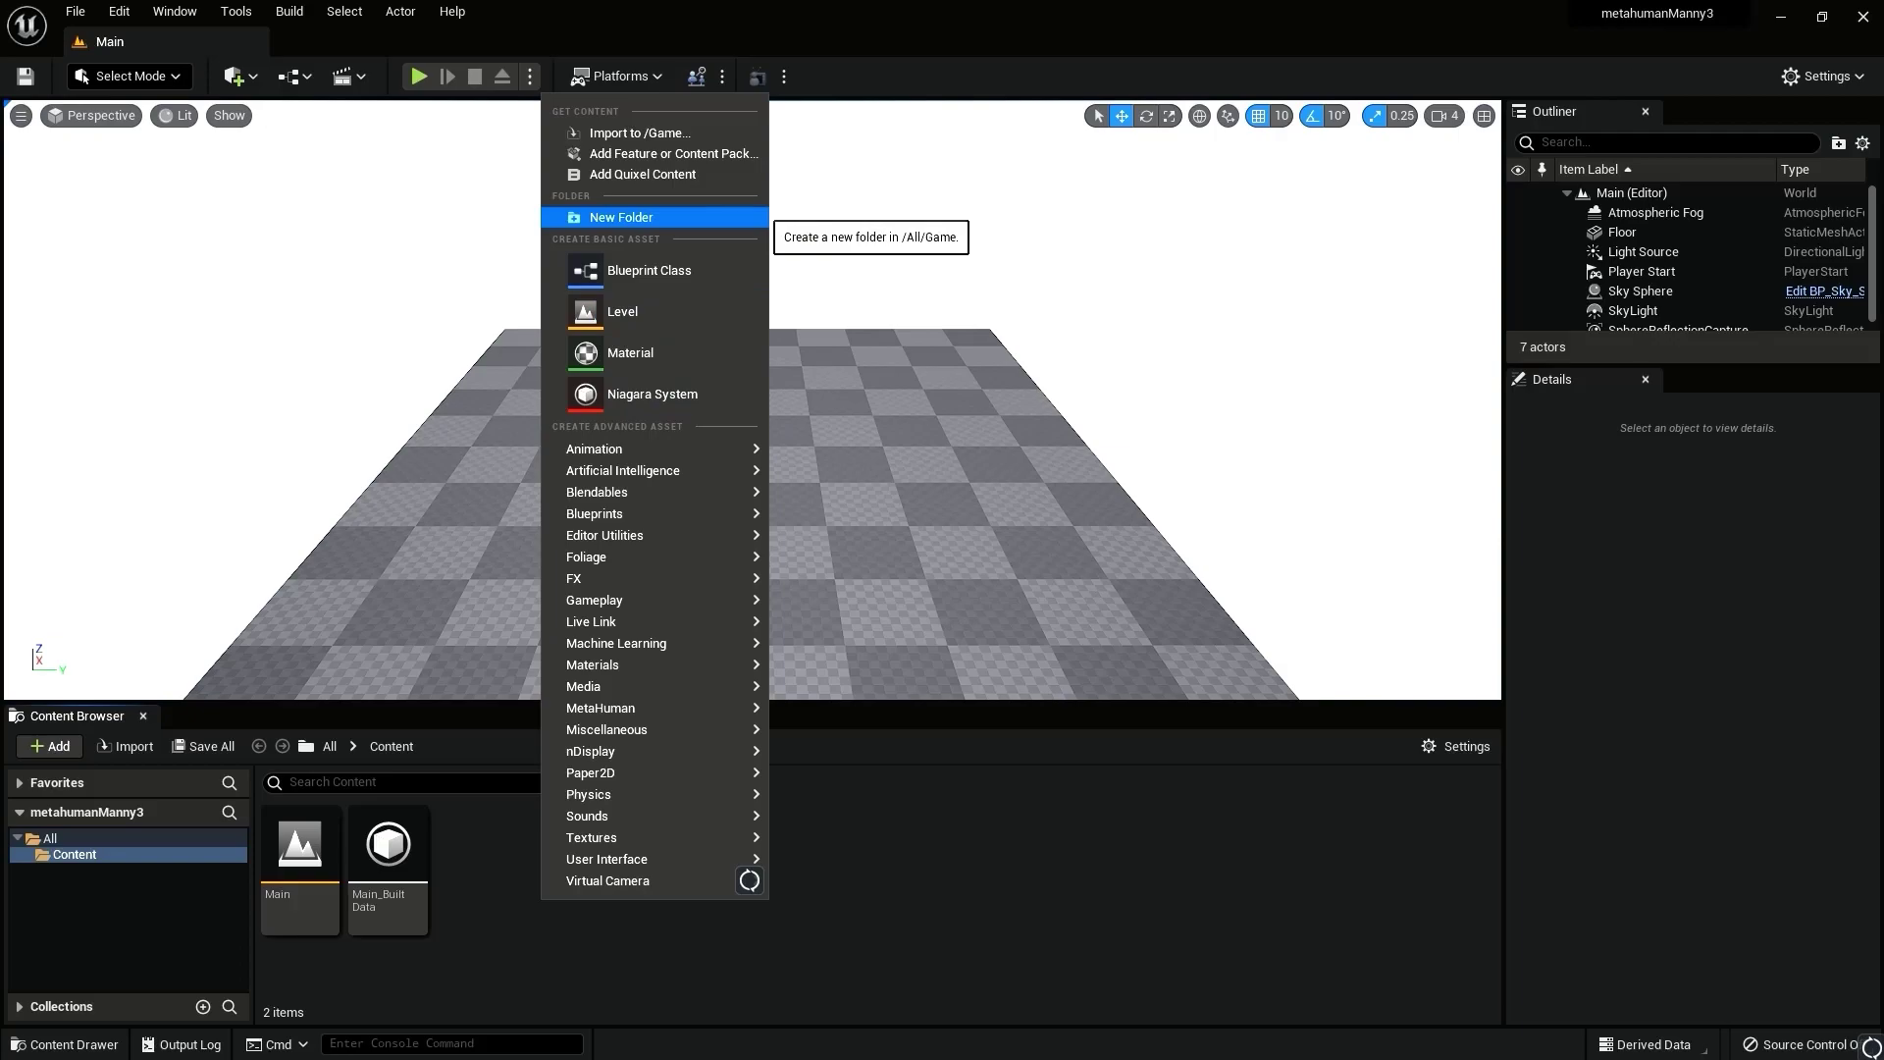
{"action": "left_click", "coordinate": [621, 217]}
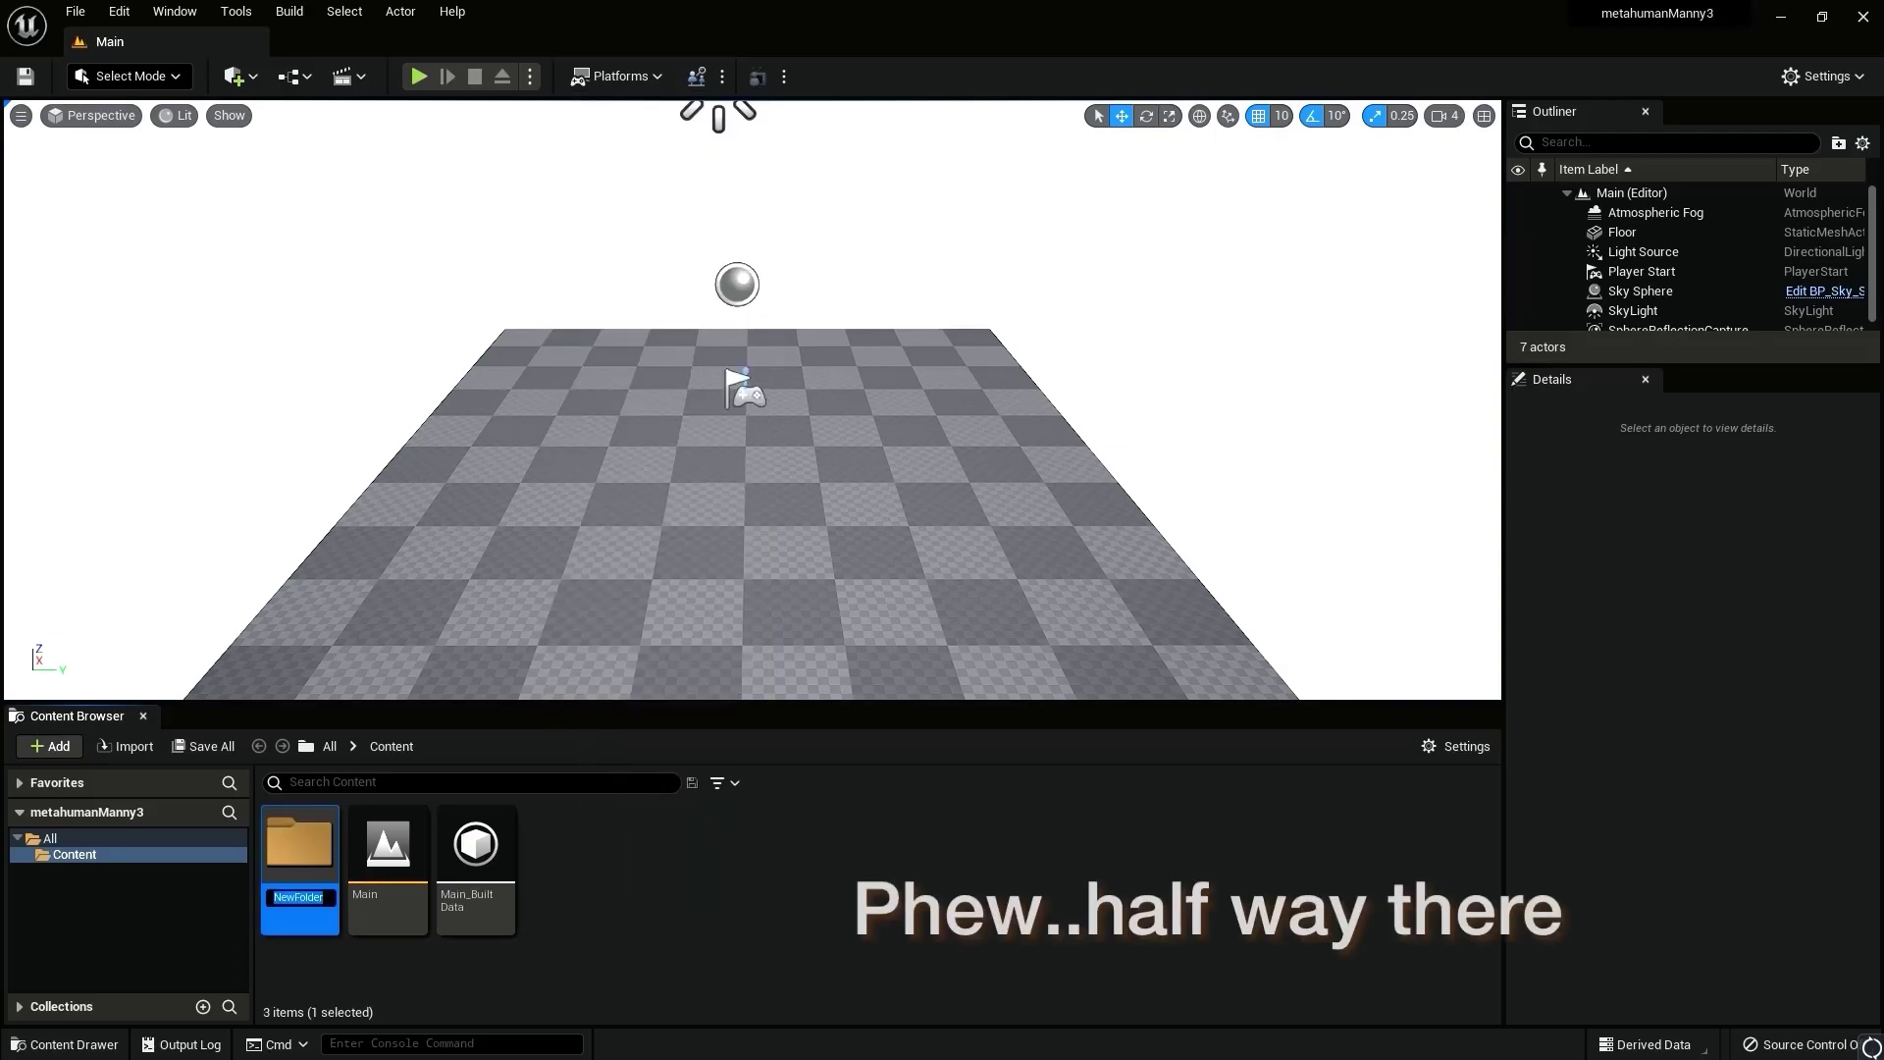
{"action": "type", "text": "f"}
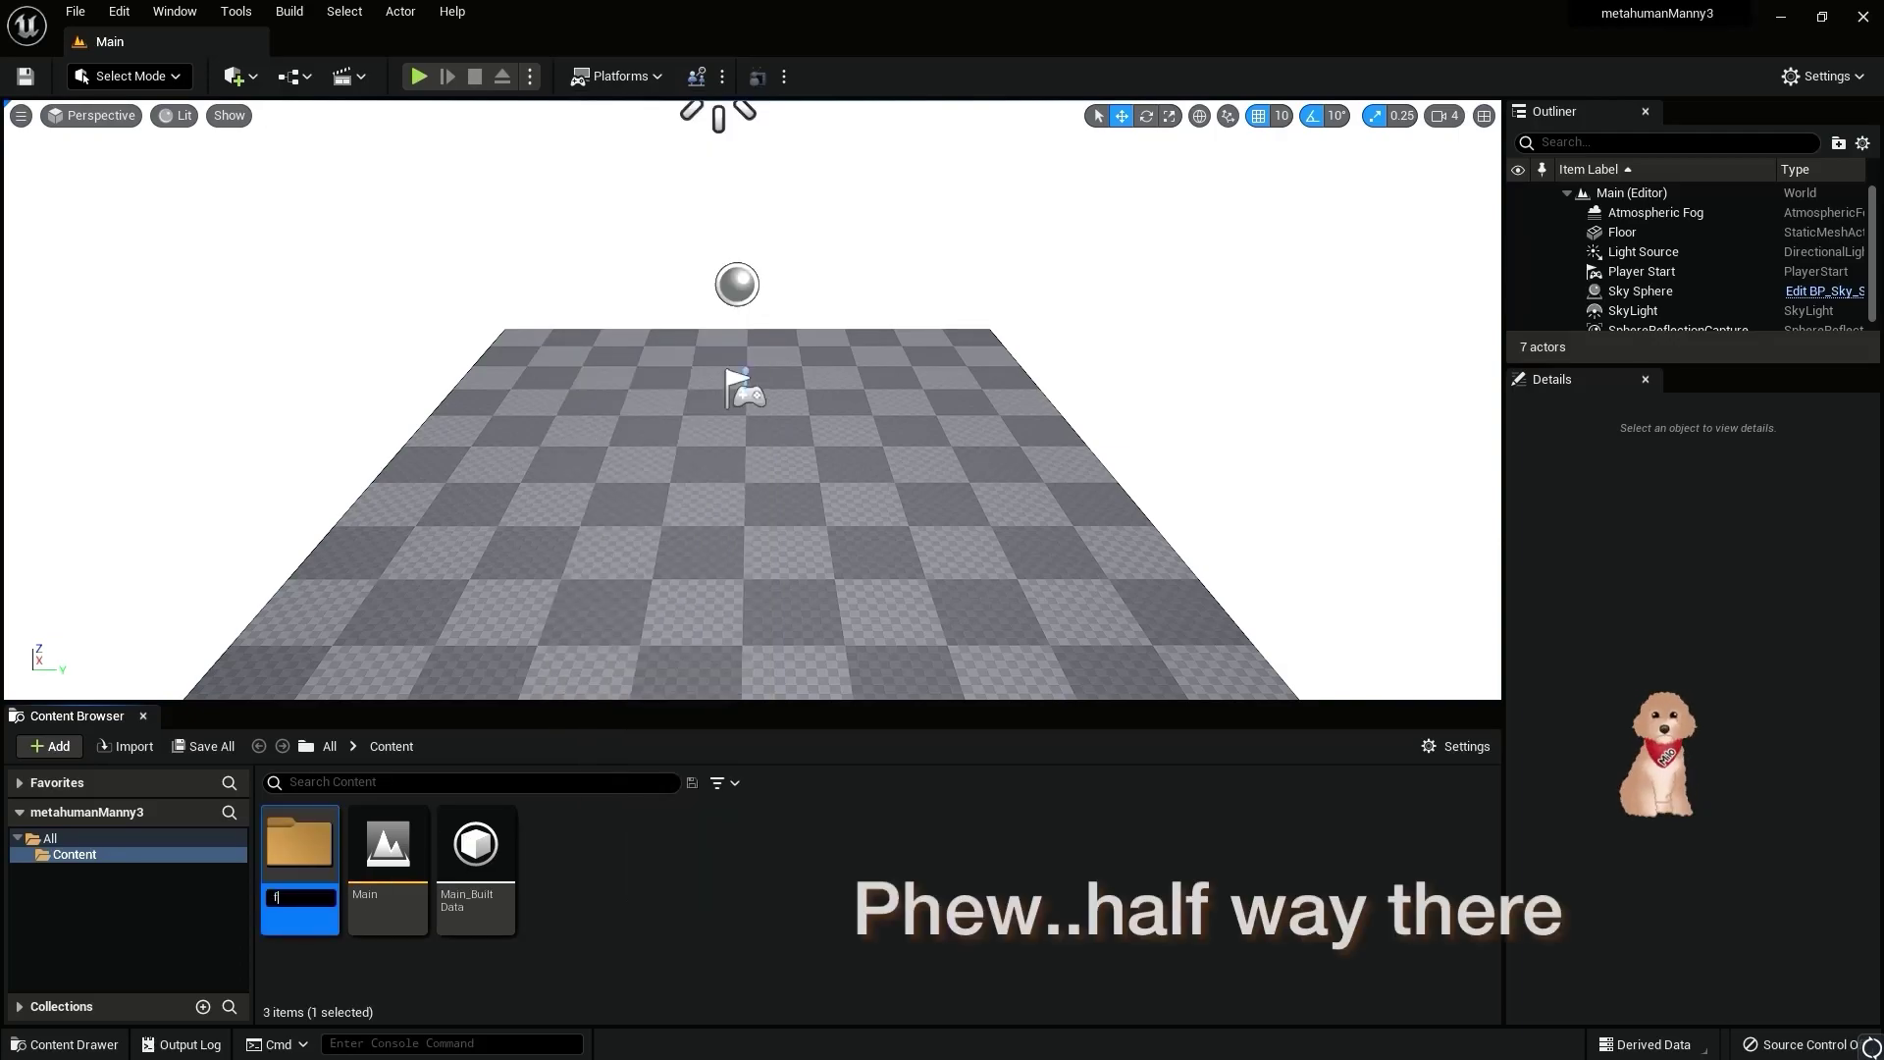
{"action": "type", "text": "ace"}
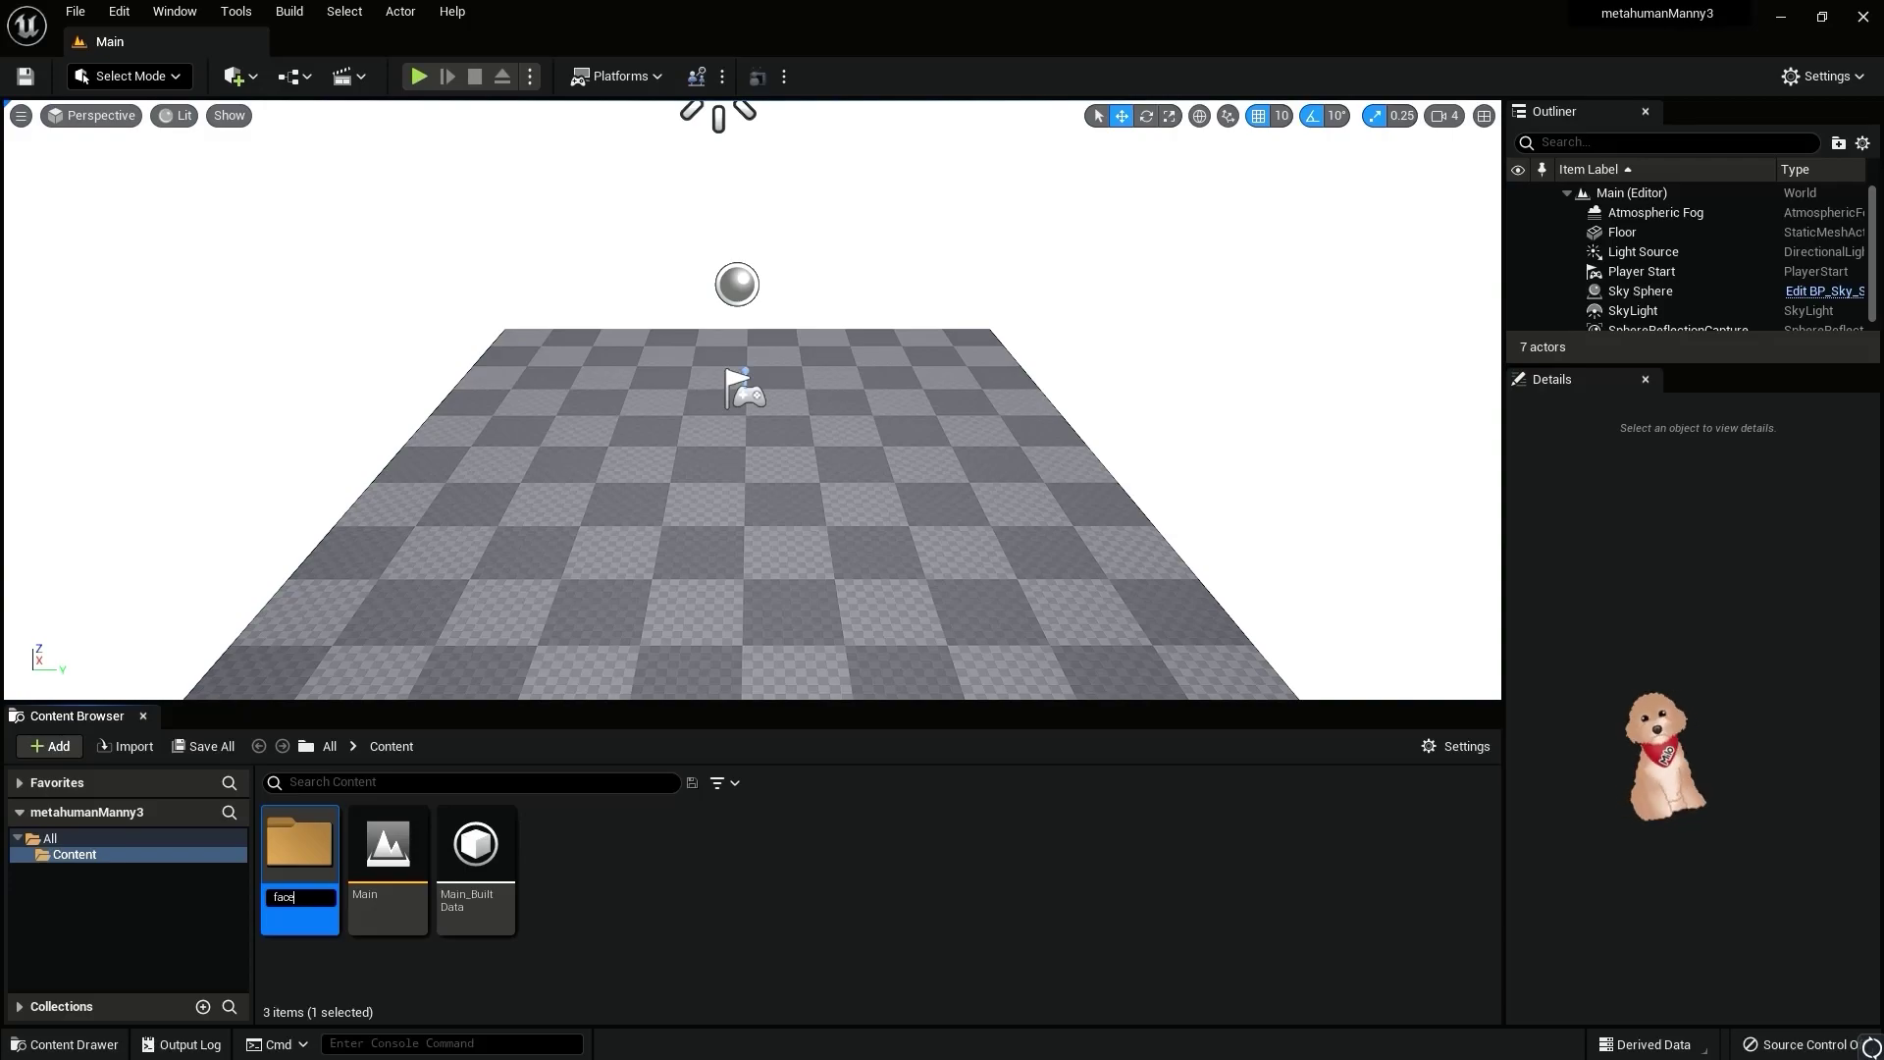
{"action": "key", "text": "Return"}
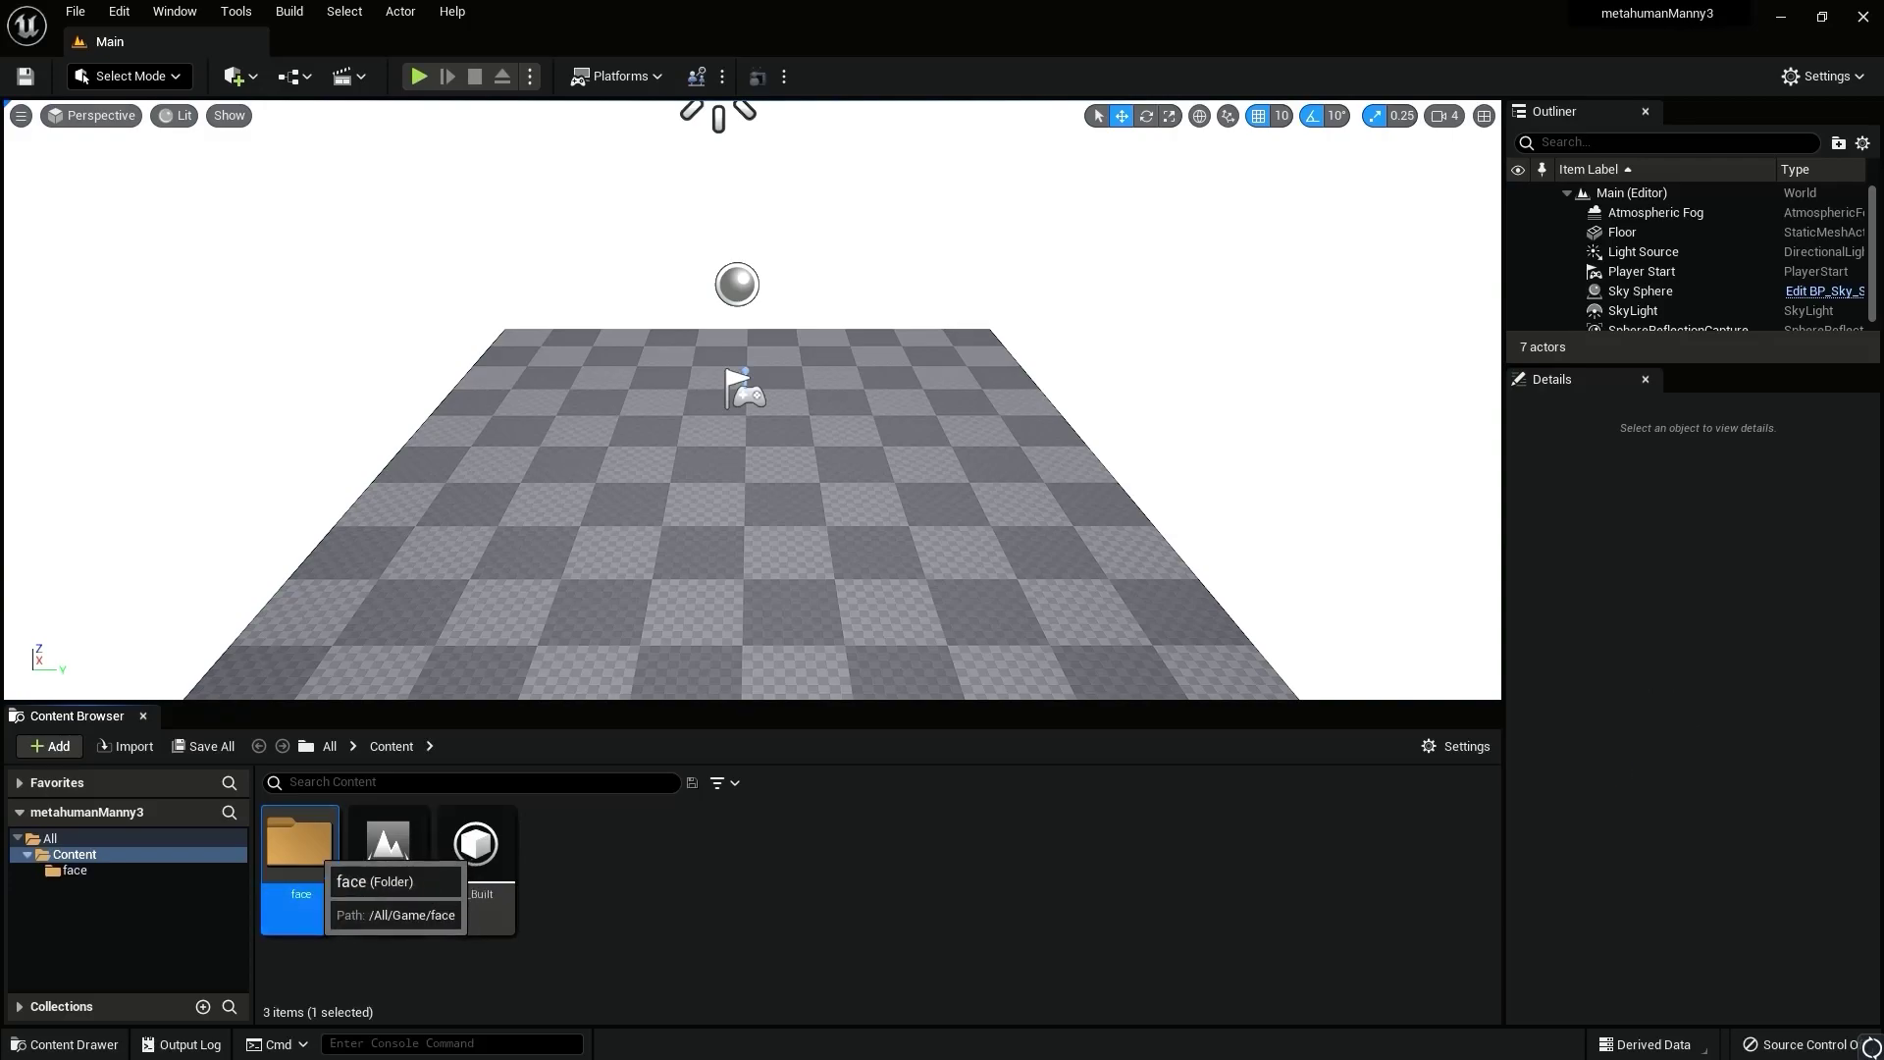
{"action": "double_click", "coordinate": [300, 848]}
Import the Manny__metahumen FBX from the Desktop with Uniform Scale 20 and Rotation X 90
{"action": "left_click", "coordinate": [128, 747]}
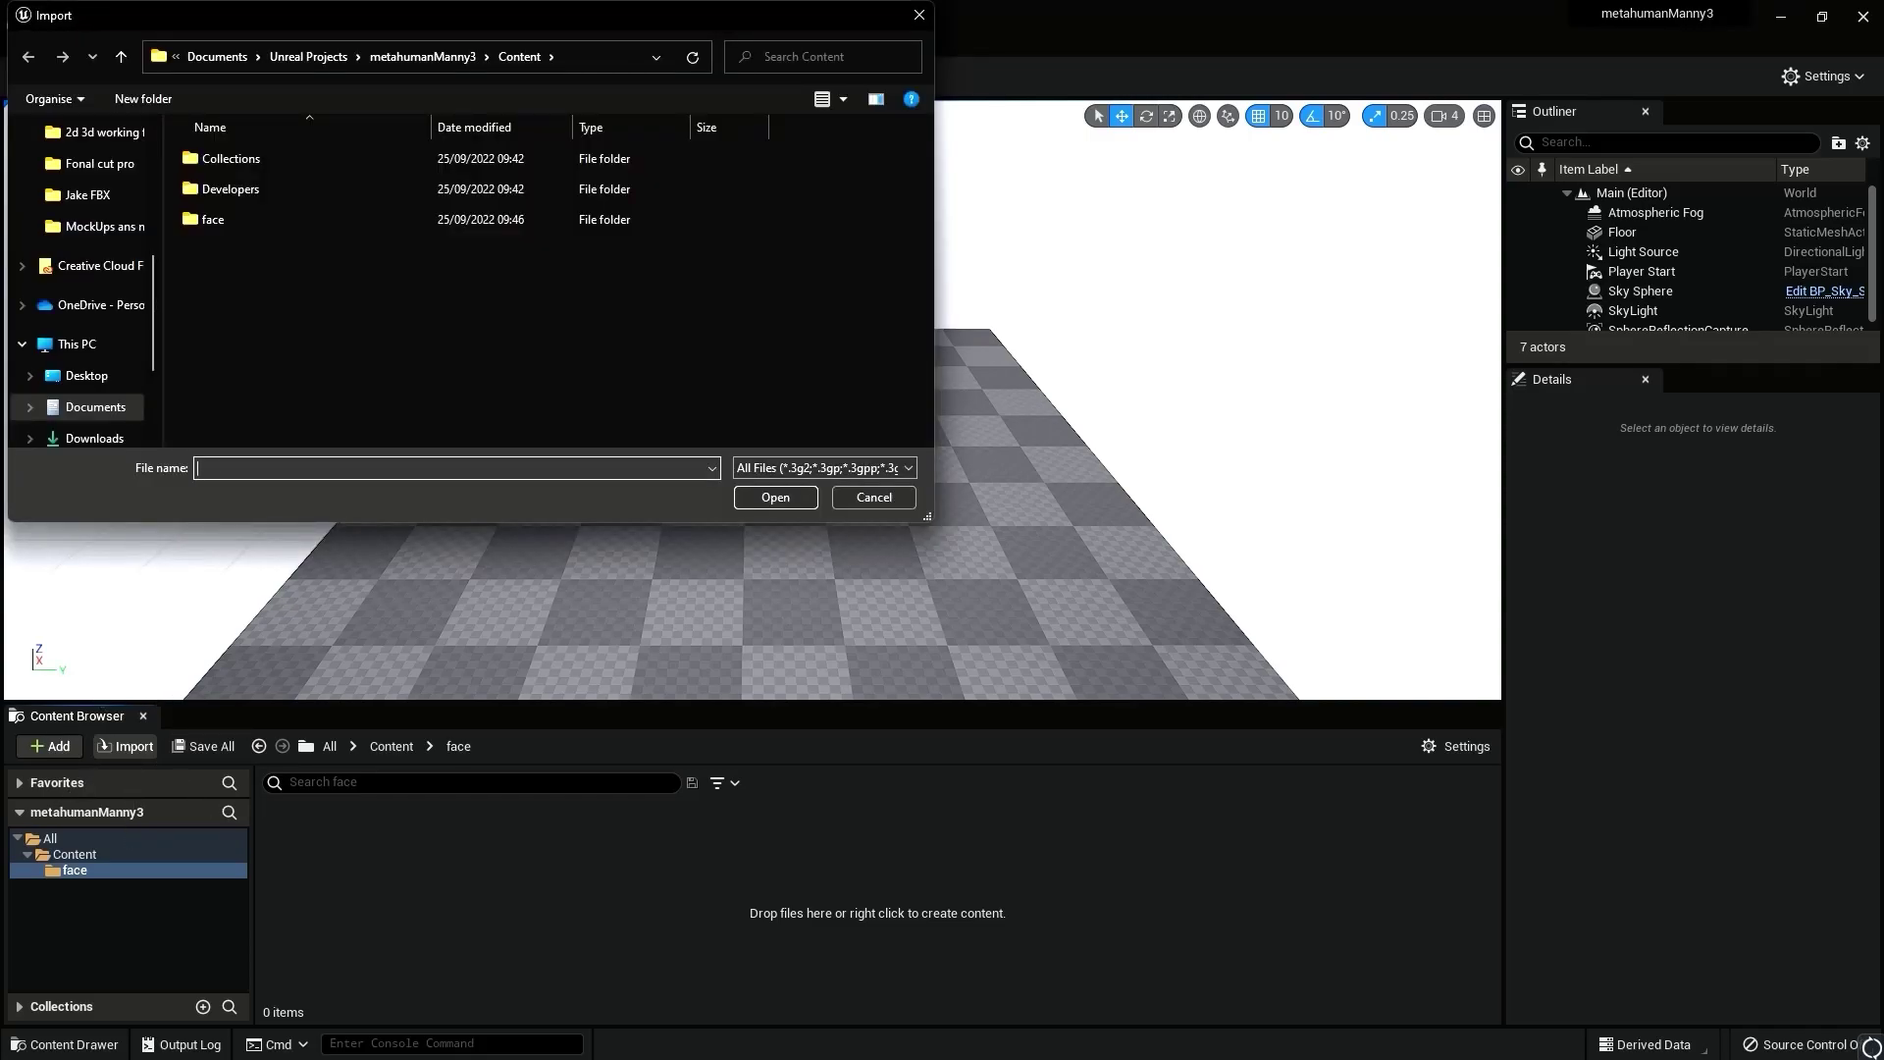
{"action": "scroll", "coordinate": [78, 285], "scroll_direction": "up", "scroll_amount": 5}
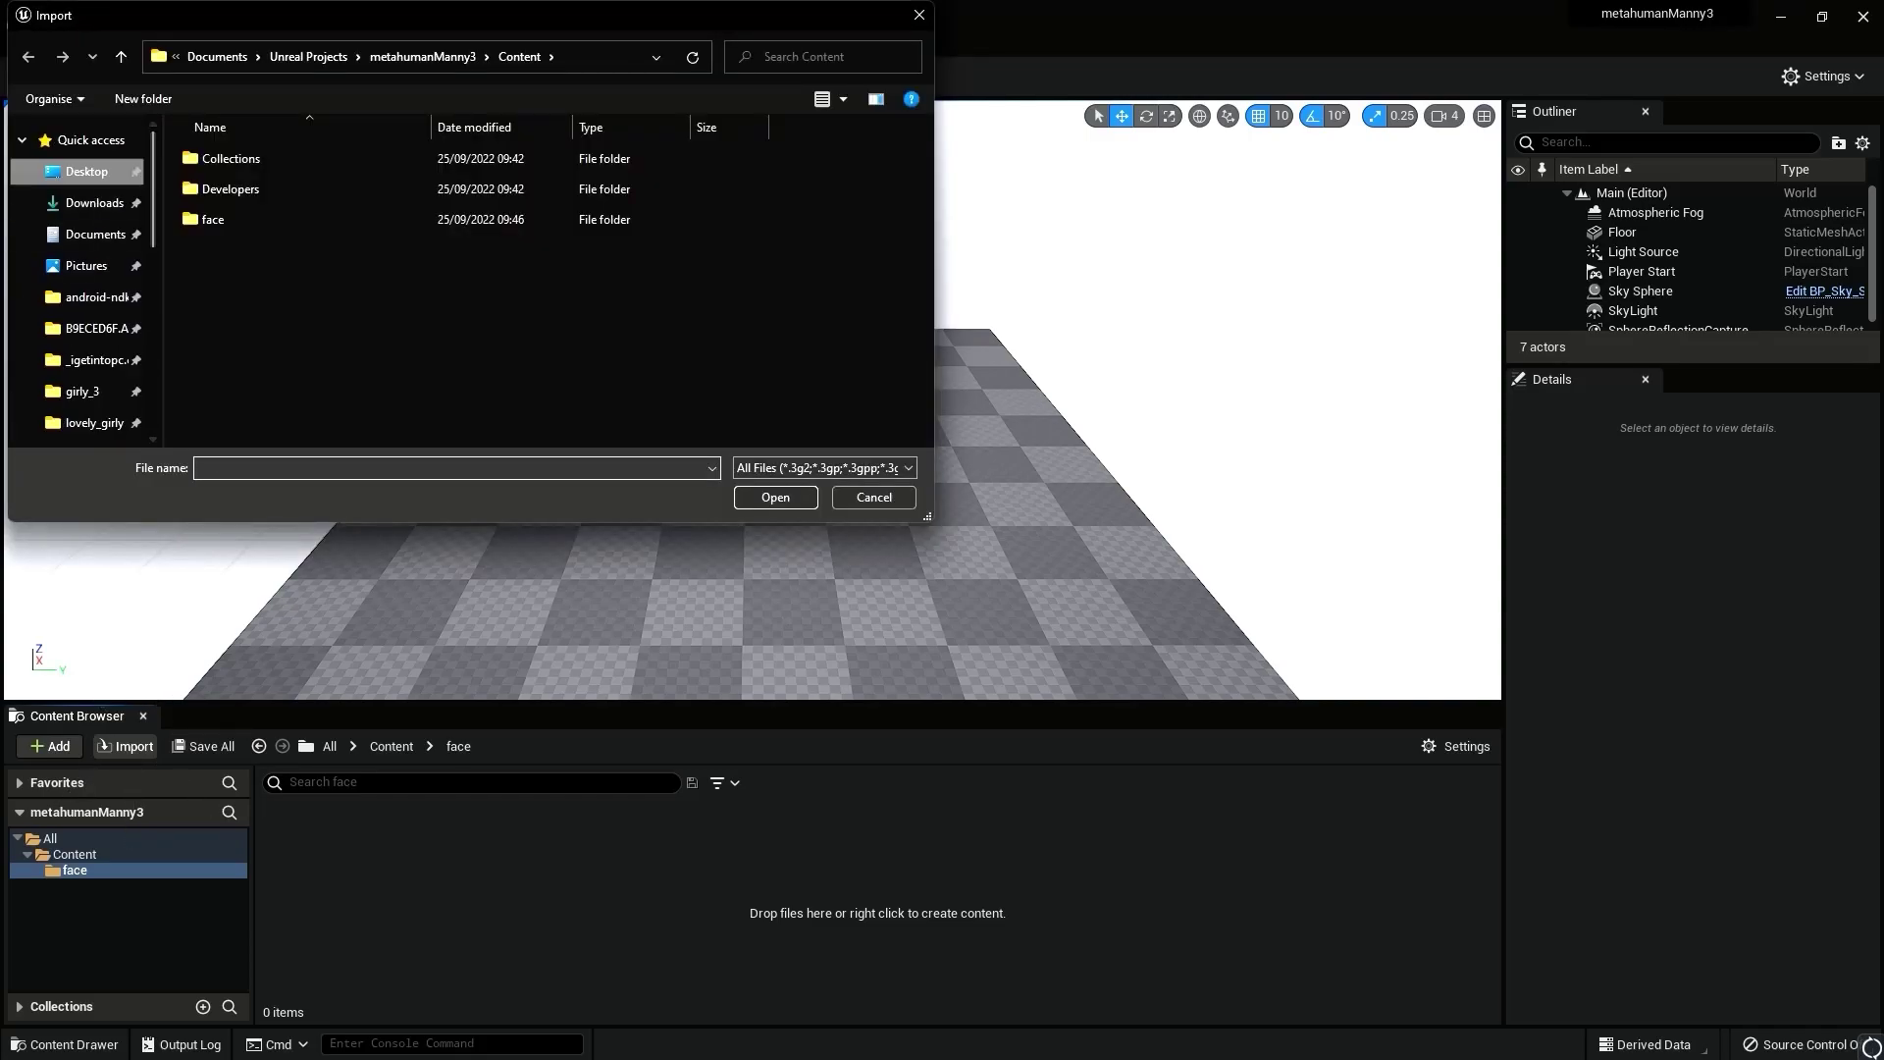
{"action": "left_click", "coordinate": [87, 172]}
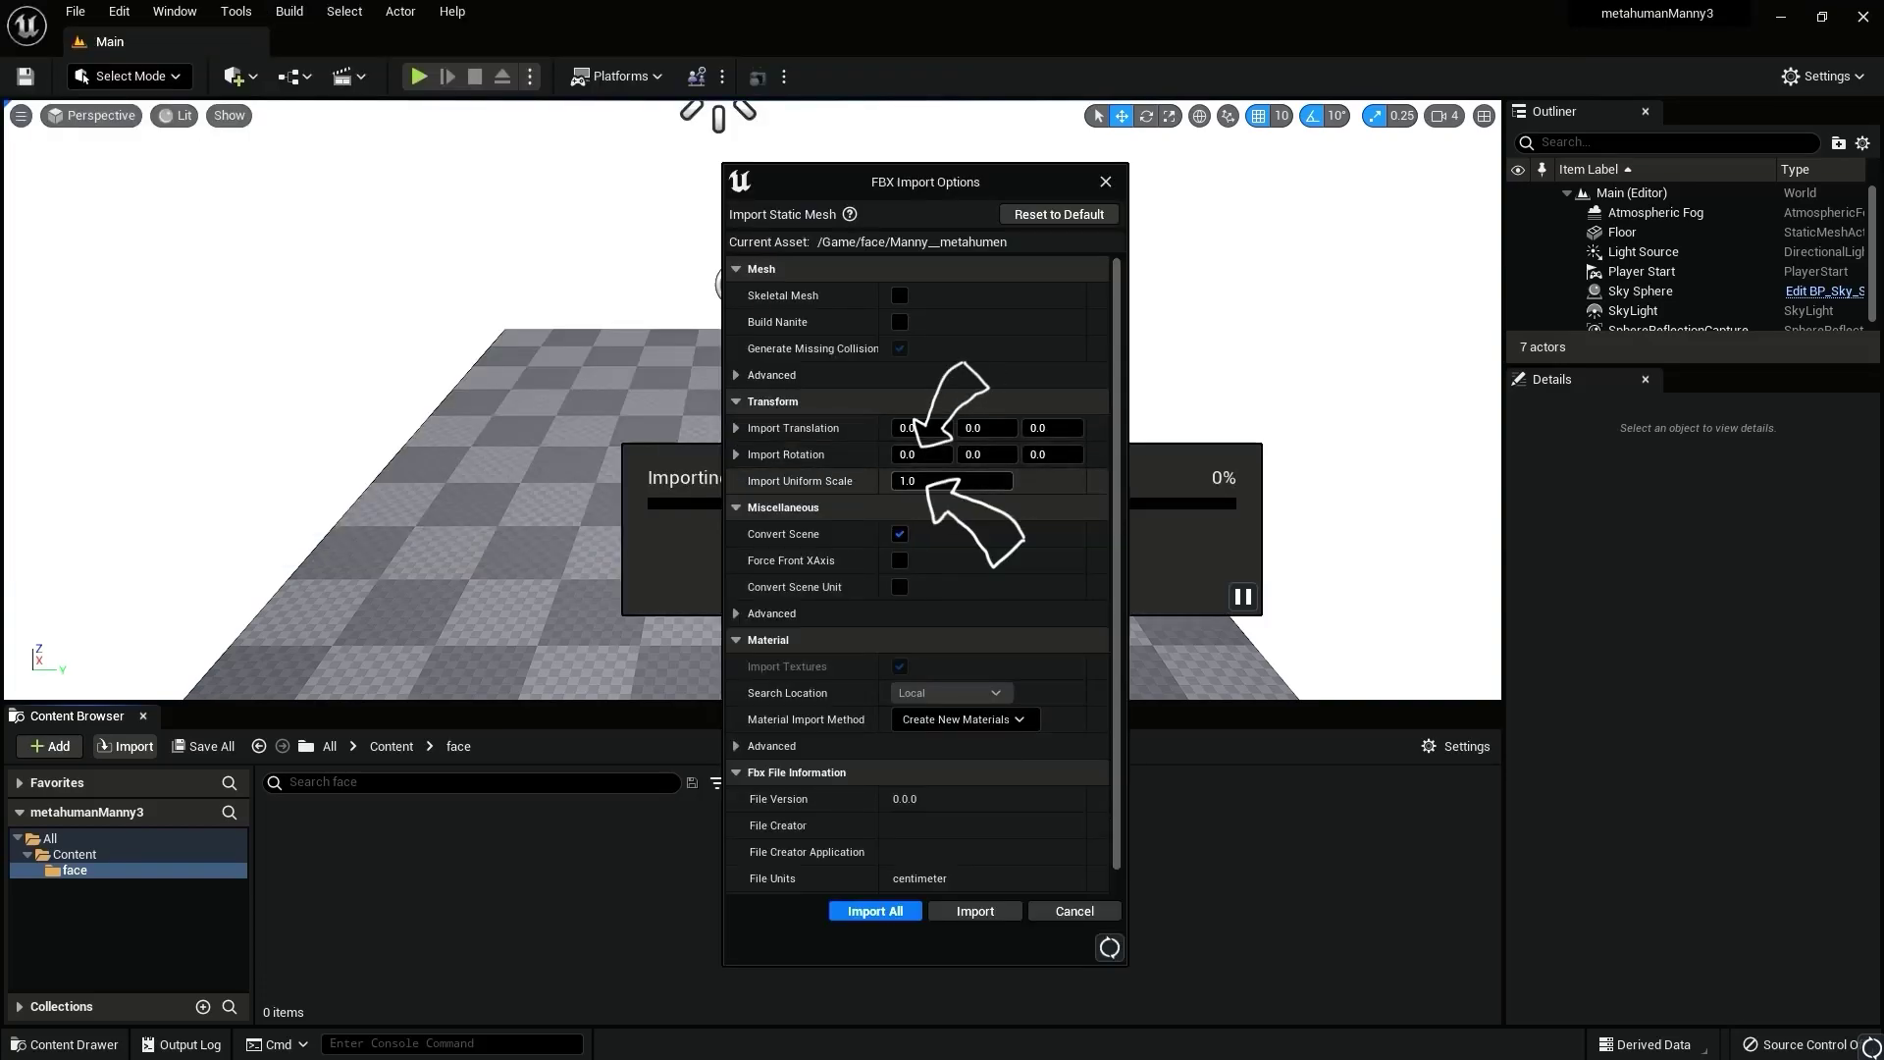
{"action": "left_click", "coordinate": [951, 481]}
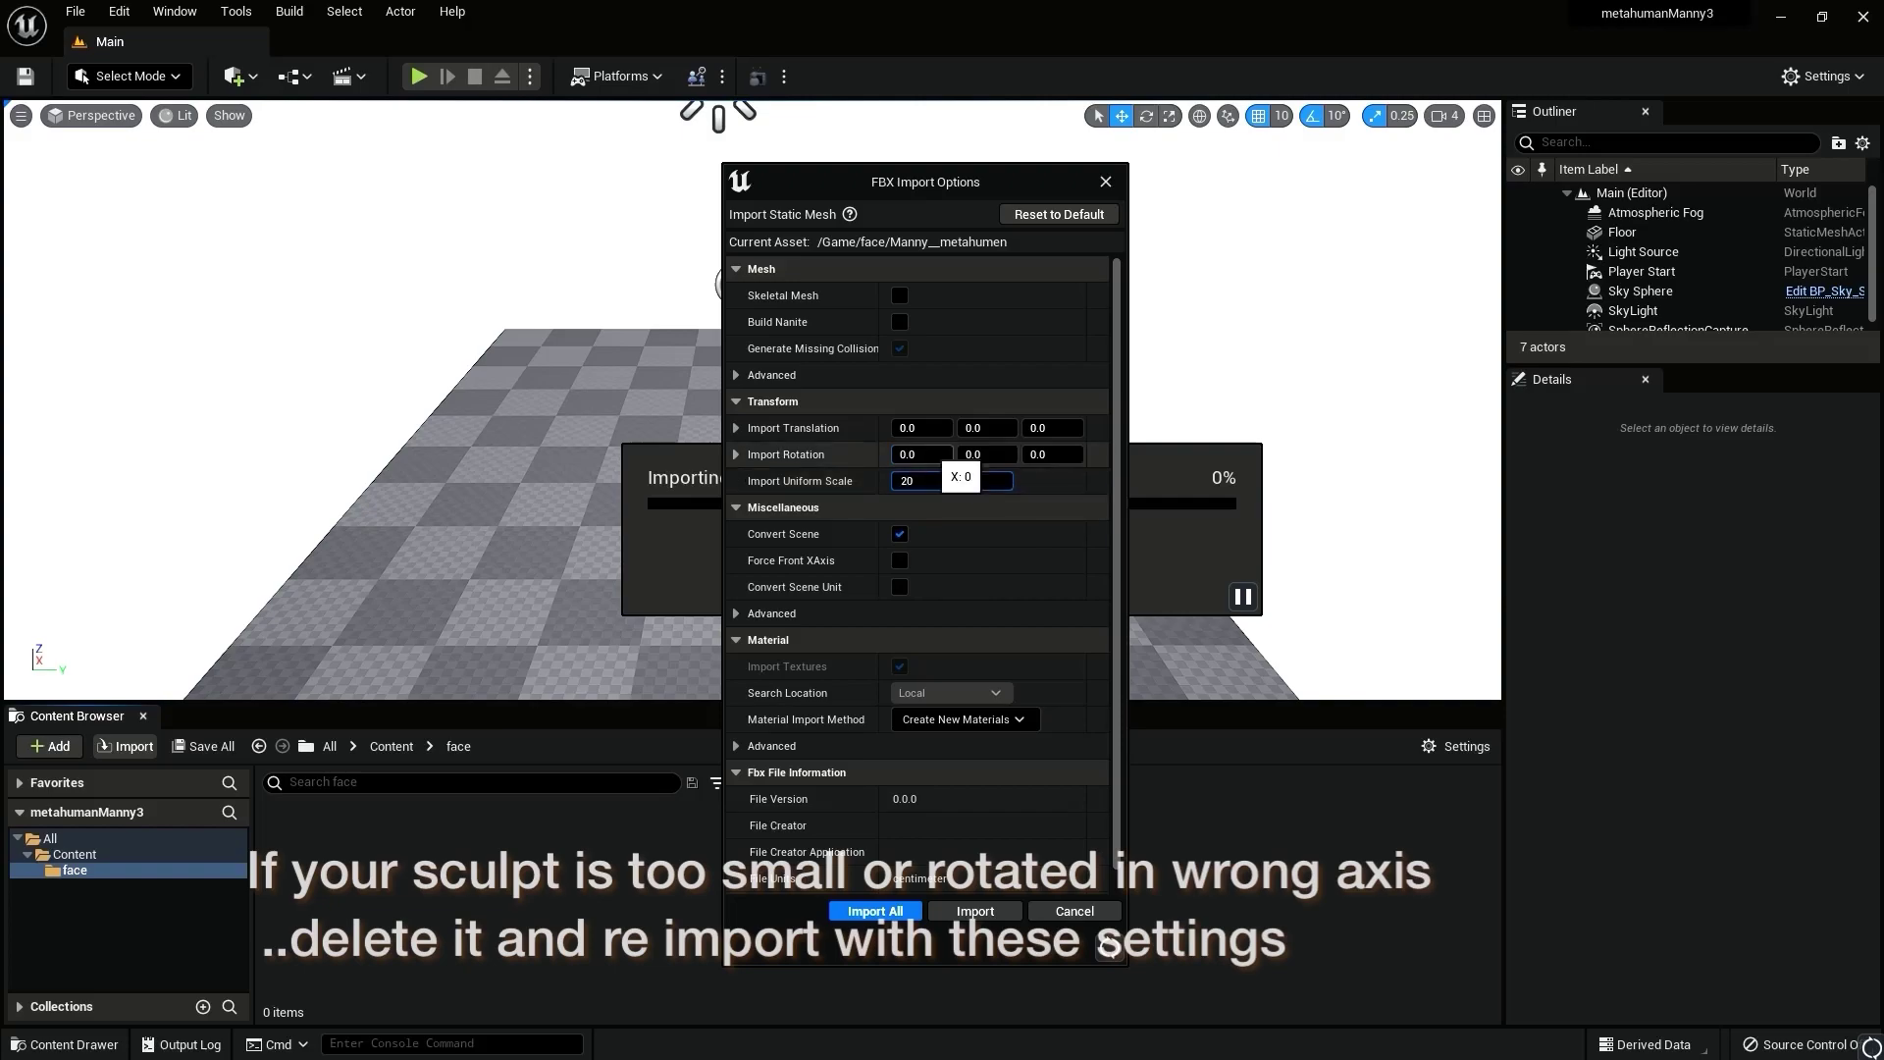
{"action": "left_click", "coordinate": [907, 454]}
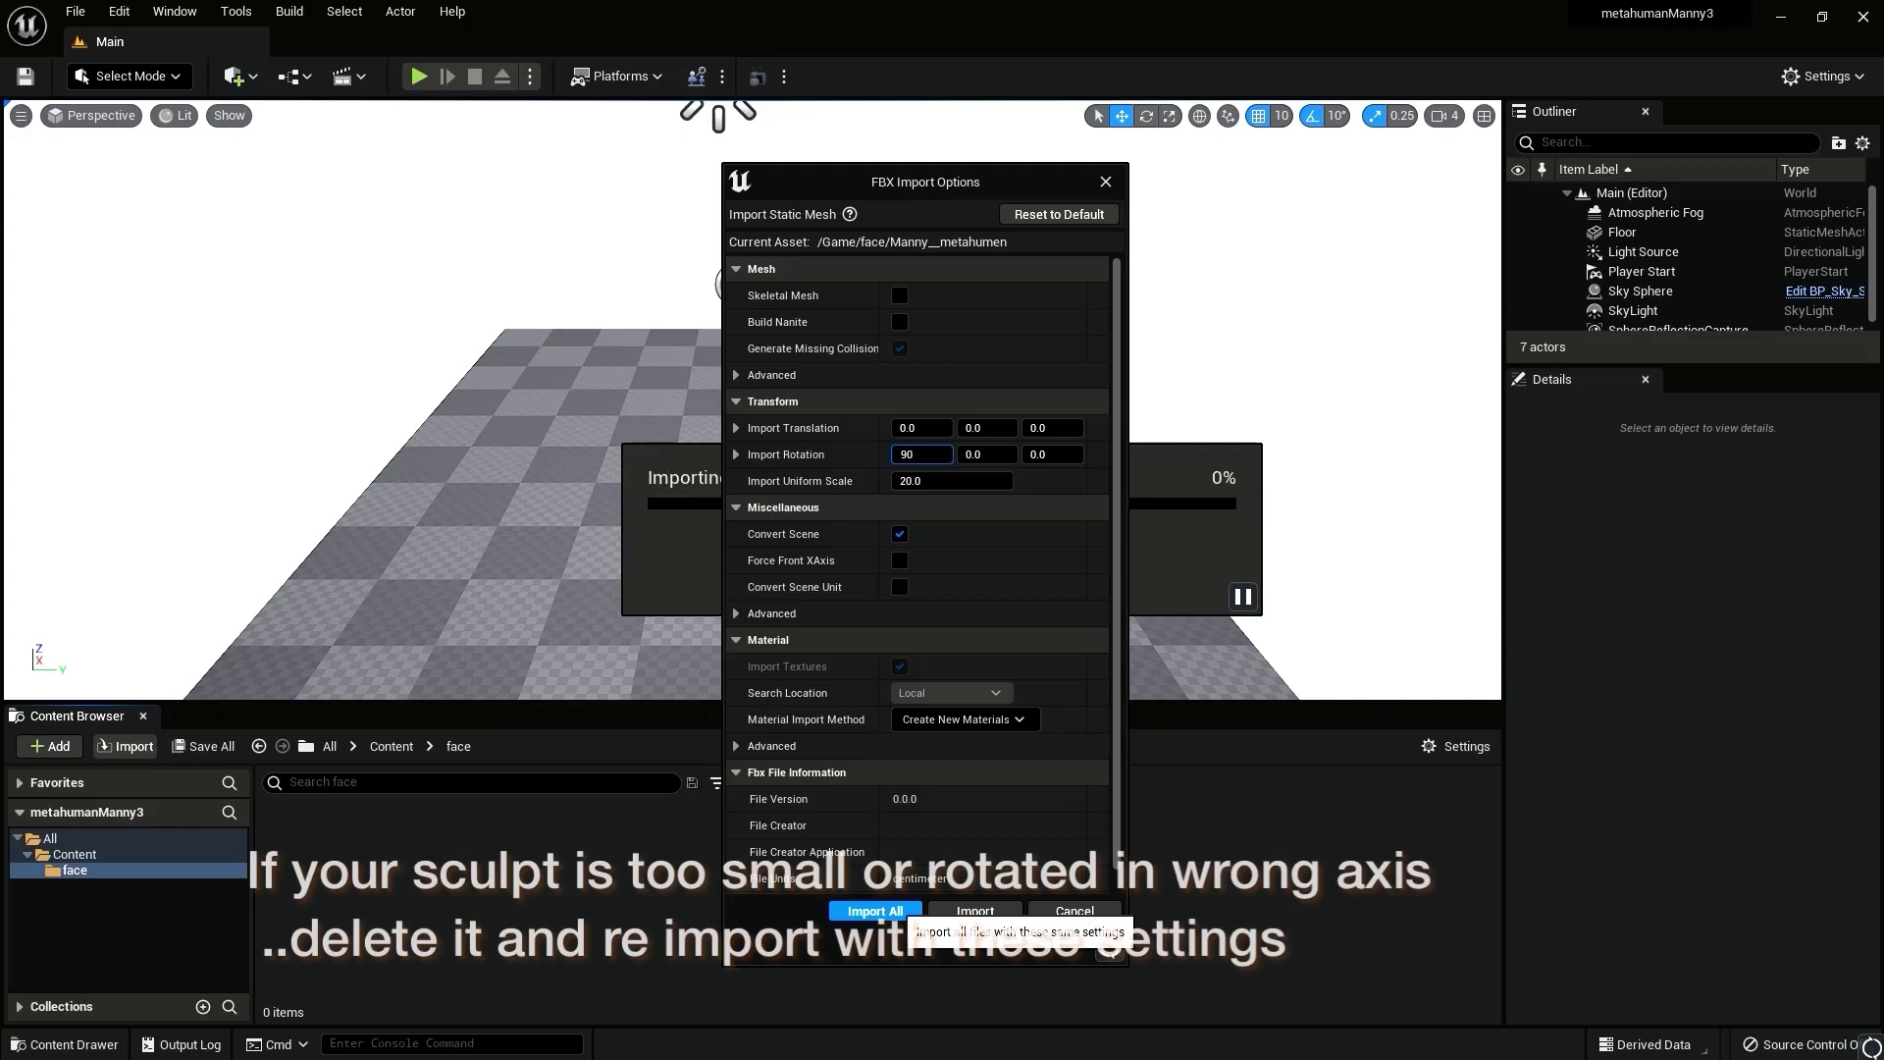
{"action": "left_click", "coordinate": [875, 911]}
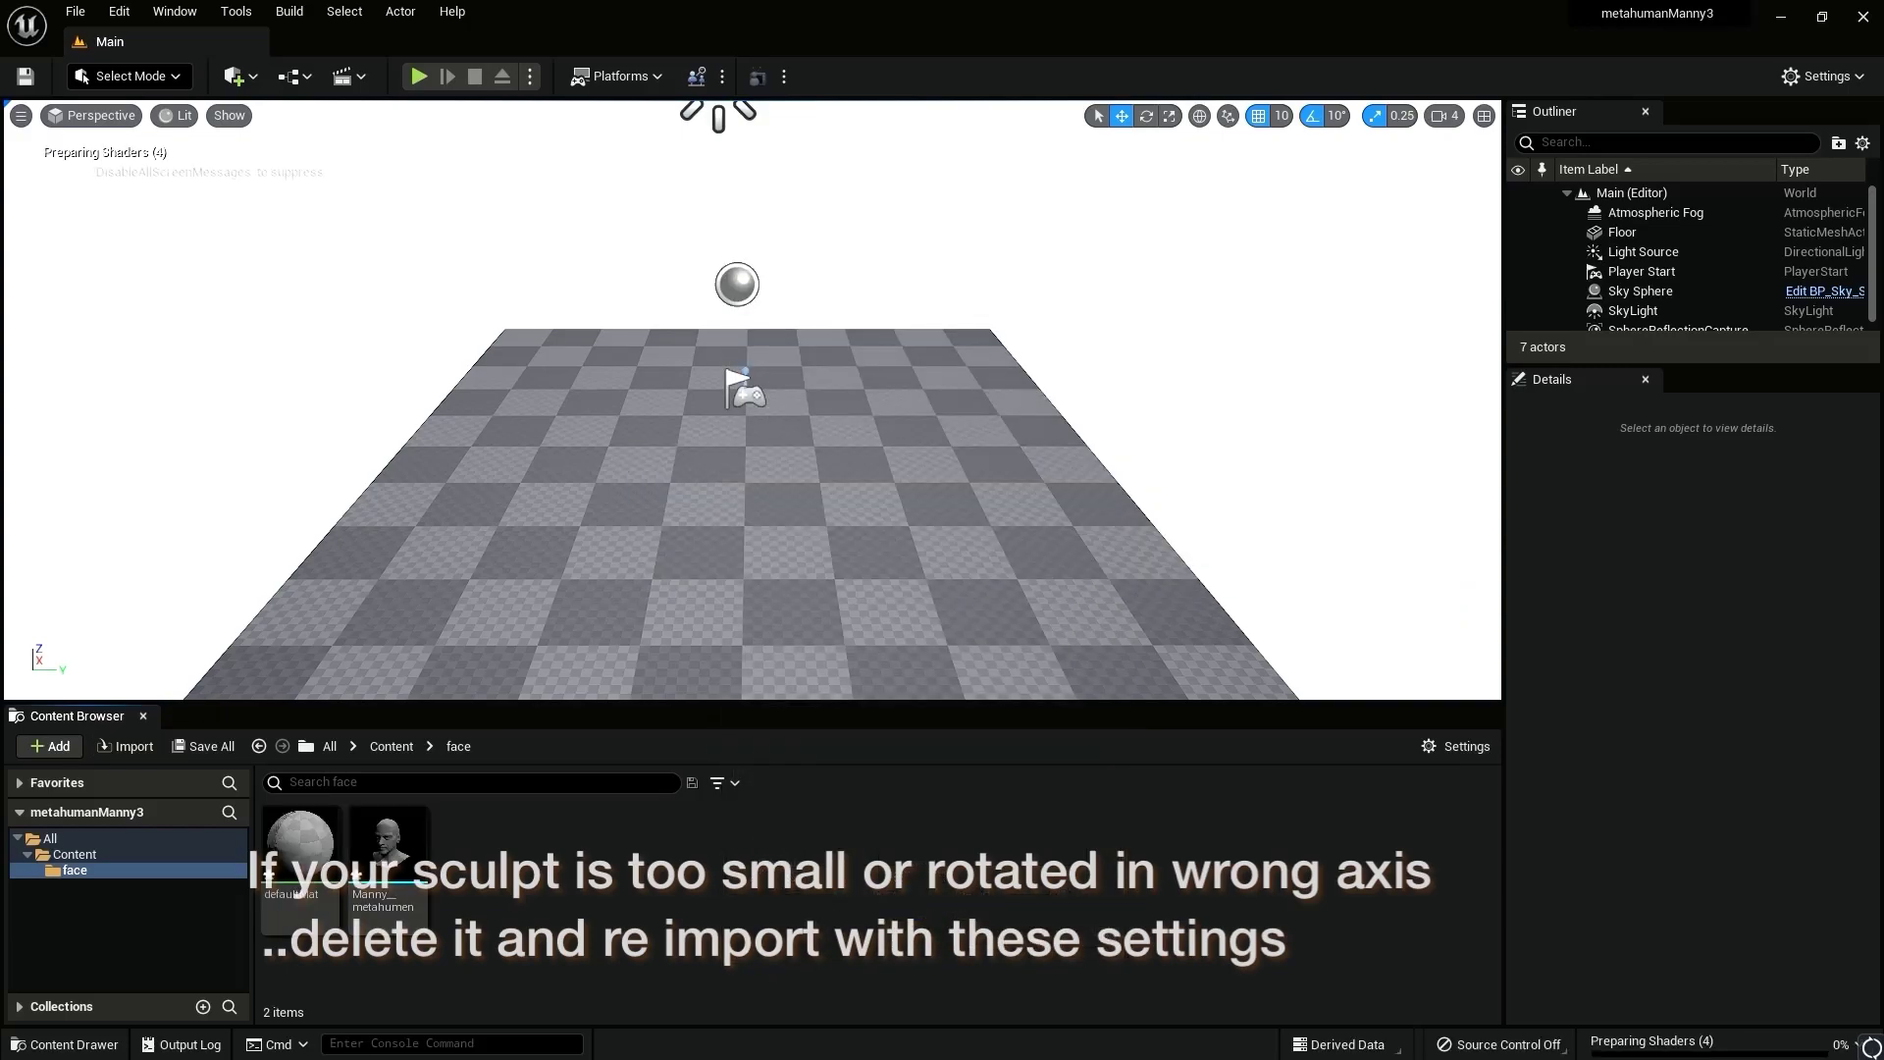
Save all imported assets and undock the Manny__metahumen mesh editor into a smaller window
{"action": "left_click", "coordinate": [203, 746]}
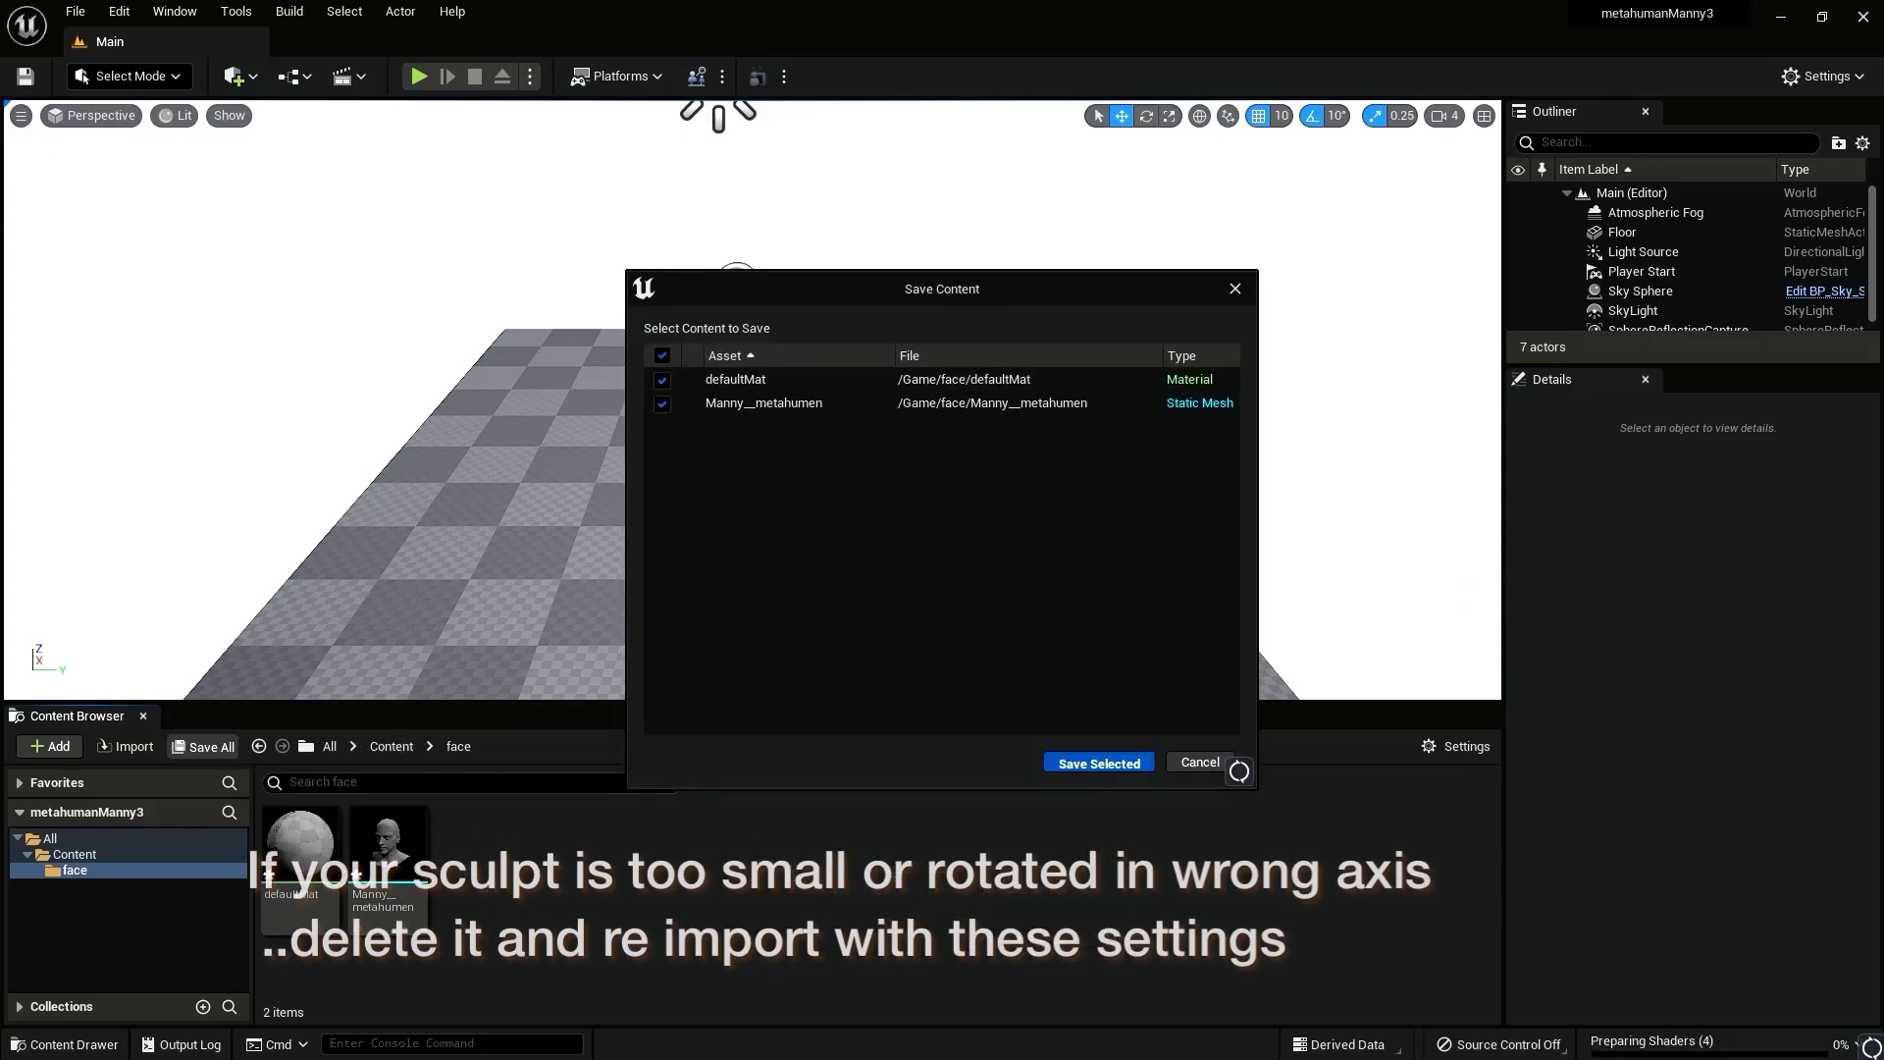
{"action": "key", "text": "Return"}
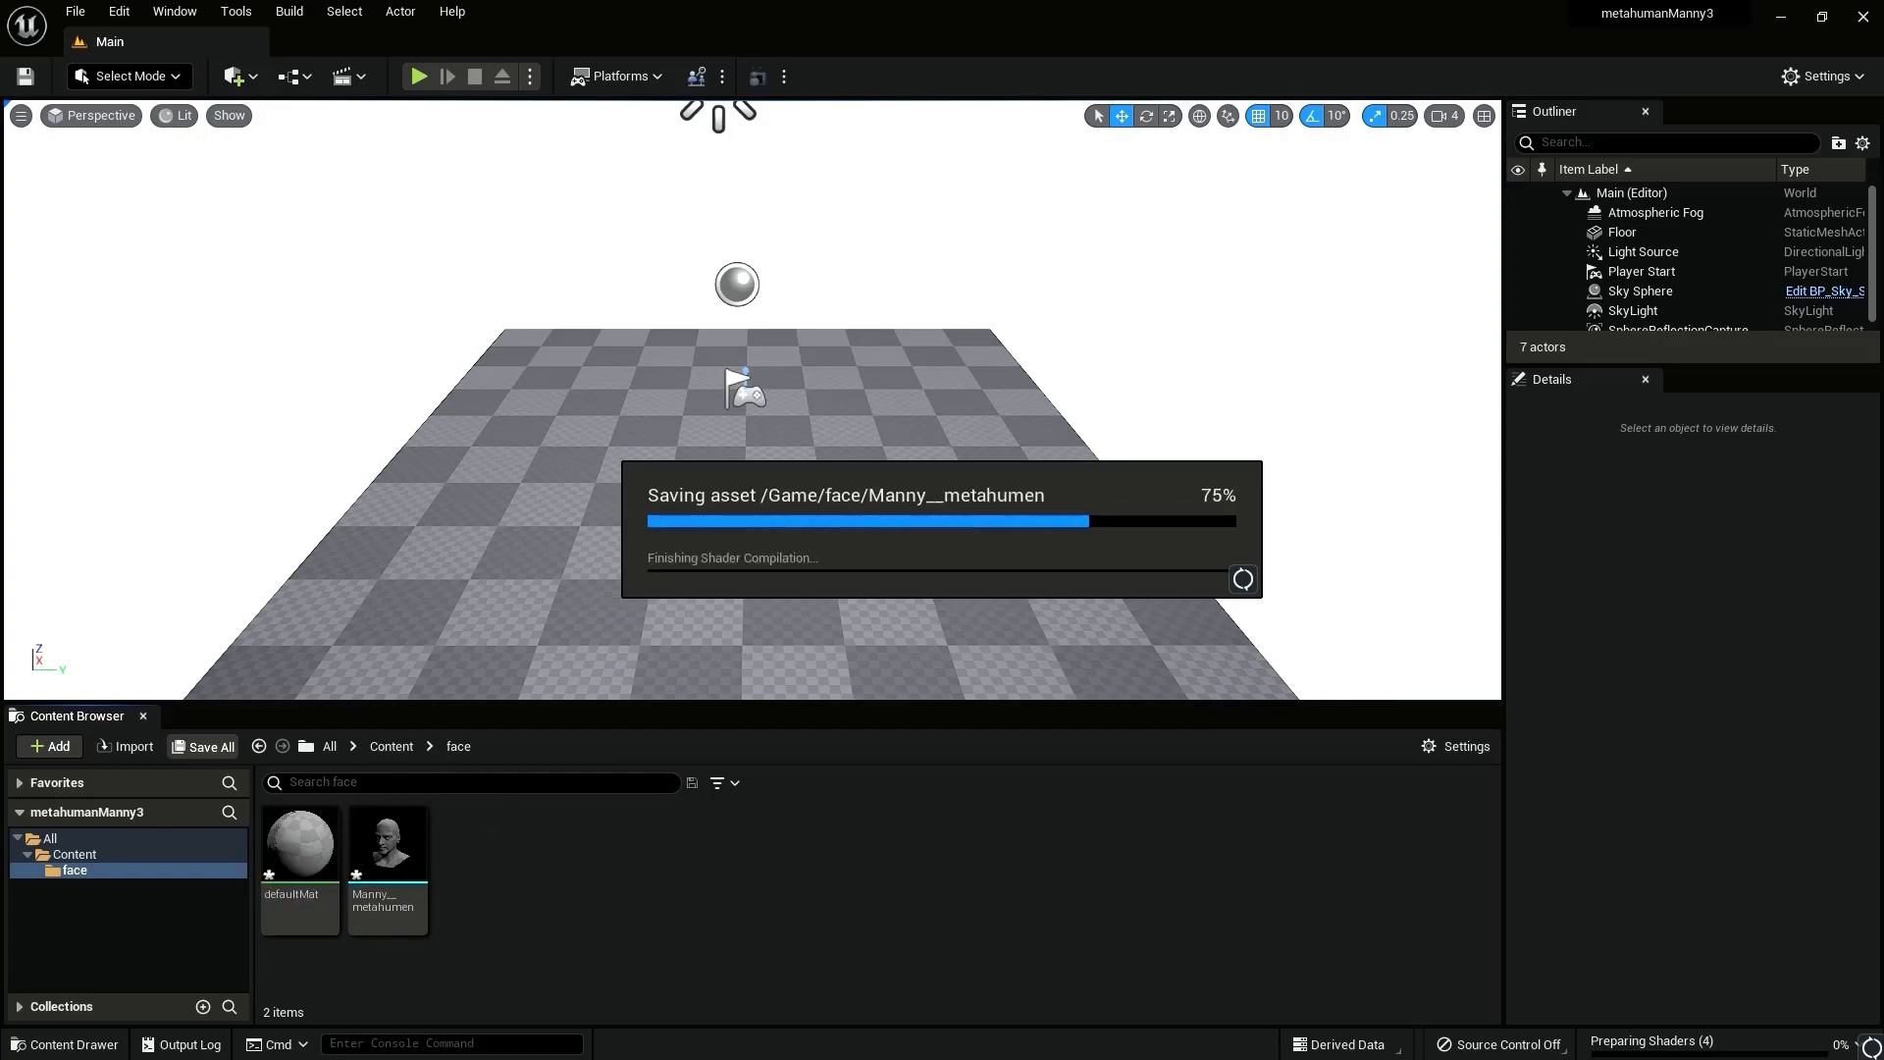
{"action": "double_click", "coordinate": [388, 854]}
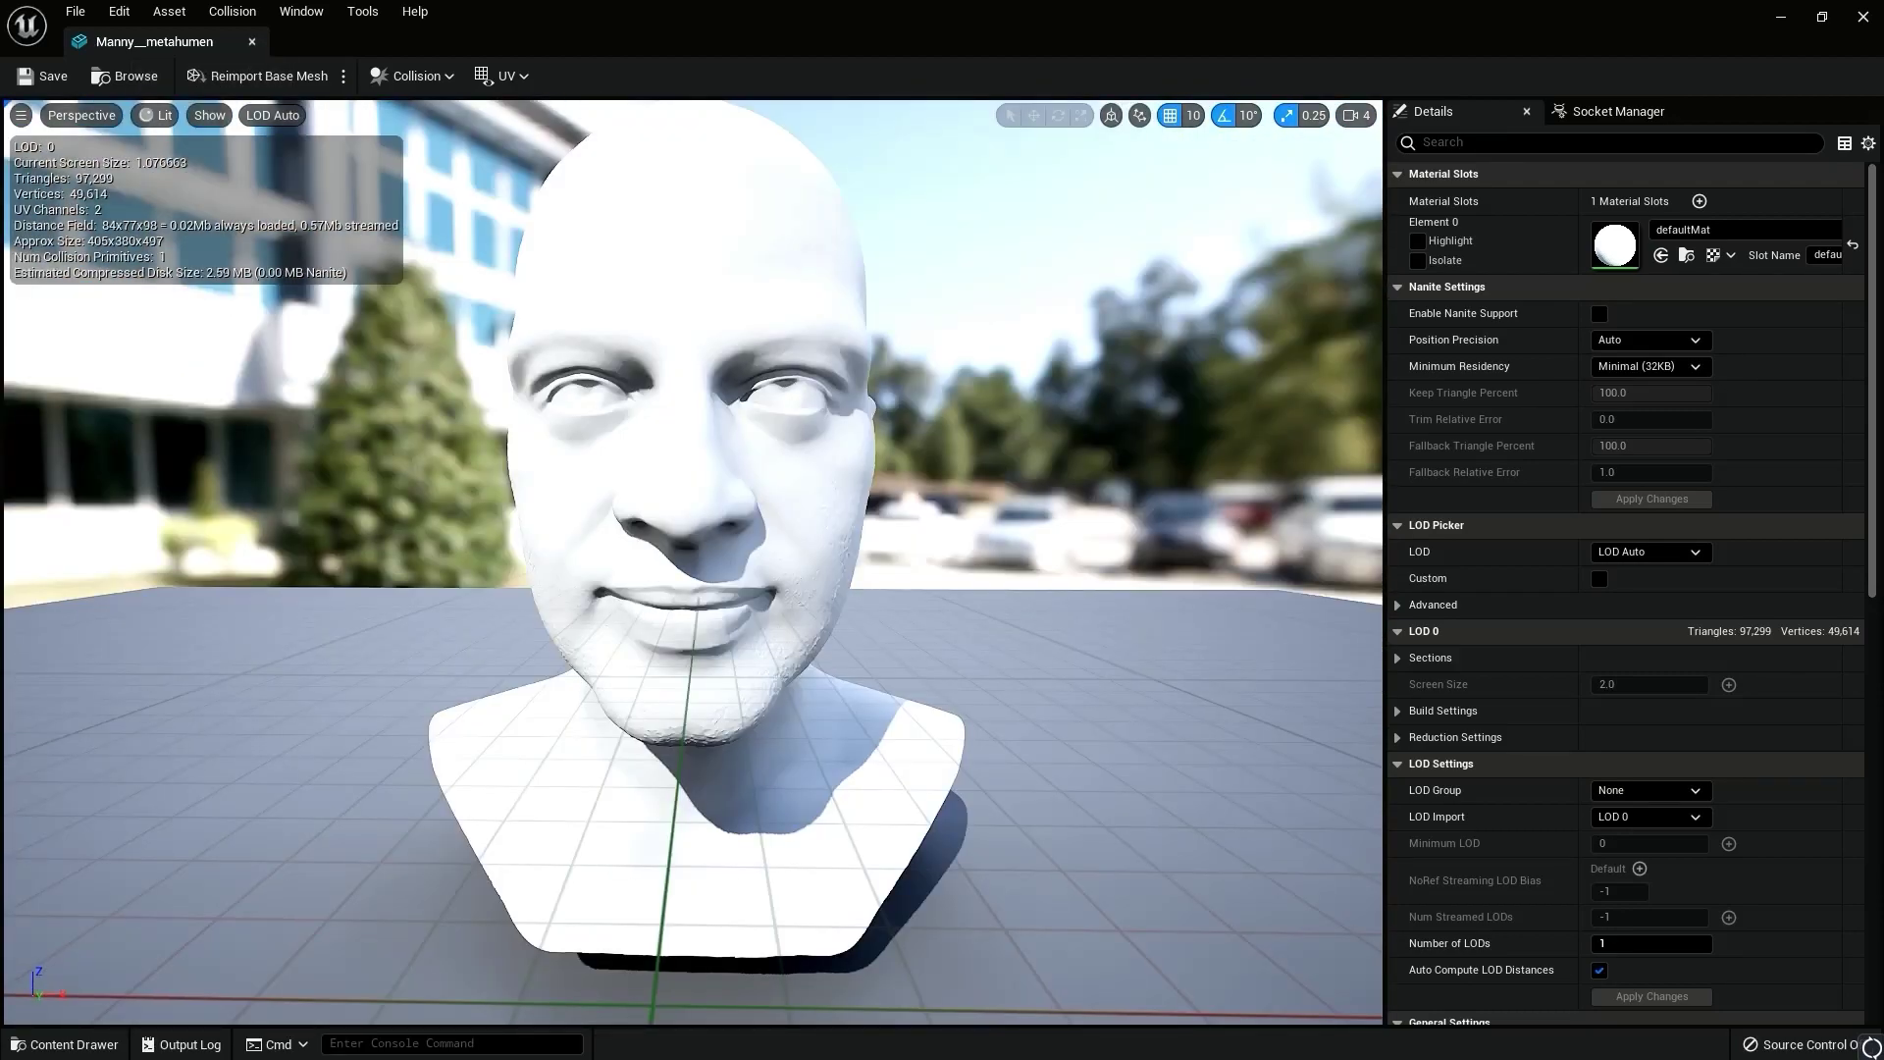
{"action": "left_click_drag", "start_coordinate": [157, 41], "coordinate": [452, 45]}
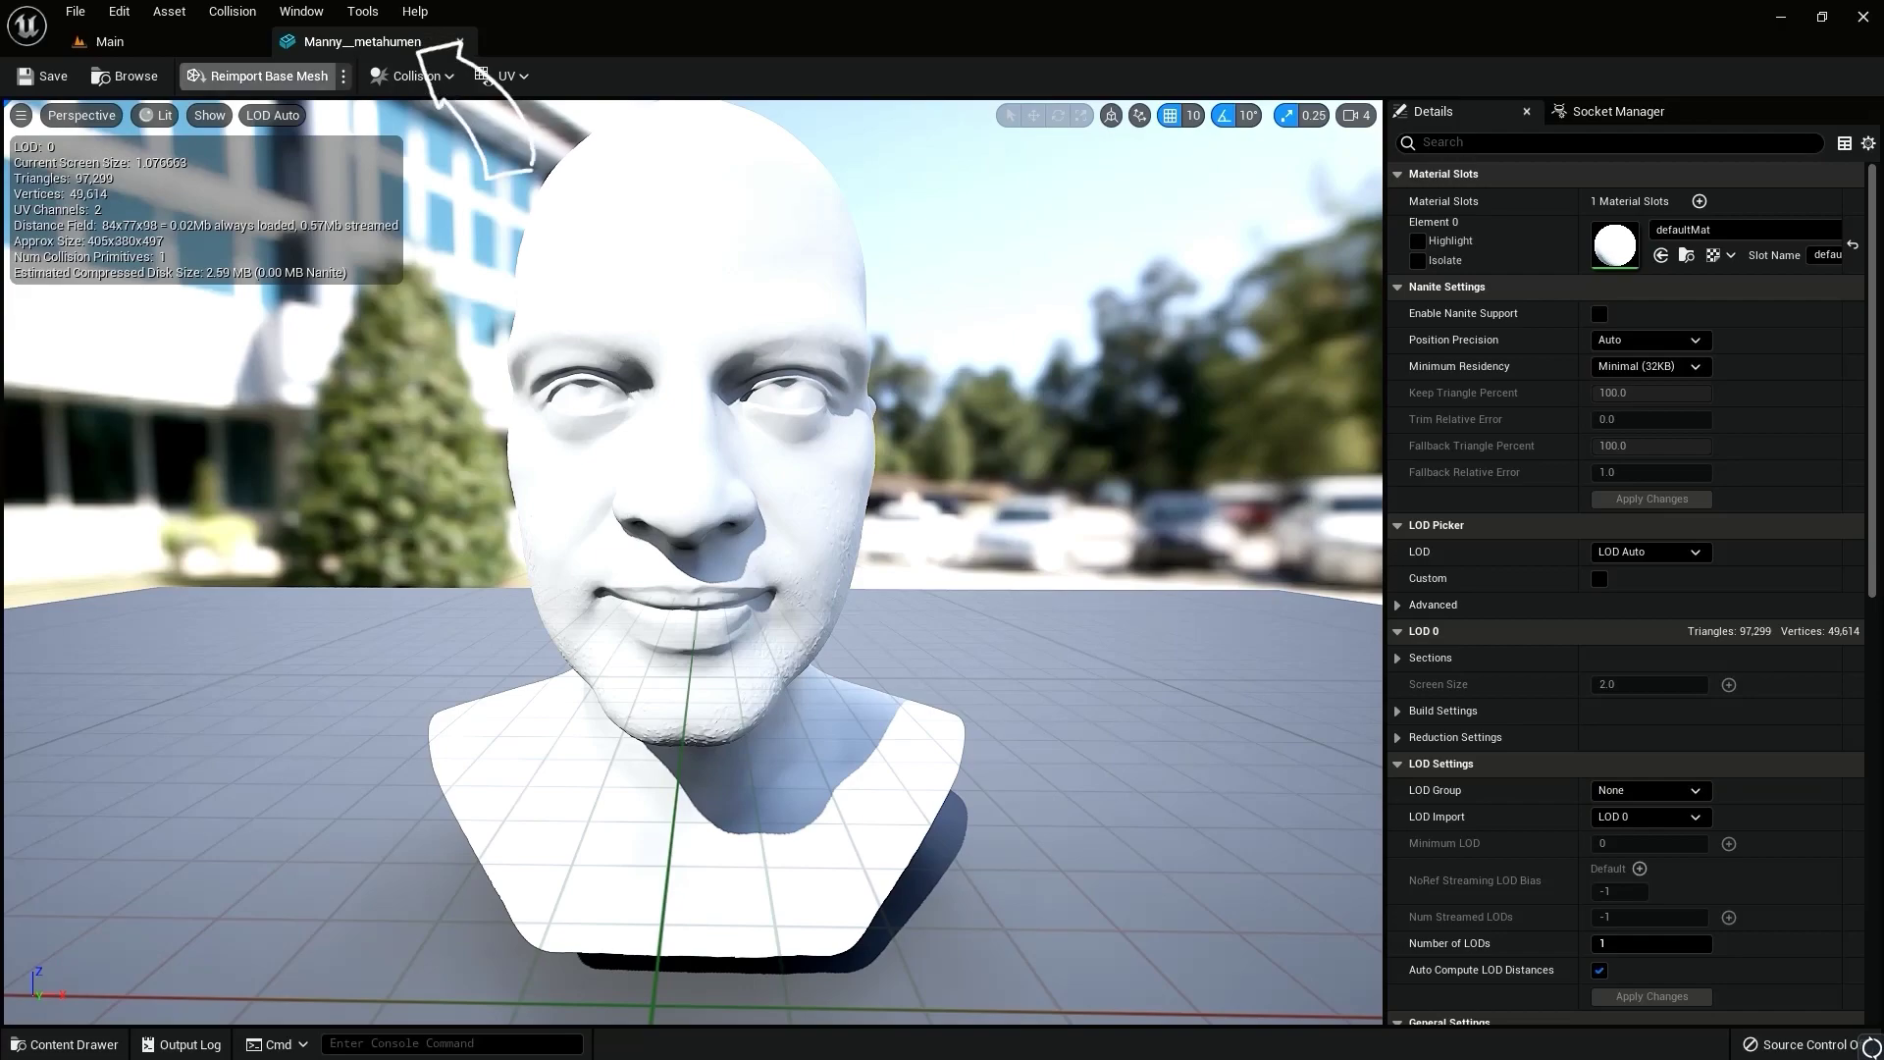
Switch between the mesh editor and the Main level, then open the defaultMat material
{"action": "left_click", "coordinate": [109, 42]}
{"action": "left_click", "coordinate": [353, 41]}
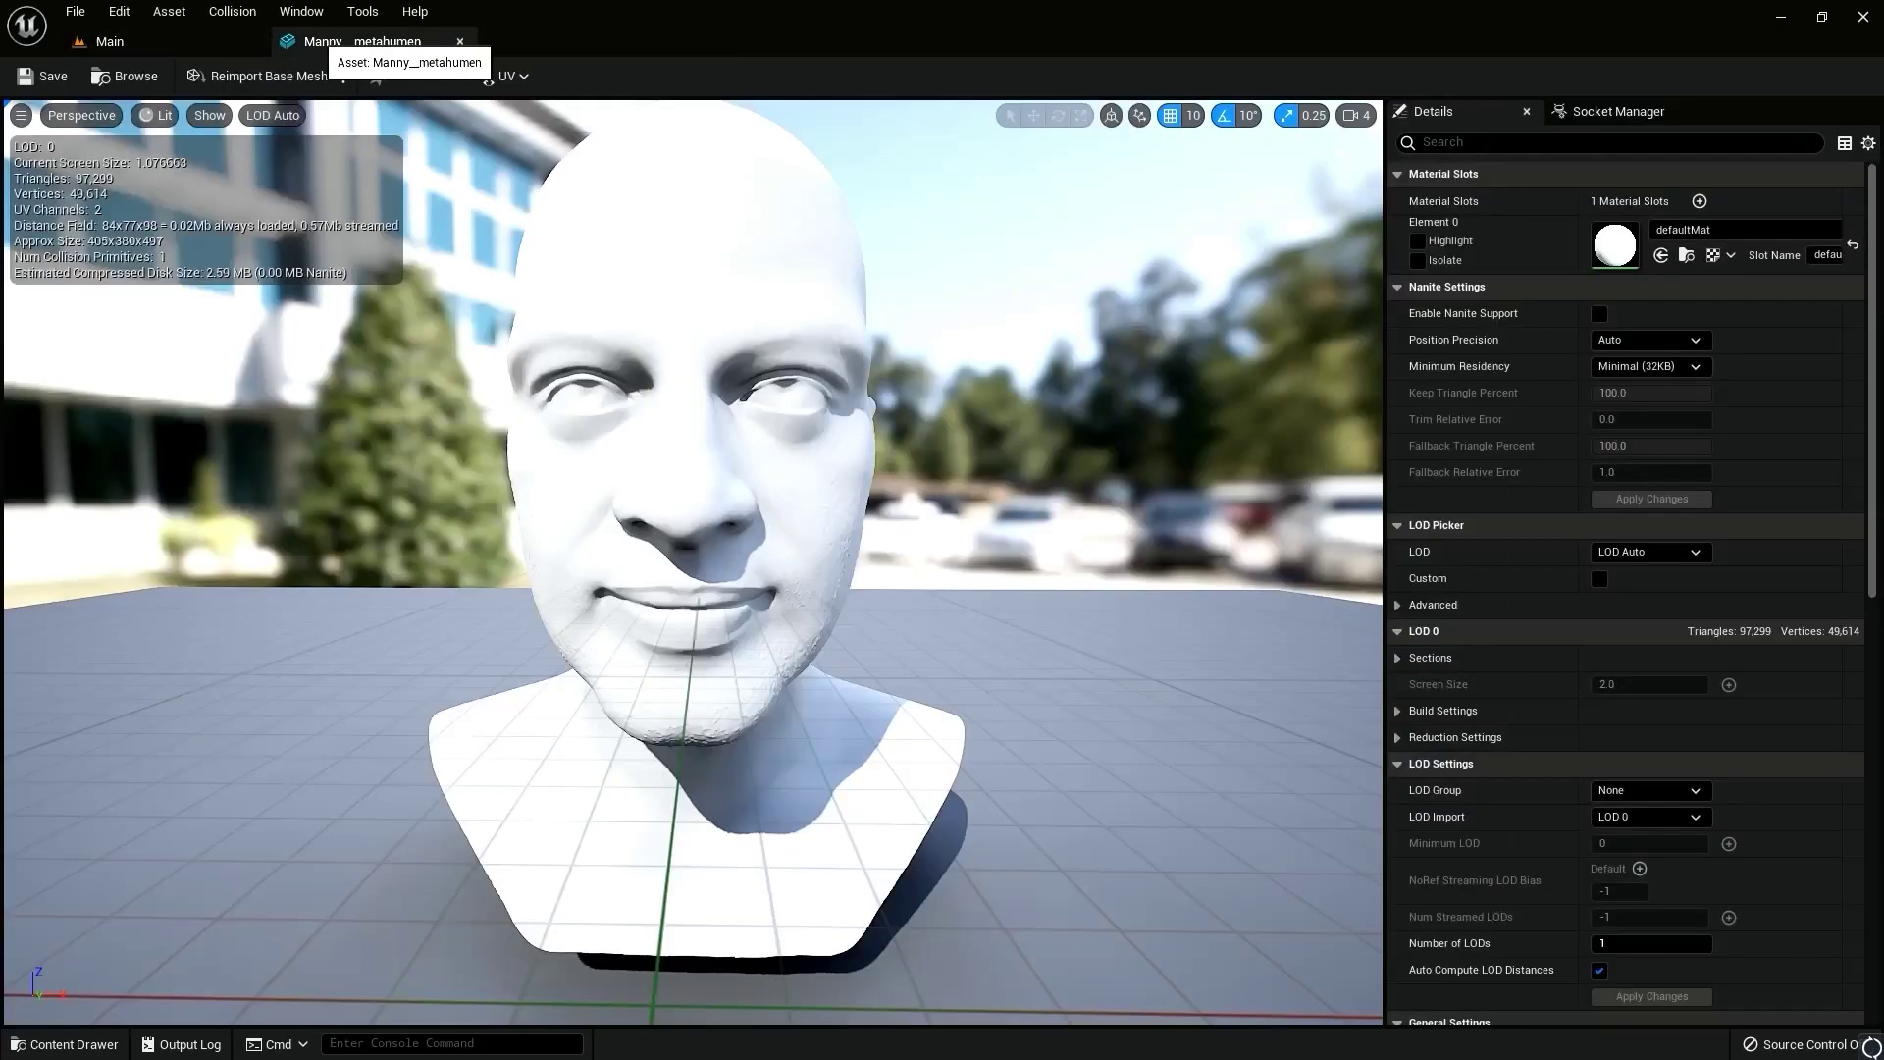
{"action": "left_click", "coordinate": [157, 43]}
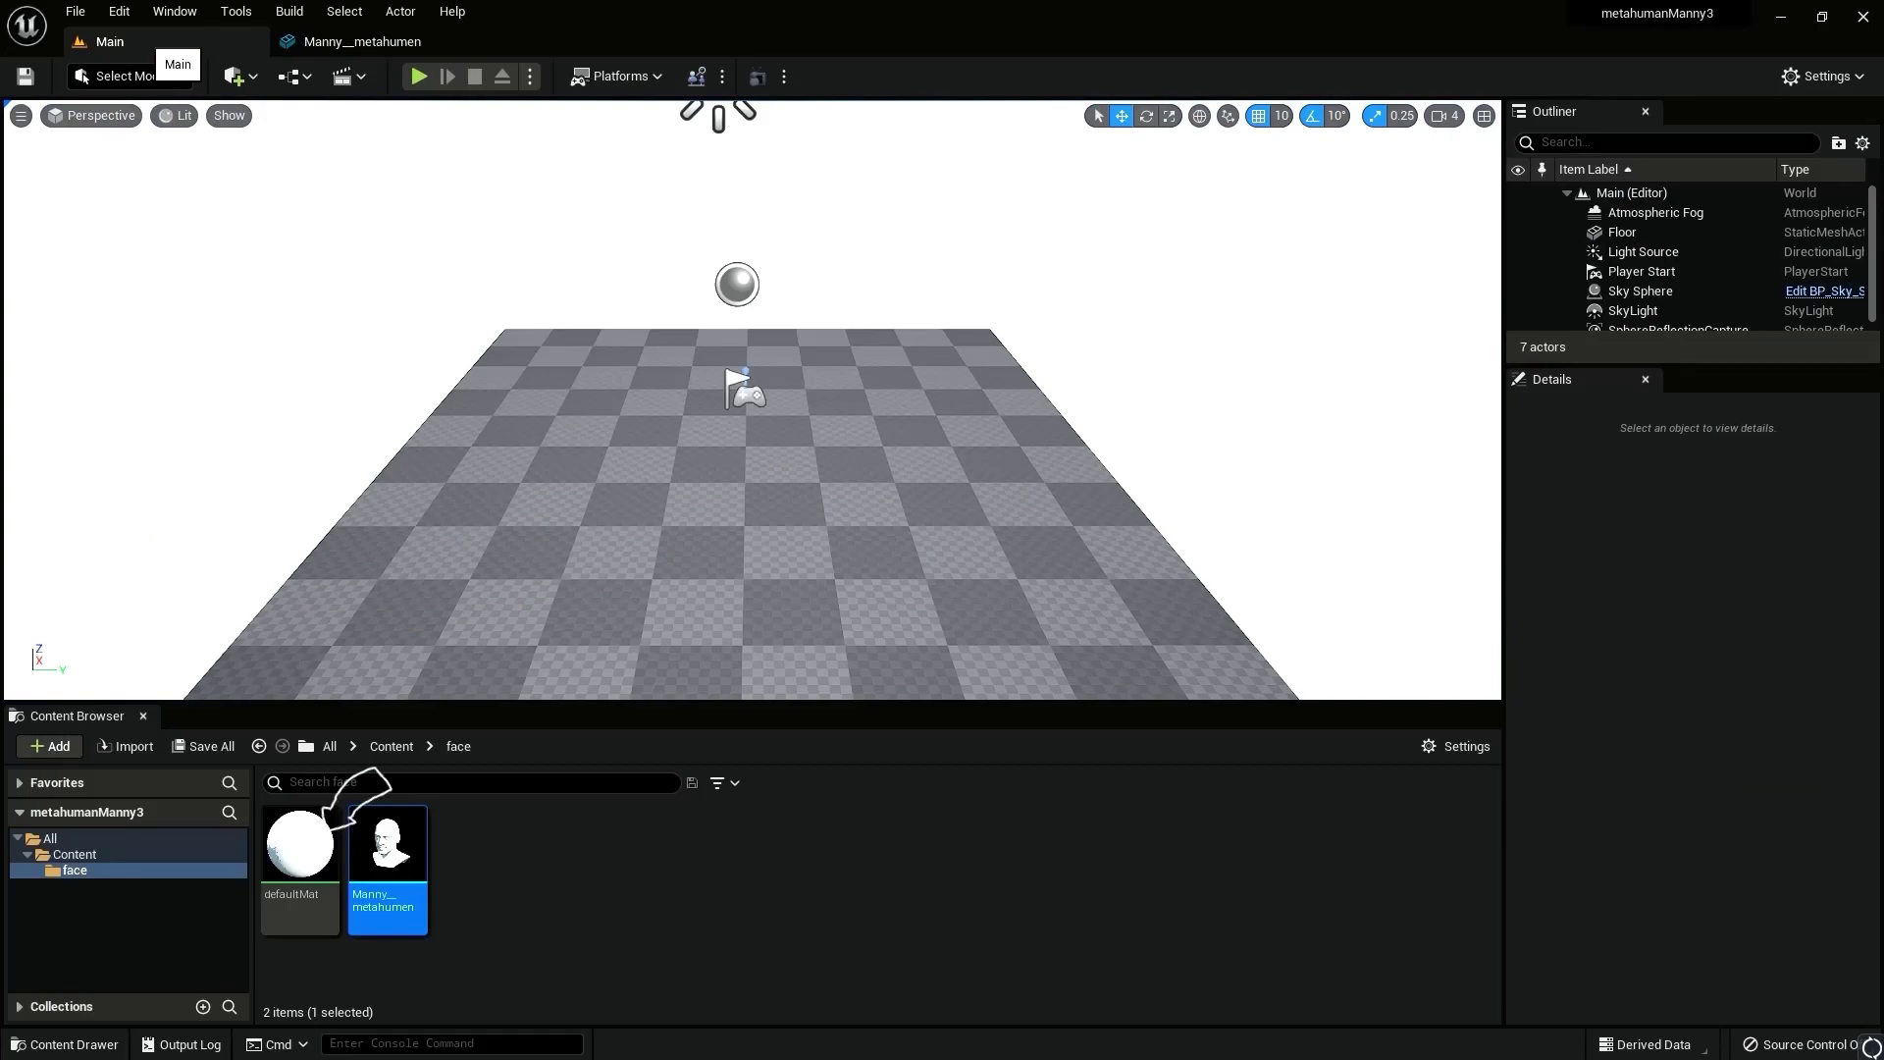
{"action": "double_click", "coordinate": [300, 844]}
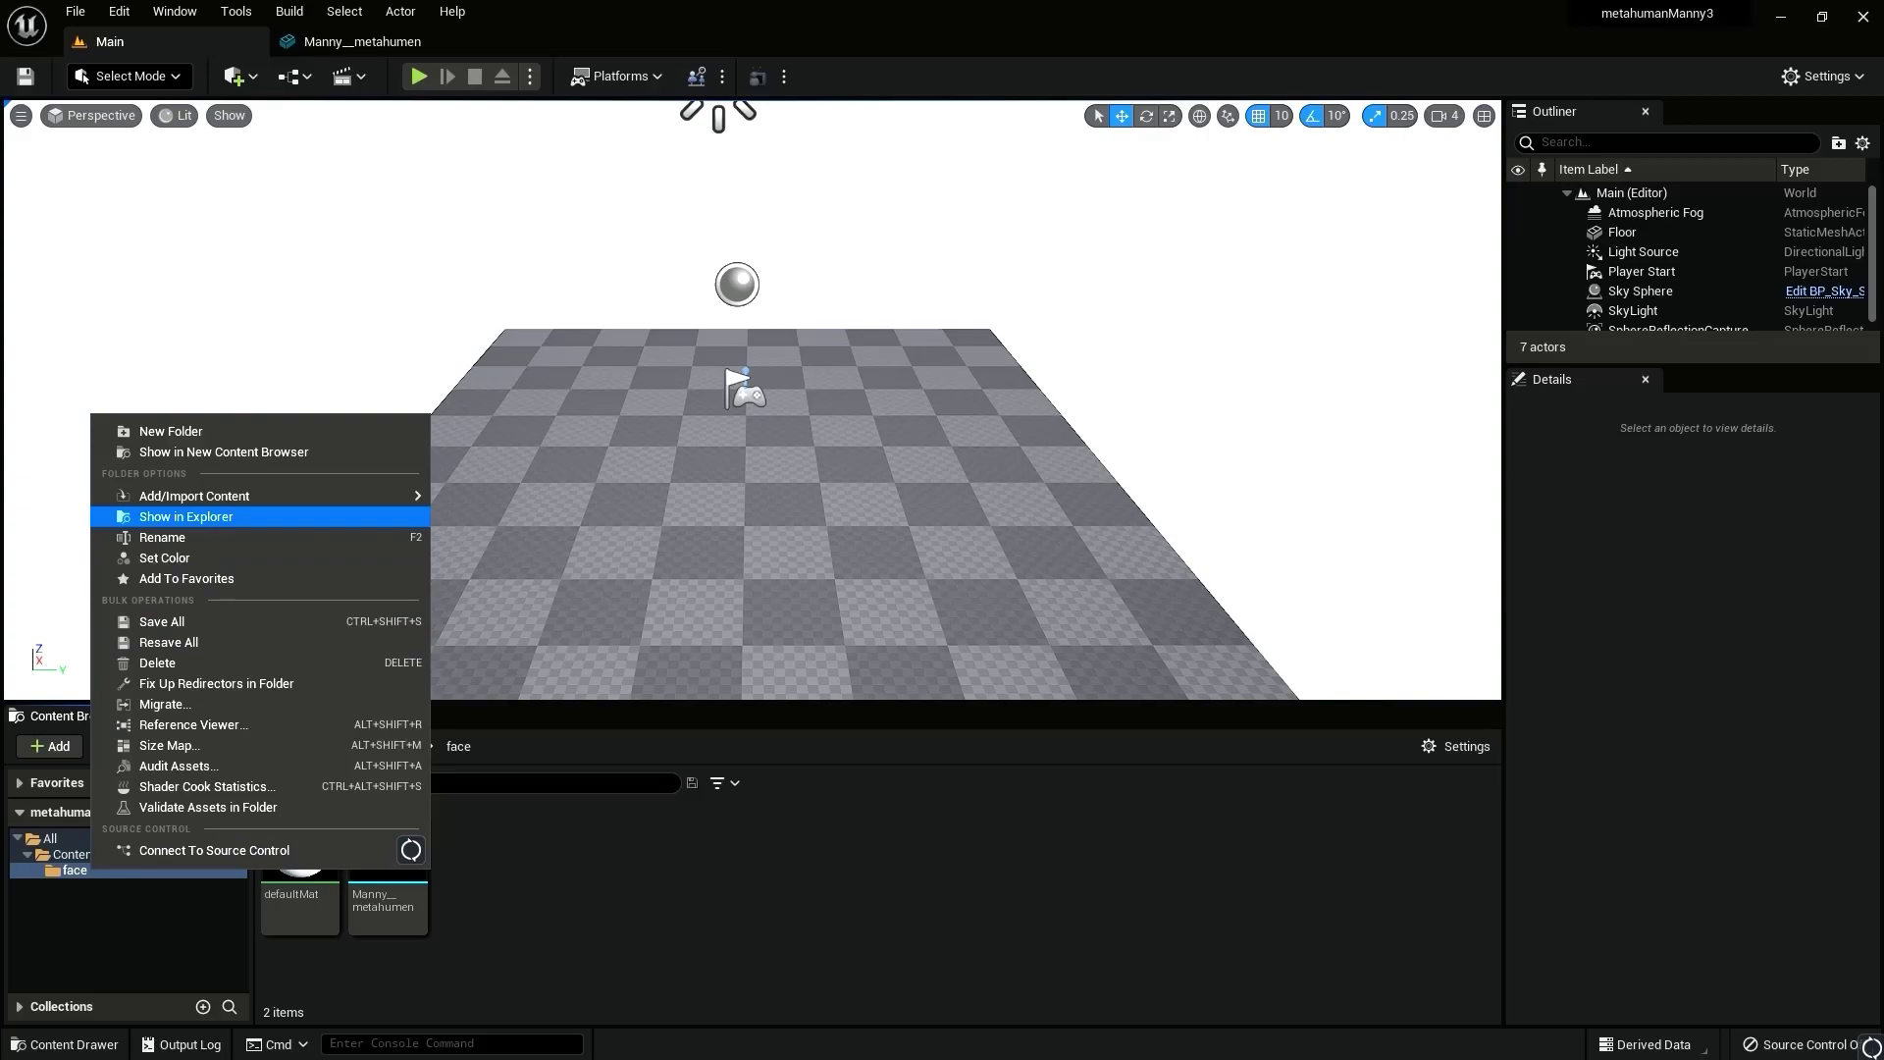
Add a MetaHuman Identity asset via the 'meta' search, keeping the default name NewMetaHumanIdentity
{"action": "mouse_move", "coordinate": [246, 495]}
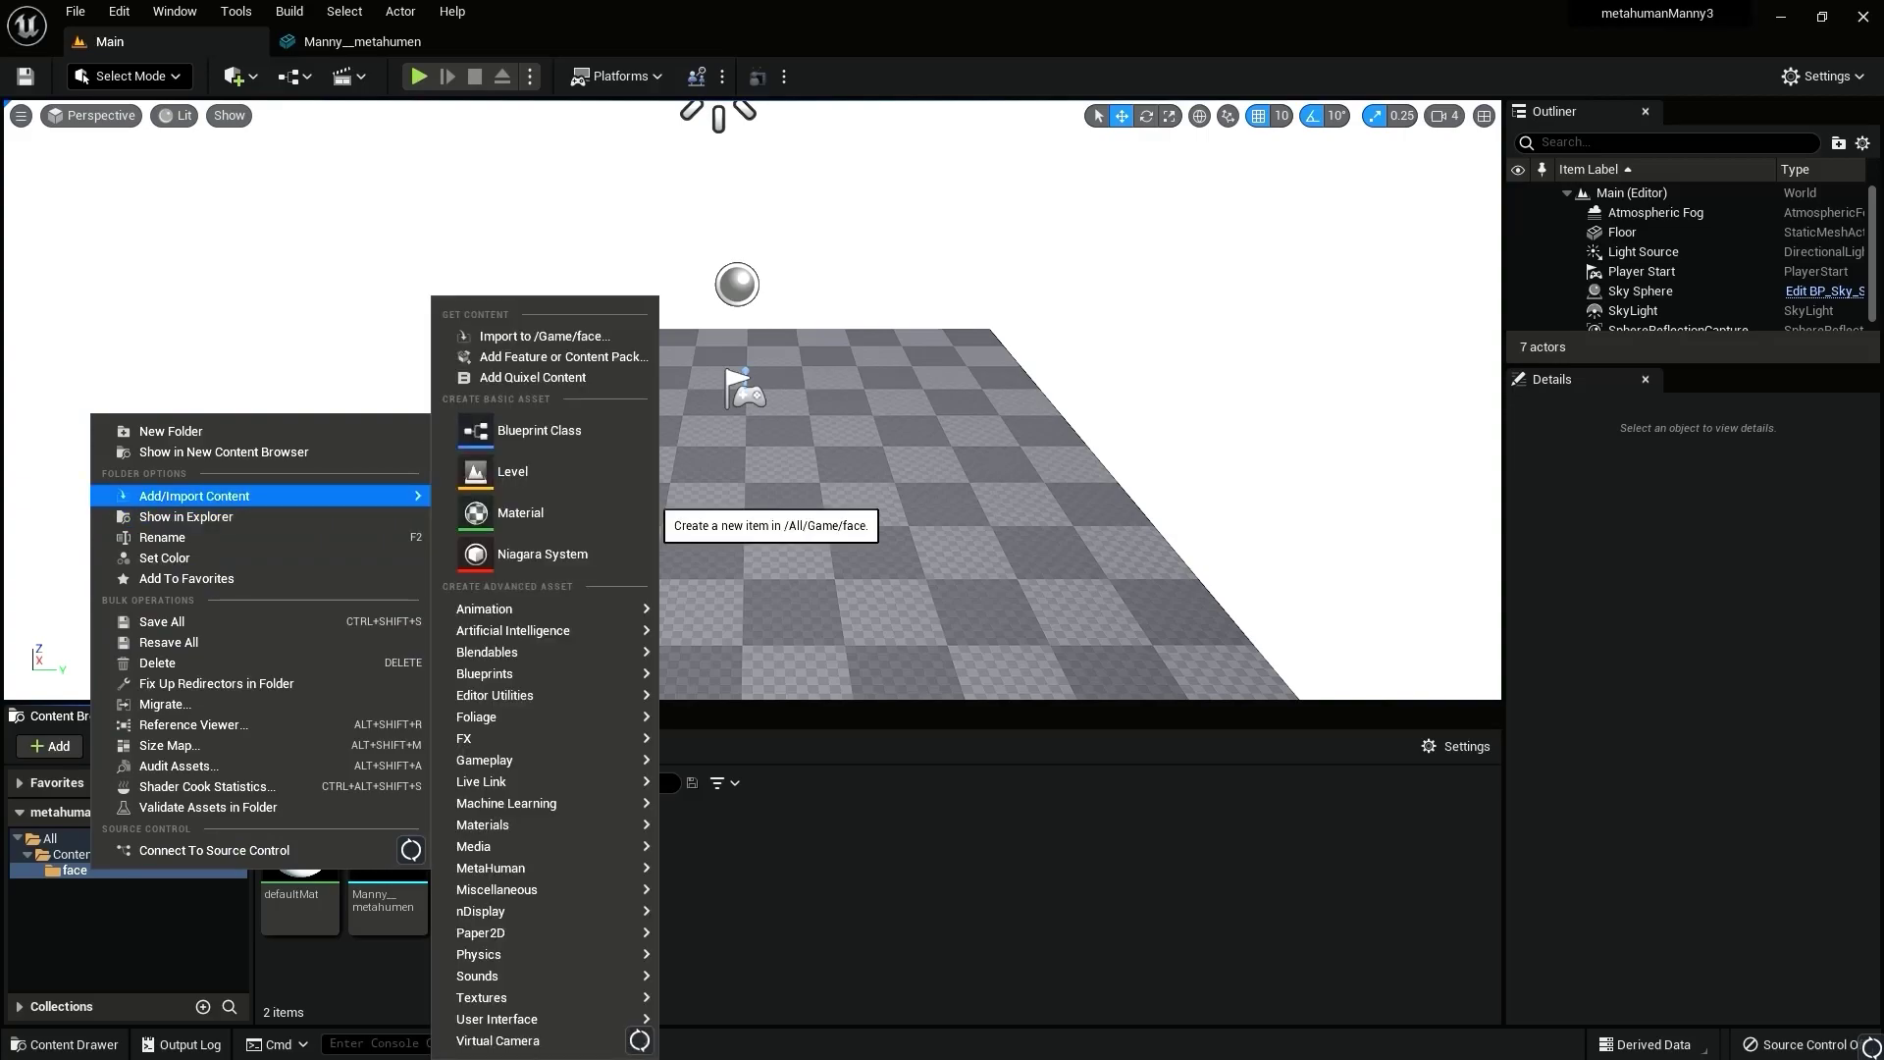
{"action": "type", "text": "m"}
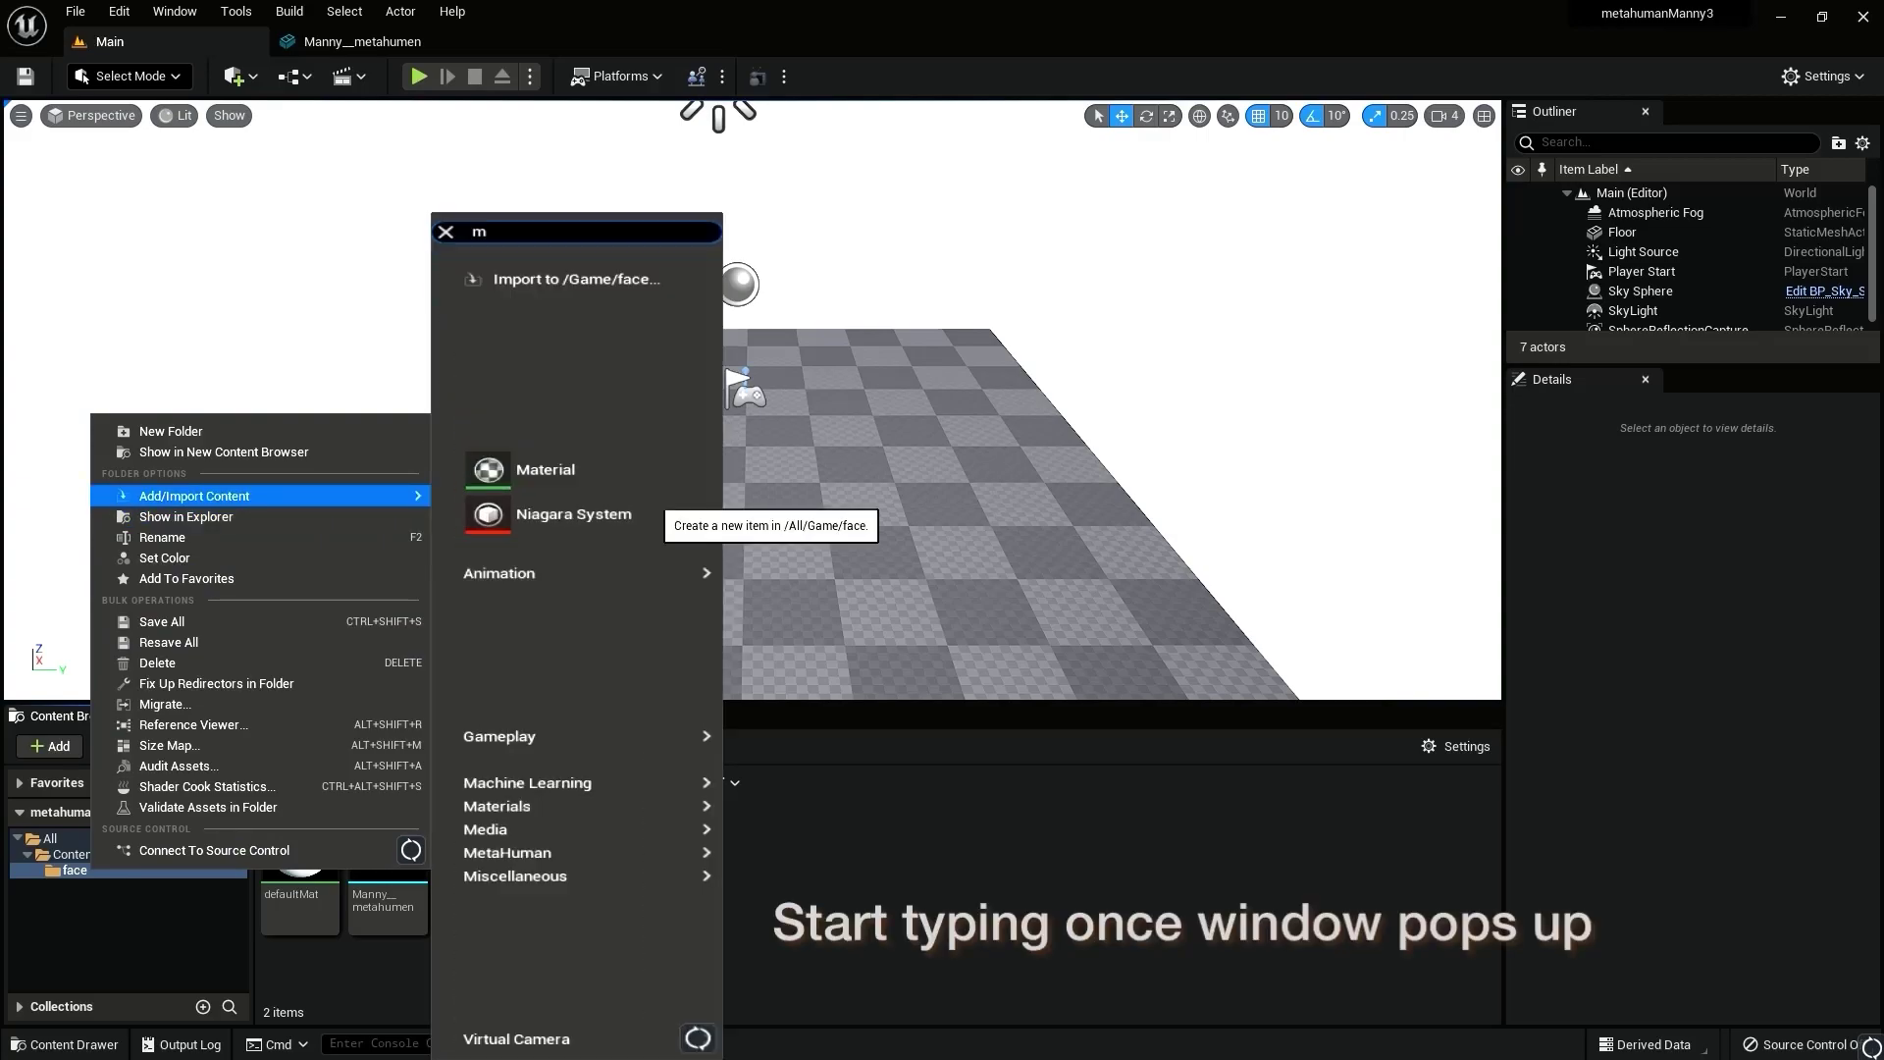
{"action": "type", "text": "eta"}
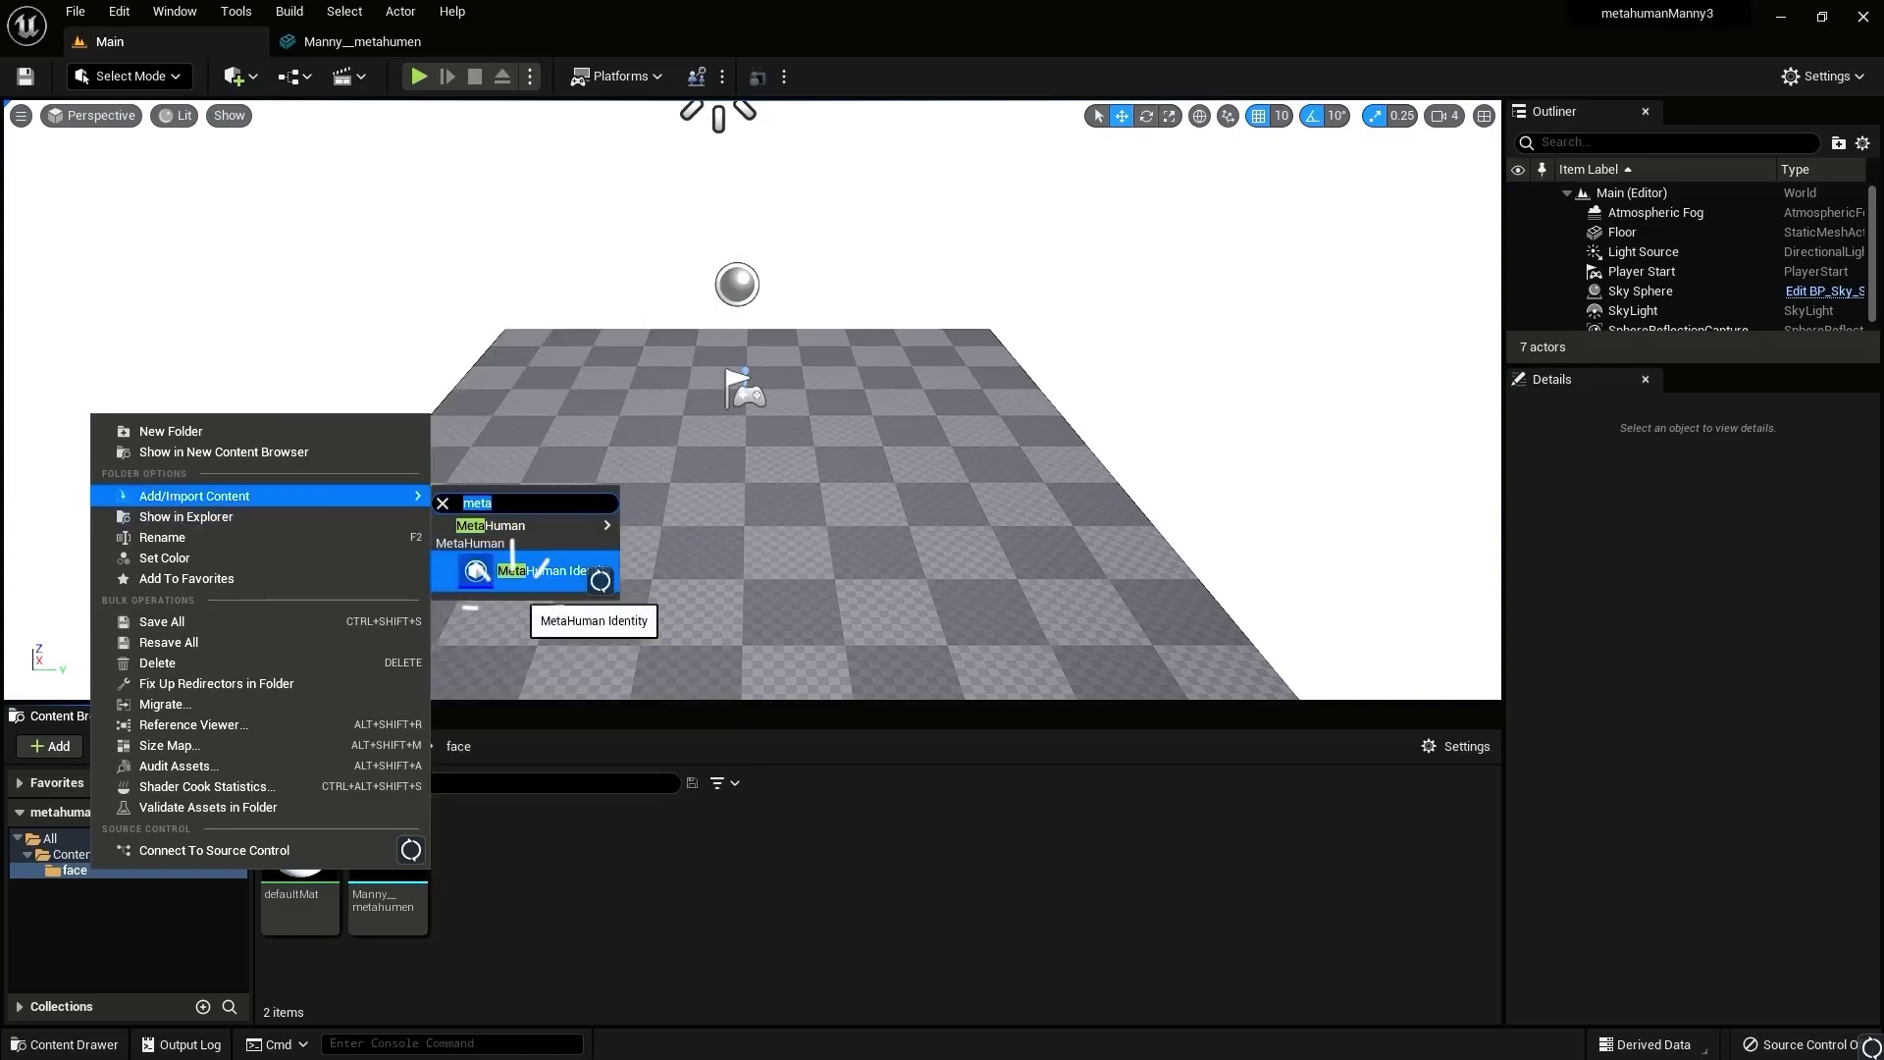
{"action": "left_click", "coordinate": [512, 577]}
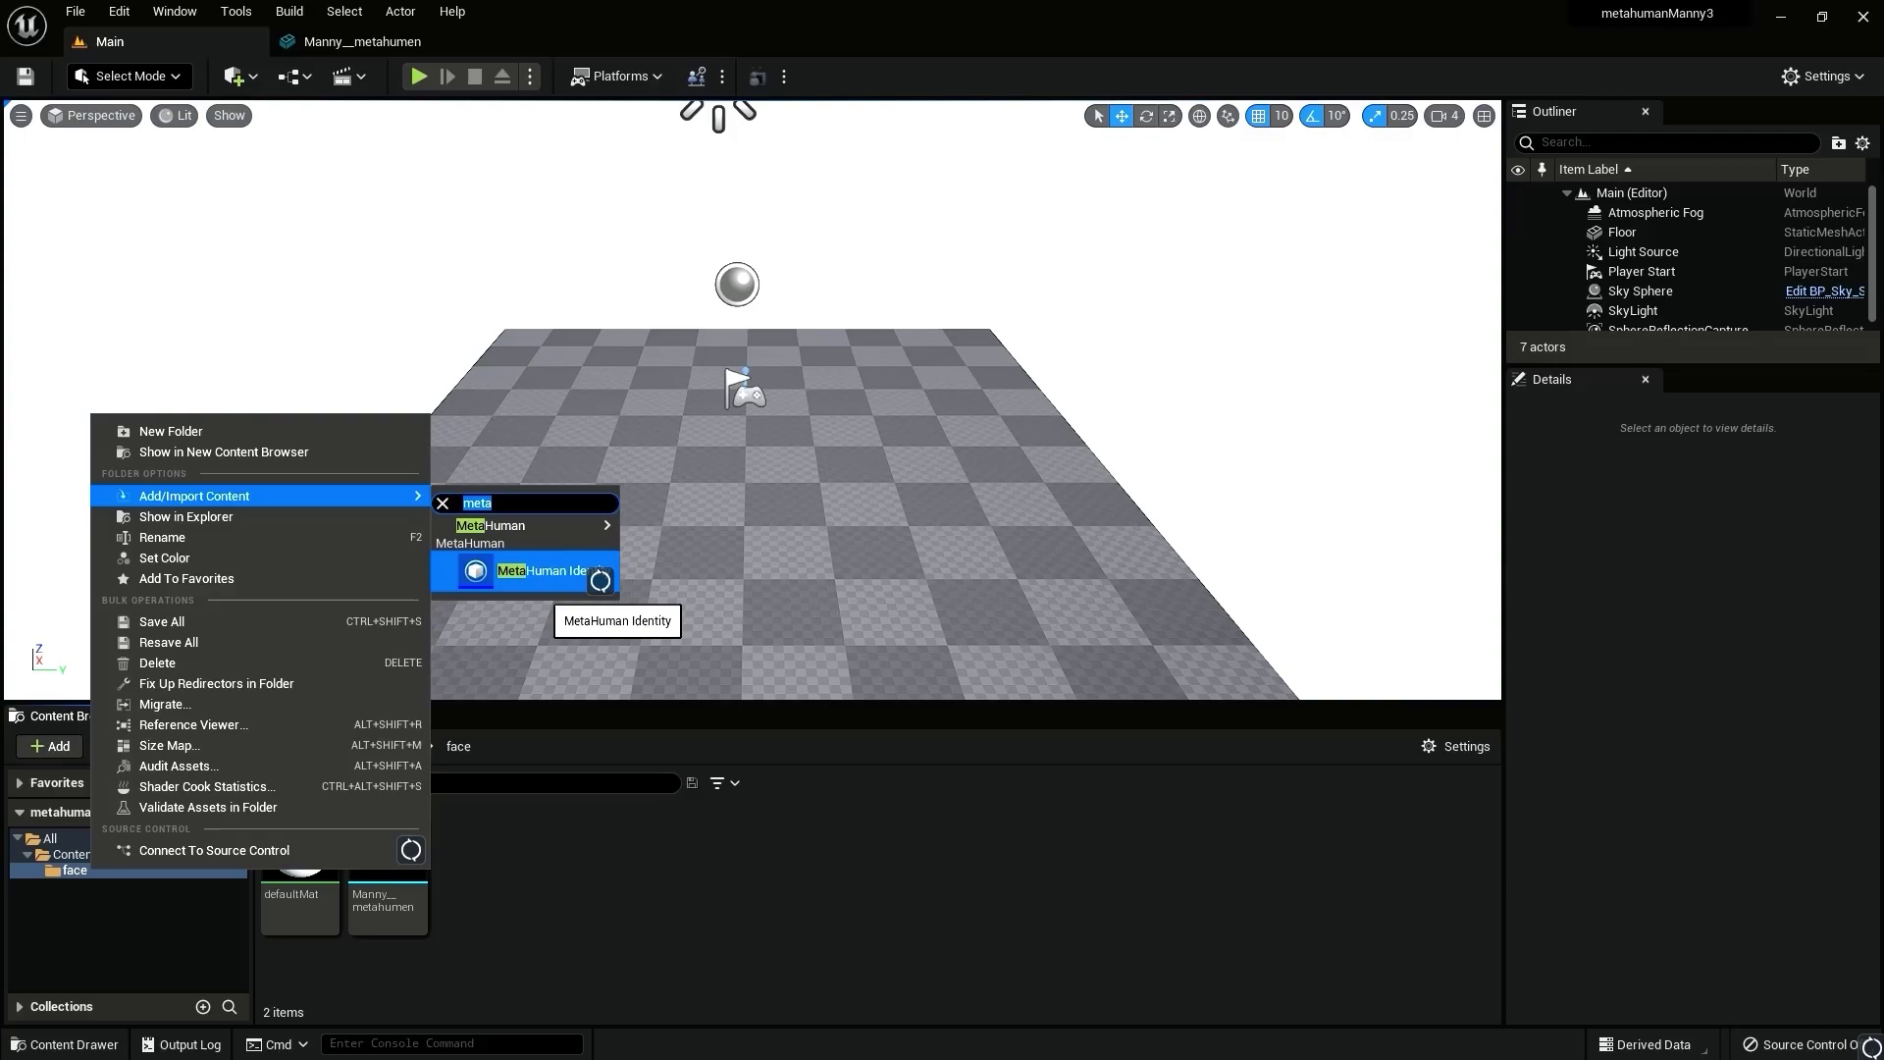
{"action": "left_click", "coordinate": [549, 571]}
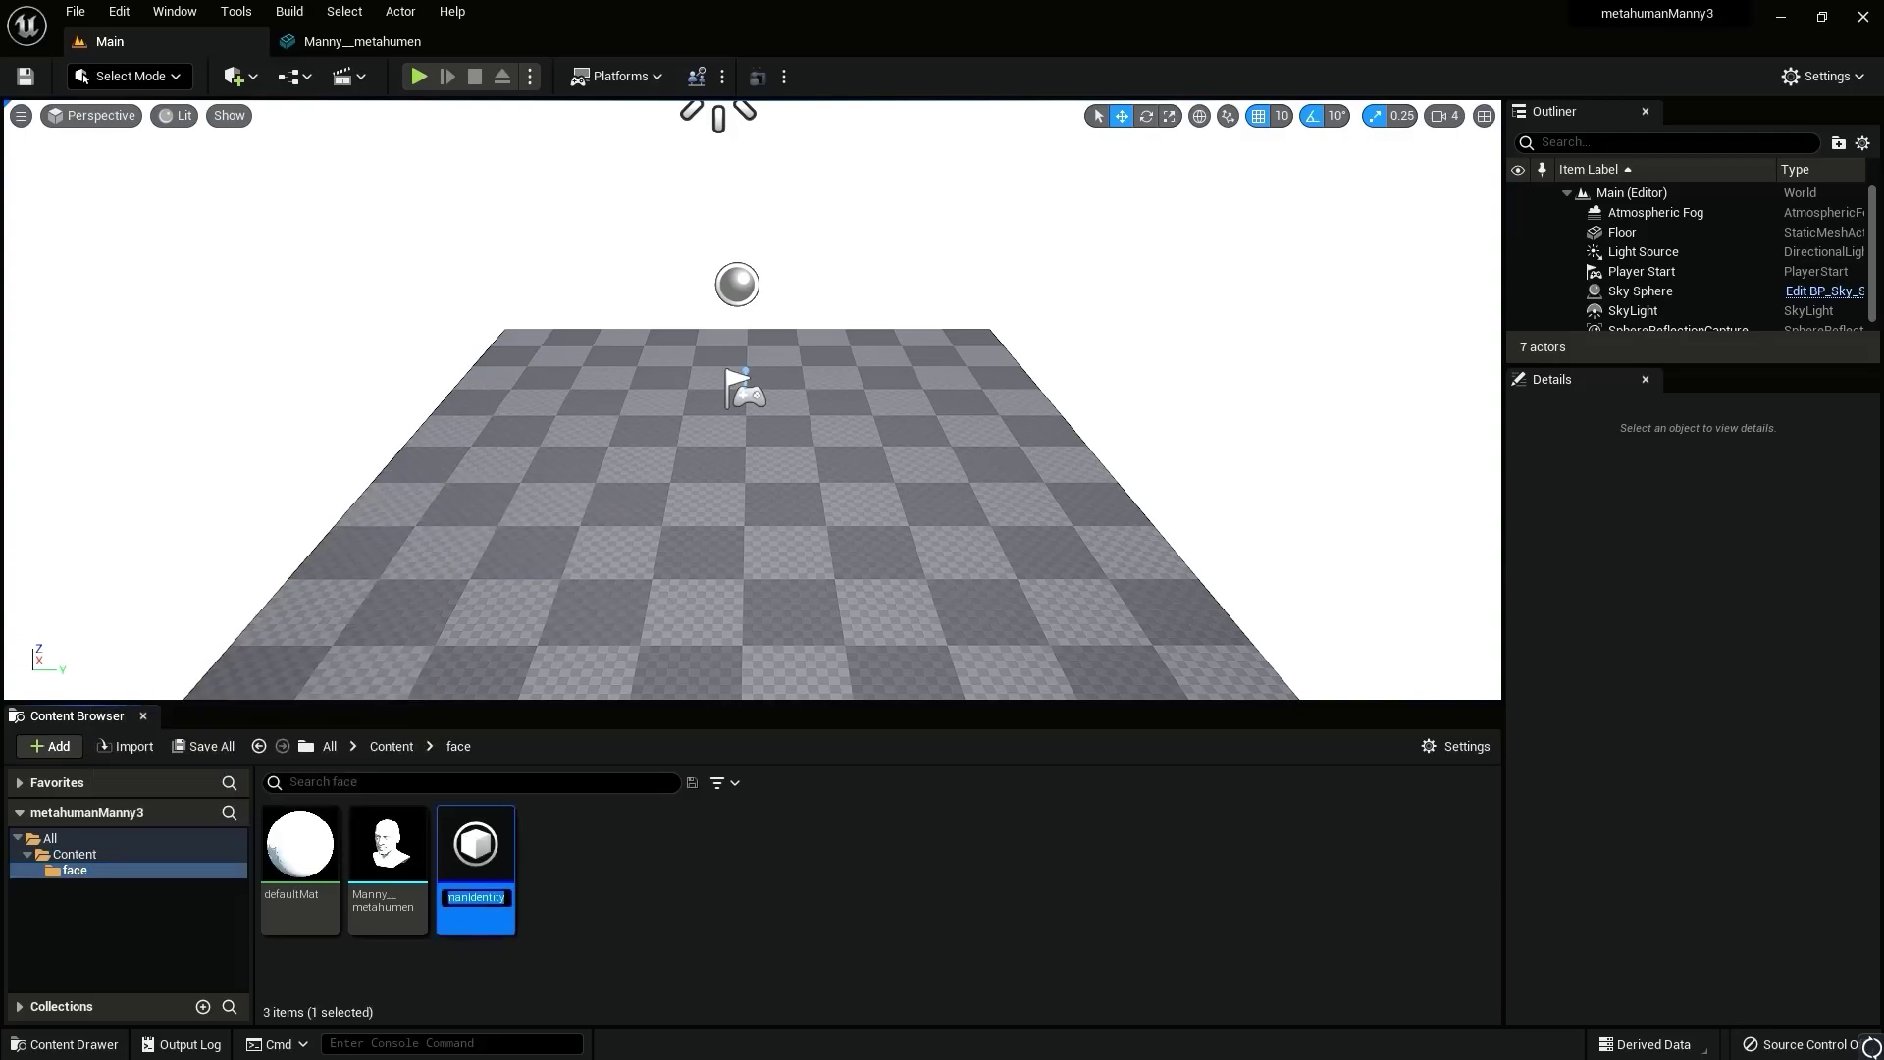
{"action": "key", "text": "Return"}
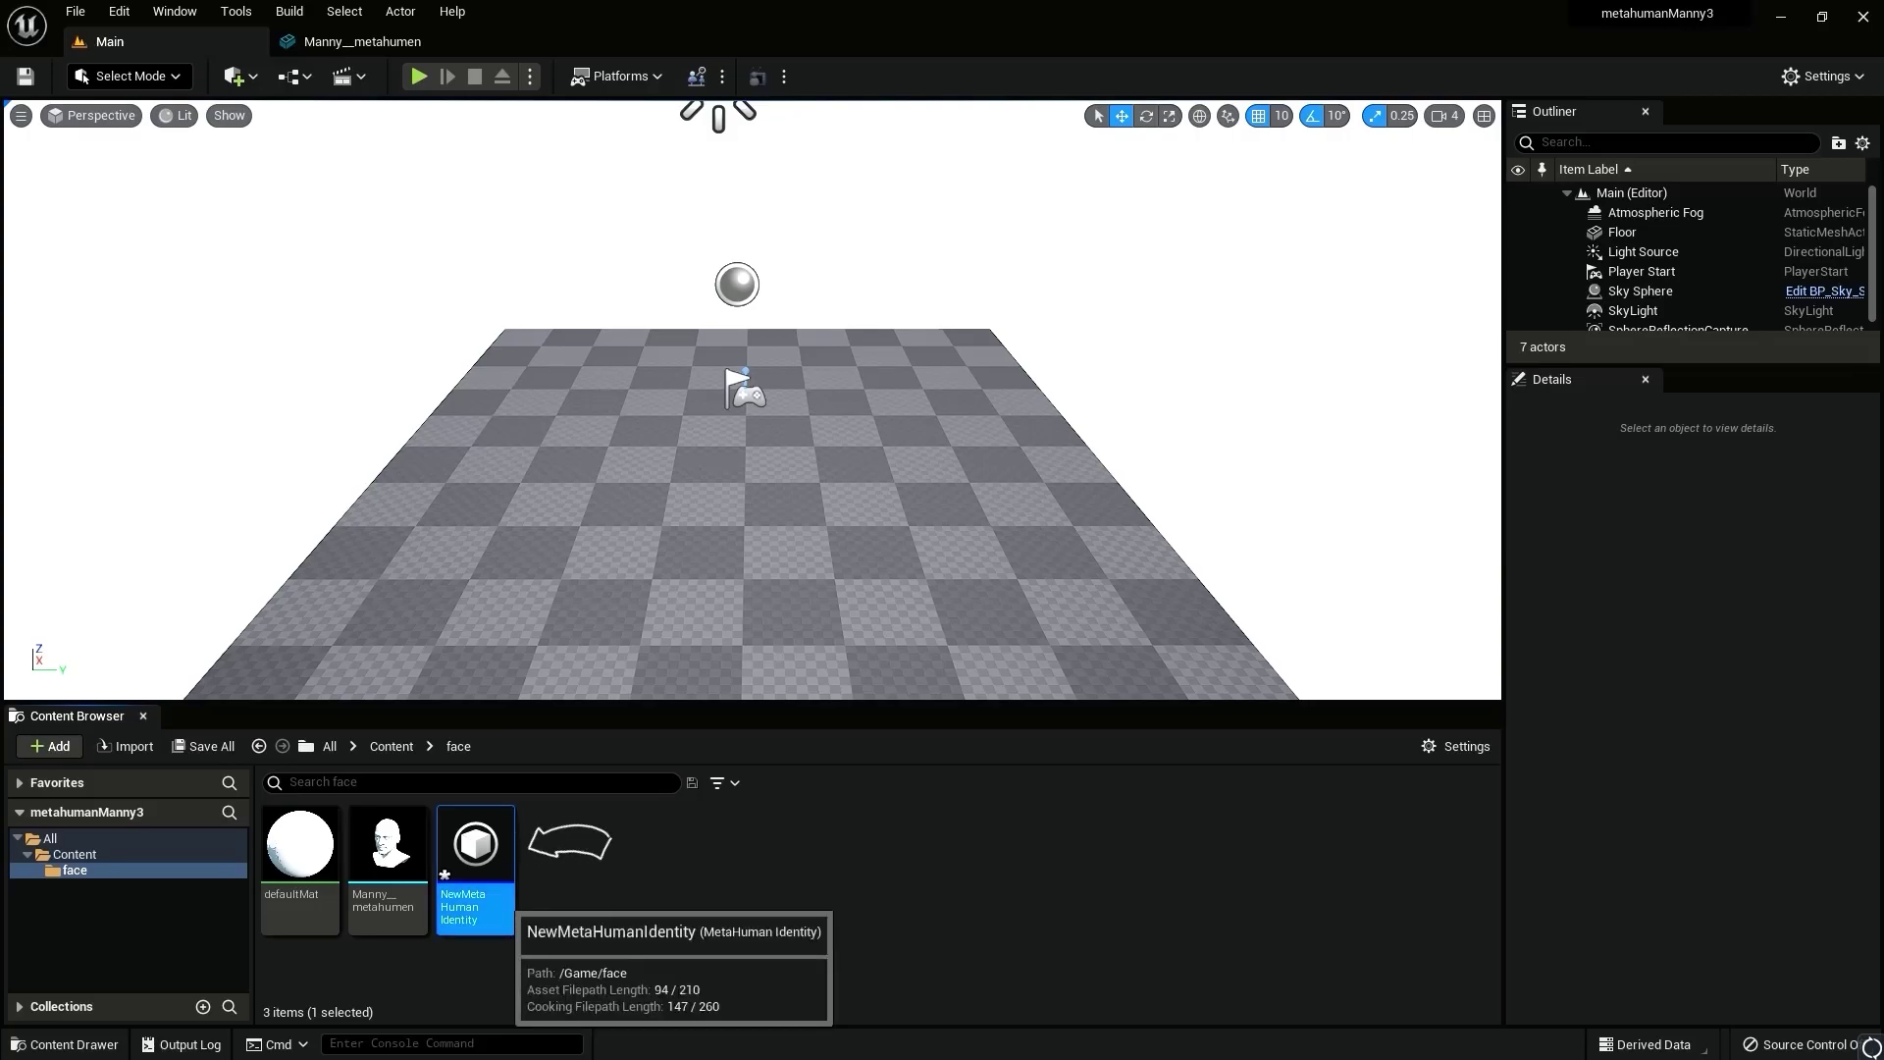
Open NewMetaHumanIdentity and choose Sign in with Epic Games at the login prompt
{"action": "double_click", "coordinate": [476, 854]}
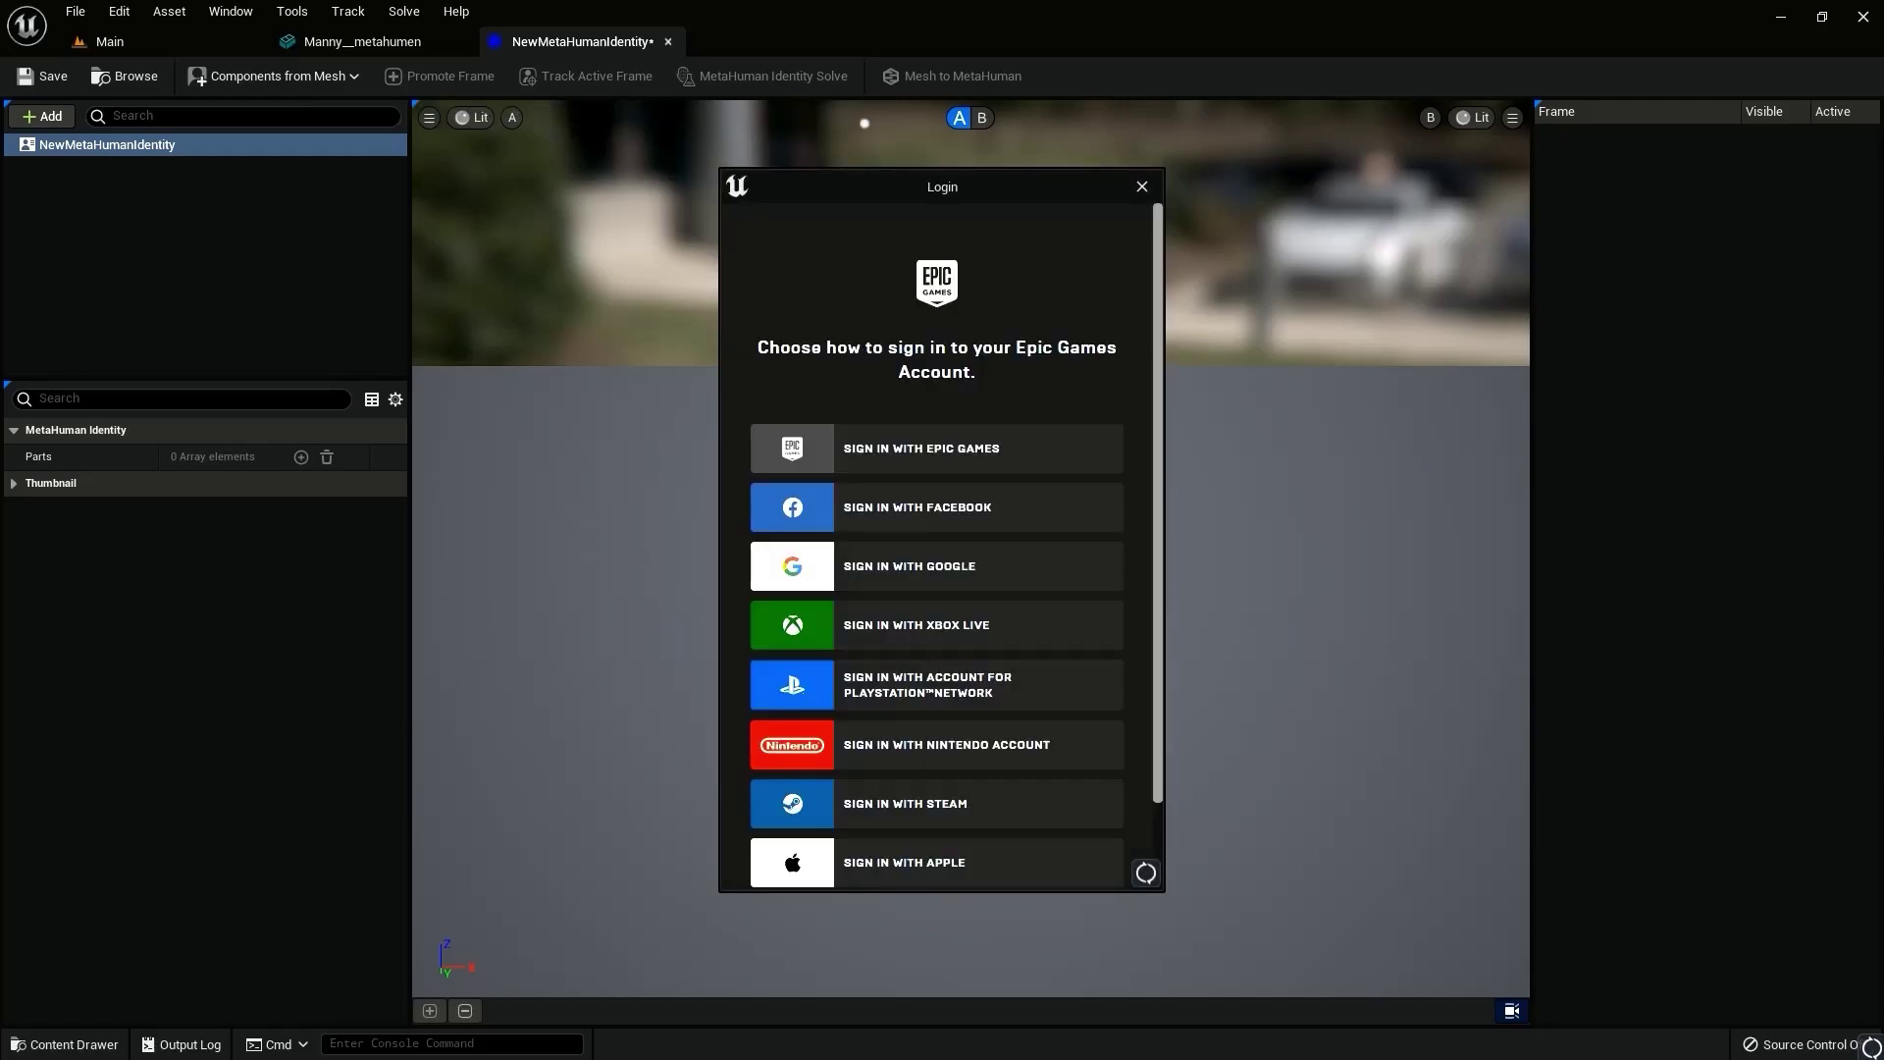
{"action": "left_click", "coordinate": [936, 448]}
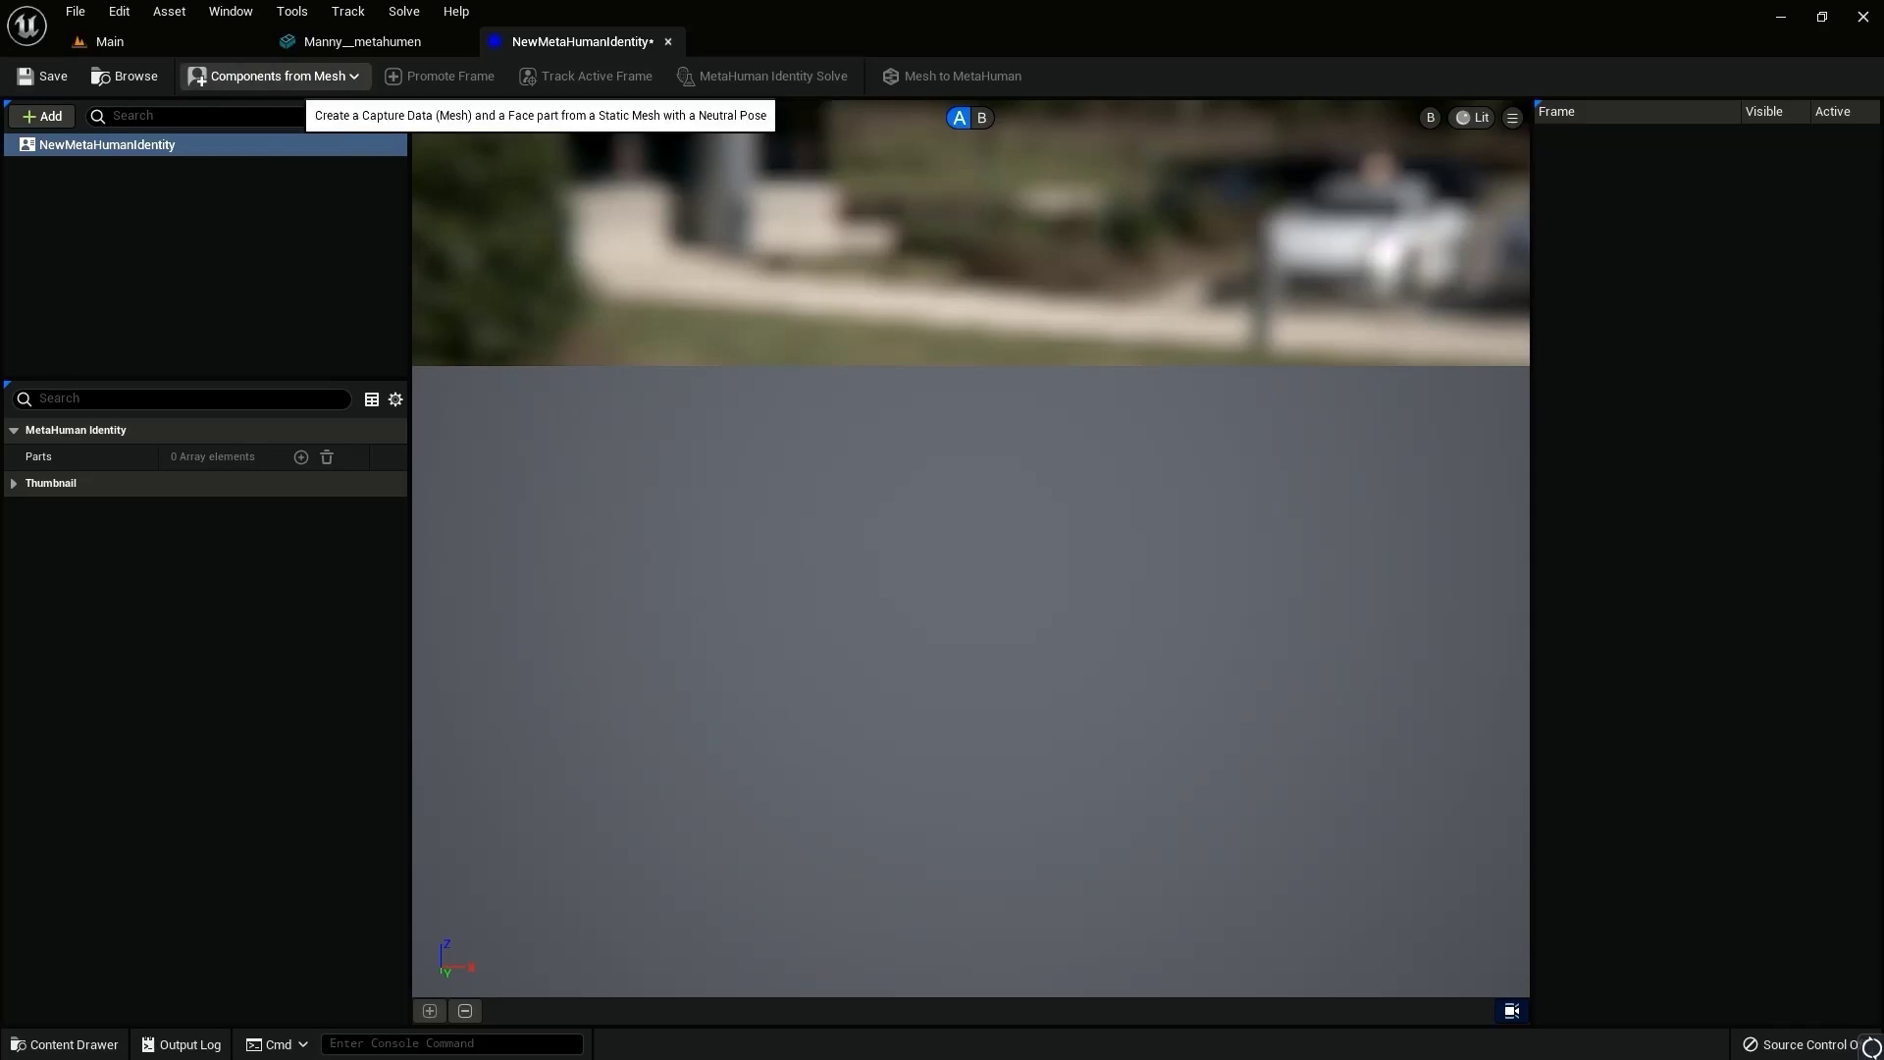
Build Components from Mesh using Manny__metahumen, then orbit and zoom onto the head bust
{"action": "left_click", "coordinate": [274, 76]}
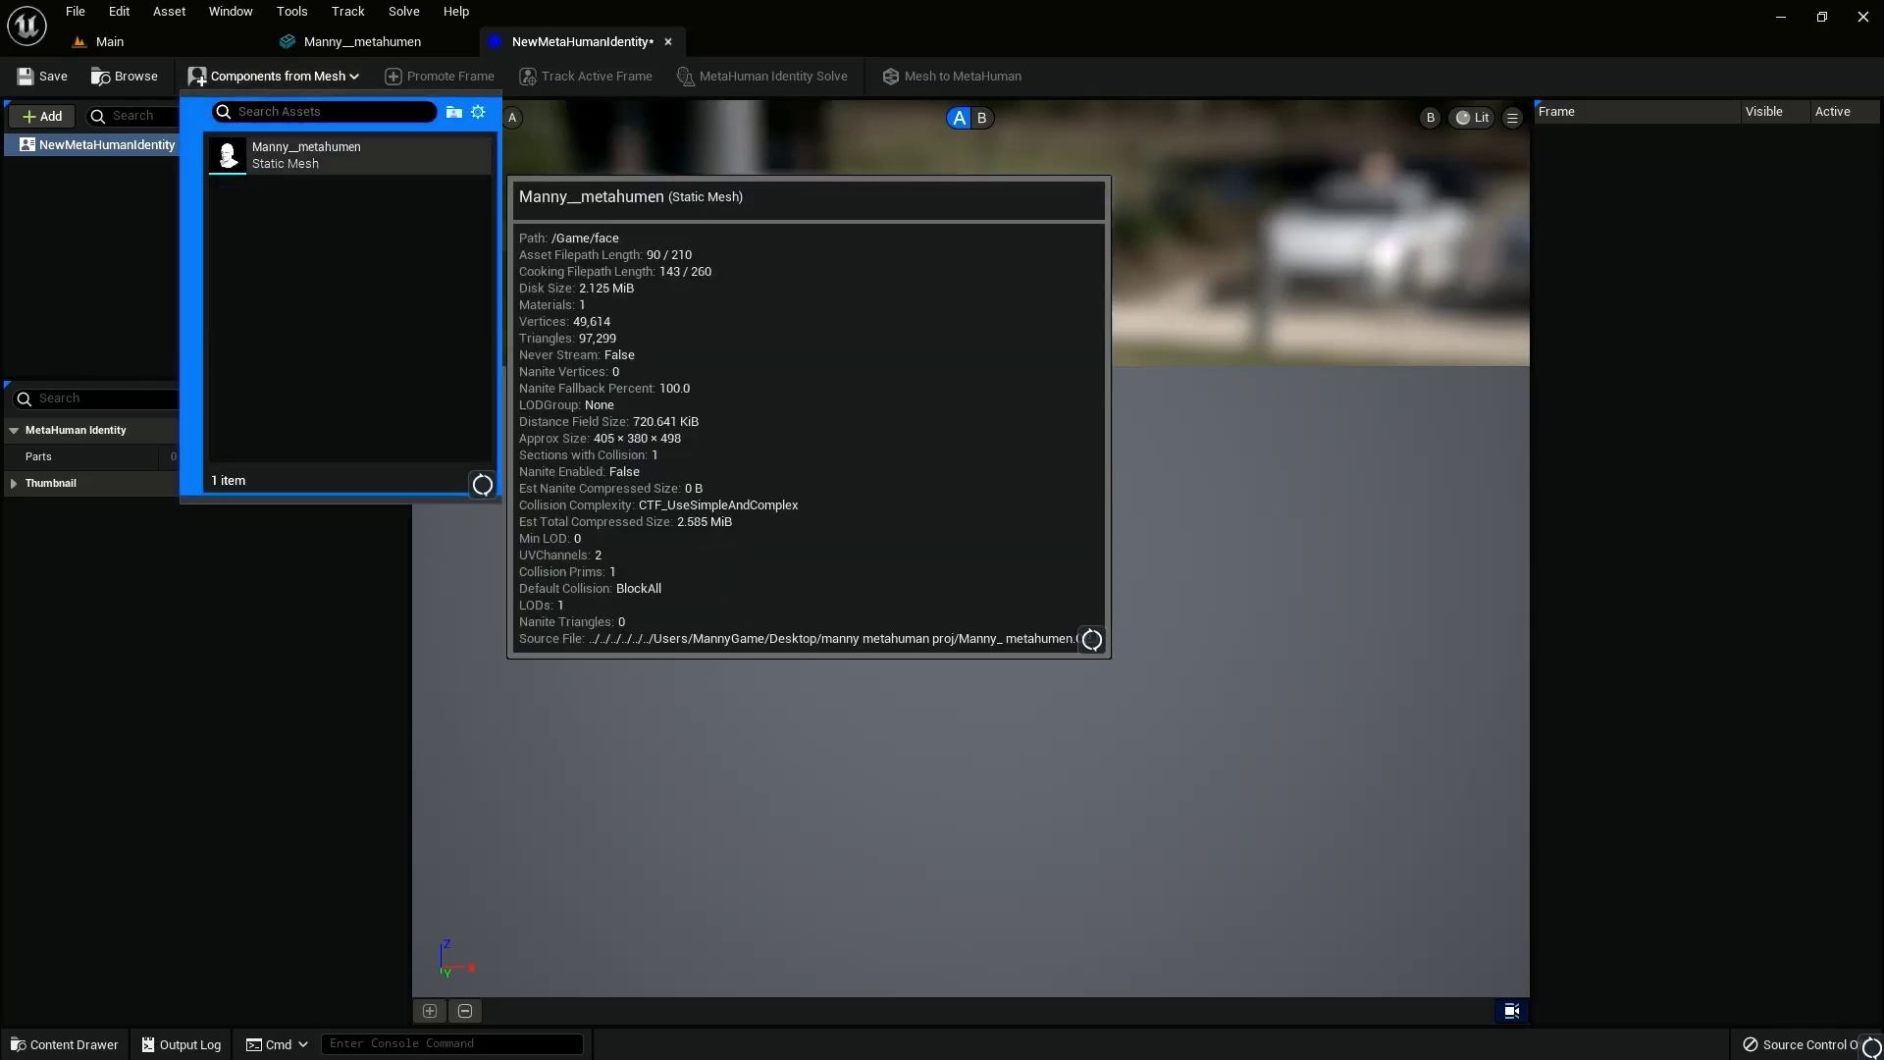
{"action": "left_click", "coordinate": [295, 155]}
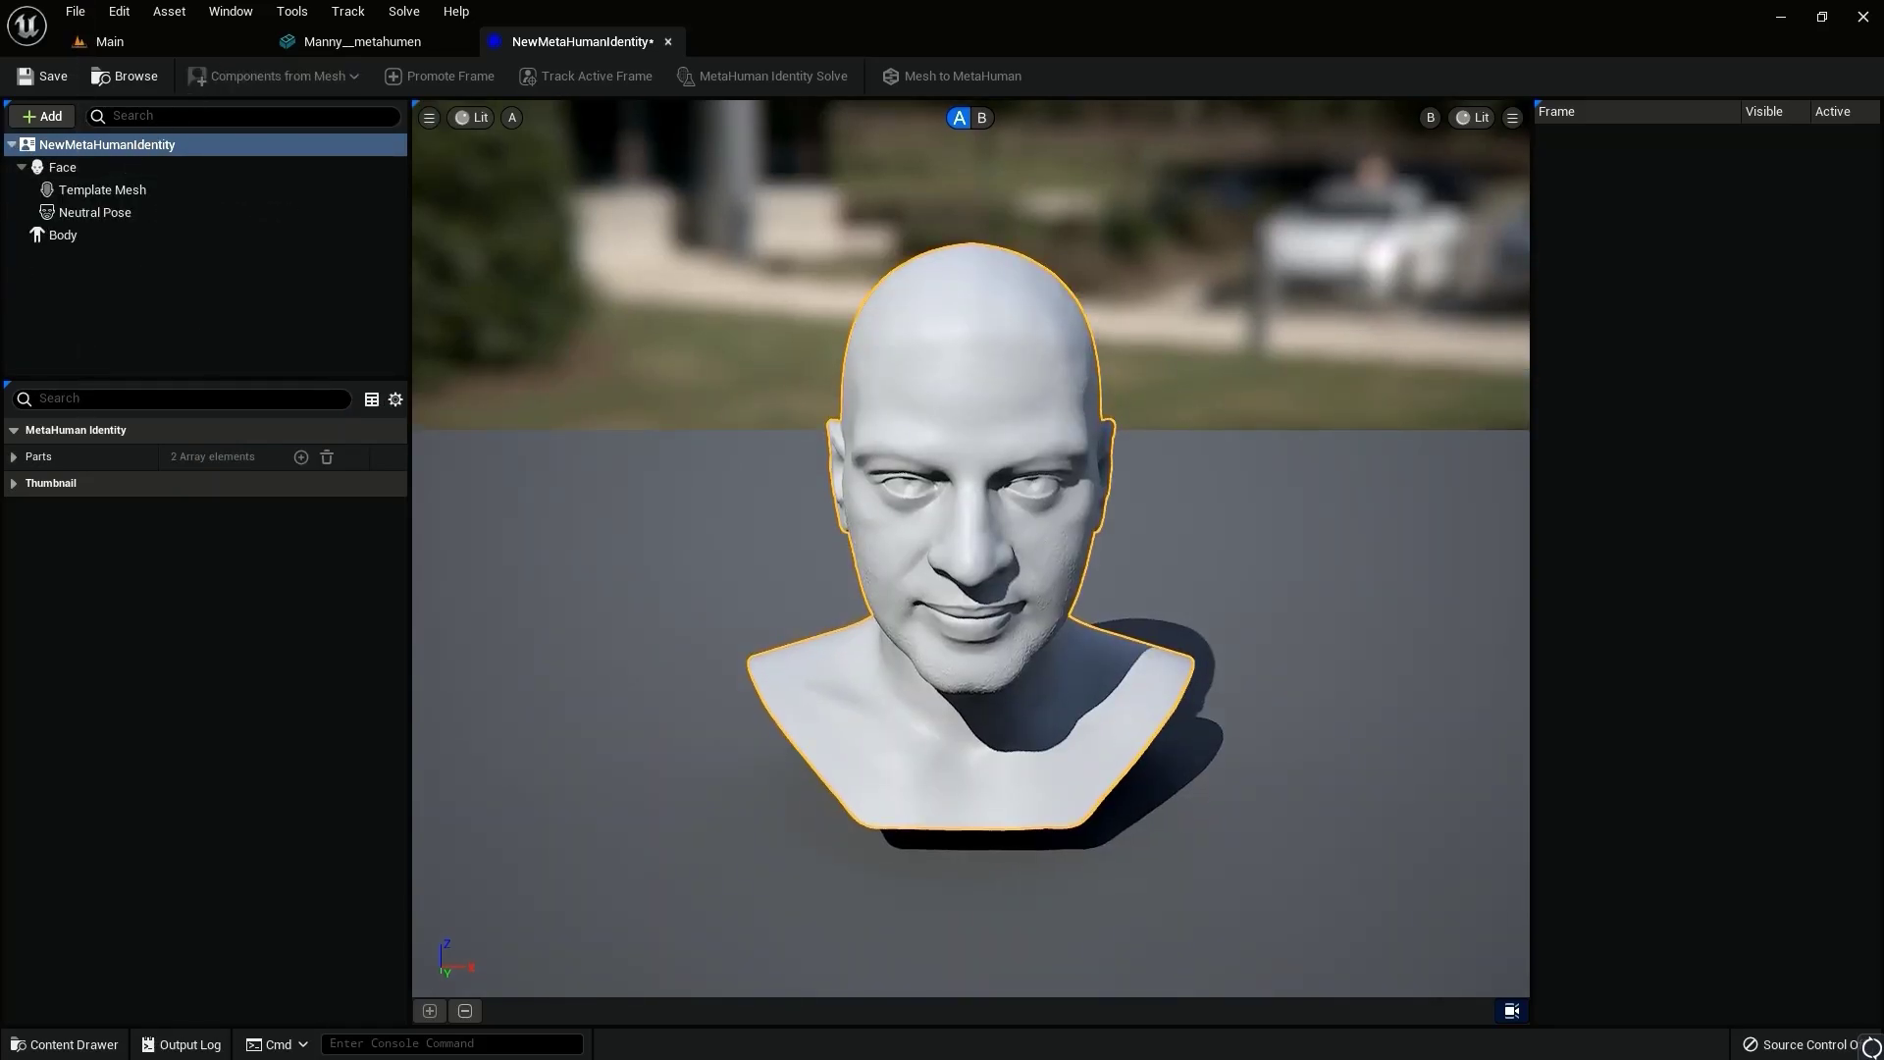
{"action": "left_click_drag", "start_coordinate": [972, 549], "coordinate": [981, 510]}
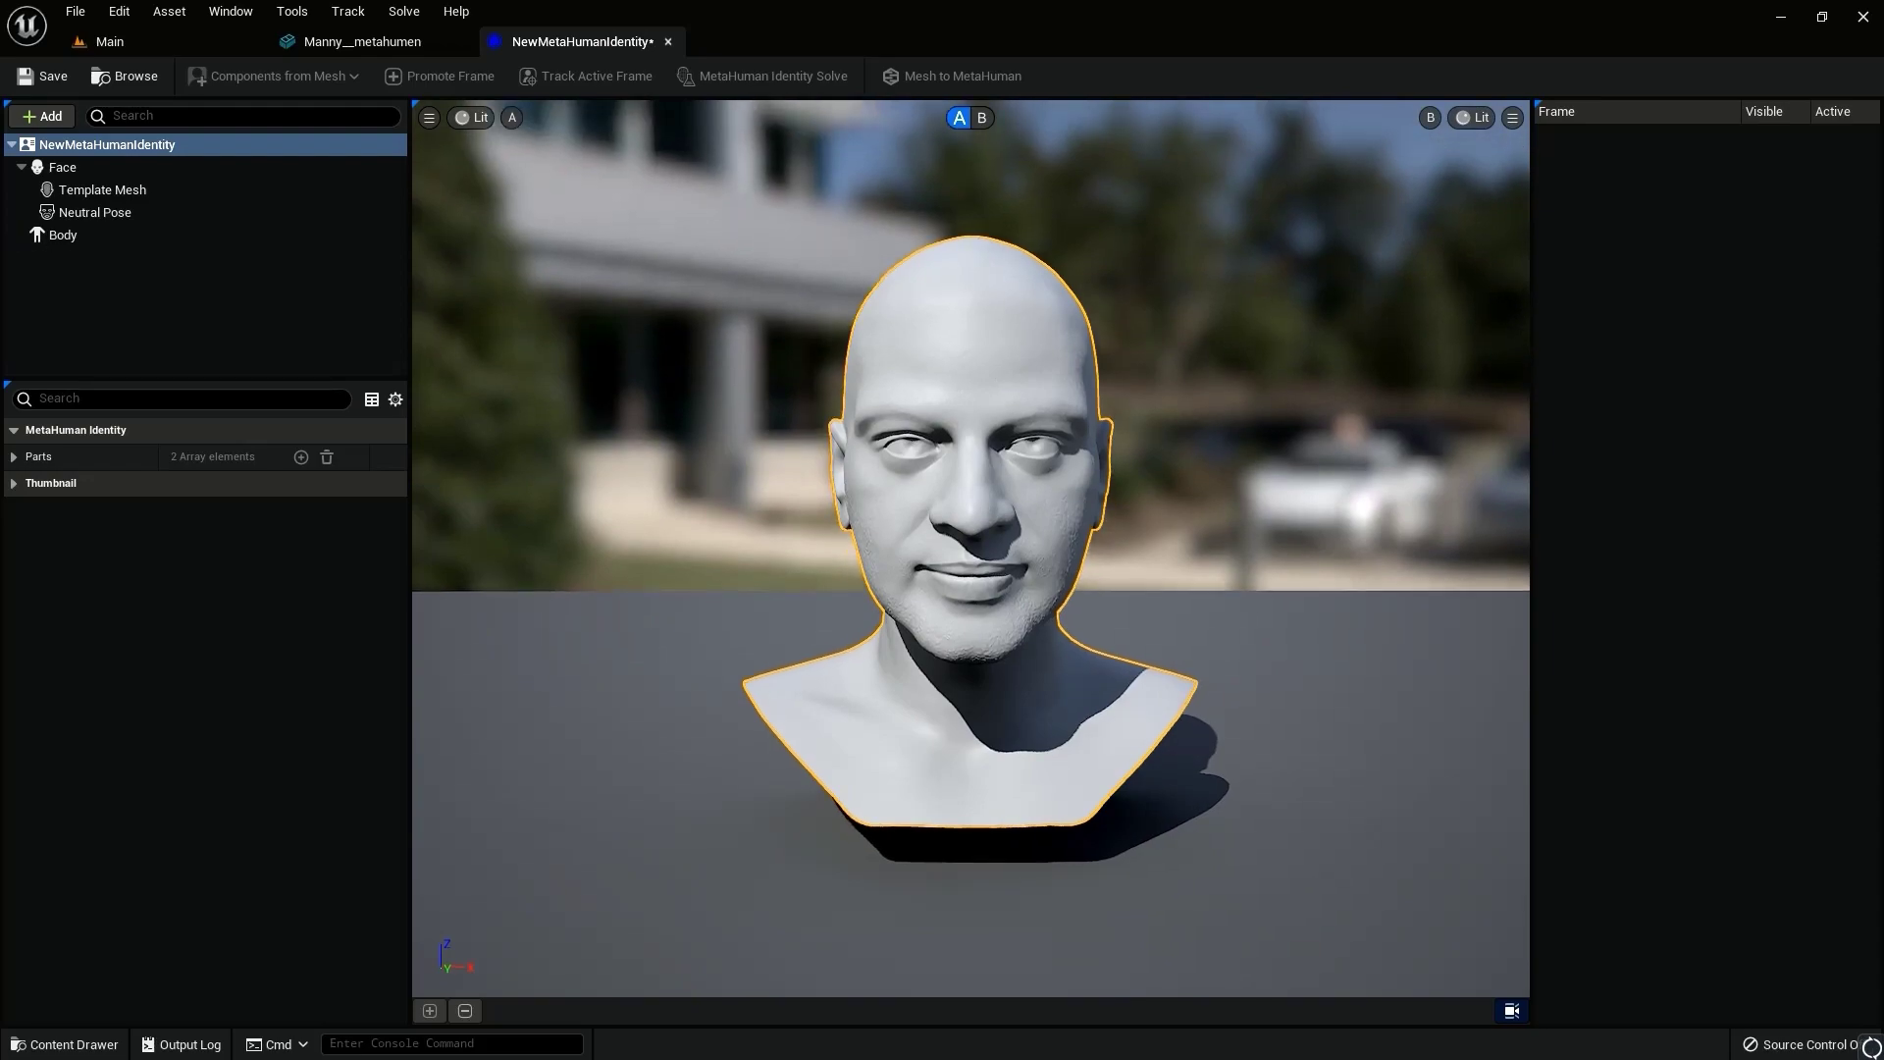
{"action": "scroll", "coordinate": [972, 549], "scroll_direction": "up", "scroll_amount": 5}
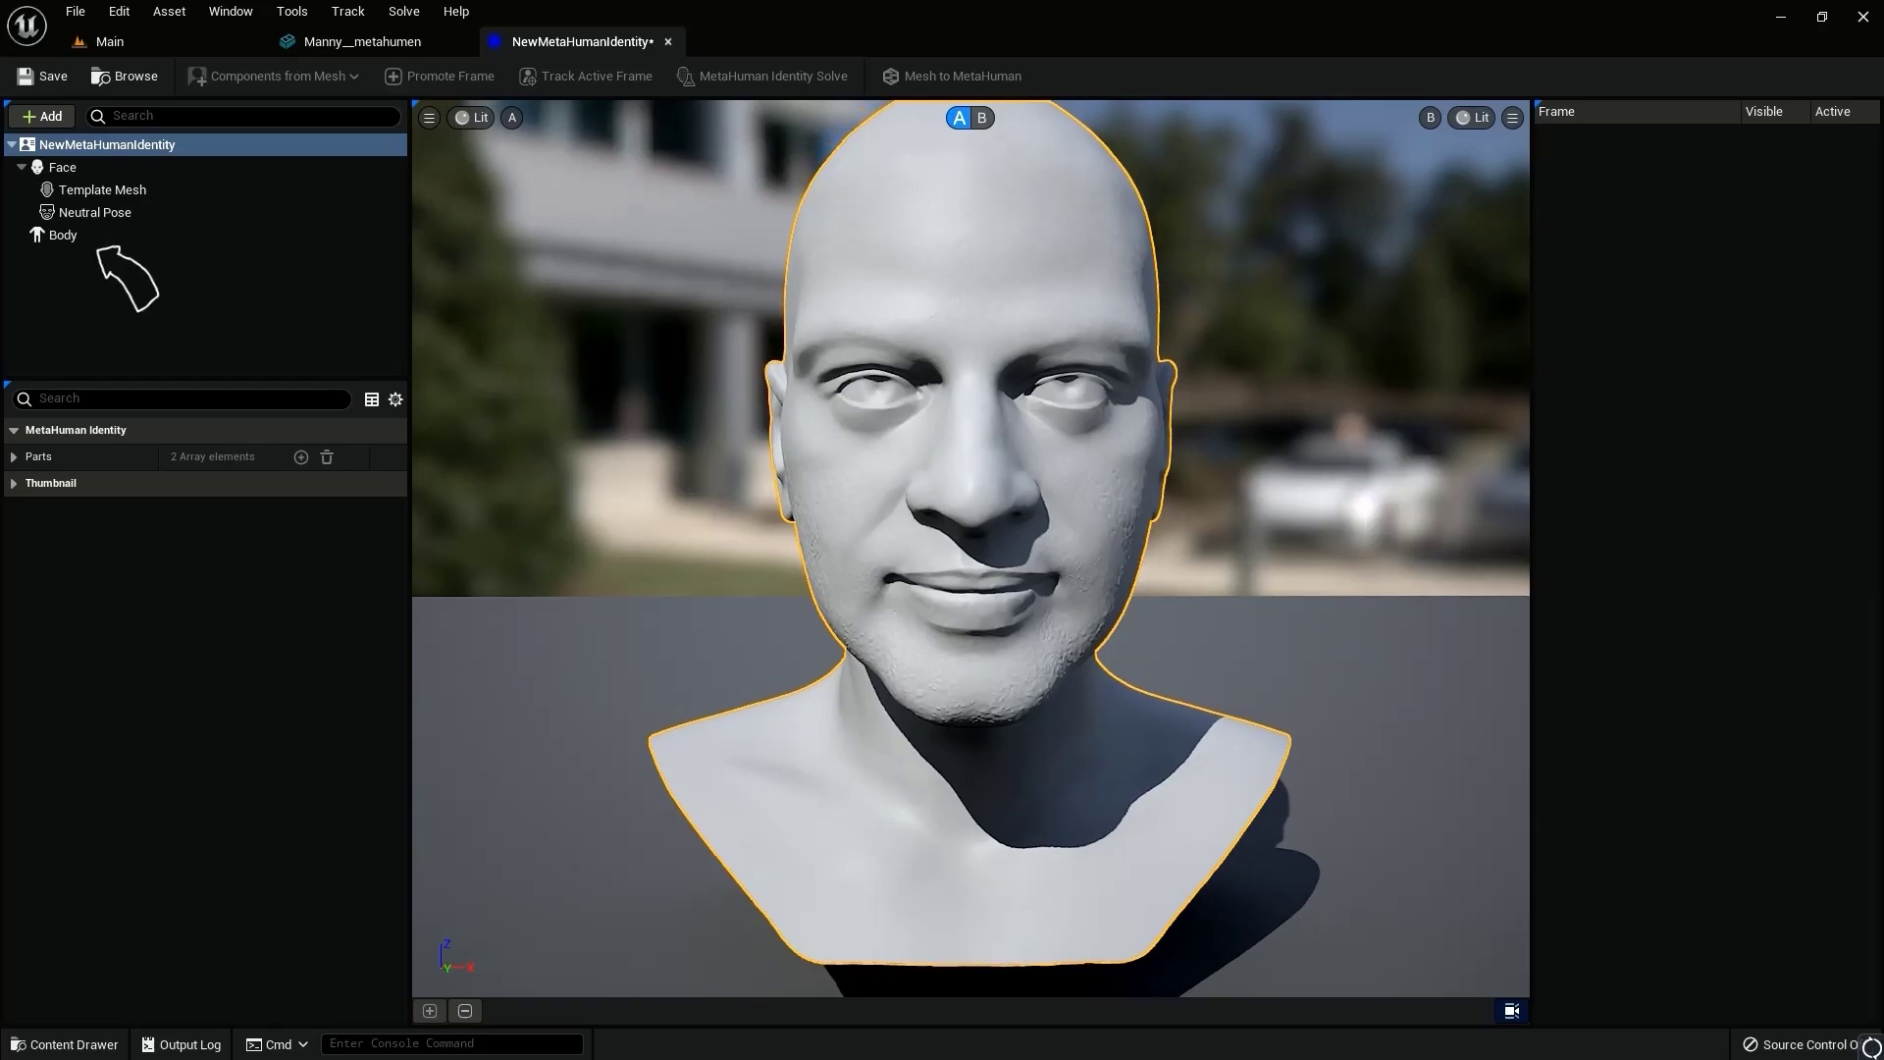
Switch between Body and Neutral Pose to view the GenericFaceContour1 tracker and Manny__metahumen capture data
{"action": "left_click", "coordinate": [63, 234]}
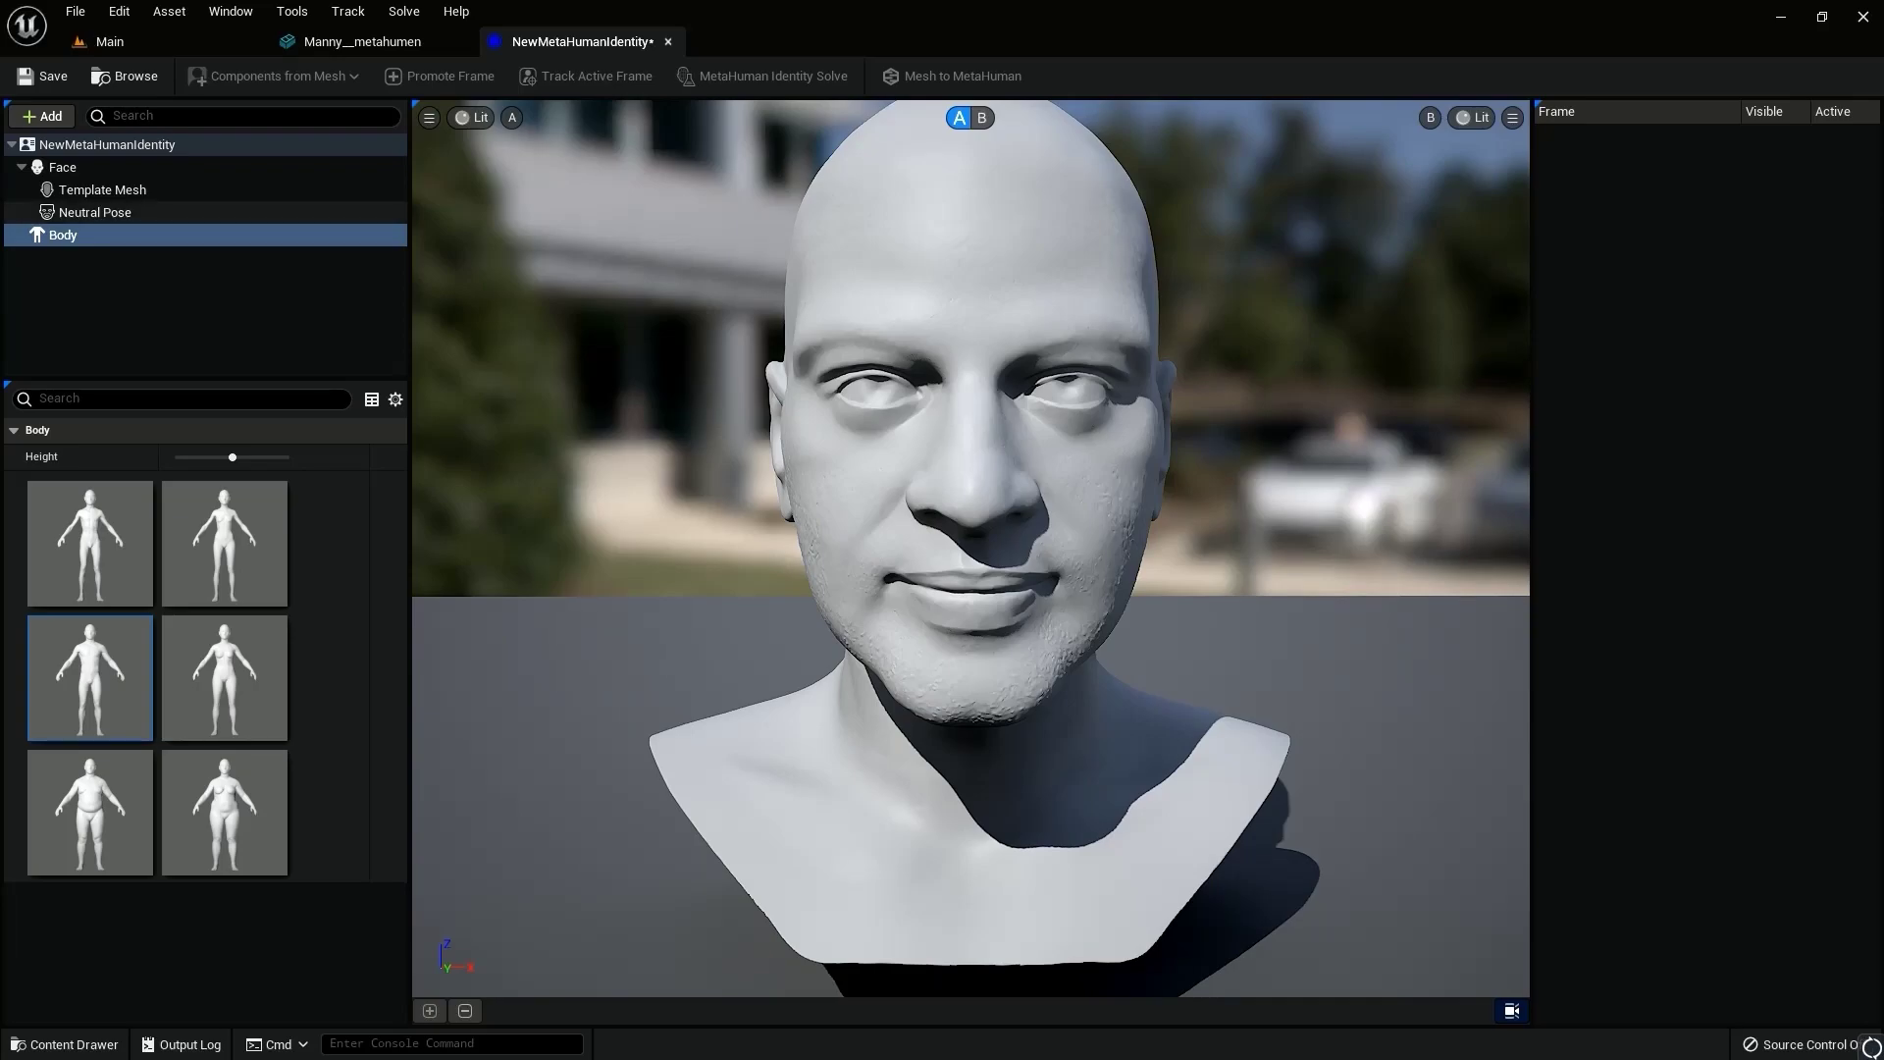
{"action": "left_click", "coordinate": [95, 212]}
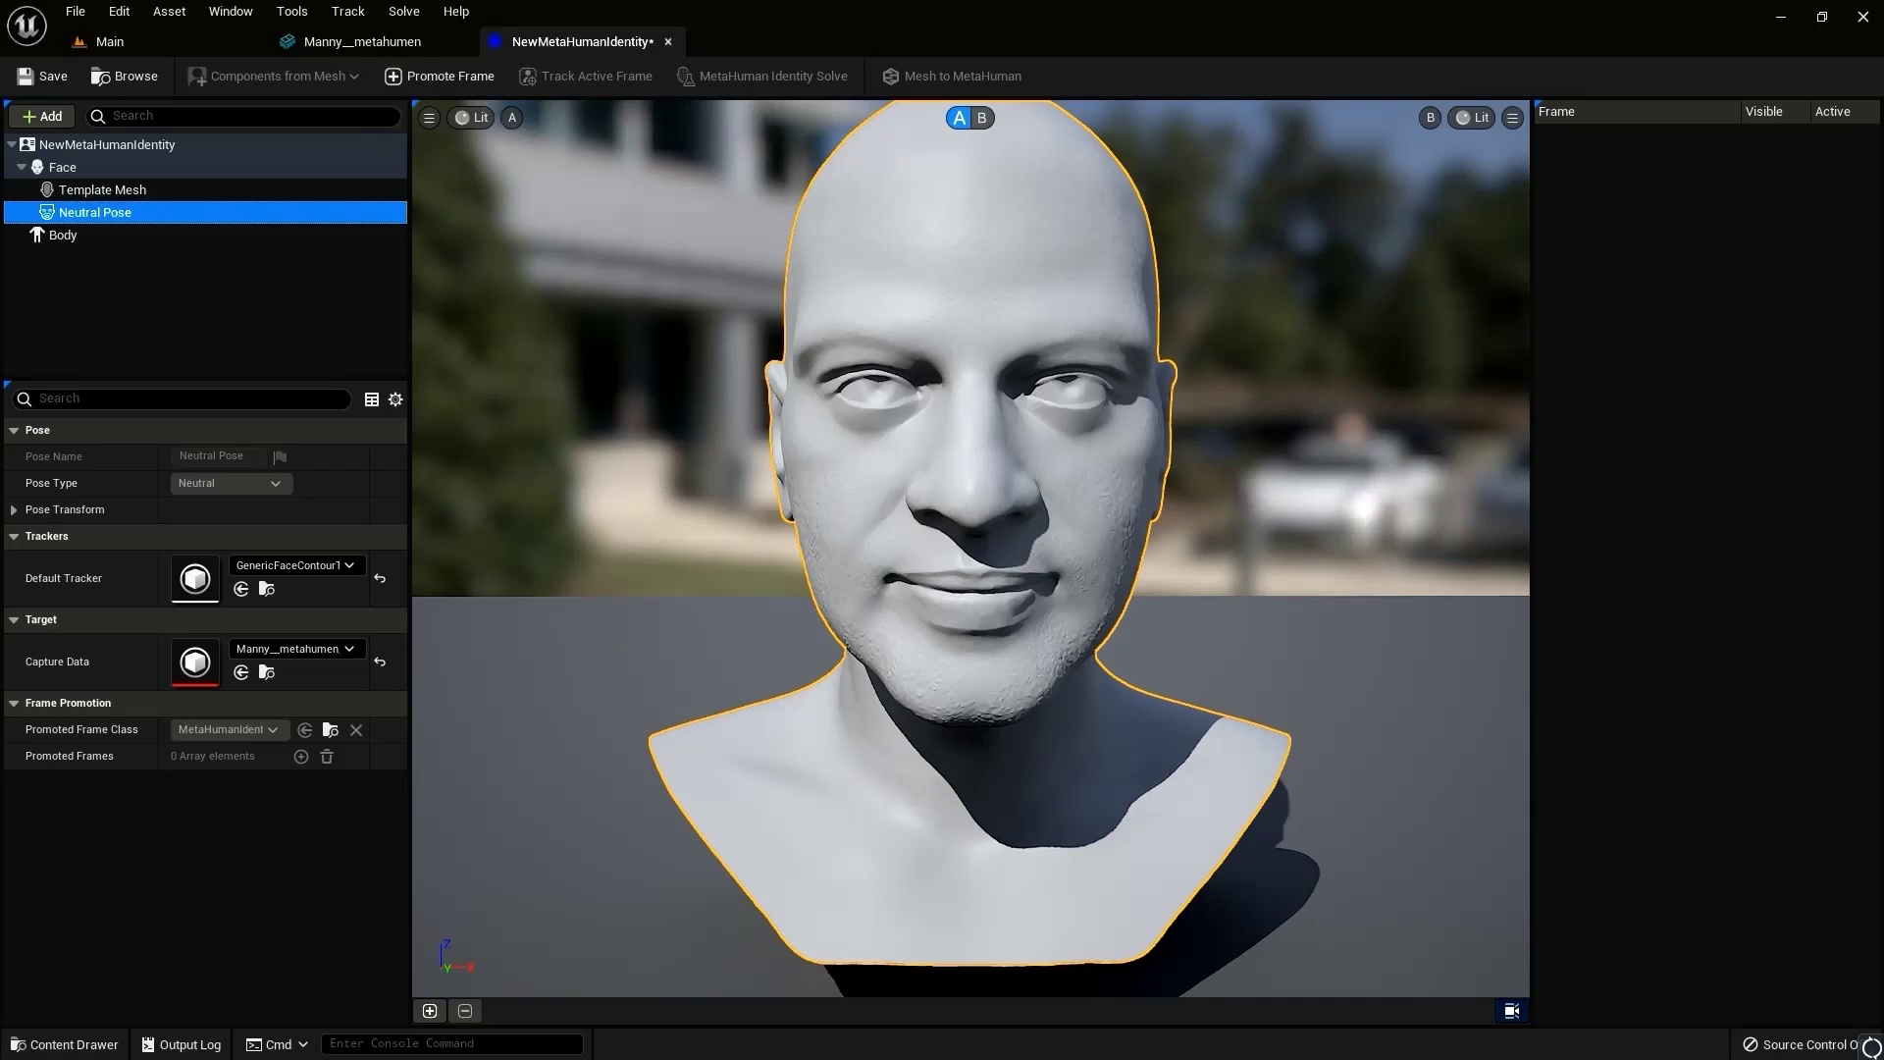
{"action": "left_click", "coordinate": [63, 235]}
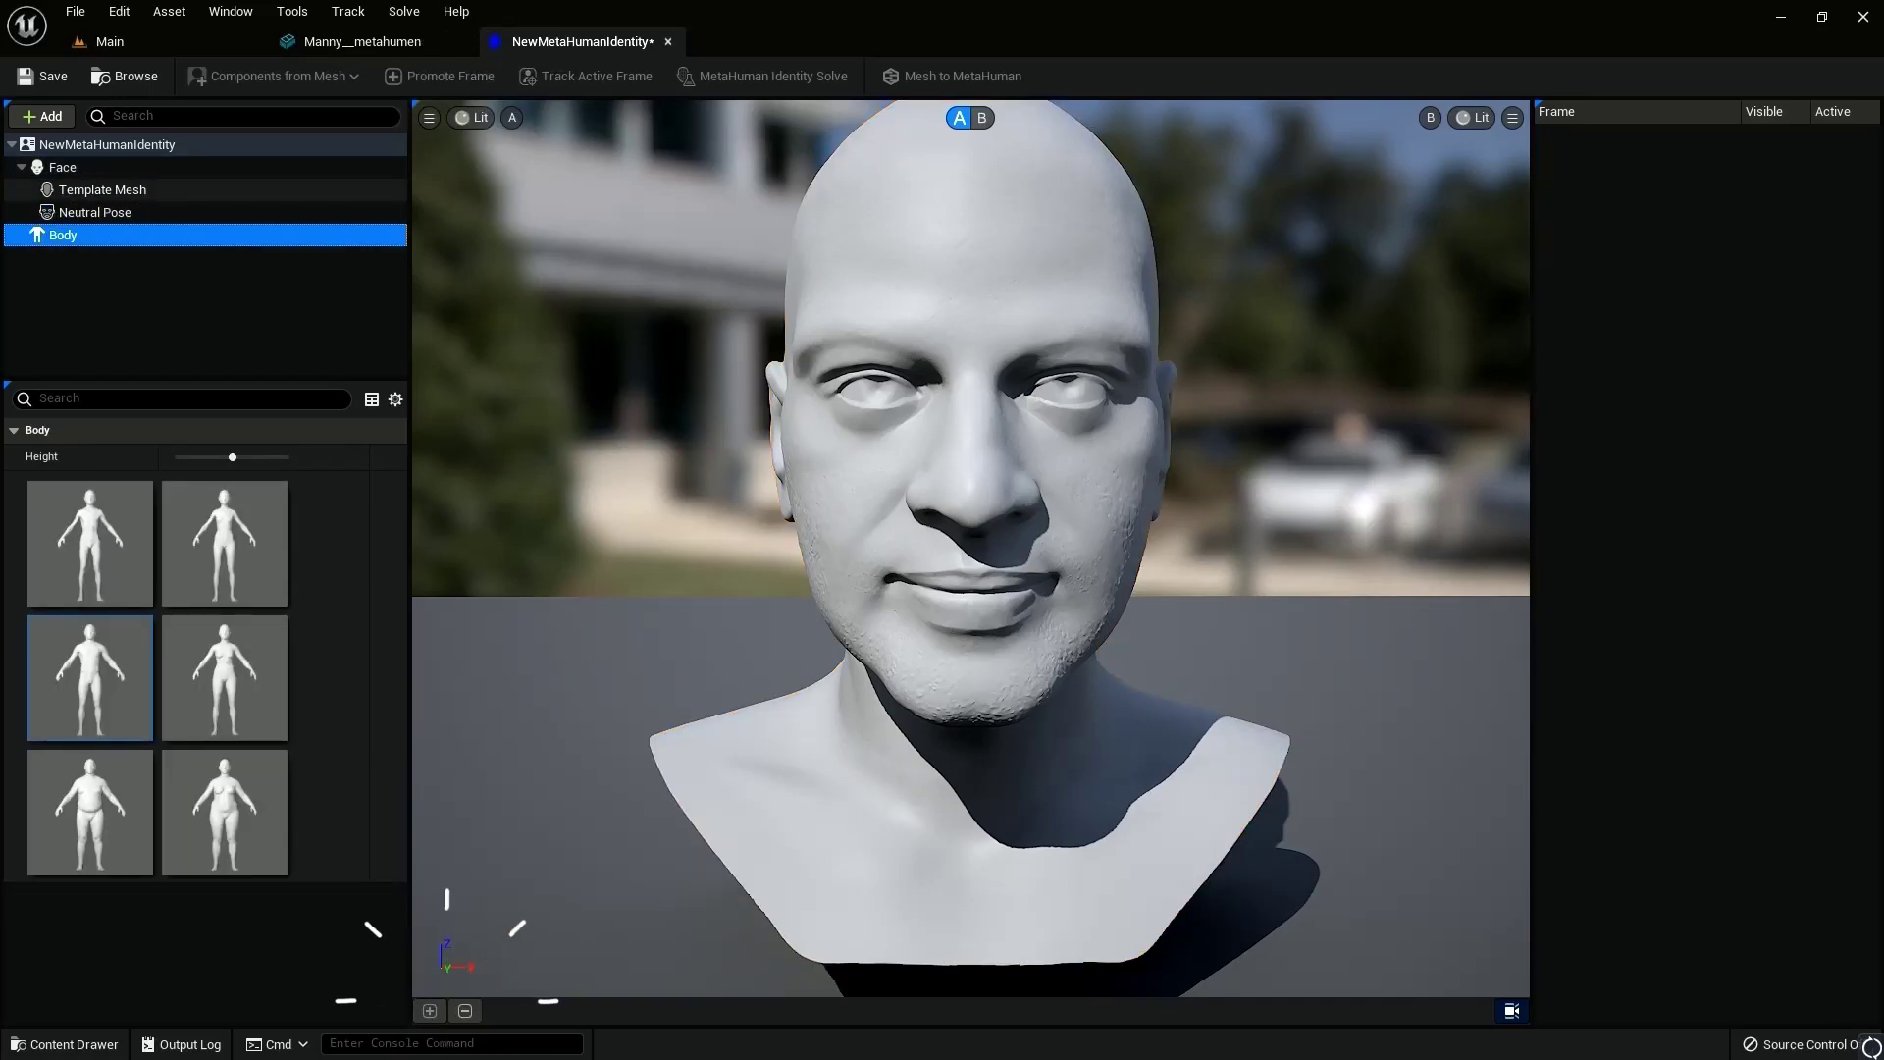
{"action": "left_click", "coordinate": [94, 212]}
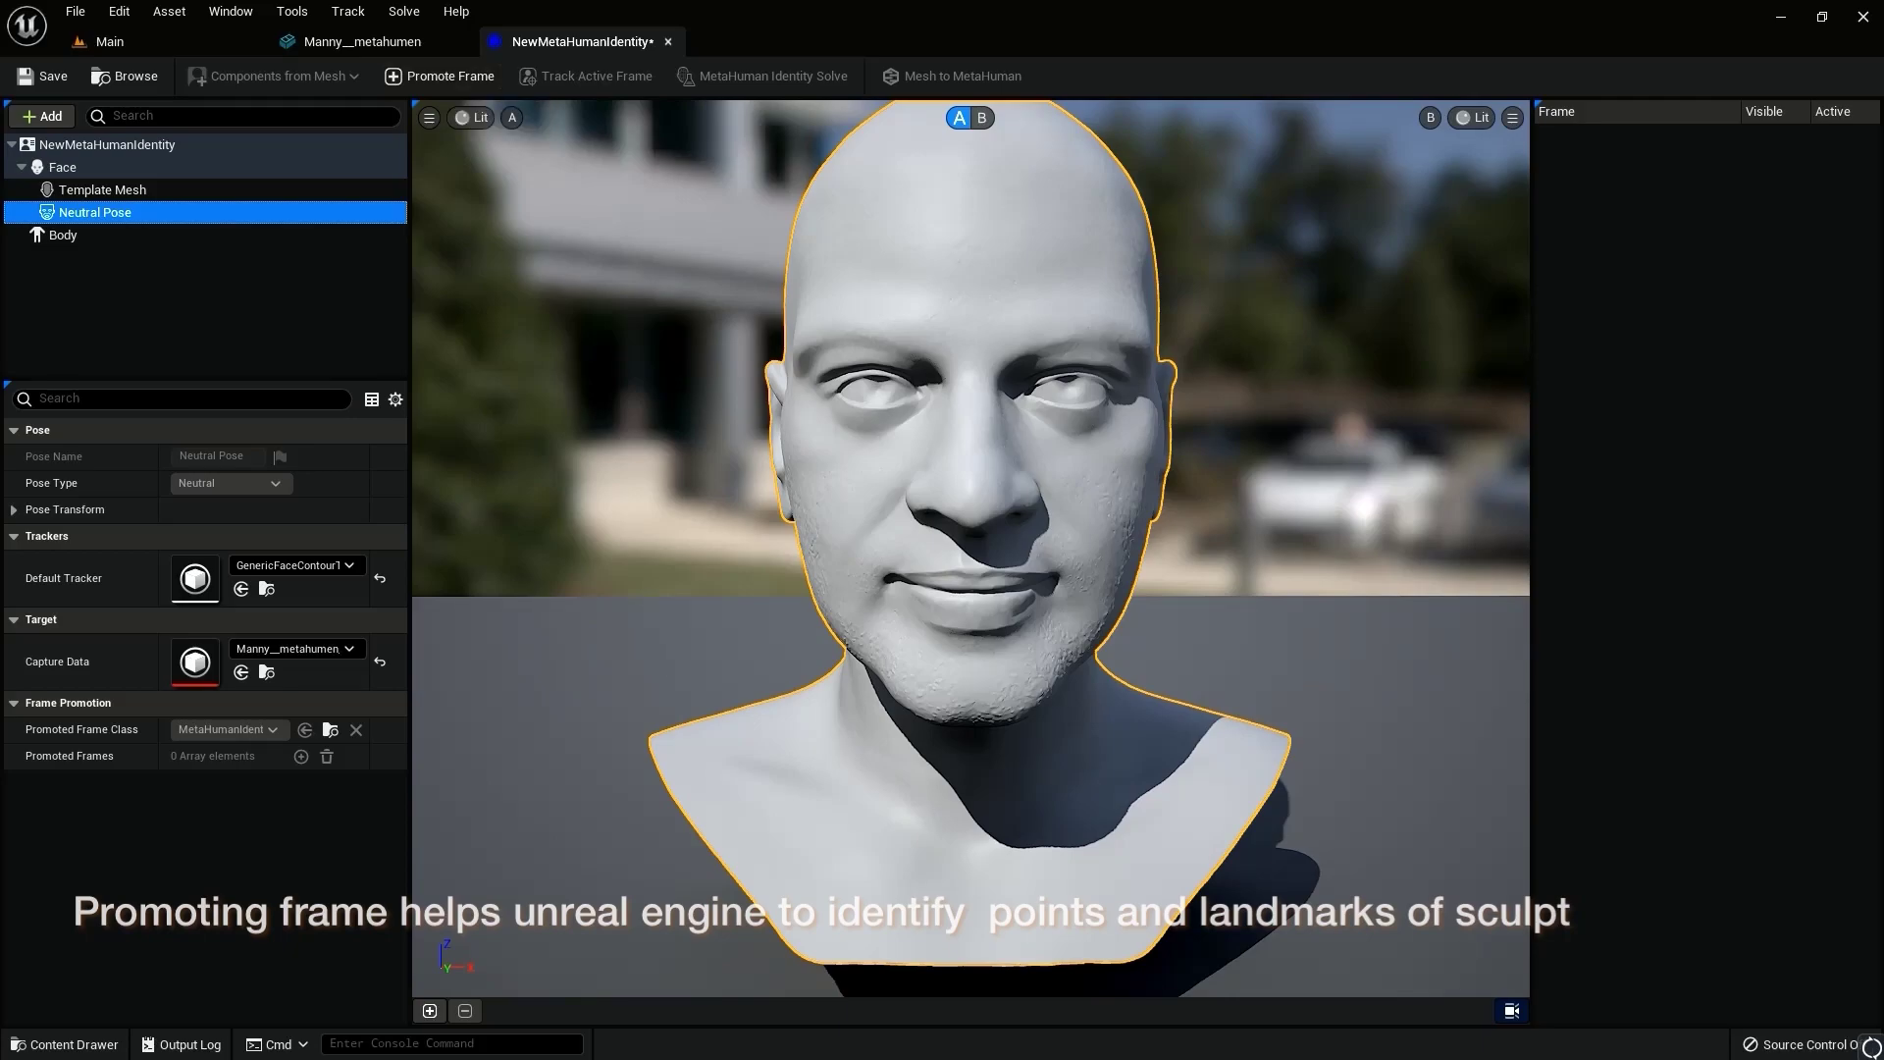
Promote the neutral pose view to Frame 0 and set the viewport field of view to 15
{"action": "left_click", "coordinate": [439, 77]}
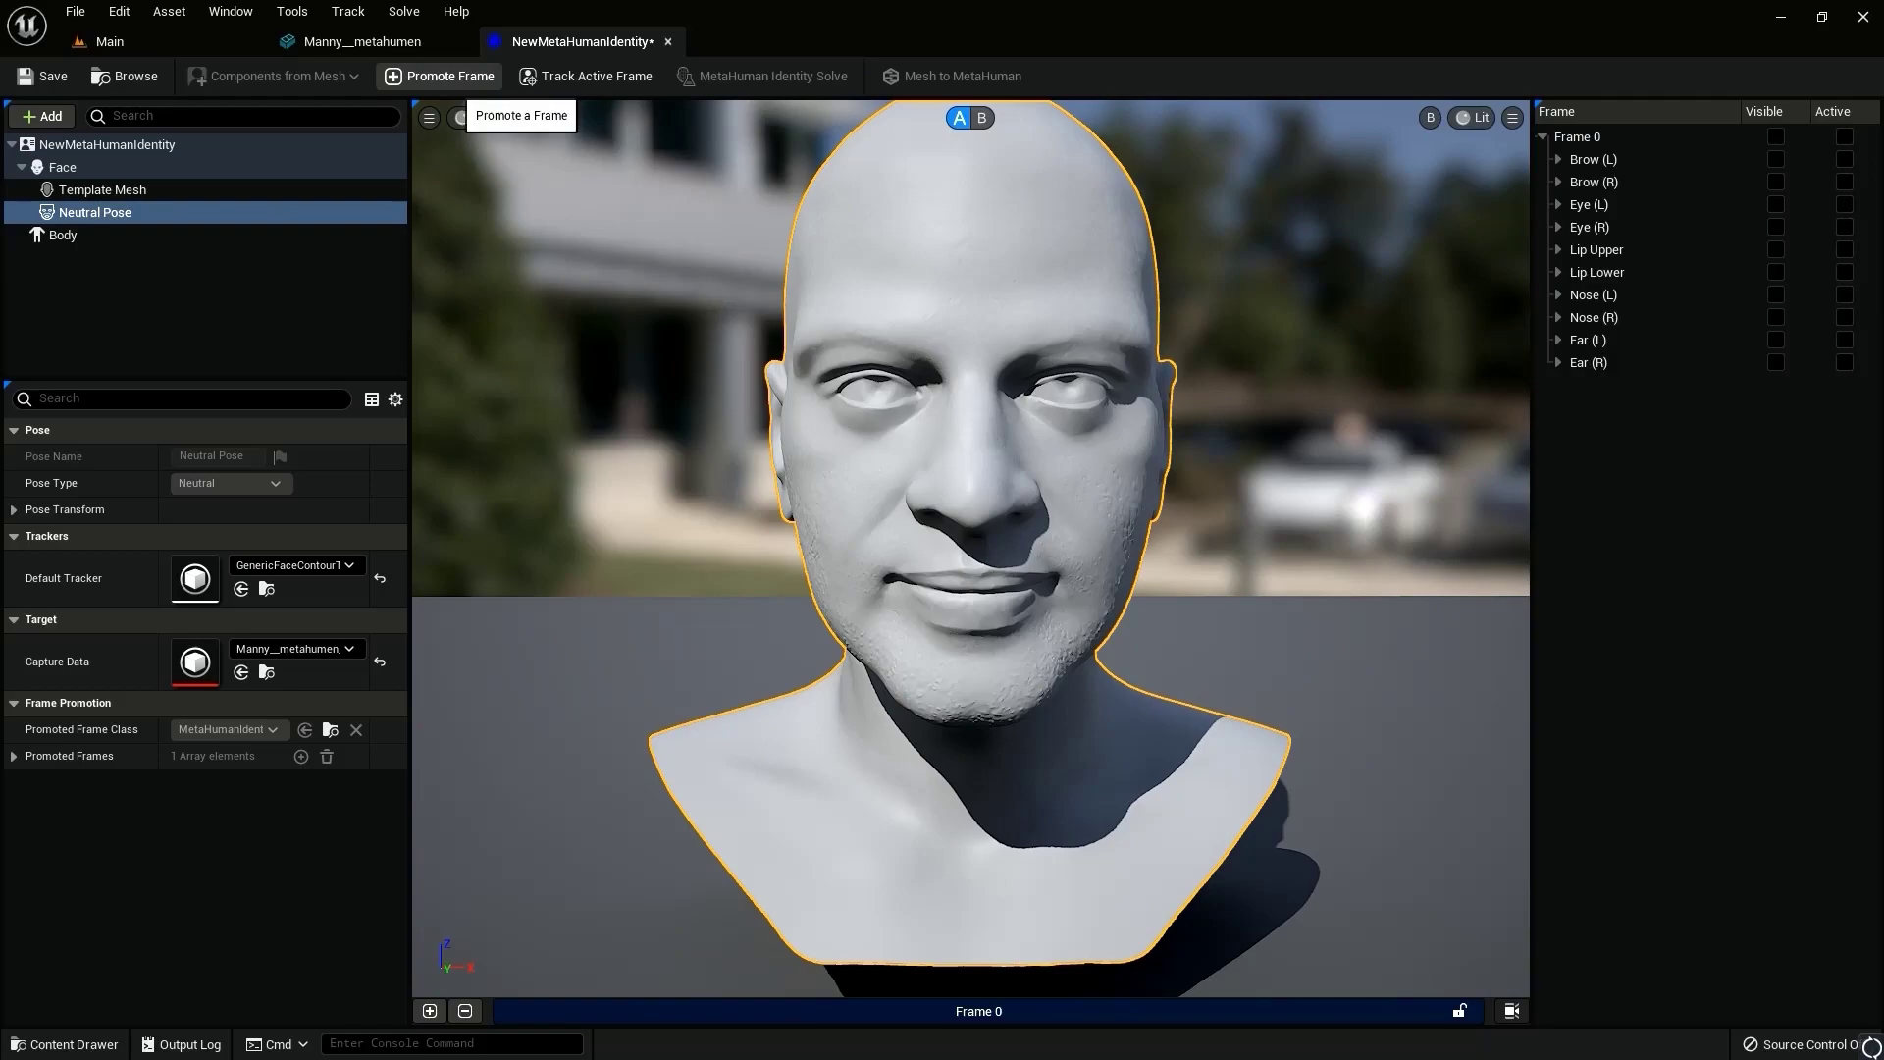
{"action": "left_click", "coordinate": [429, 116]}
{"action": "left_click_drag", "start_coordinate": [589, 191], "coordinate": [530, 192]}
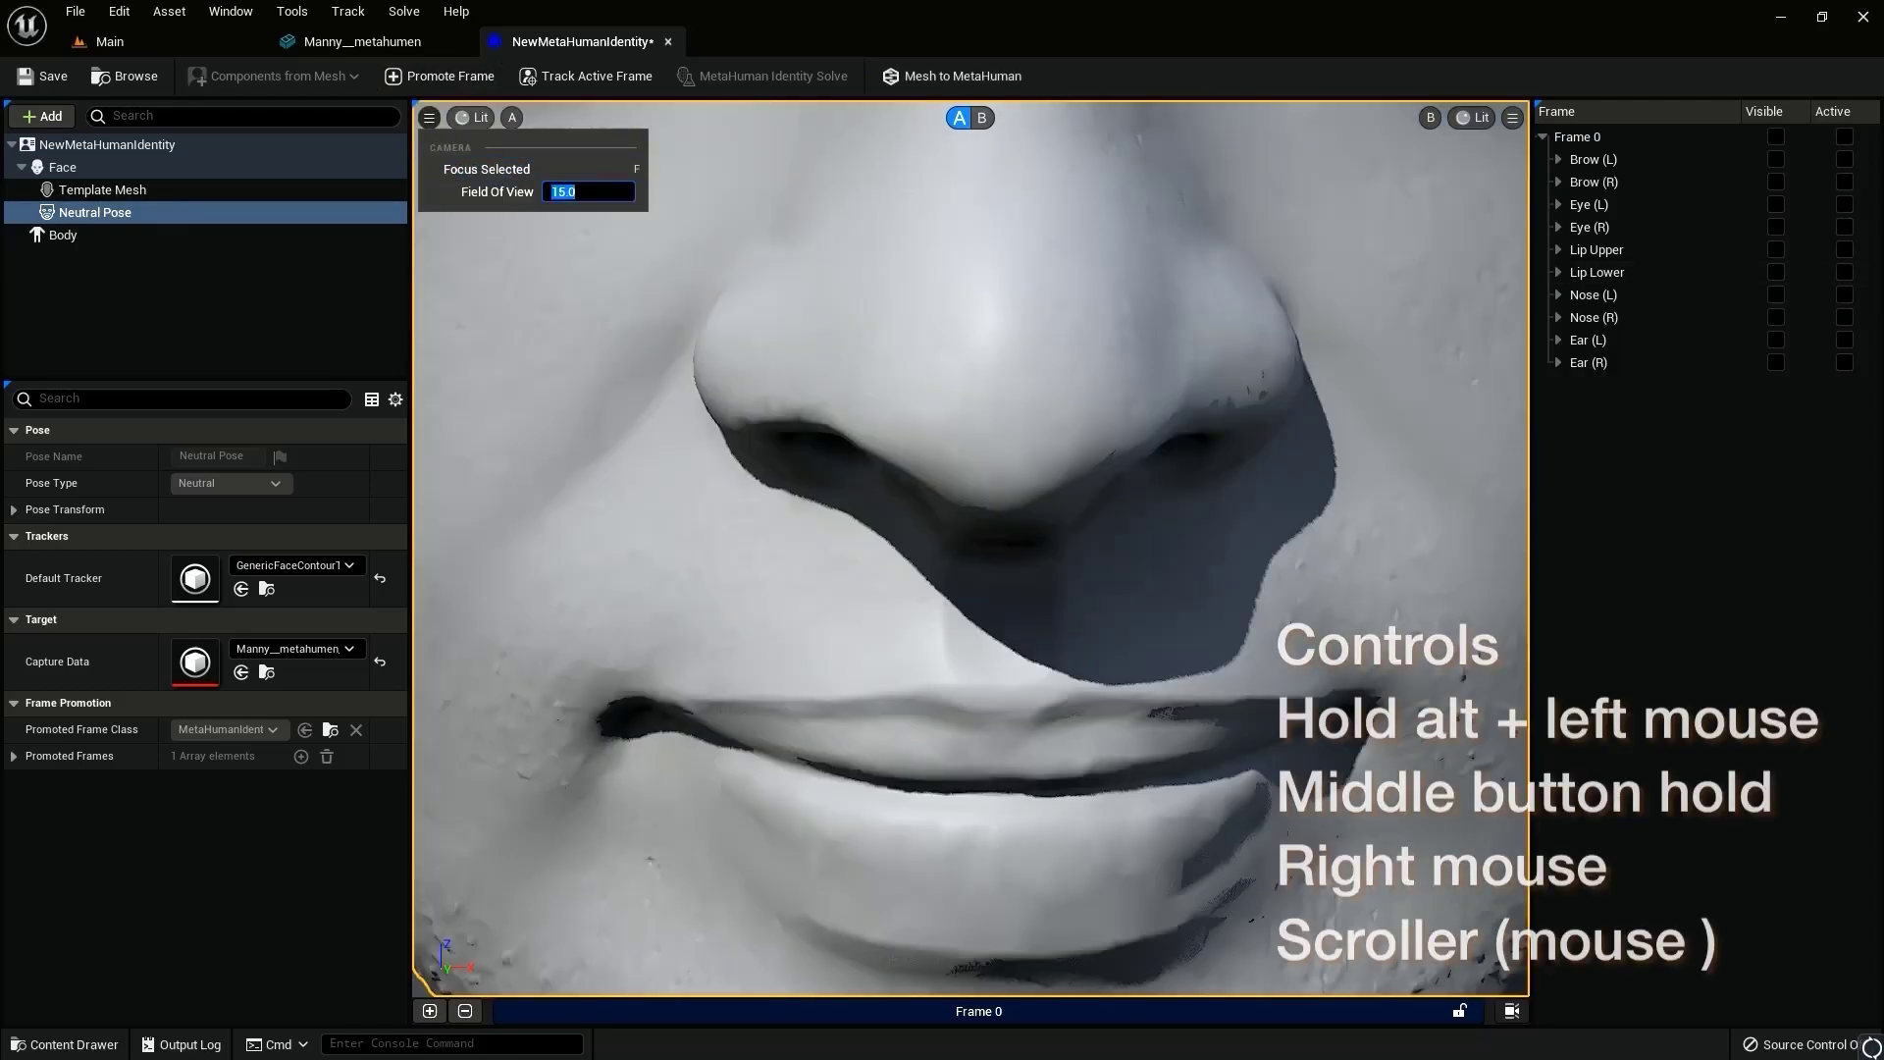
{"action": "key", "text": "Escape"}
Zoom and orbit to inspect the bald head bust from the front
{"action": "scroll", "coordinate": [969, 549], "scroll_direction": "down", "scroll_amount": 5}
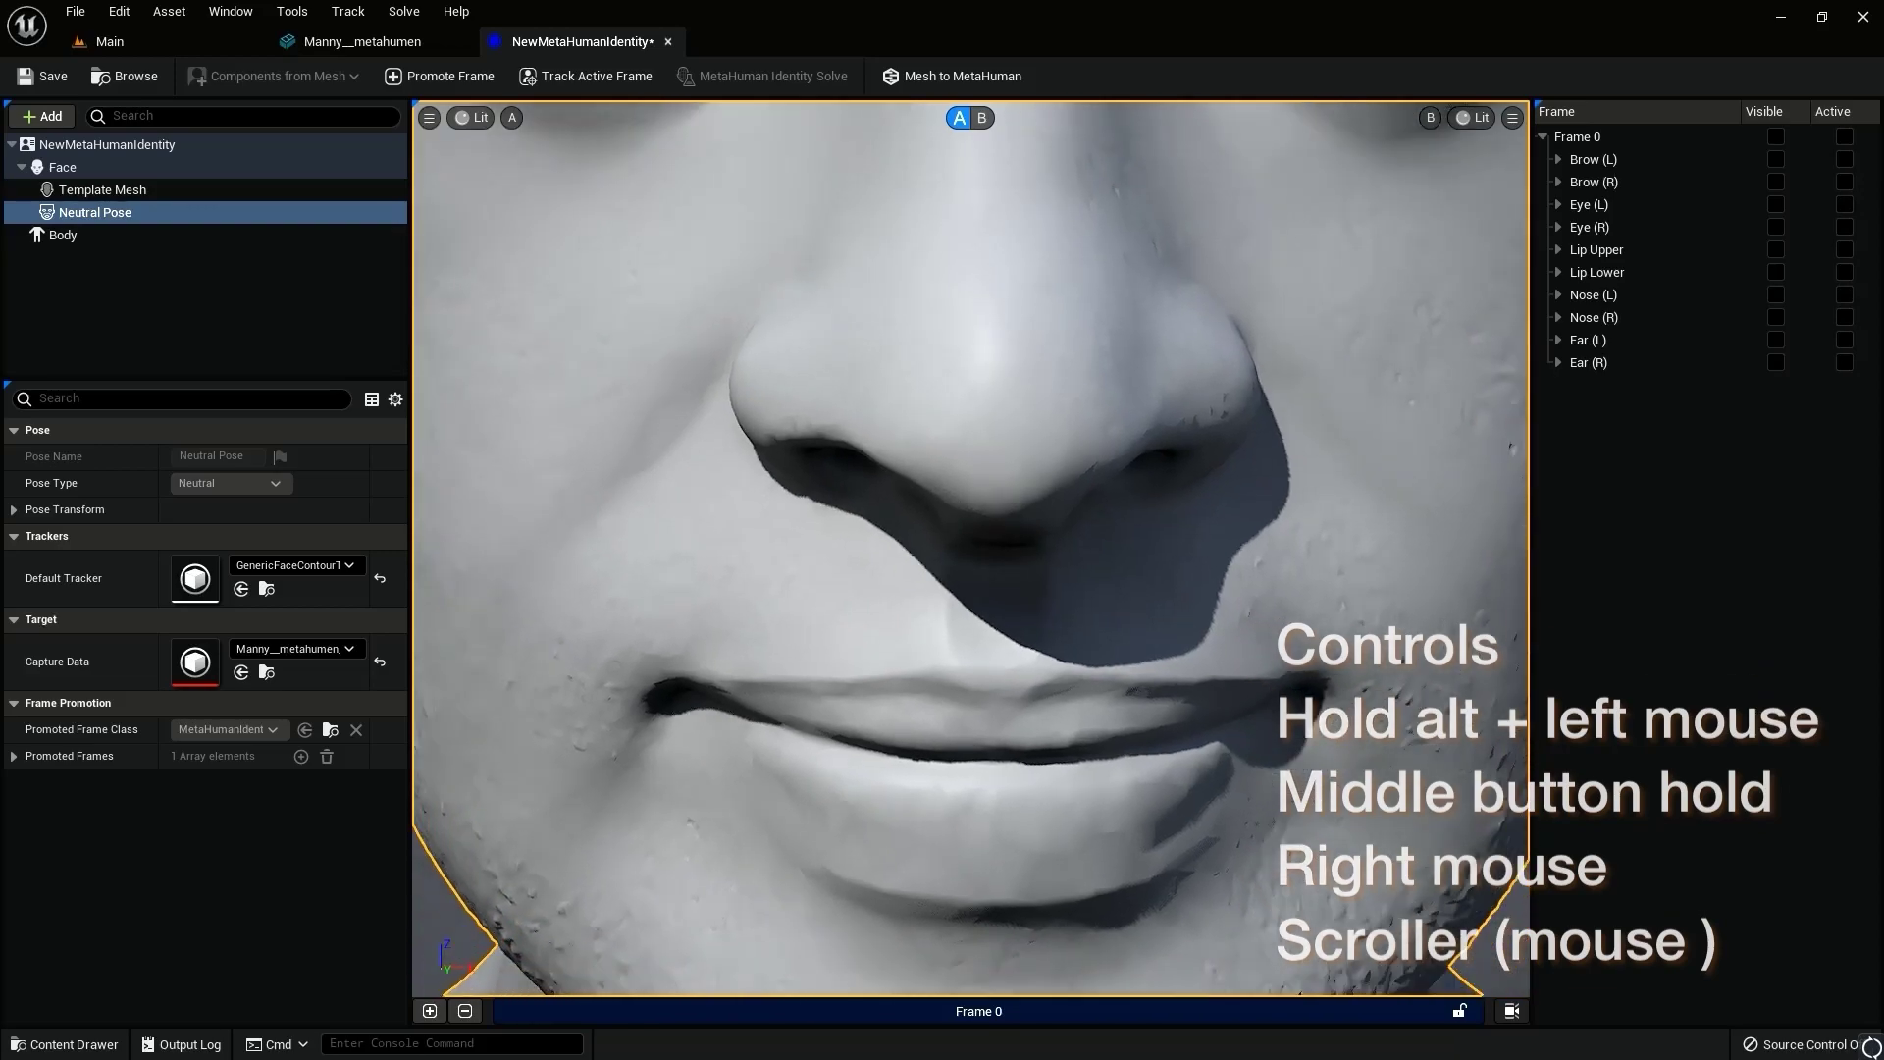
{"action": "scroll", "coordinate": [969, 549], "scroll_direction": "down", "scroll_amount": 5}
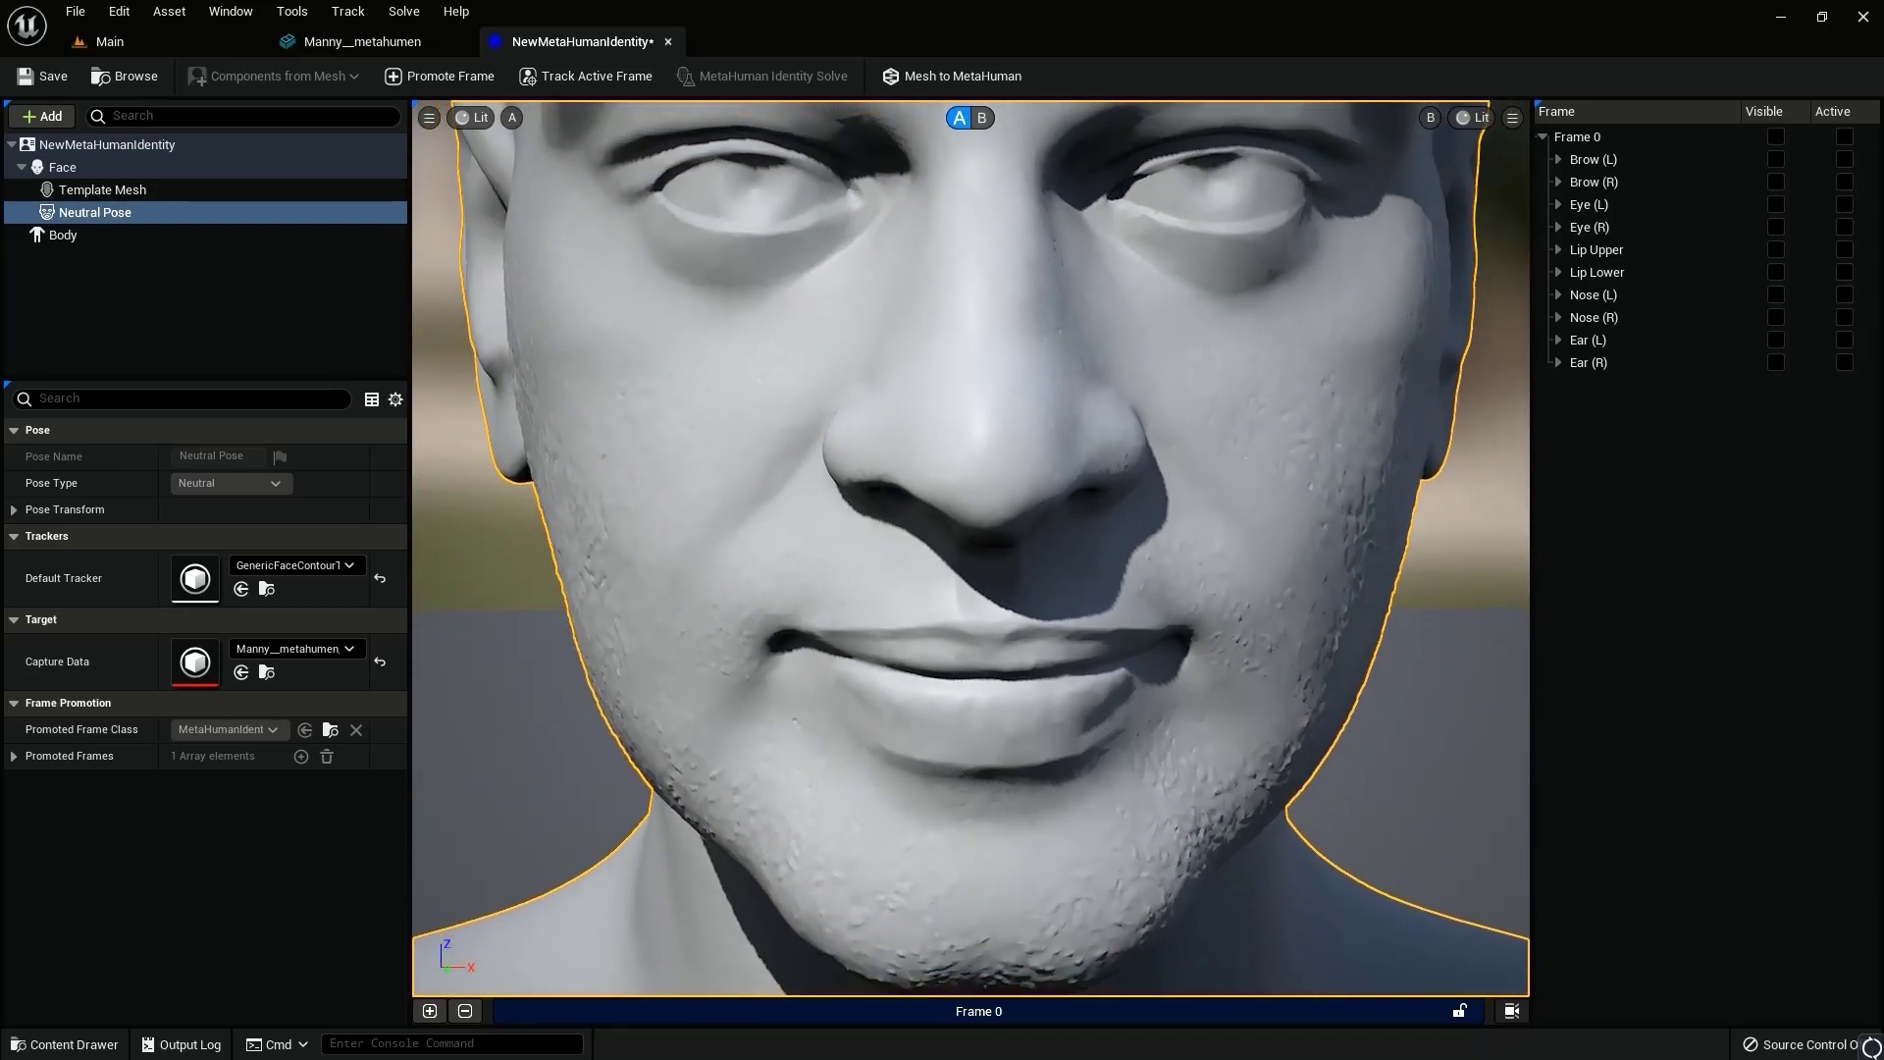
{"action": "scroll", "coordinate": [970, 550], "scroll_direction": "down", "scroll_amount": 5}
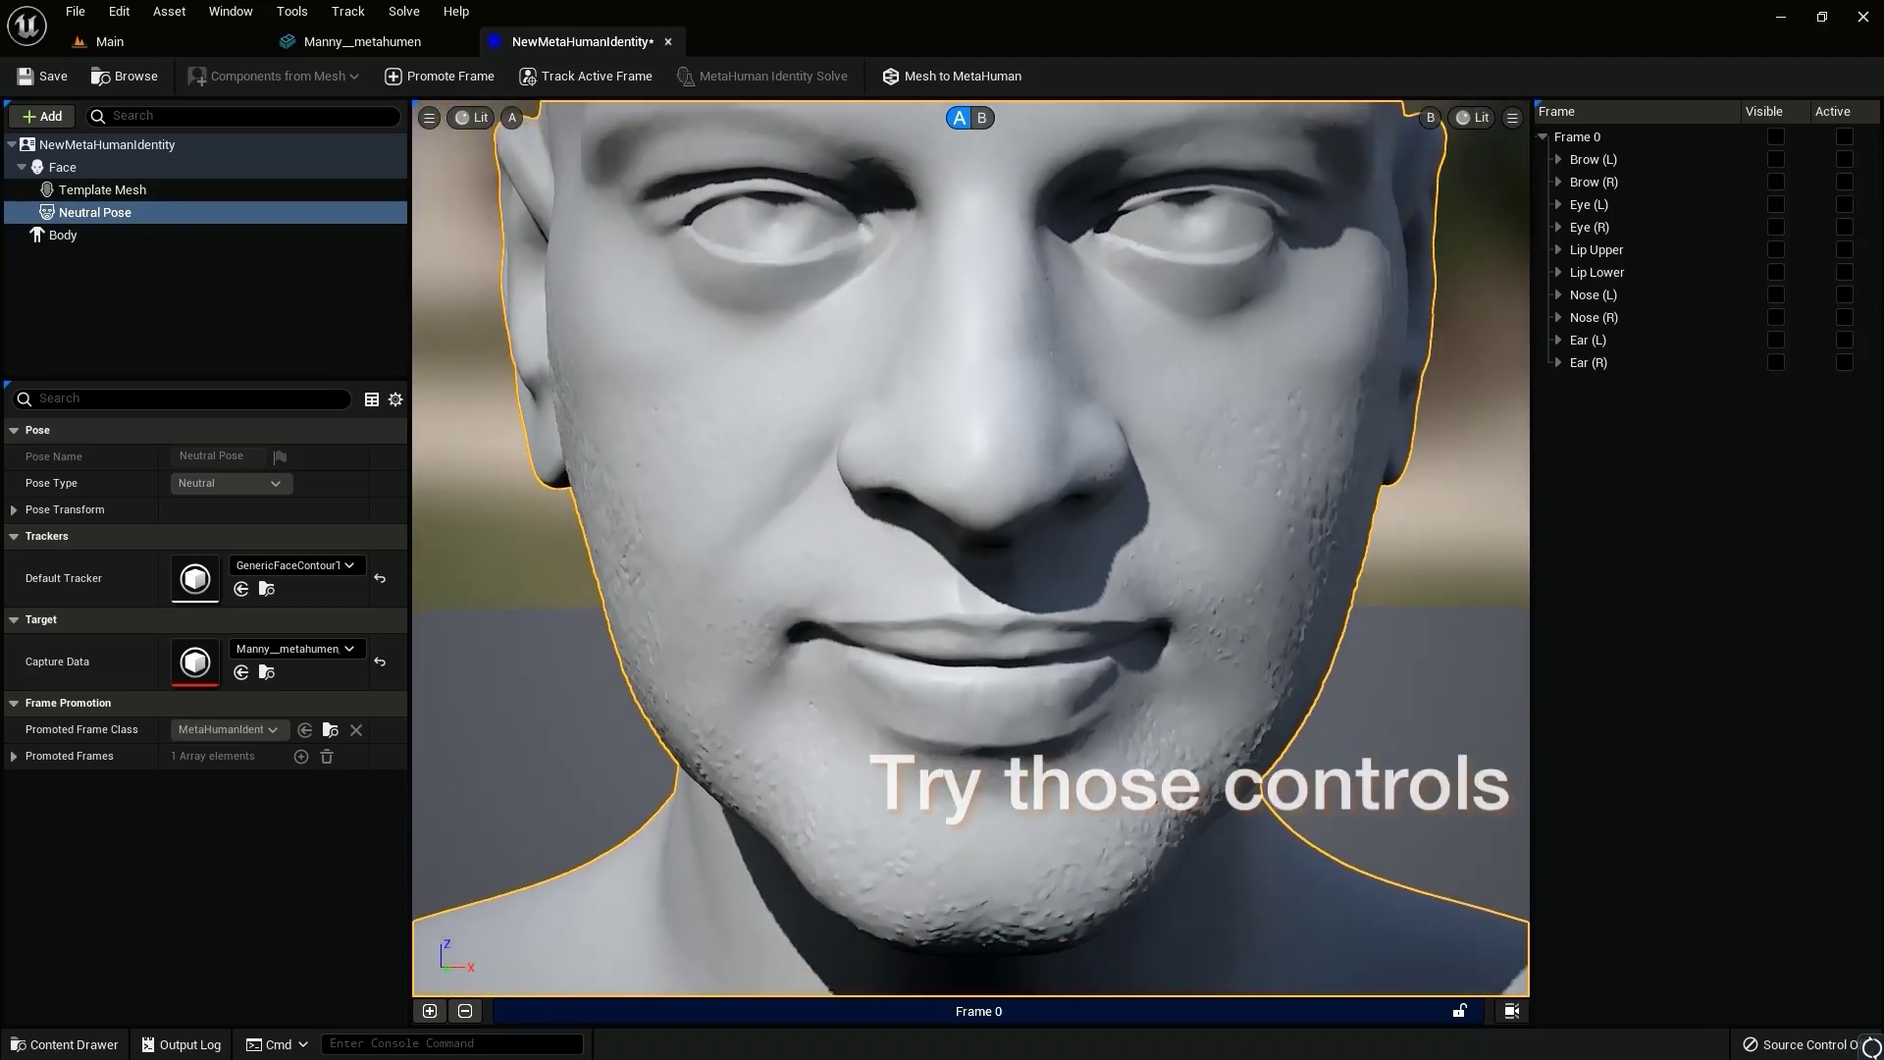
{"action": "scroll", "coordinate": [969, 549], "scroll_direction": "down", "scroll_amount": 5}
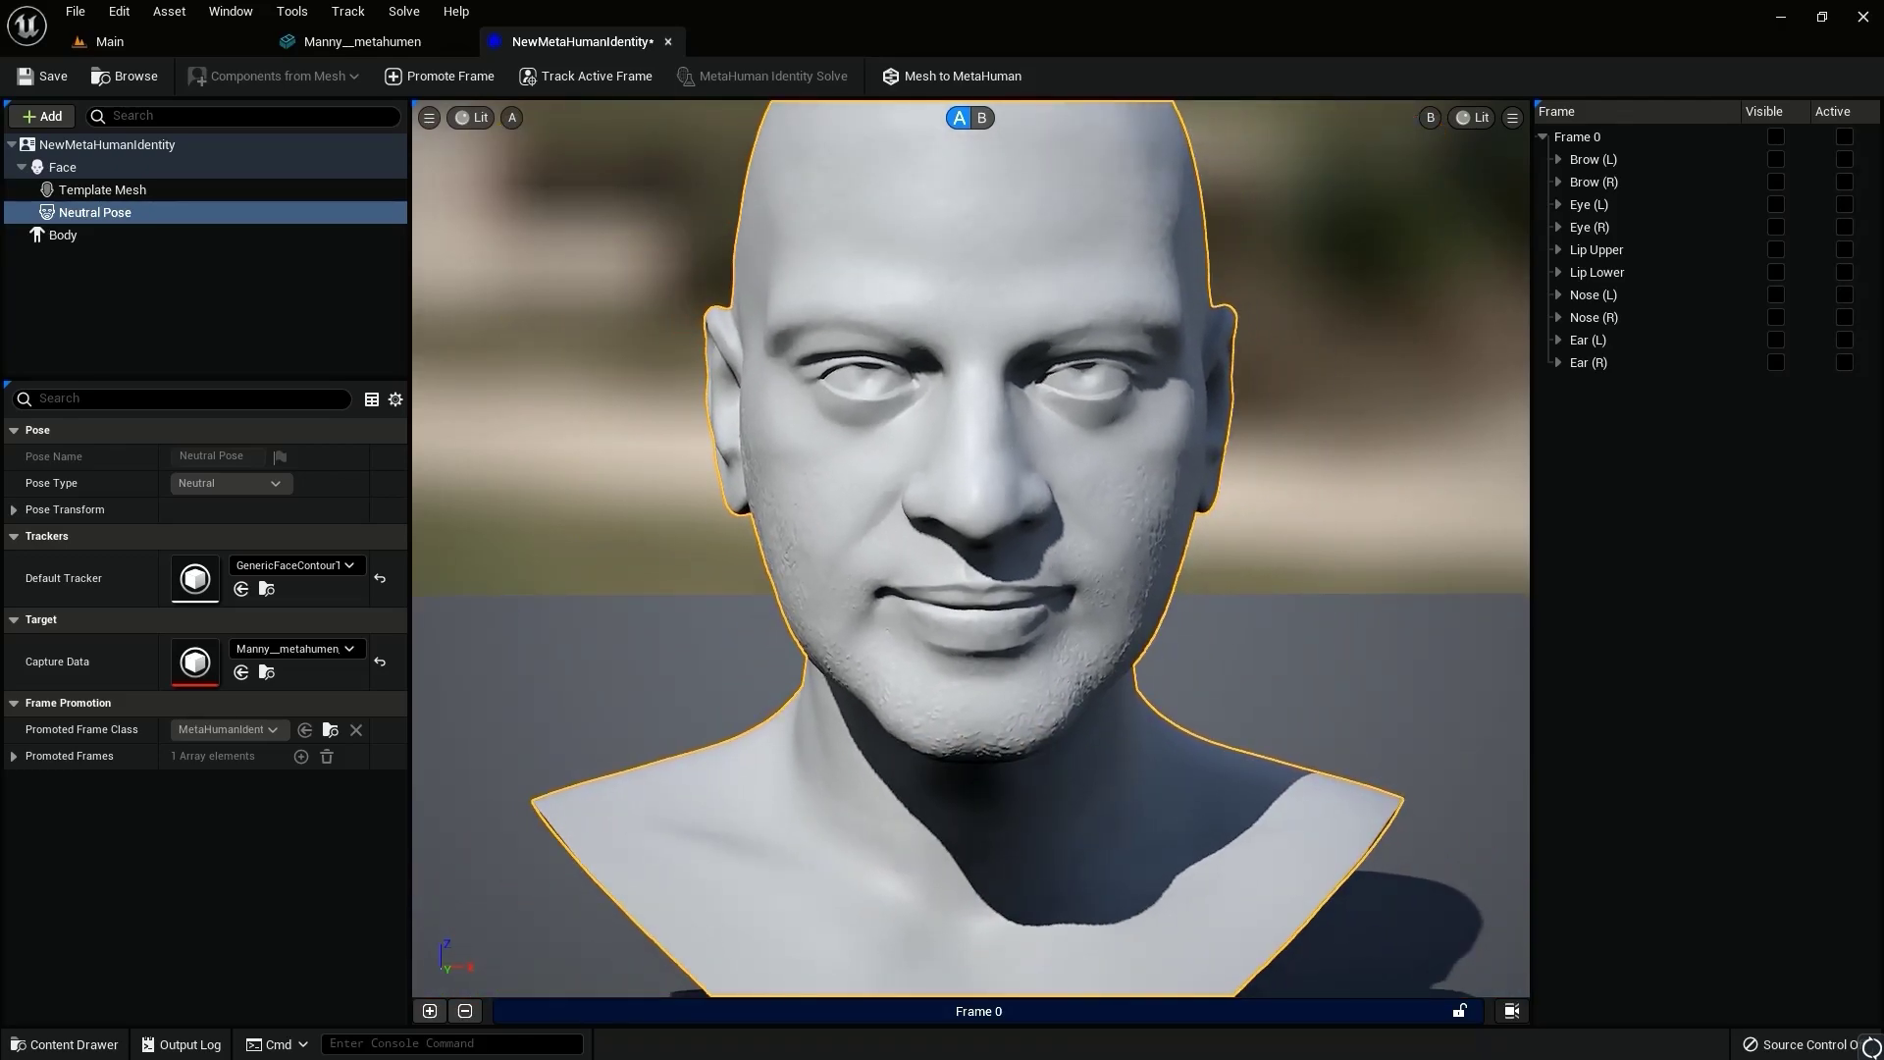
{"action": "scroll", "coordinate": [969, 550], "scroll_direction": "up", "scroll_amount": 6}
{"action": "scroll", "coordinate": [969, 549], "scroll_direction": "down", "scroll_amount": 5}
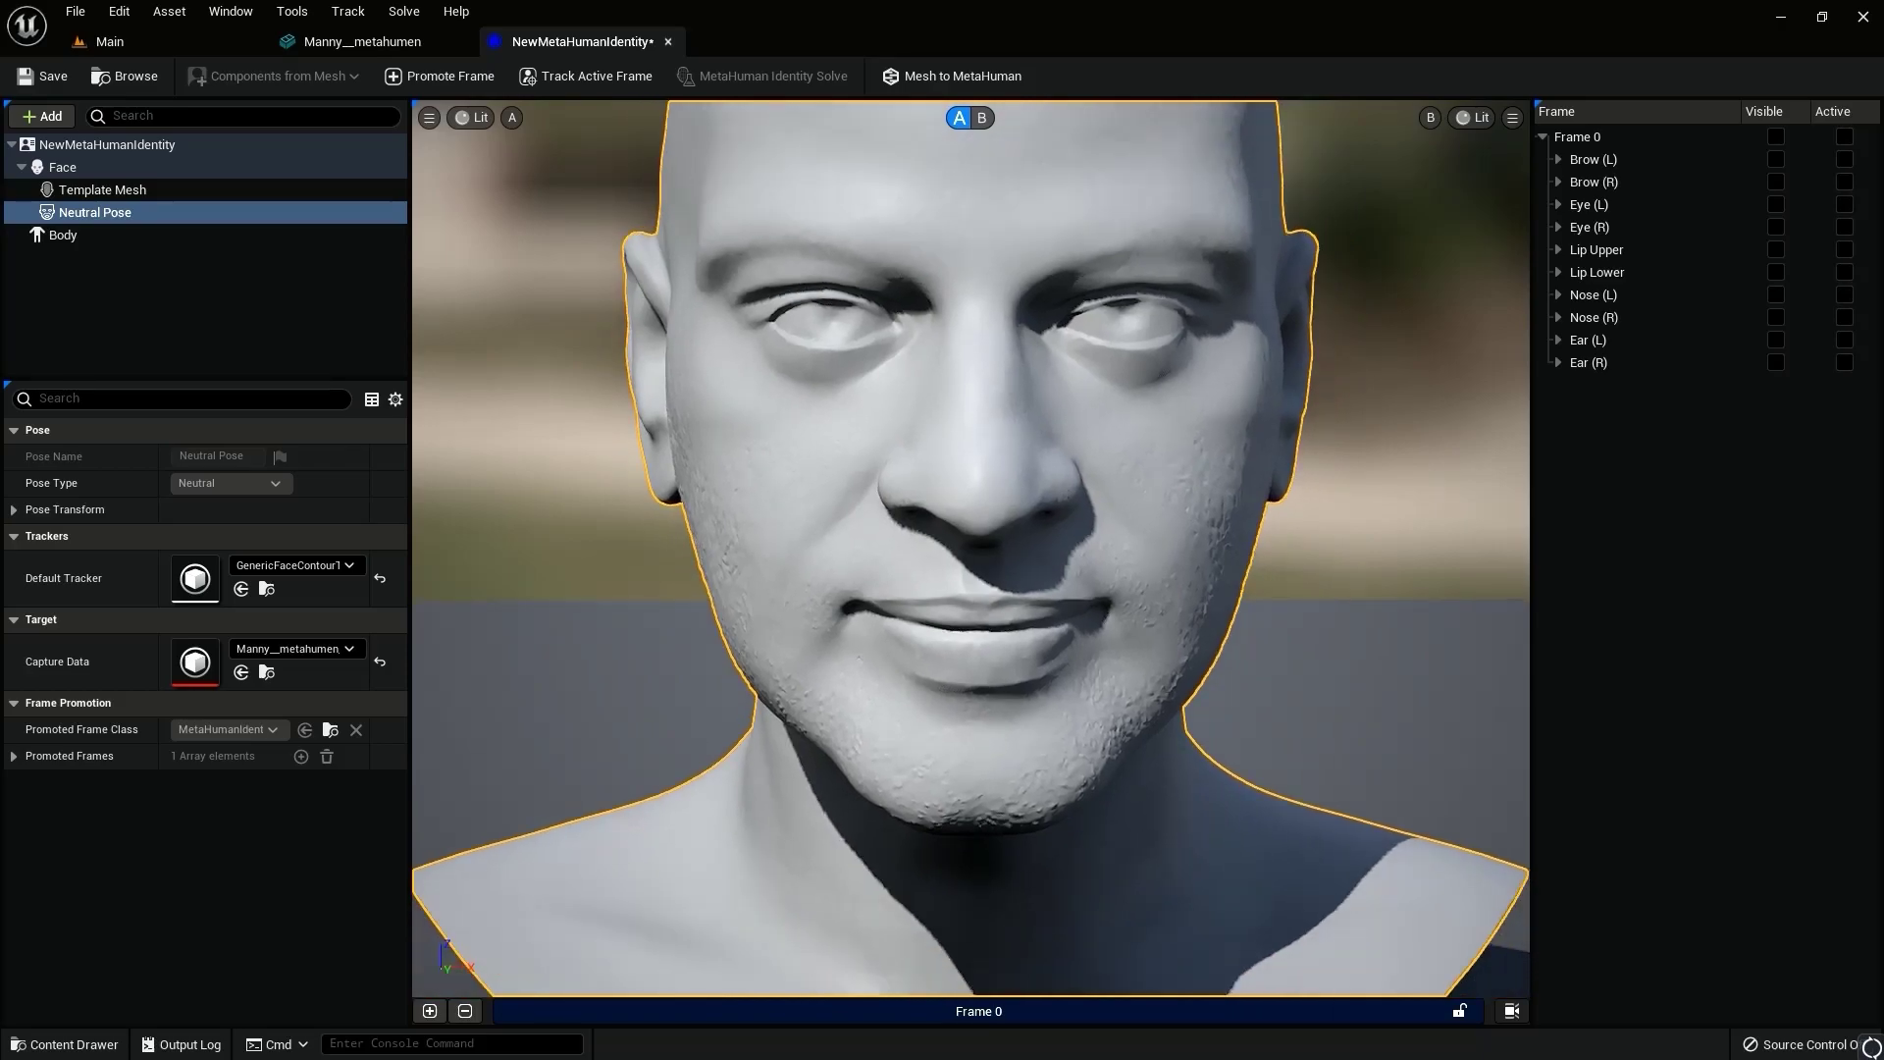
{"action": "scroll", "coordinate": [969, 550], "scroll_direction": "up", "scroll_amount": 1}
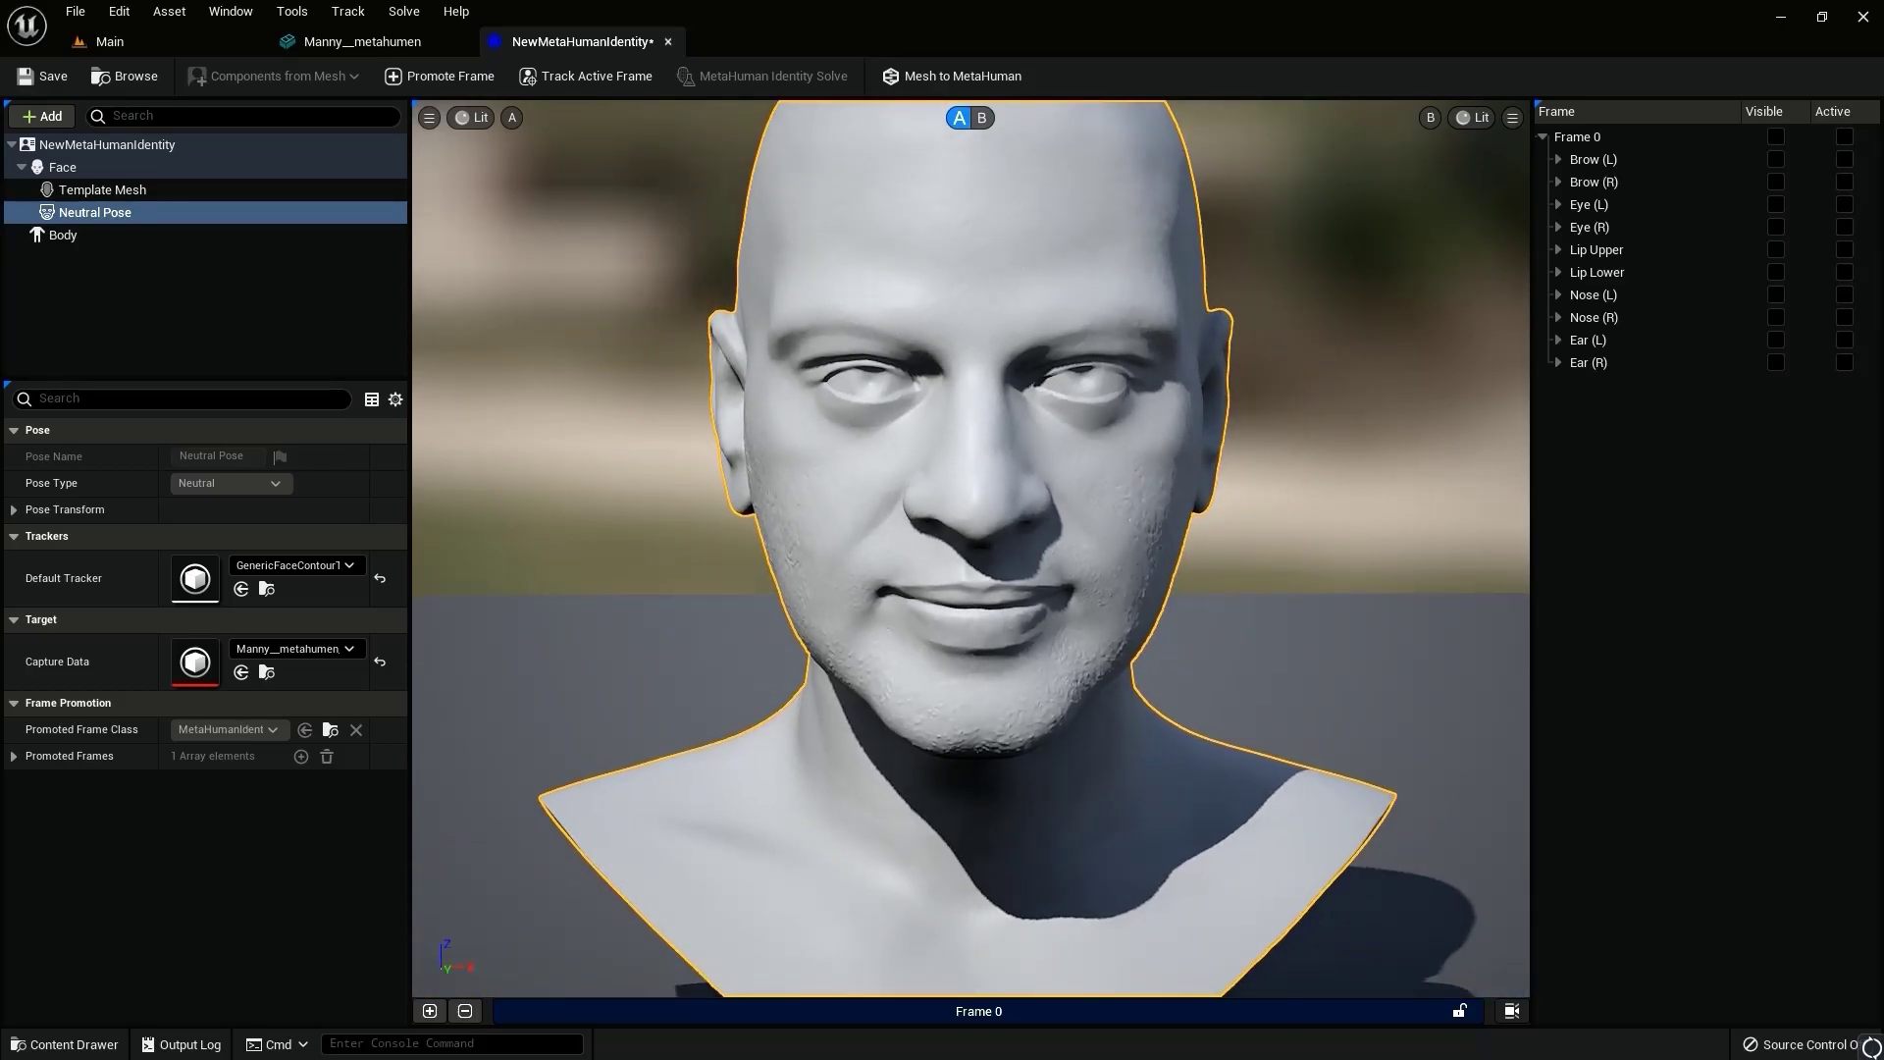
{"action": "scroll", "coordinate": [969, 550], "scroll_direction": "down", "scroll_amount": 2}
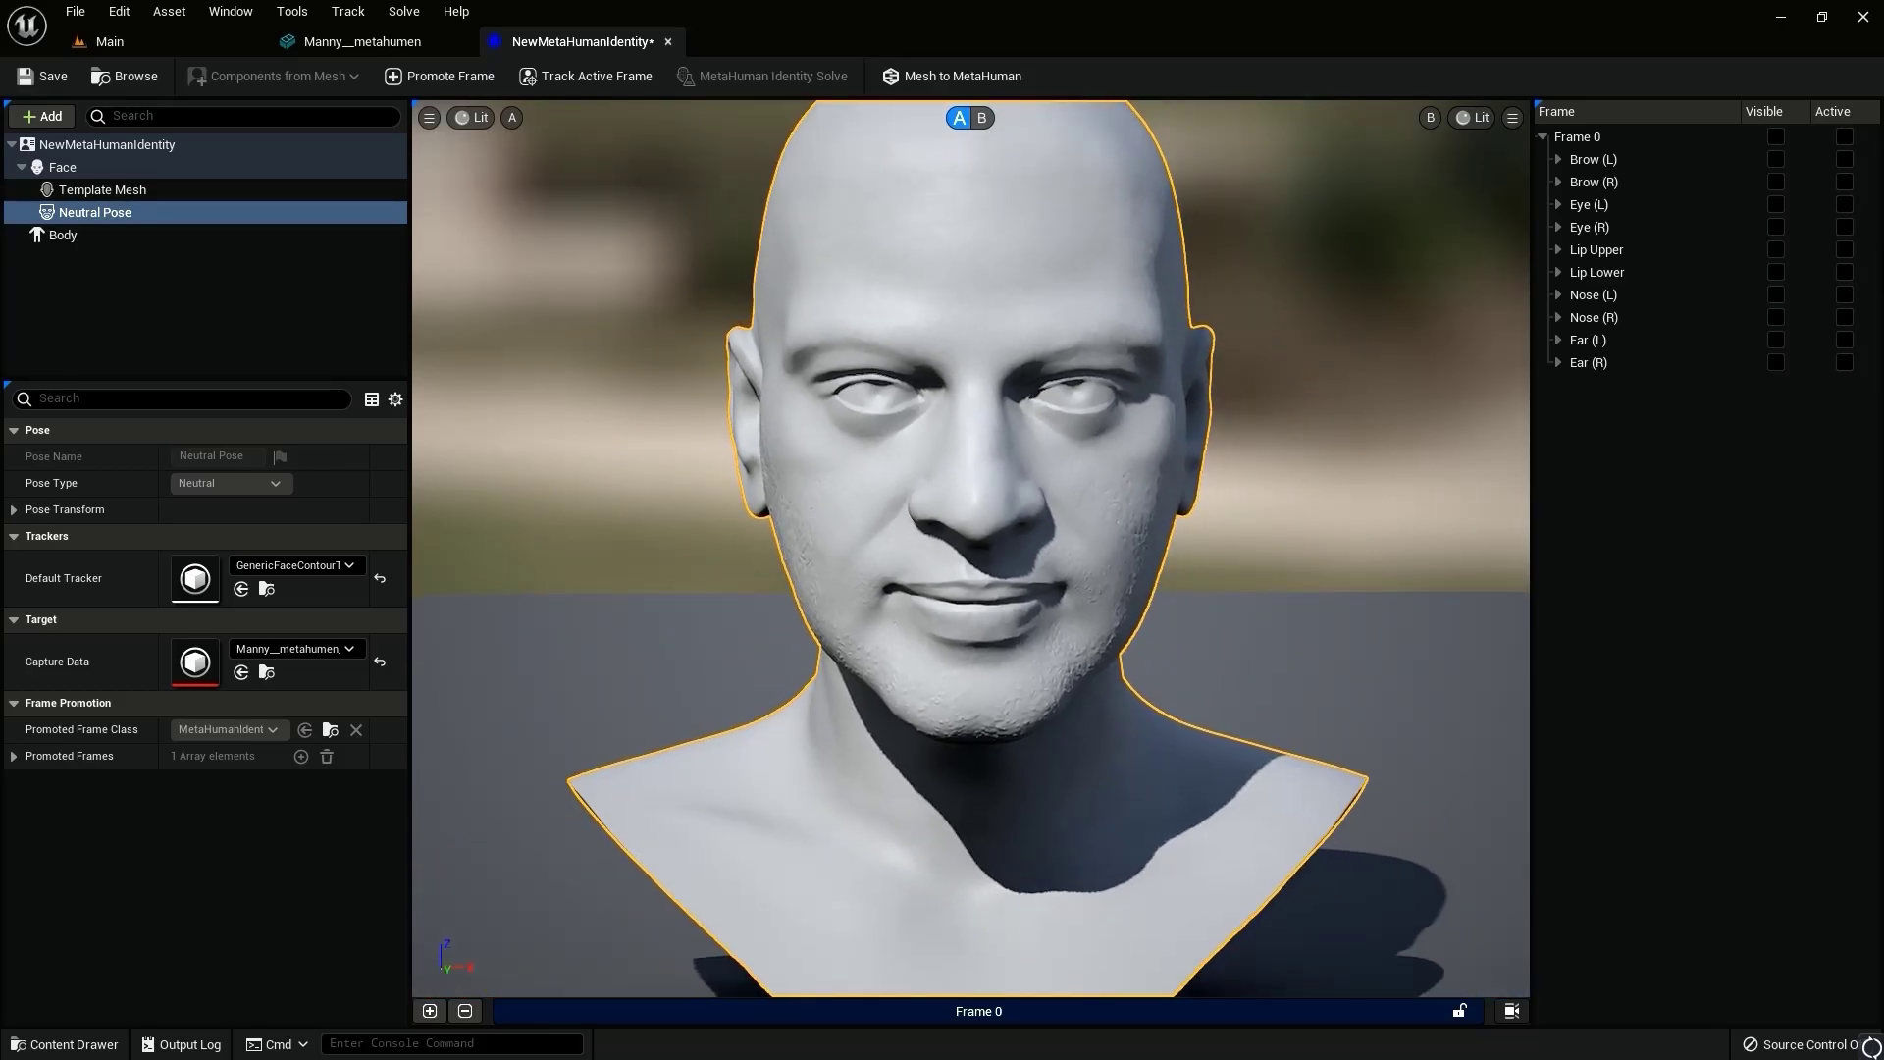
{"action": "mouse_move", "coordinate": [969, 550]}
{"action": "left_mouse_down"}
{"action": "mouse_move", "coordinate": [991, 545]}
{"action": "mouse_move", "coordinate": [934, 552]}
{"action": "left_mouse_up"}
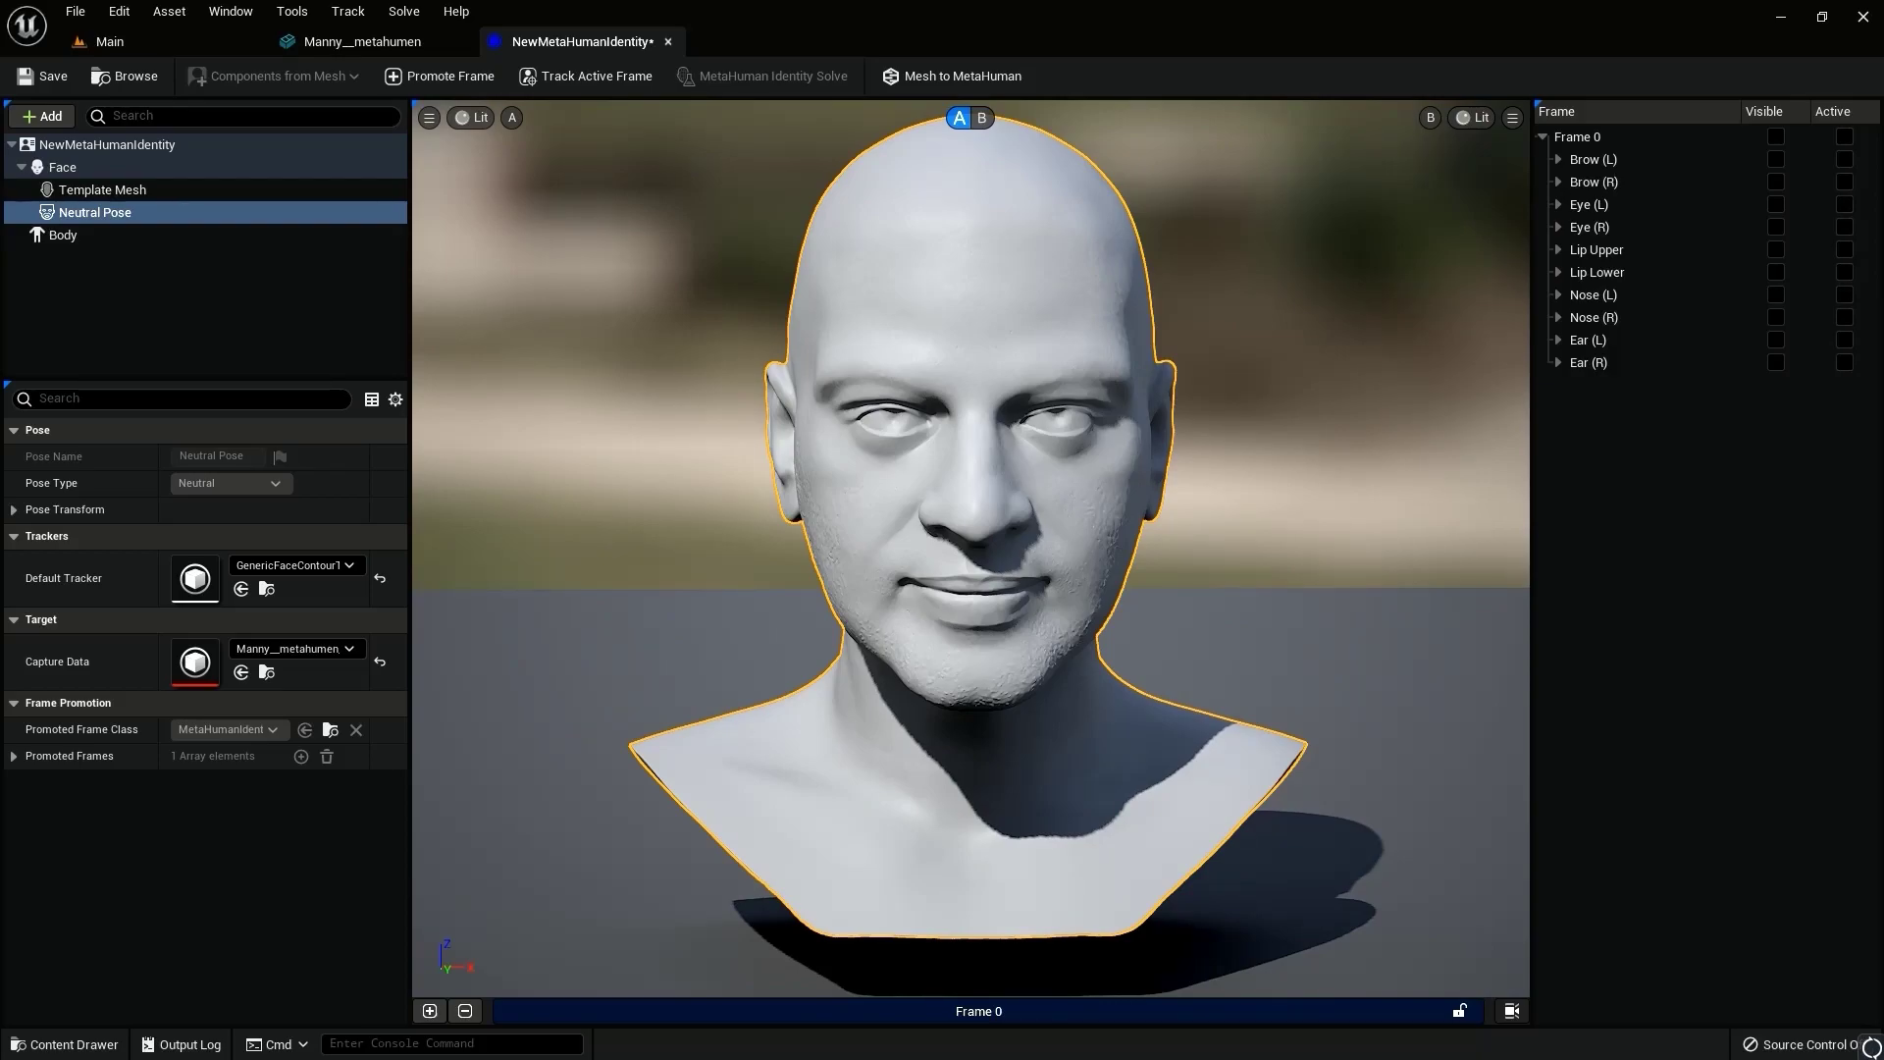
Turn on autotracking for Frame 0, then check both sides of the head and zoom into the face
{"action": "left_click", "coordinate": [1511, 1011]}
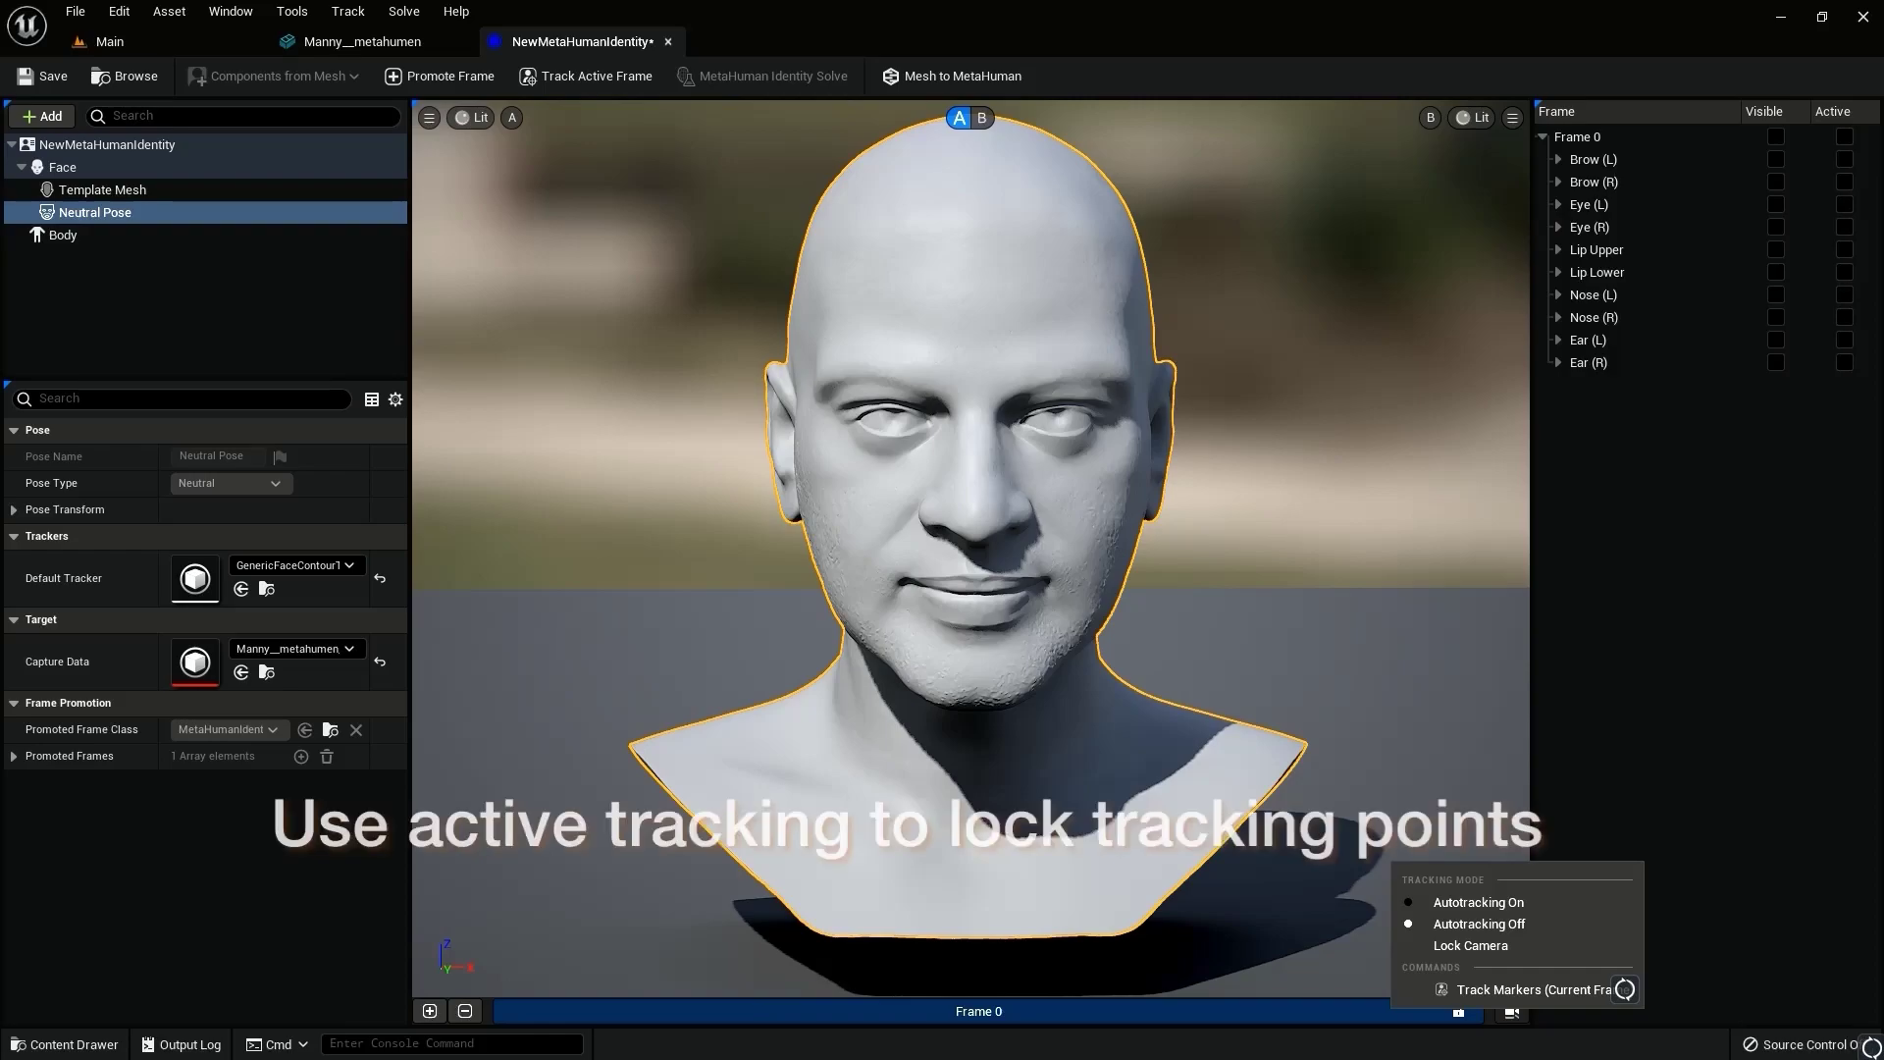
{"action": "left_click", "coordinate": [1477, 901]}
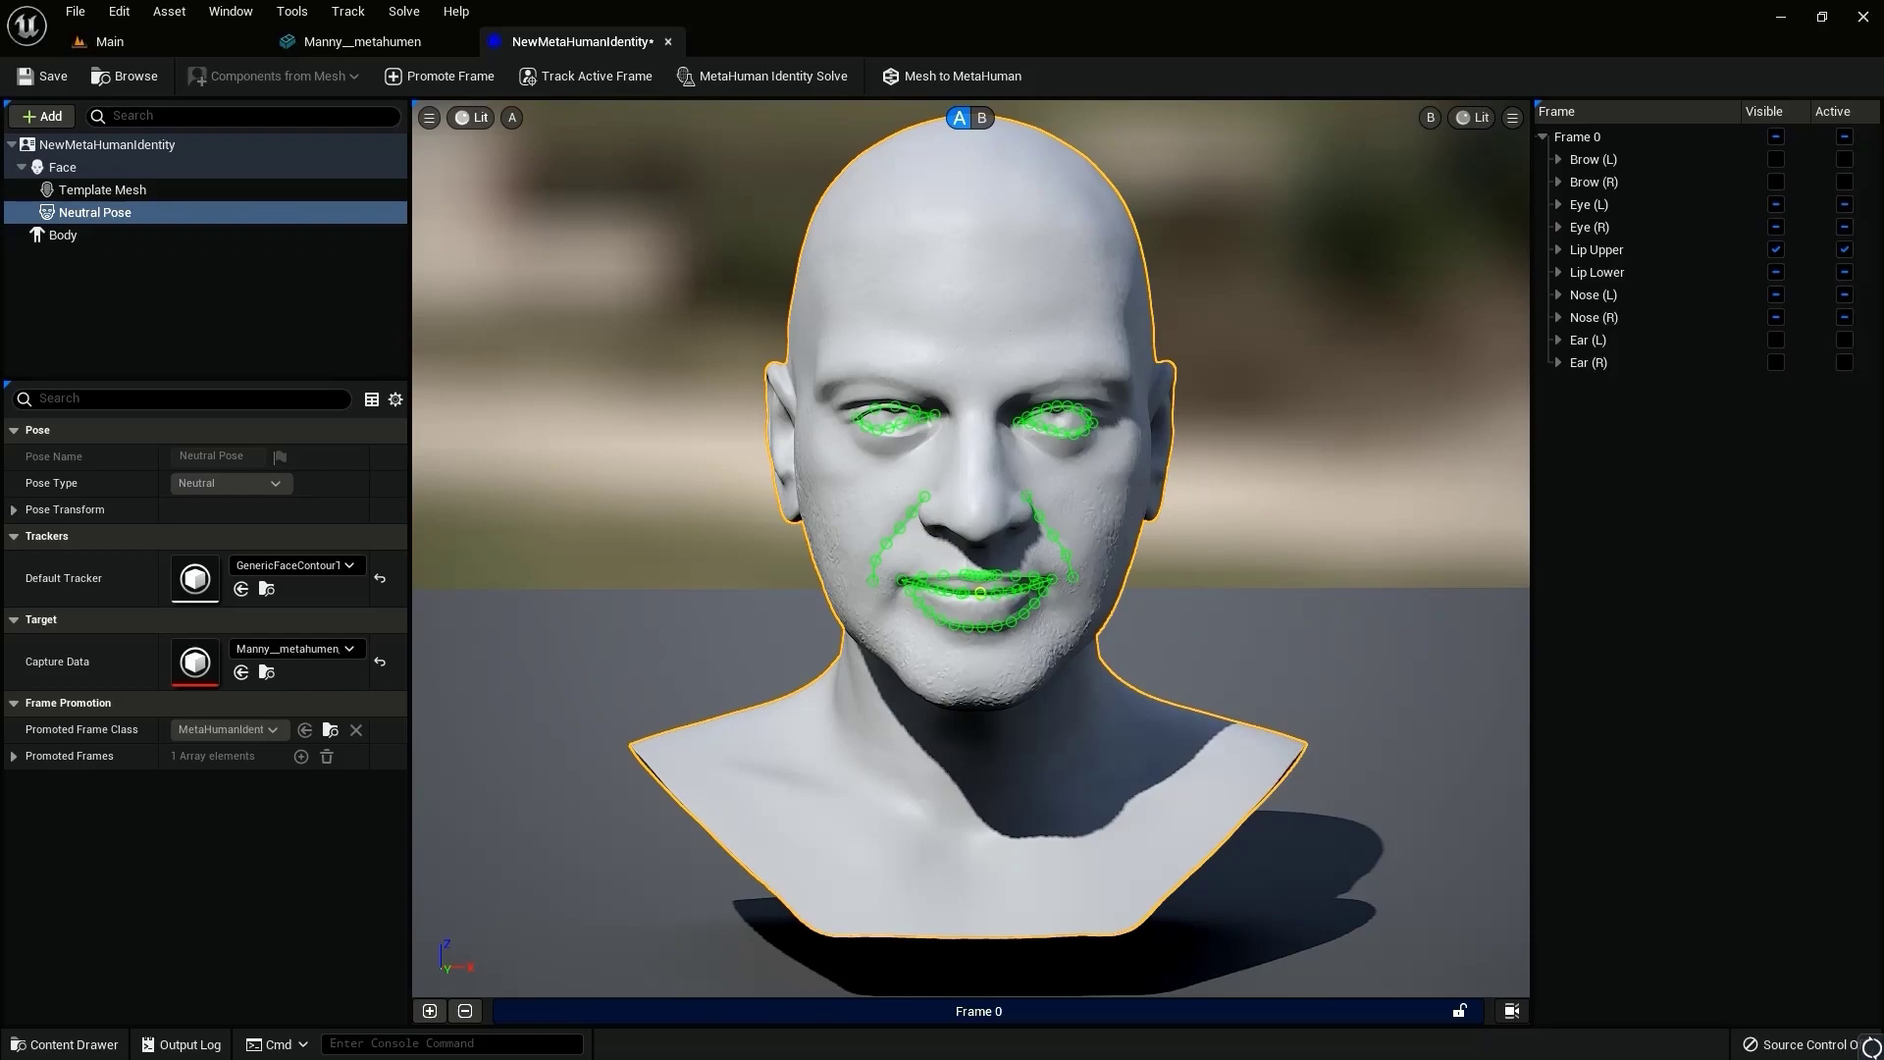
{"action": "left_click_drag", "start_coordinate": [981, 589], "coordinate": [863, 574]}
{"action": "mouse_move", "coordinate": [981, 589]}
{"action": "left_mouse_down"}
{"action": "mouse_move", "coordinate": [883, 586]}
{"action": "mouse_move", "coordinate": [1090, 586]}
{"action": "left_mouse_up"}
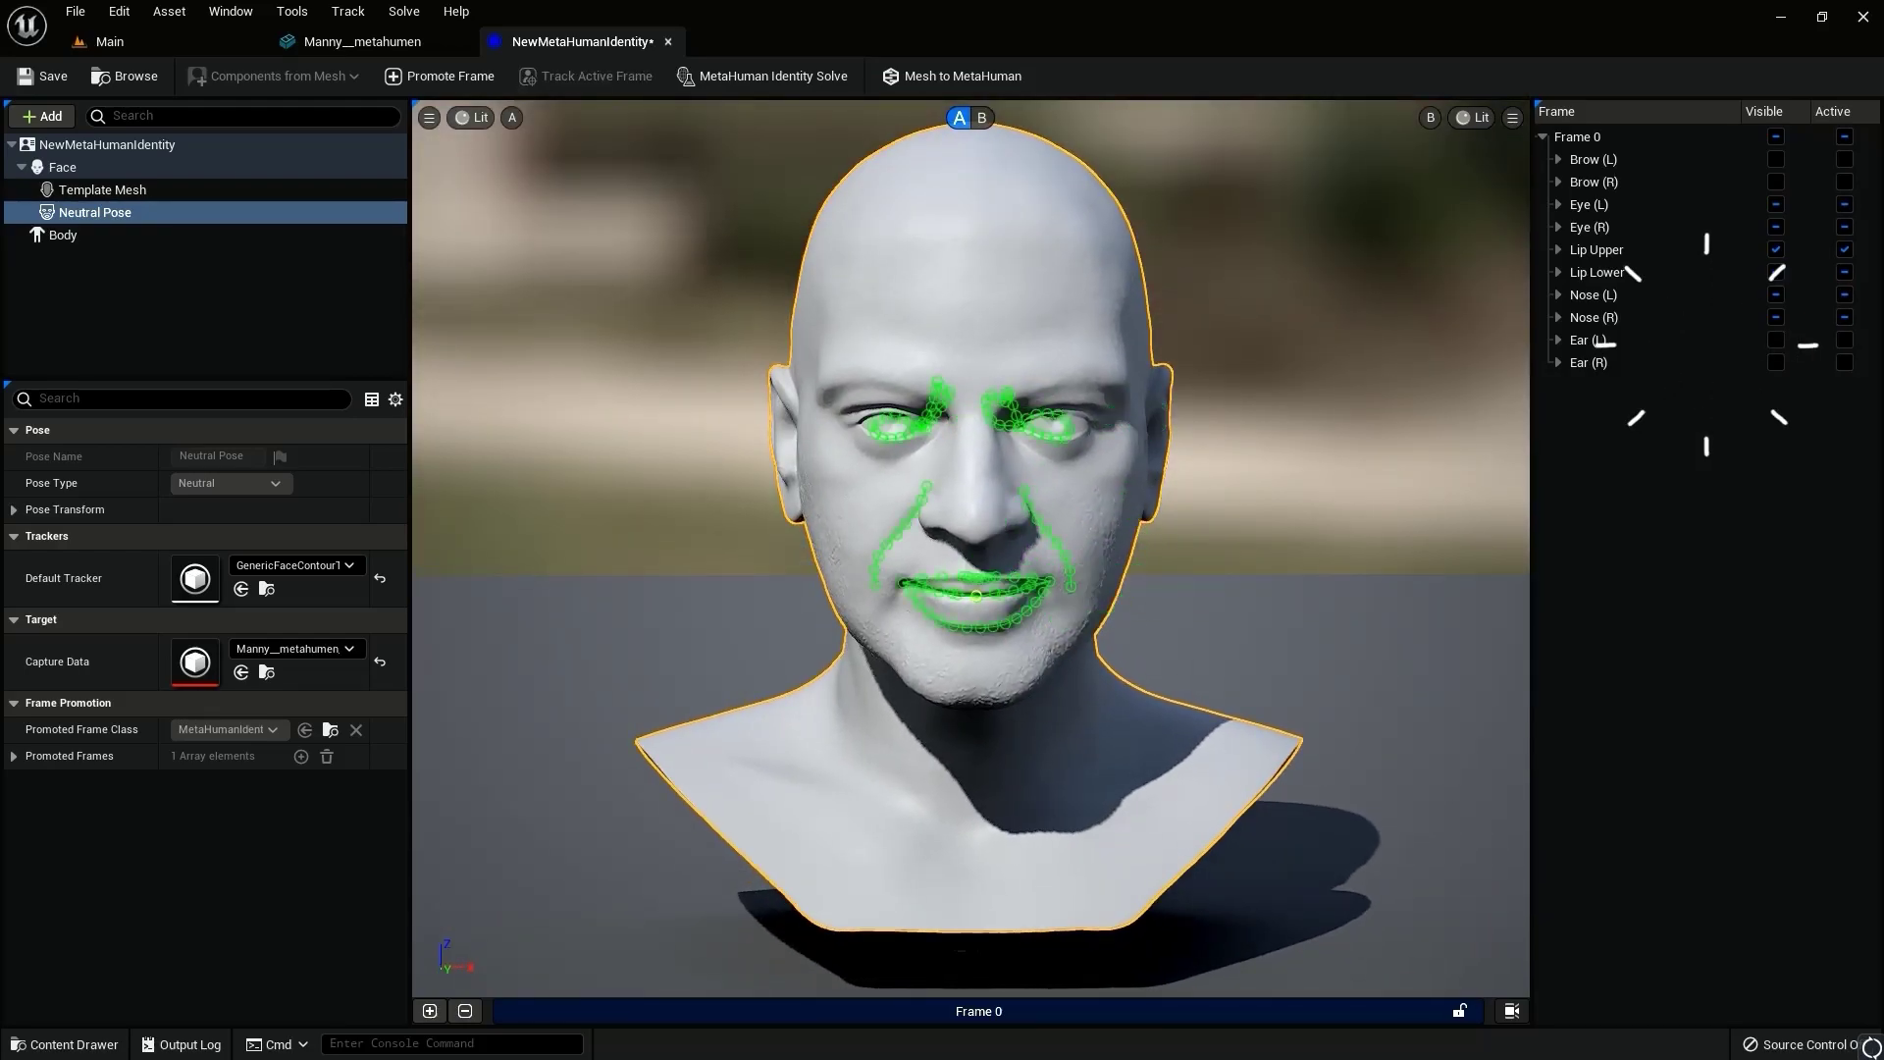
{"action": "scroll", "coordinate": [972, 589], "scroll_direction": "up", "scroll_amount": 3}
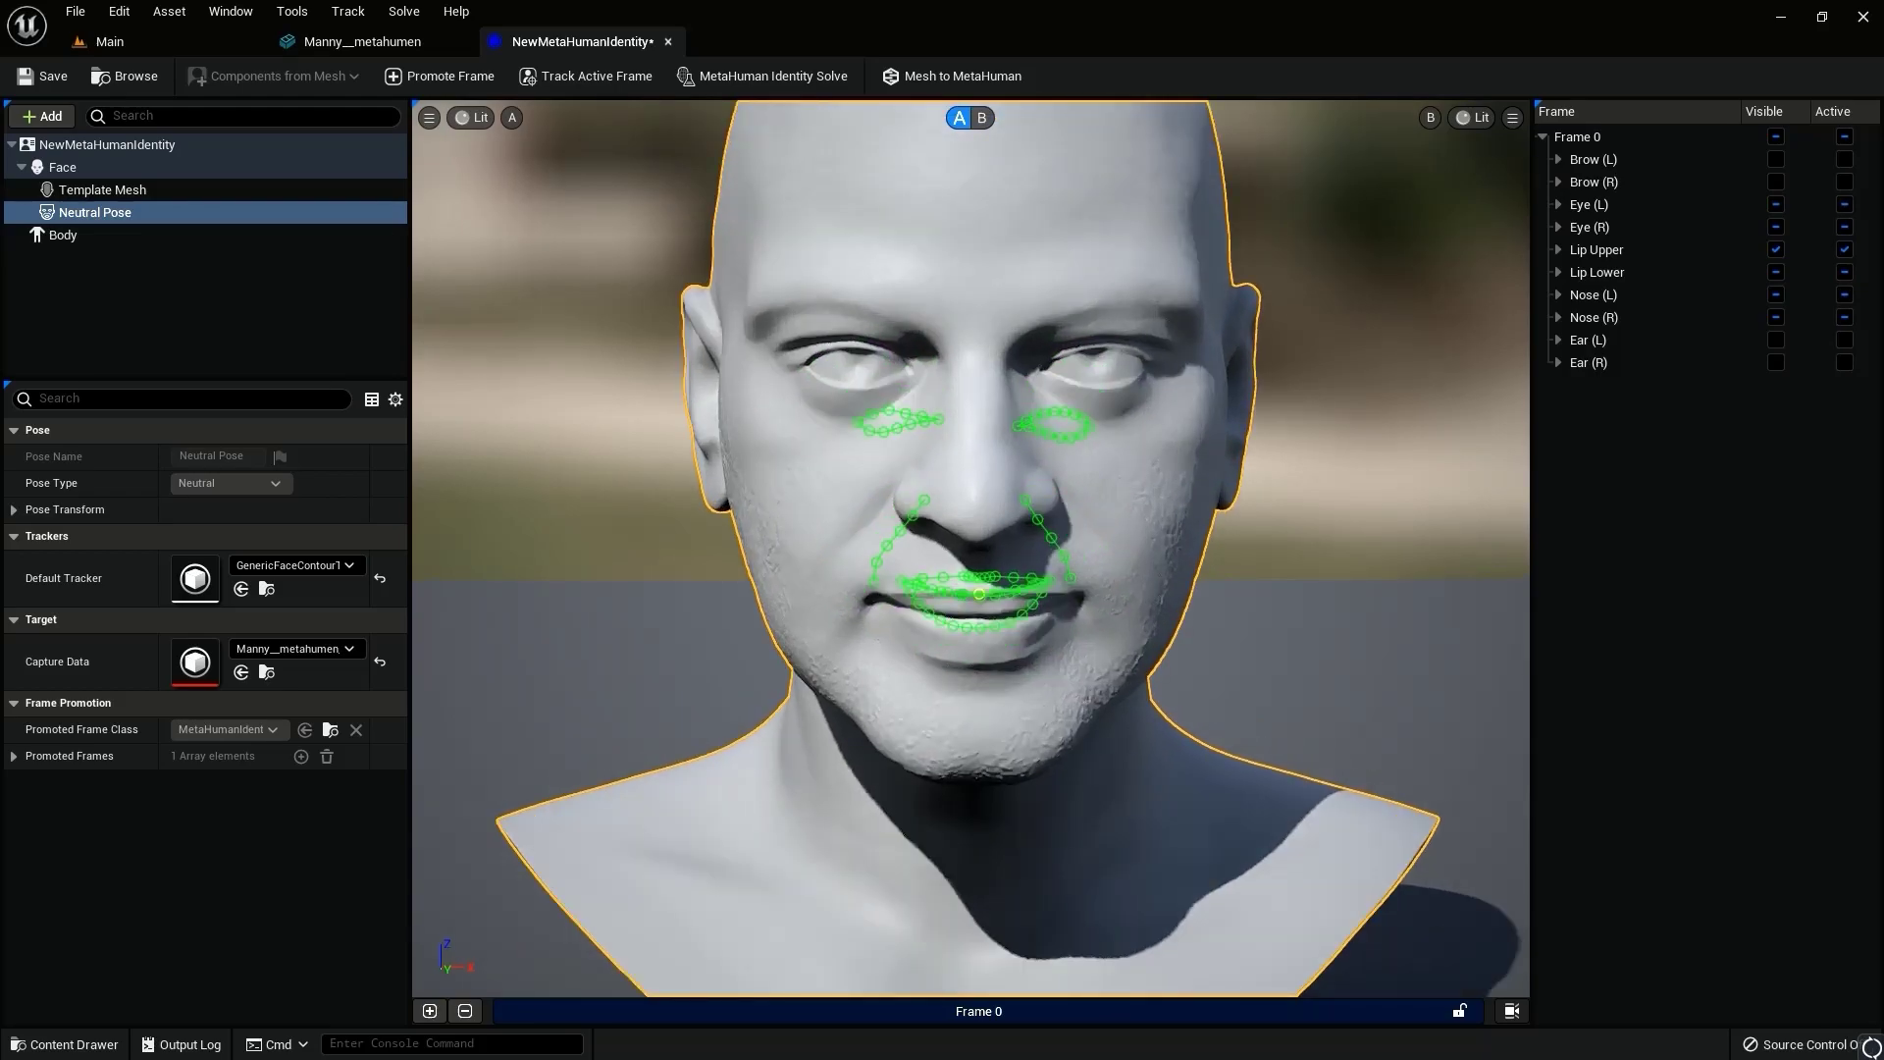
{"action": "scroll", "coordinate": [971, 588], "scroll_direction": "up", "scroll_amount": 3}
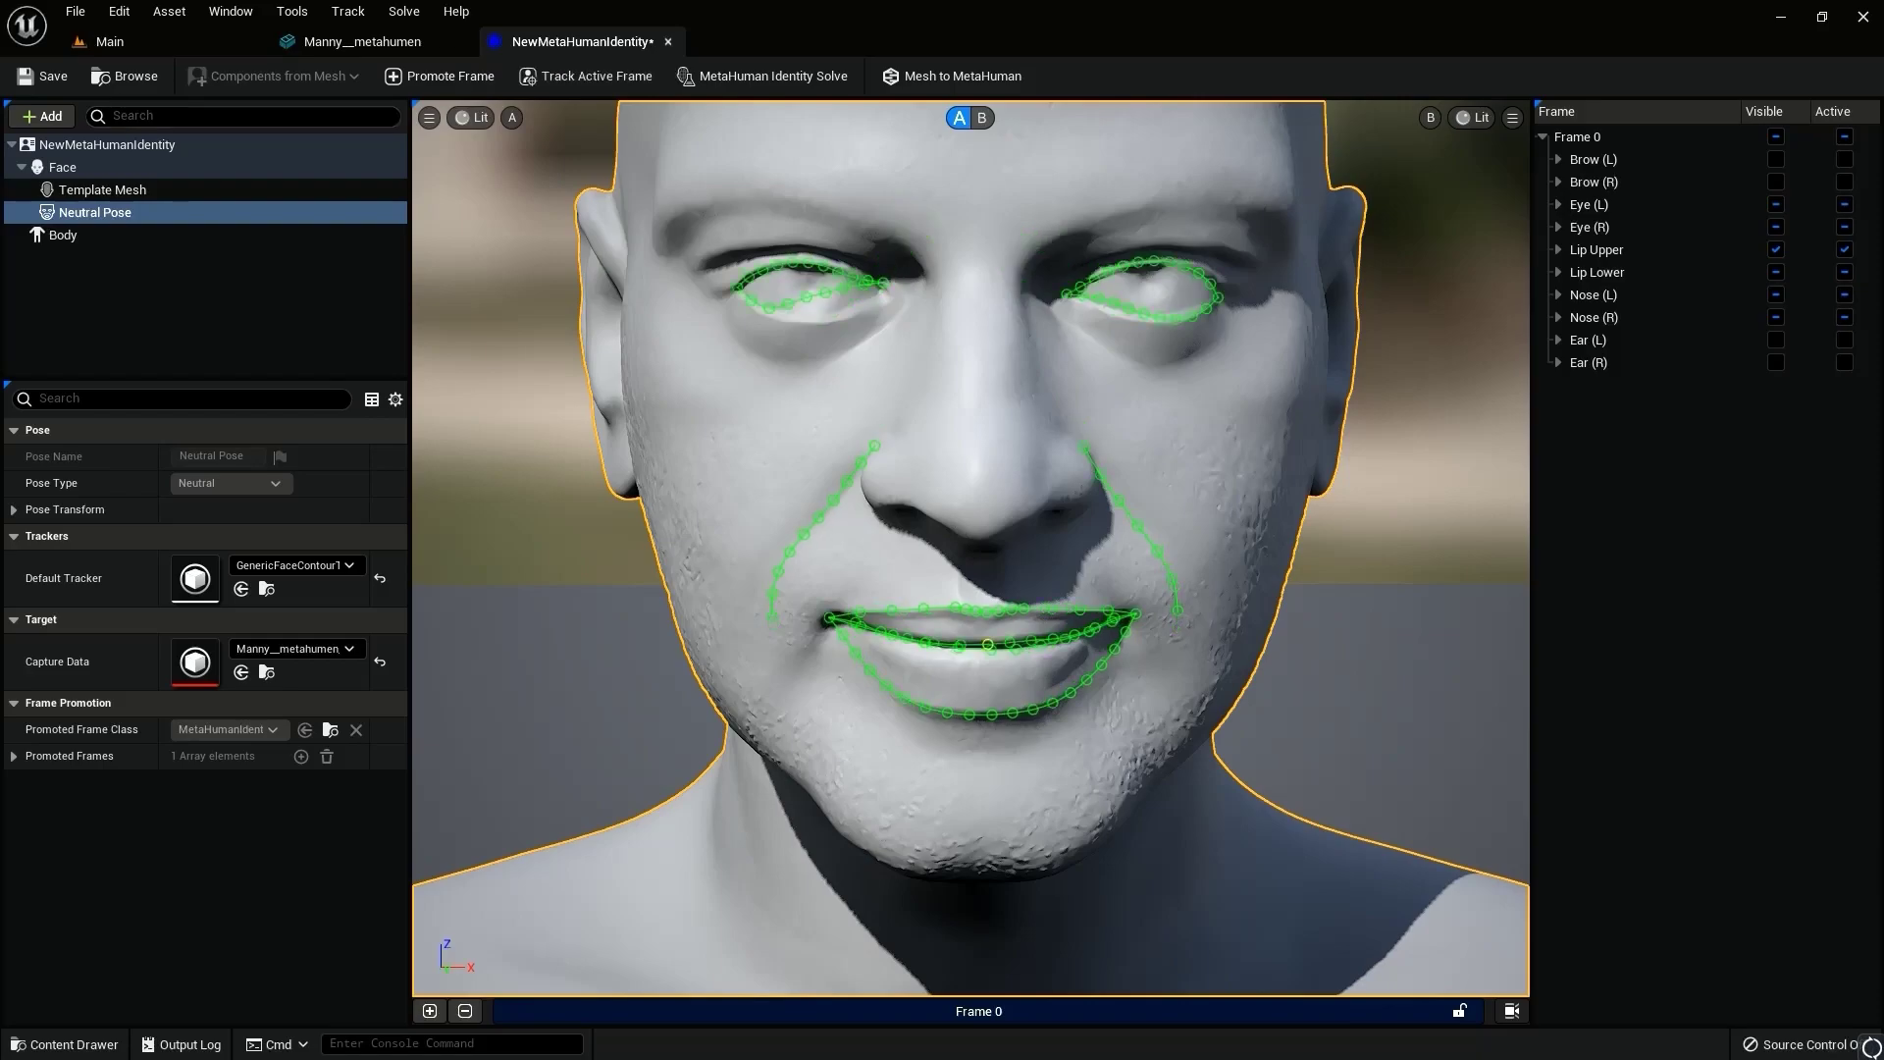
Run the MetaHuman Identity Solve, compare A/B views, and submit via Mesh to MetaHuman
{"action": "left_click", "coordinate": [982, 118]}
{"action": "left_click", "coordinate": [770, 132]}
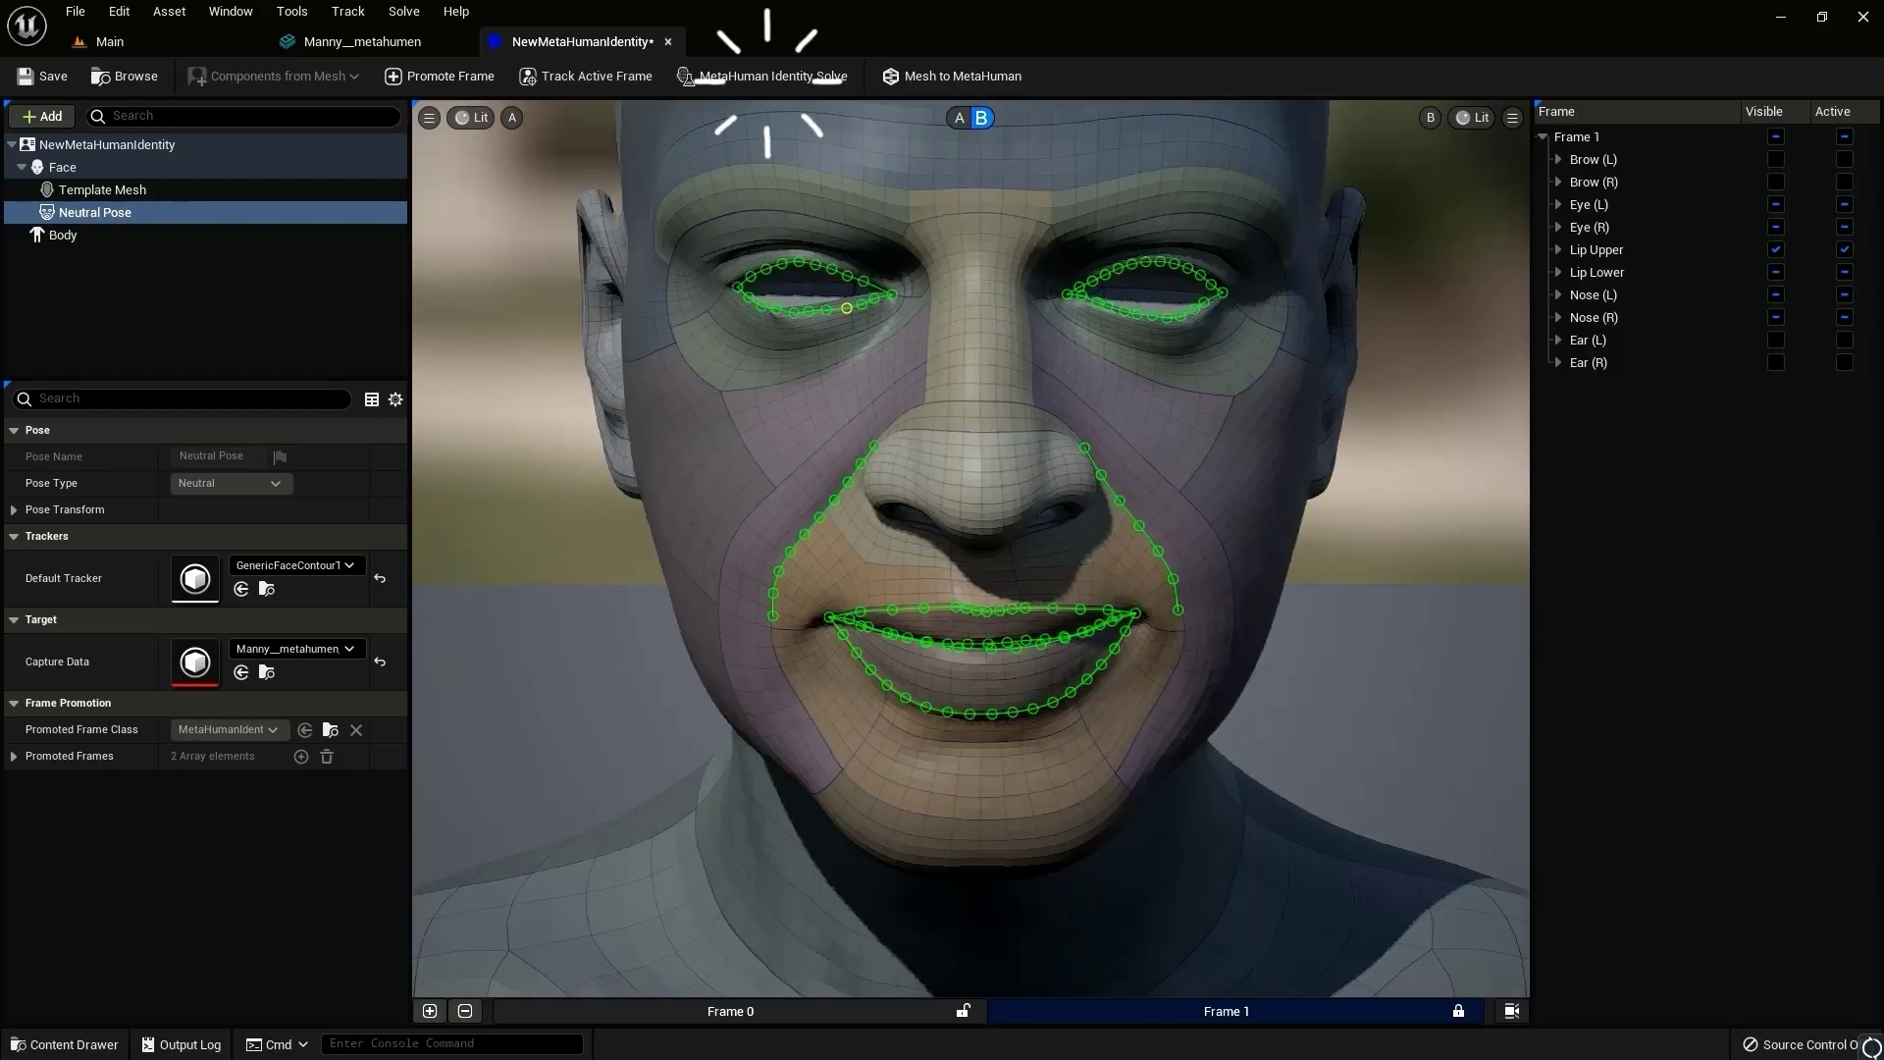
{"action": "scroll", "coordinate": [971, 550], "scroll_direction": "up", "scroll_amount": 1}
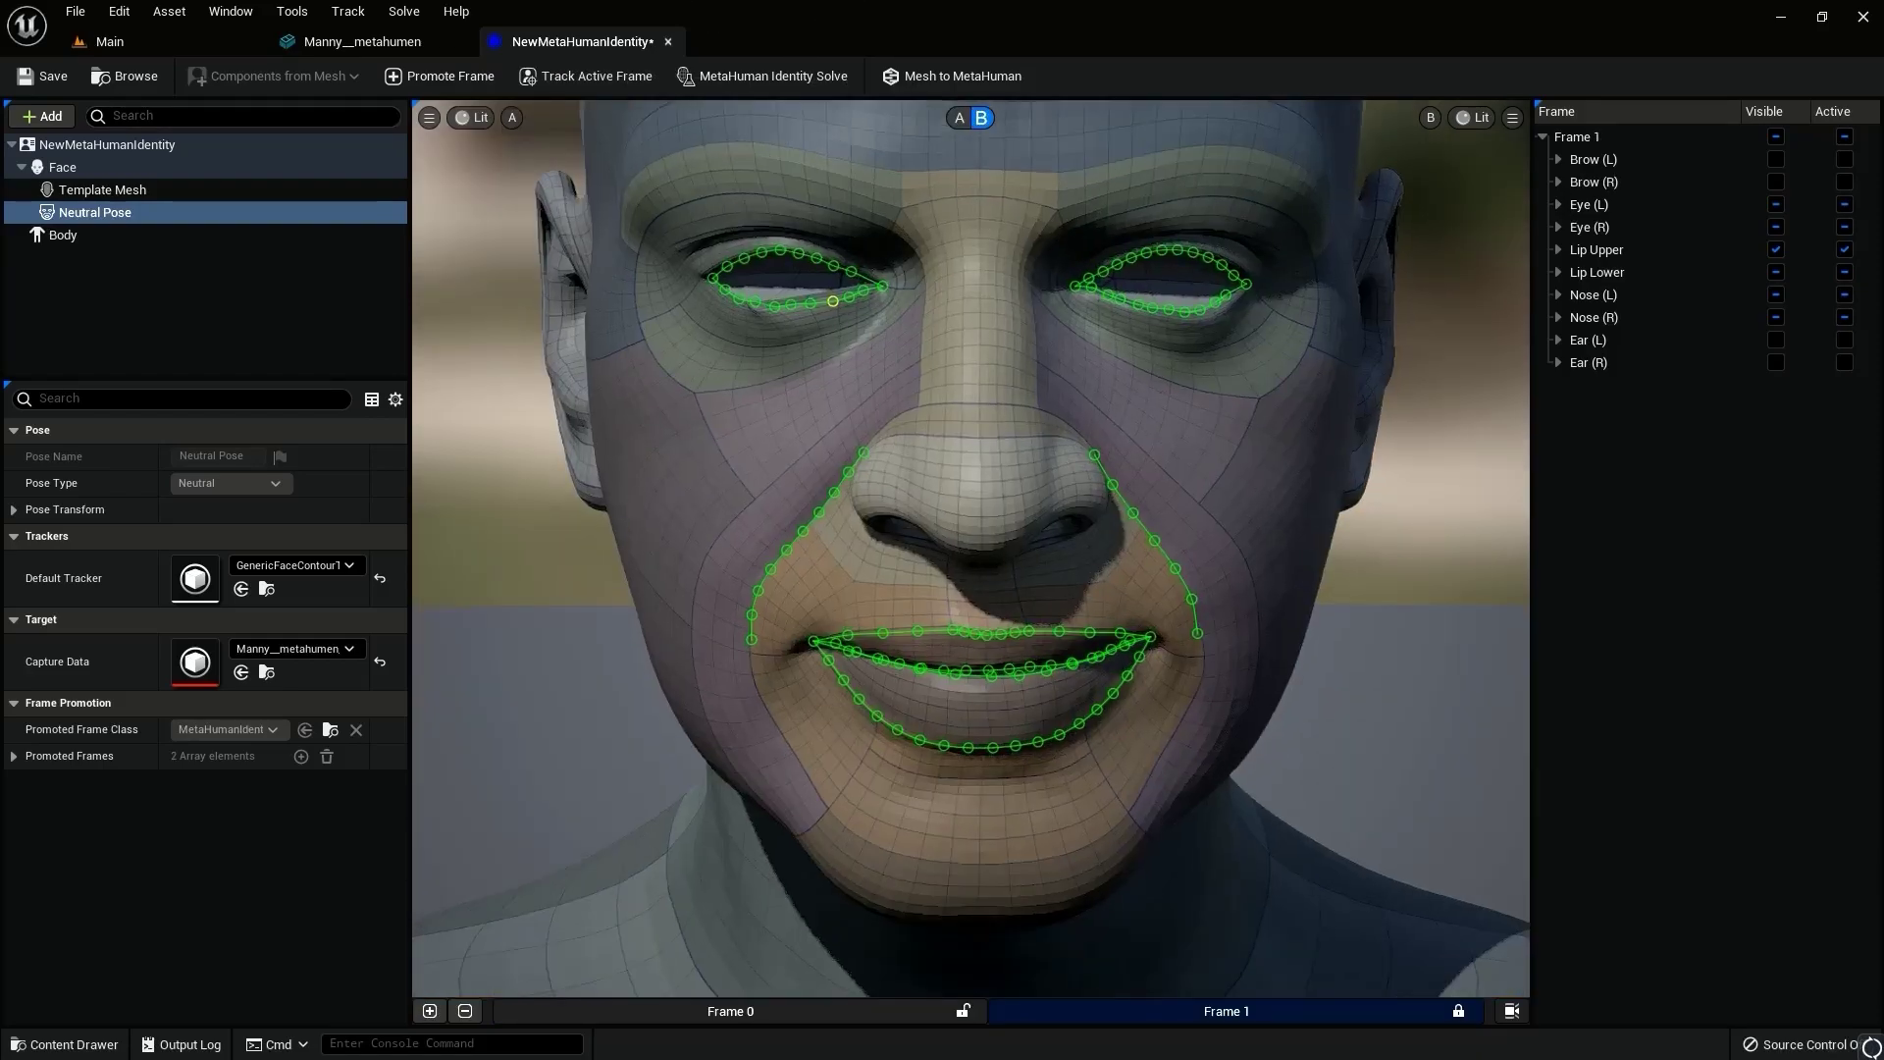
{"action": "scroll", "coordinate": [972, 549], "scroll_direction": "down", "scroll_amount": 2}
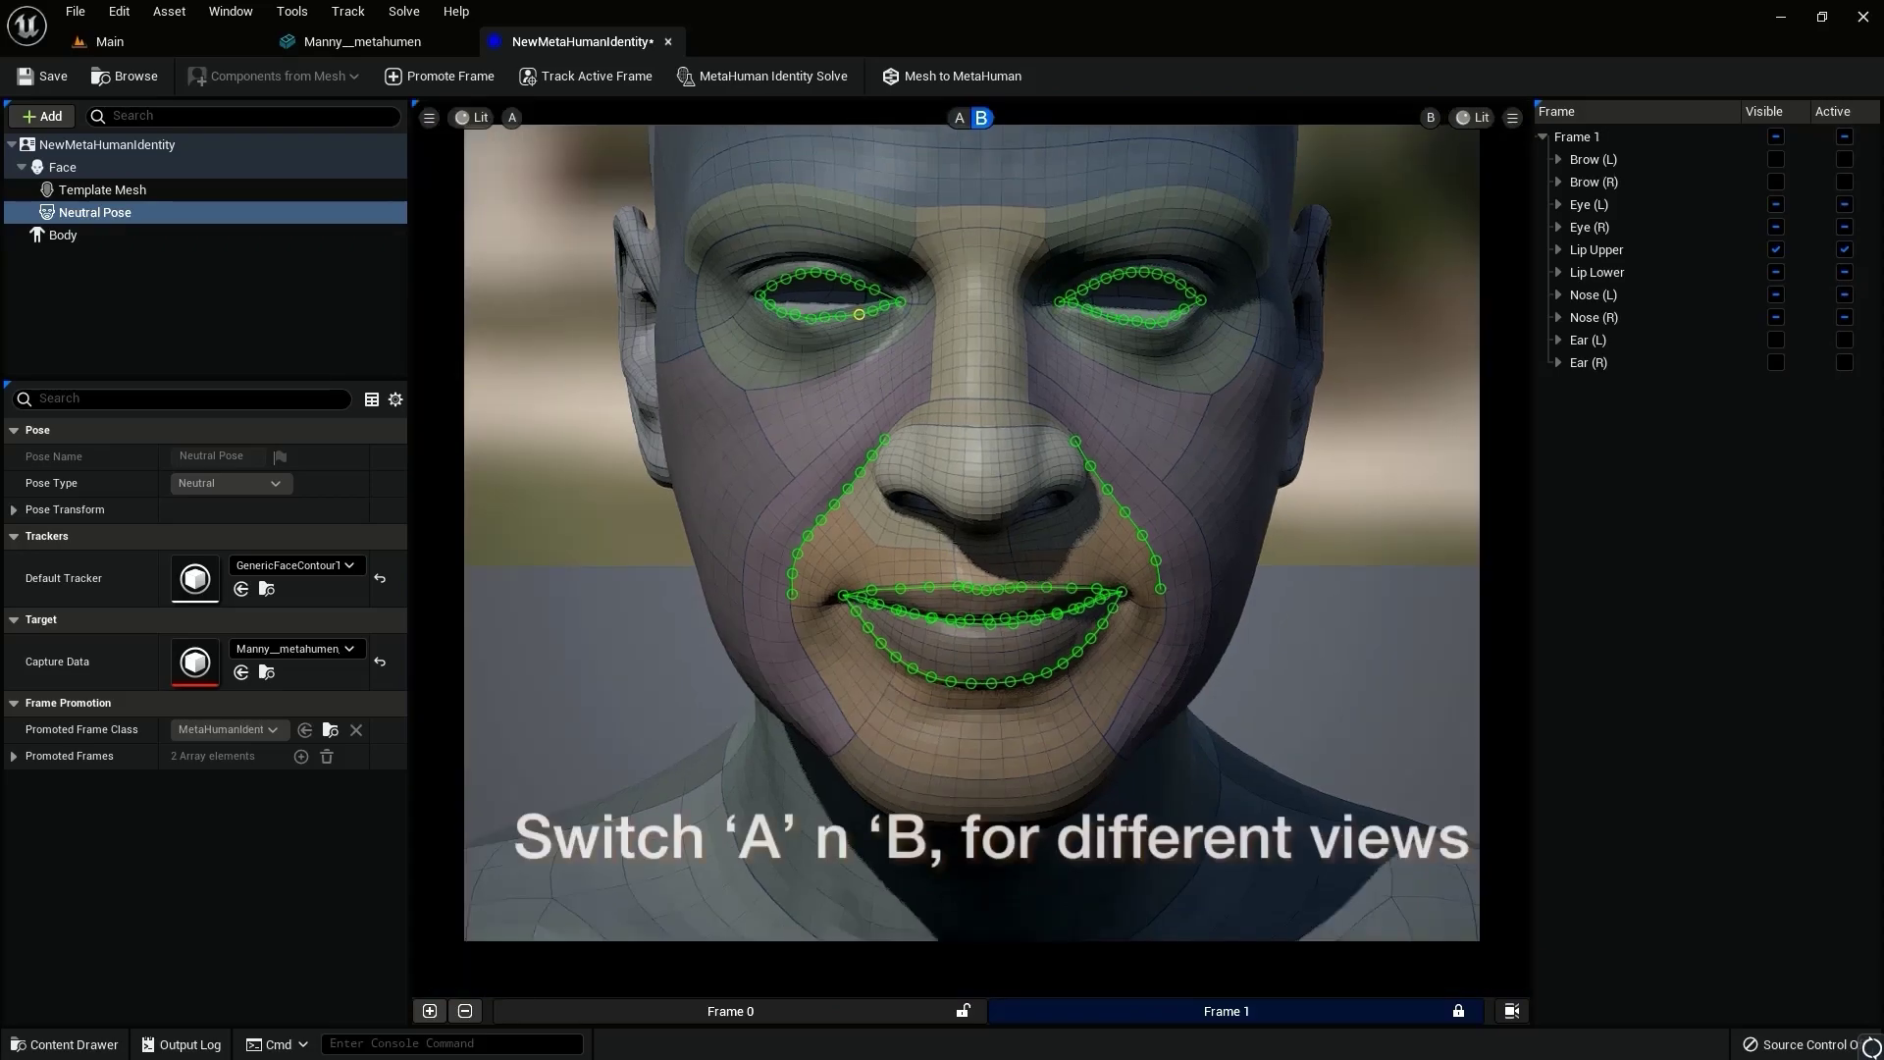
{"action": "left_click", "coordinate": [978, 118]}
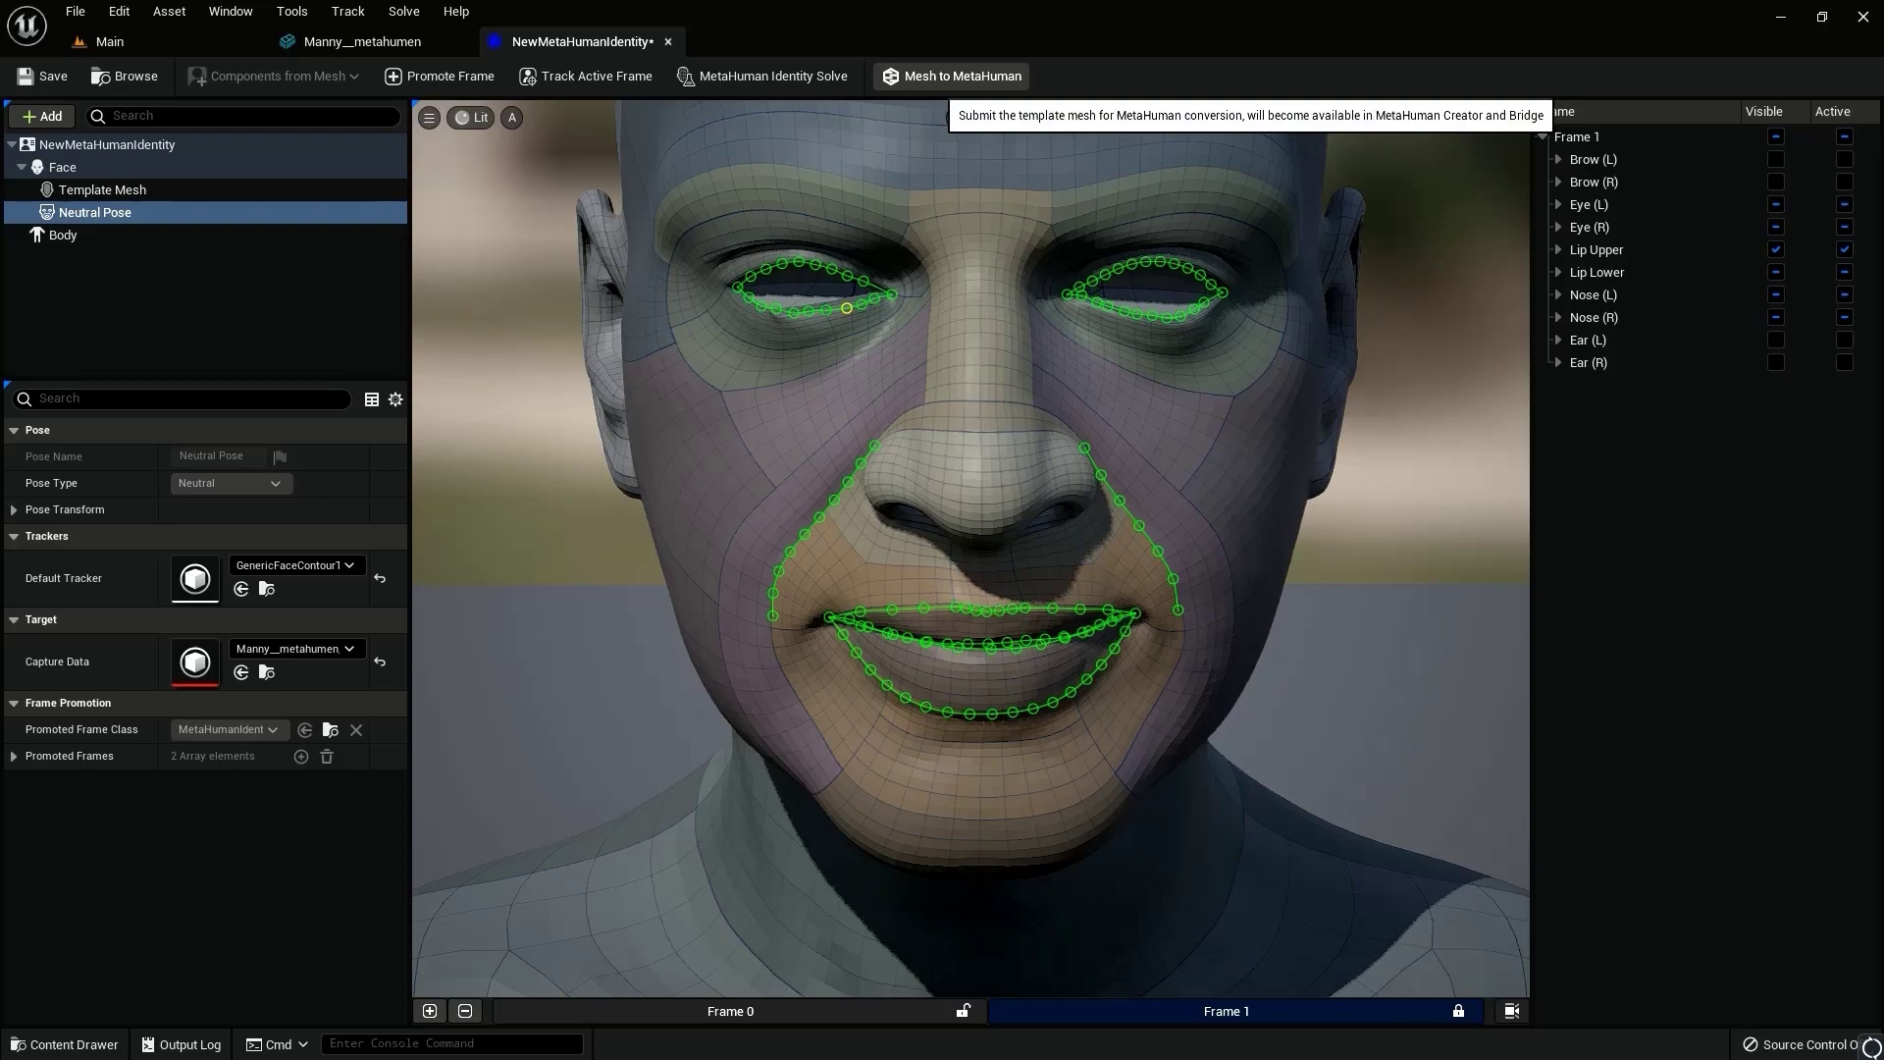
{"action": "left_click", "coordinate": [952, 76]}
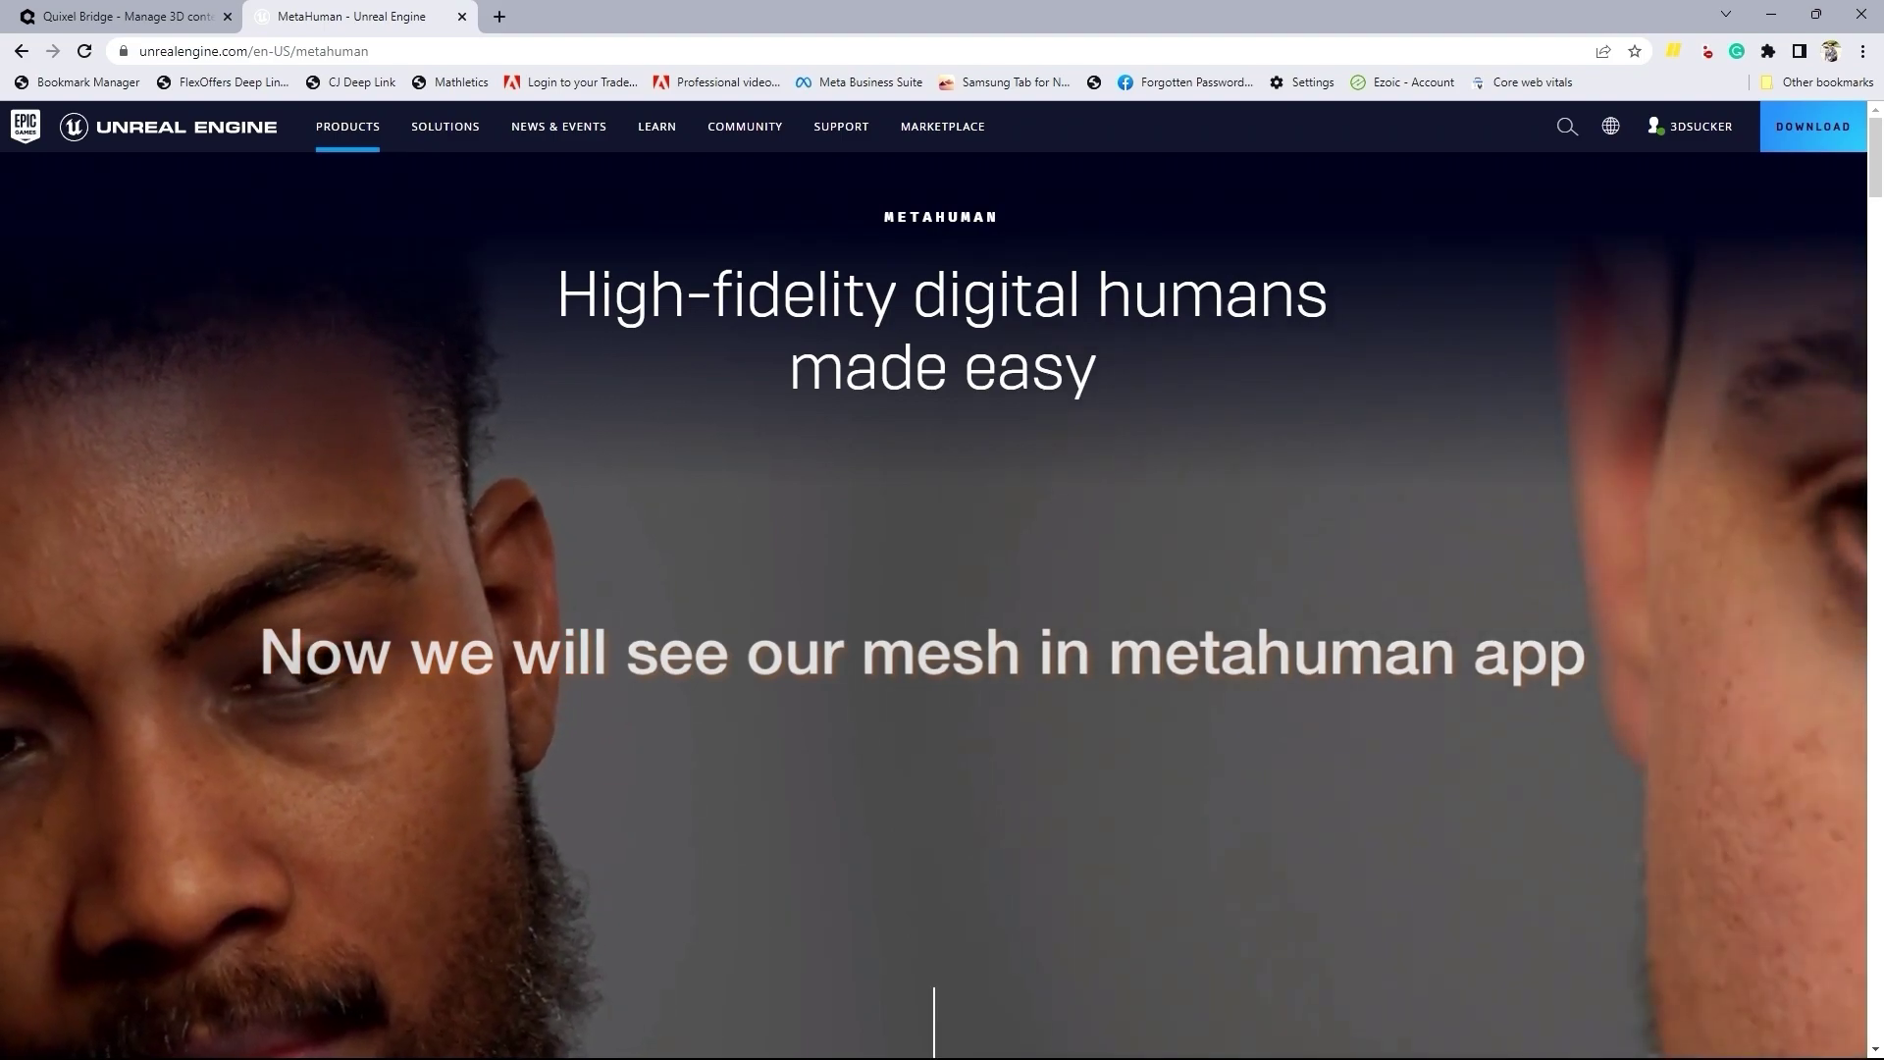
Launch the app from the unrealengine.com MetaHuman page to load MetaHuman Creator
{"action": "scroll", "coordinate": [942, 578], "scroll_direction": "down", "scroll_amount": 6}
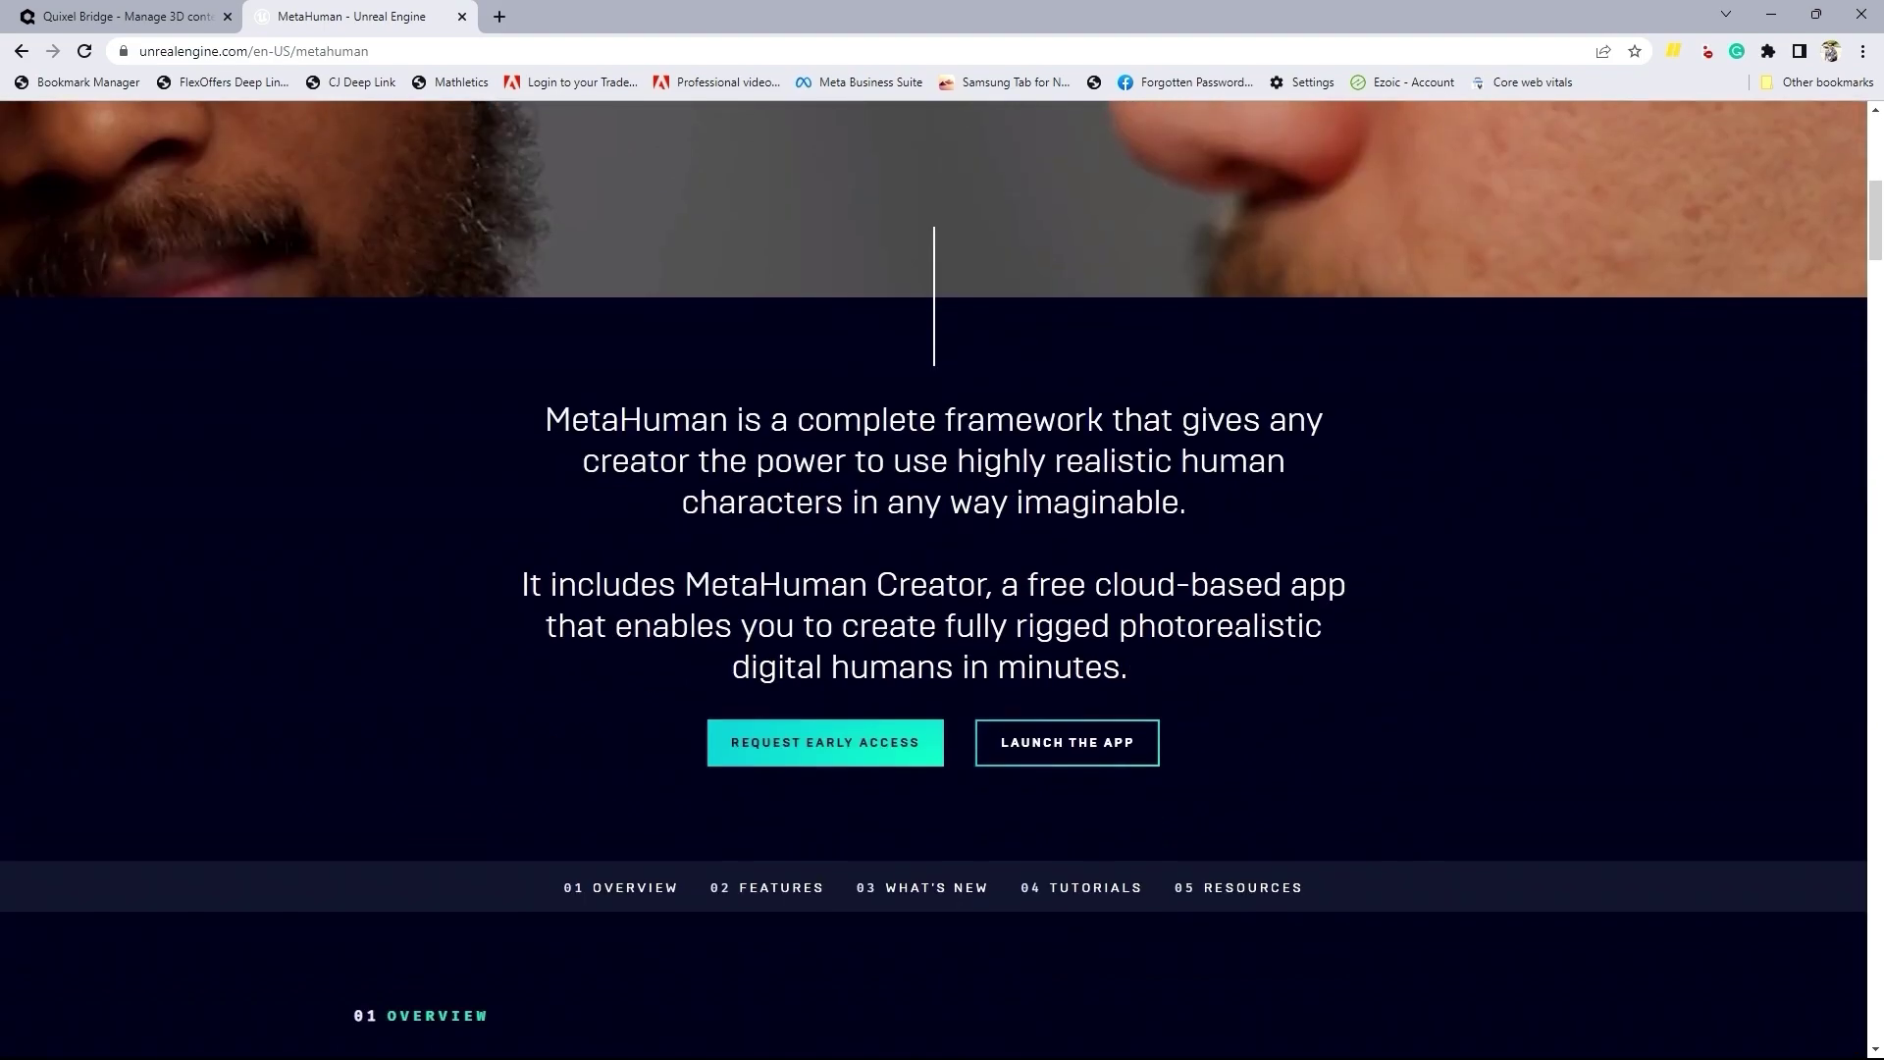
{"action": "scroll", "coordinate": [942, 579], "scroll_direction": "down", "scroll_amount": 2}
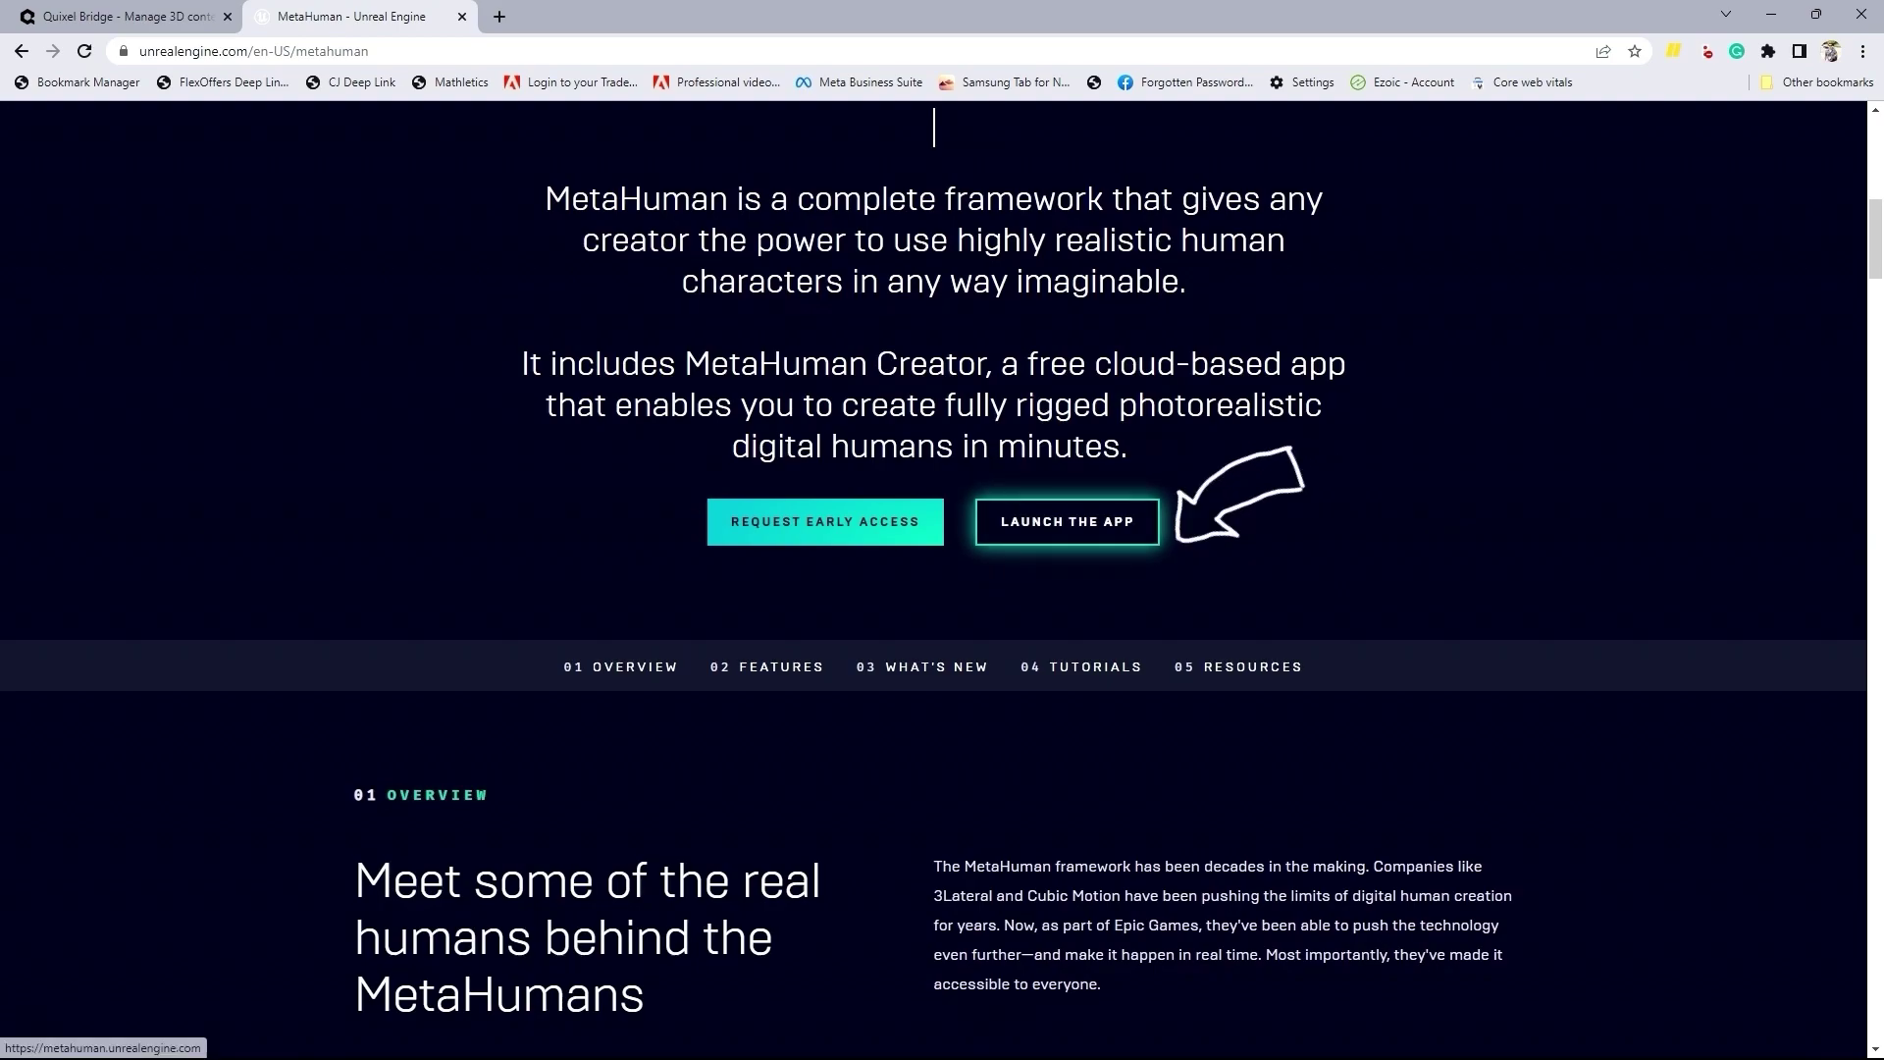
{"action": "left_click", "coordinate": [1066, 521]}
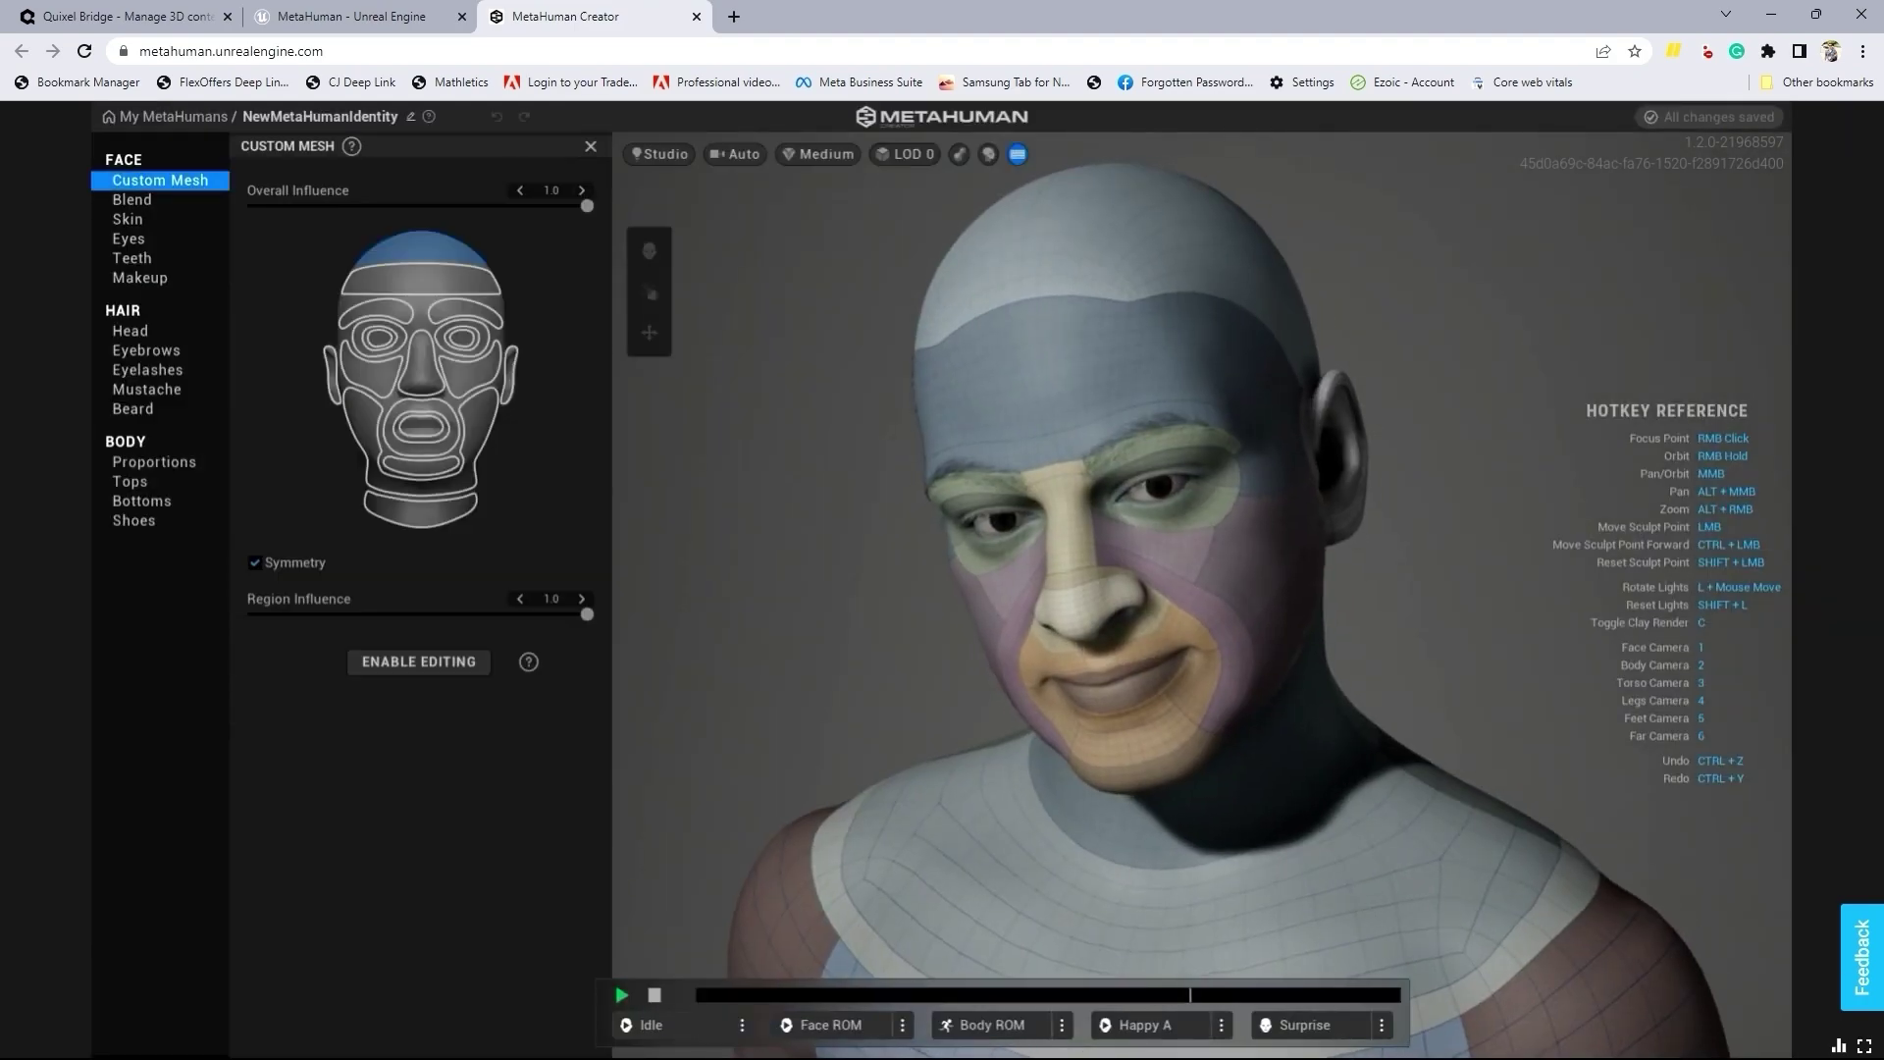
Open NewMetaHumanIdentity and give its skin a warmer tone
{"action": "left_click", "coordinate": [127, 219]}
{"action": "left_click", "coordinate": [478, 245]}
{"action": "mouse_move", "coordinate": [633, 362]}
{"action": "left_mouse_down"}
{"action": "mouse_move", "coordinate": [609, 307]}
{"action": "mouse_move", "coordinate": [551, 286]}
{"action": "mouse_move", "coordinate": [526, 304]}
{"action": "left_mouse_up"}
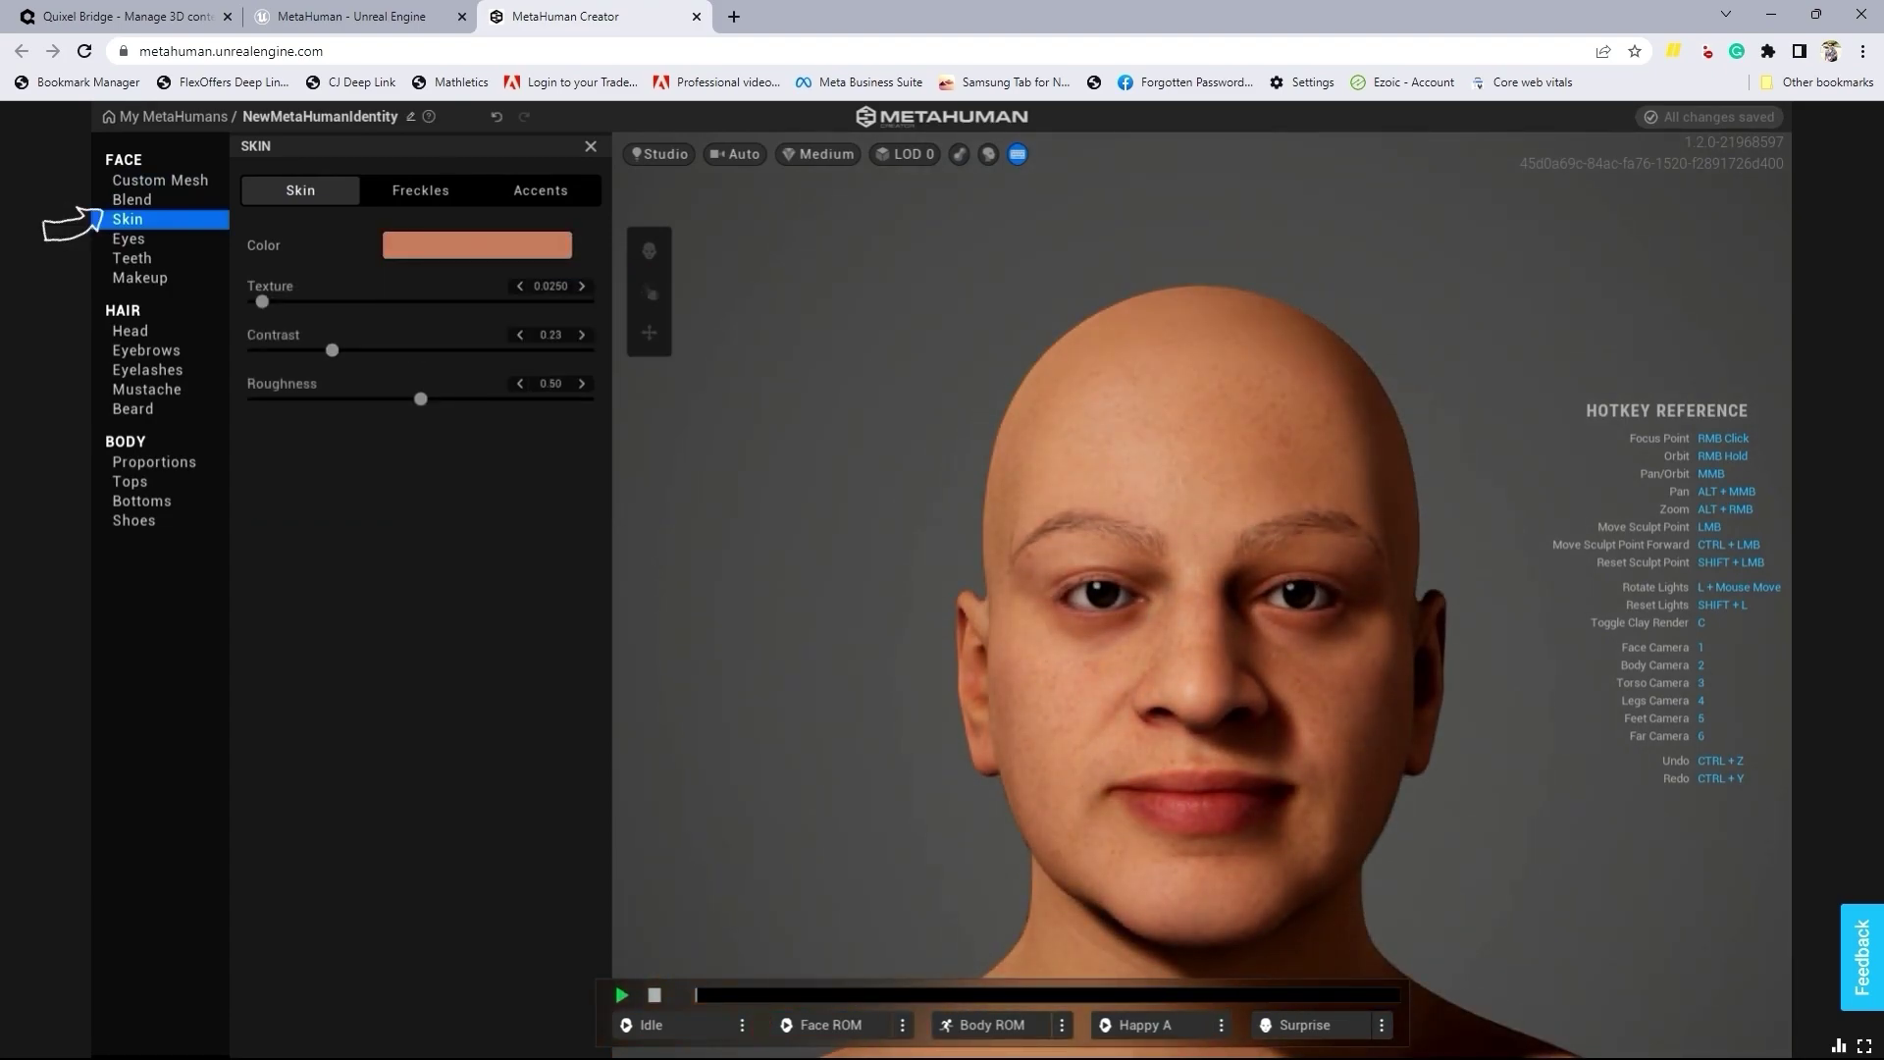
Browse the eye, teeth, tooth colour, eye makeup, blush and lipstick options
{"action": "left_click", "coordinate": [127, 238]}
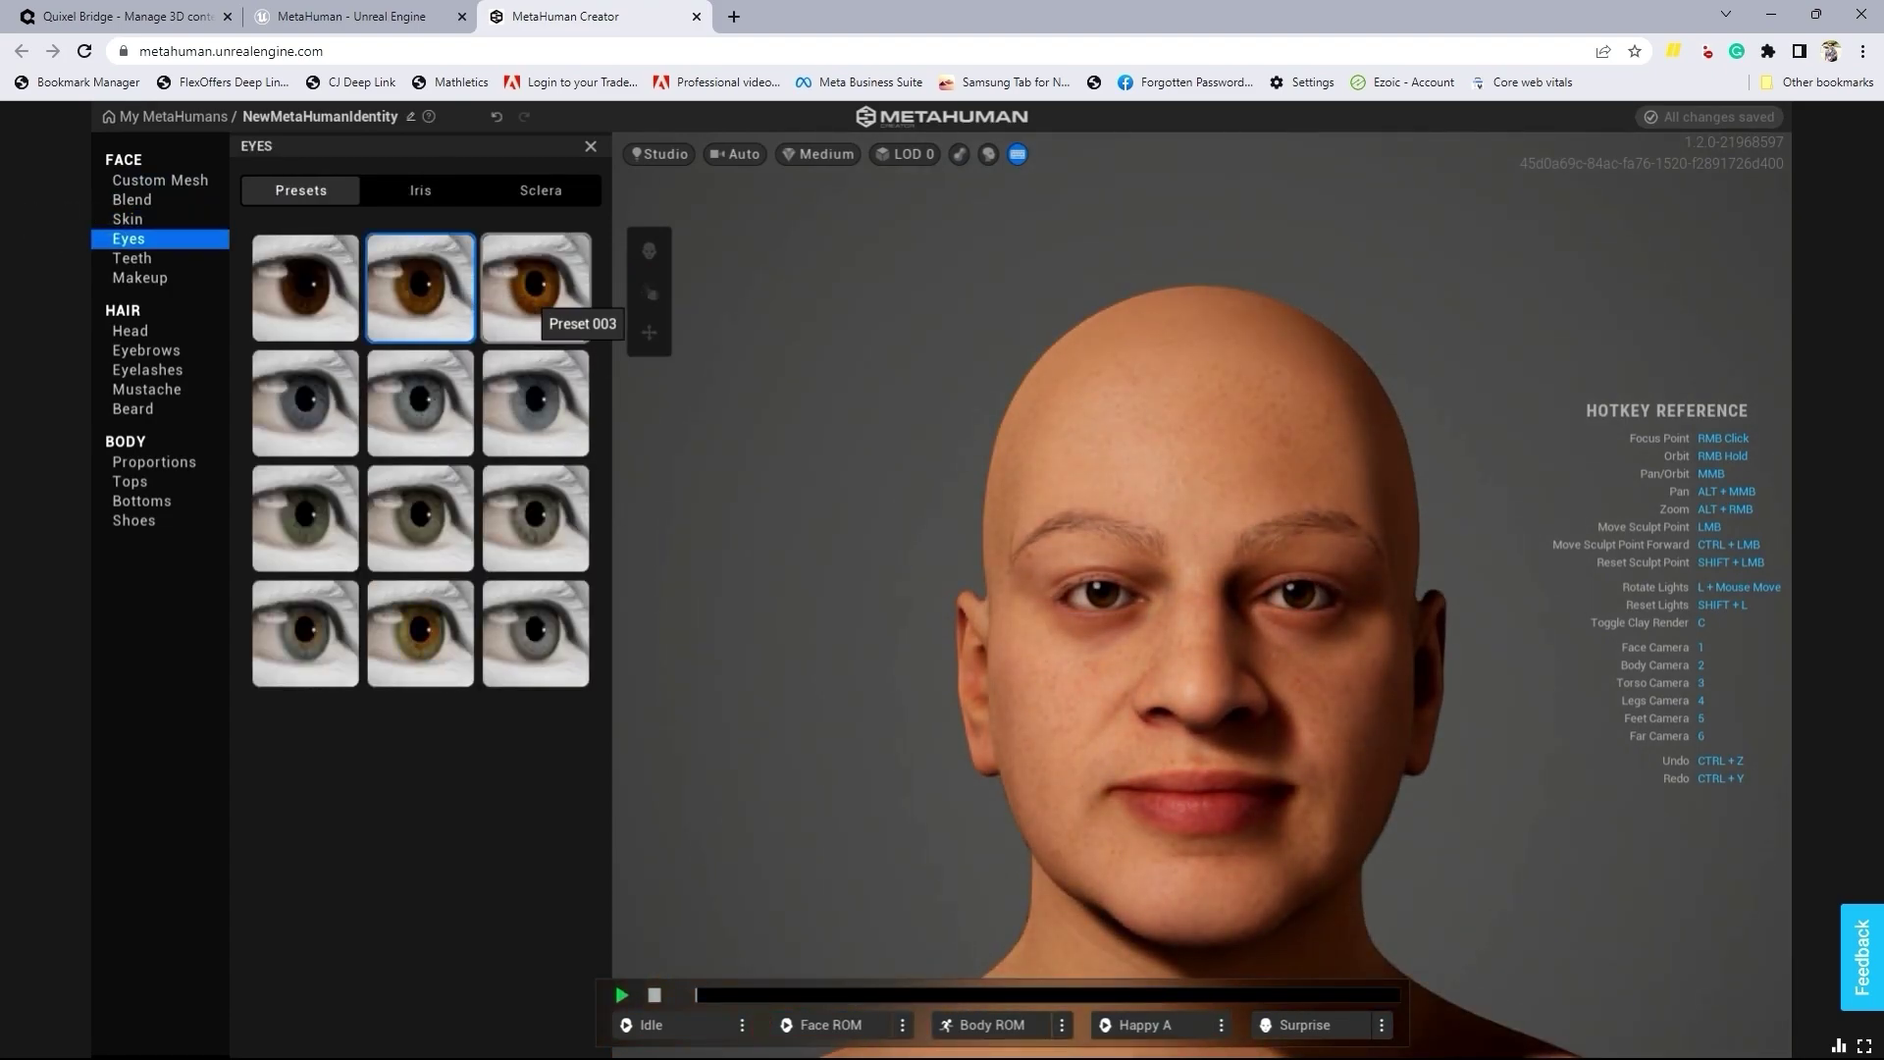
{"action": "left_click", "coordinate": [132, 257]}
{"action": "left_click", "coordinate": [477, 587]}
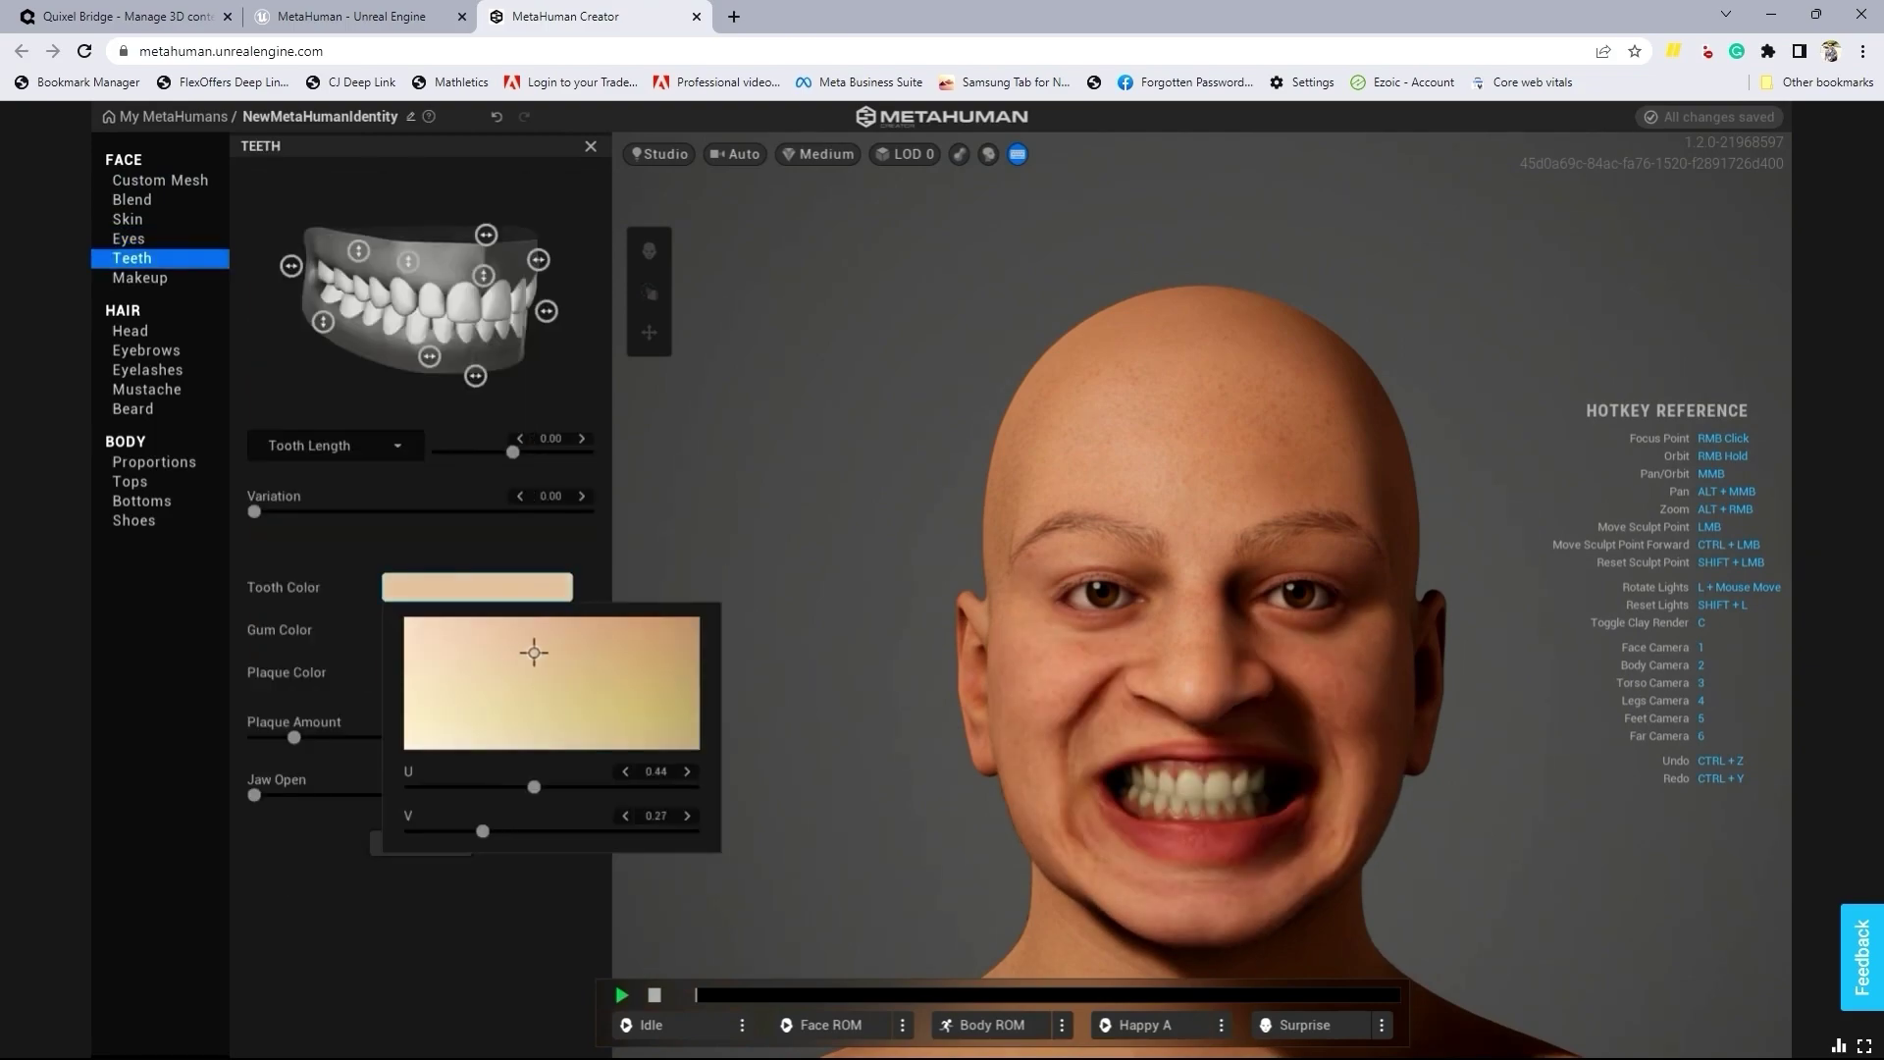
{"action": "left_click", "coordinate": [139, 278]}
{"action": "left_click", "coordinate": [376, 191]}
{"action": "left_click", "coordinate": [466, 190]}
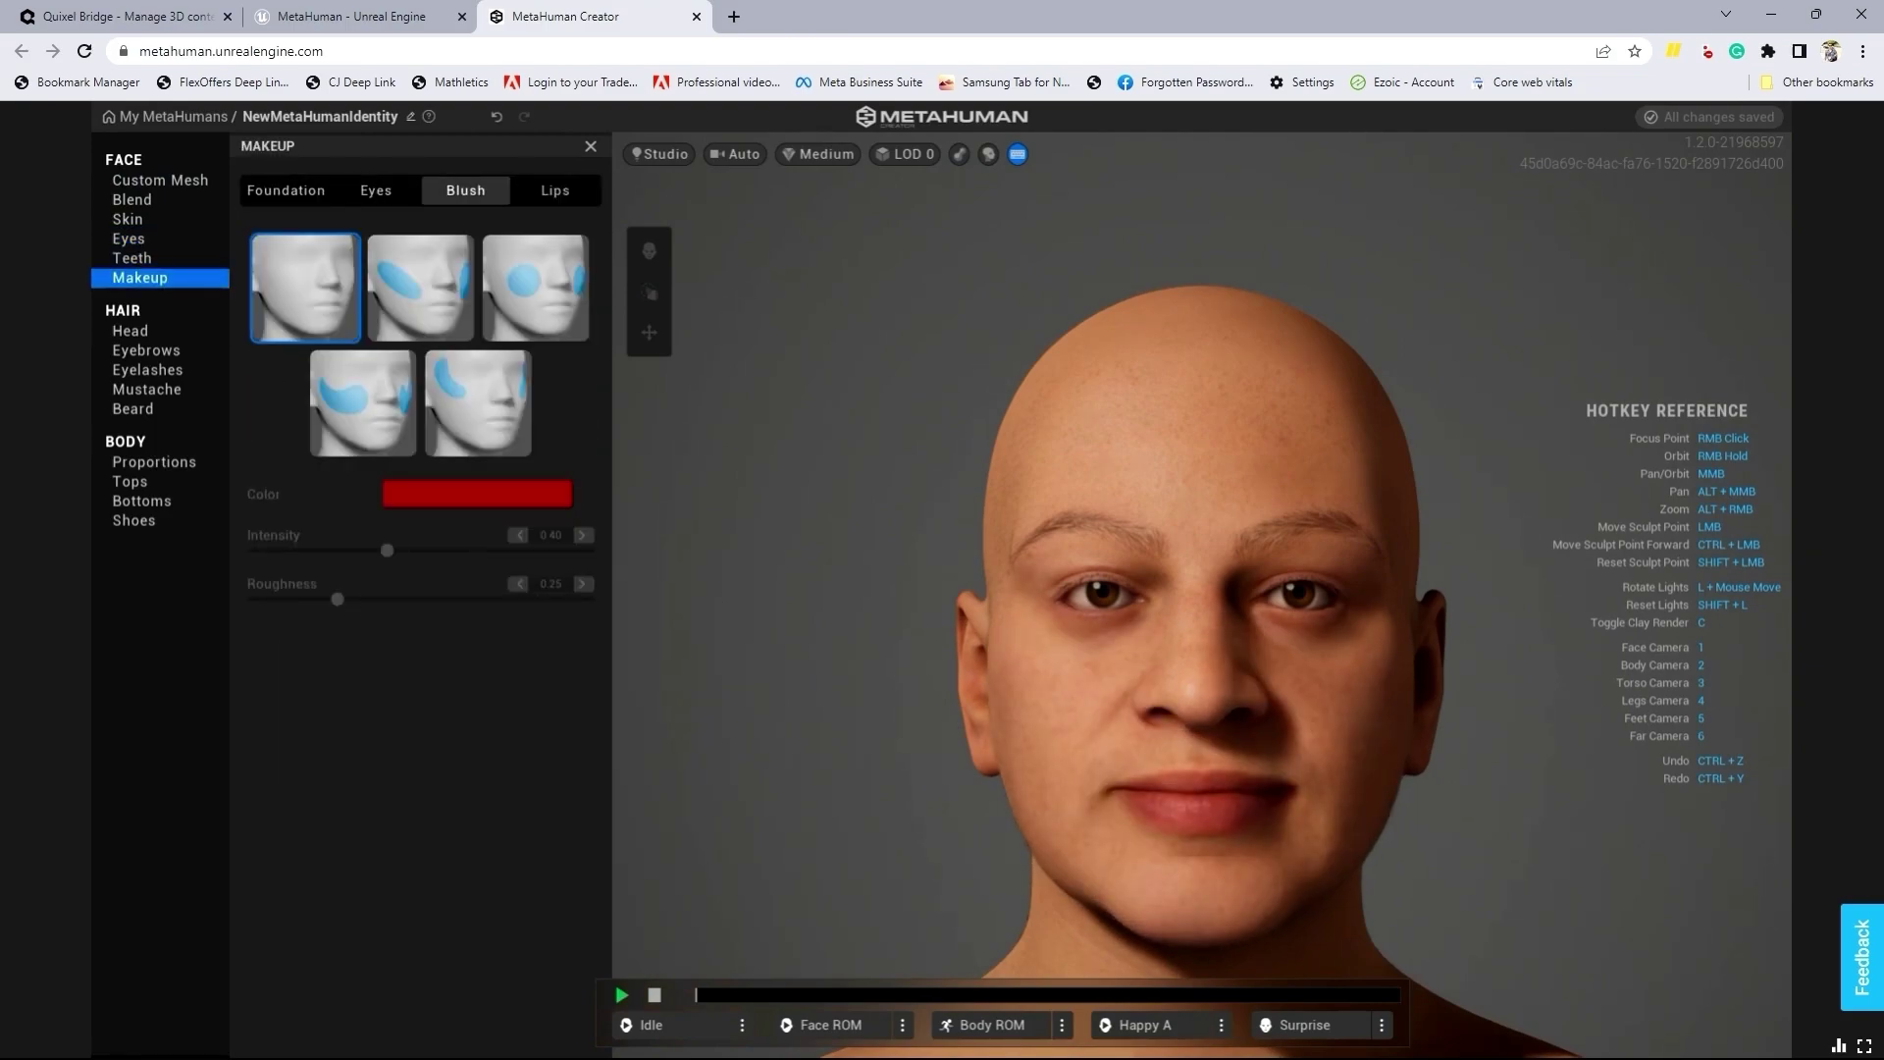
{"action": "left_click", "coordinate": [555, 191]}
Tint the lips pink and dress the character in a Crewneck T-shirt and black sneakers
{"action": "left_click", "coordinate": [477, 591]}
{"action": "left_click_drag", "start_coordinate": [695, 924], "coordinate": [438, 925]}
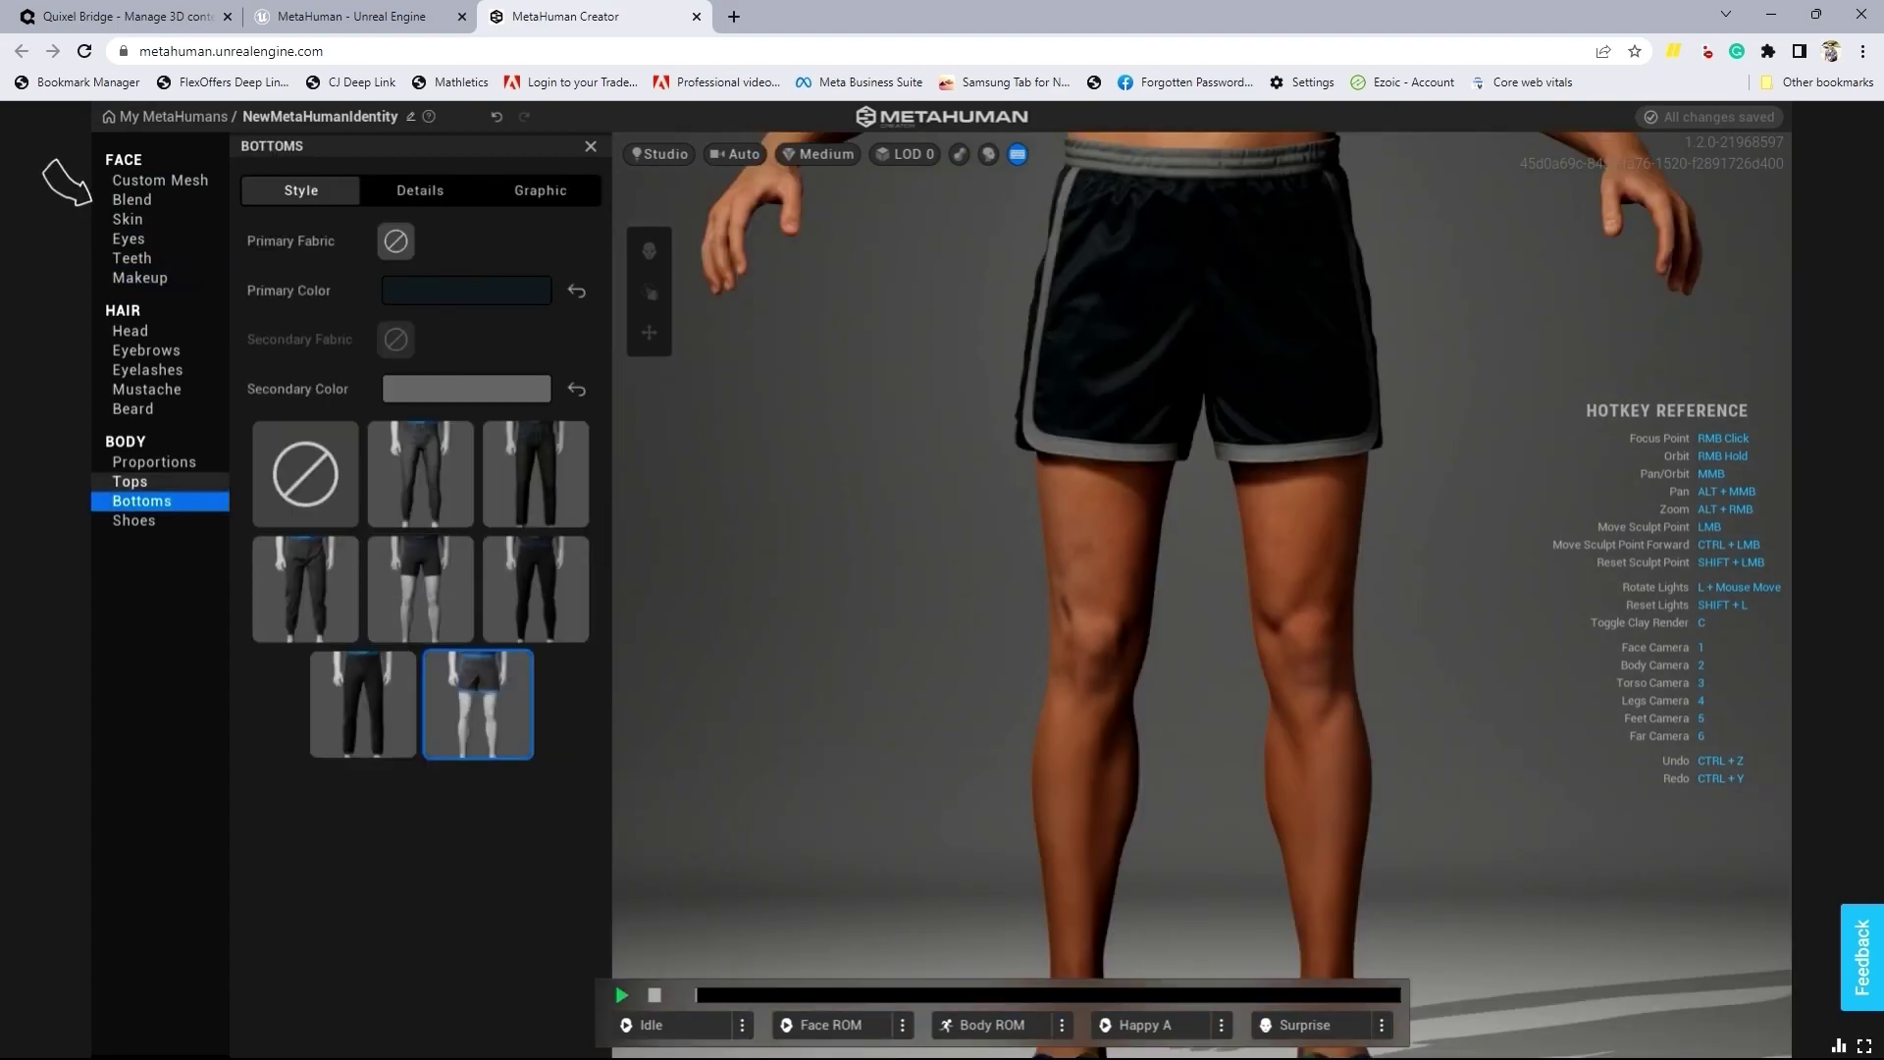
{"action": "left_click", "coordinate": [129, 480]}
{"action": "left_click", "coordinate": [422, 515]}
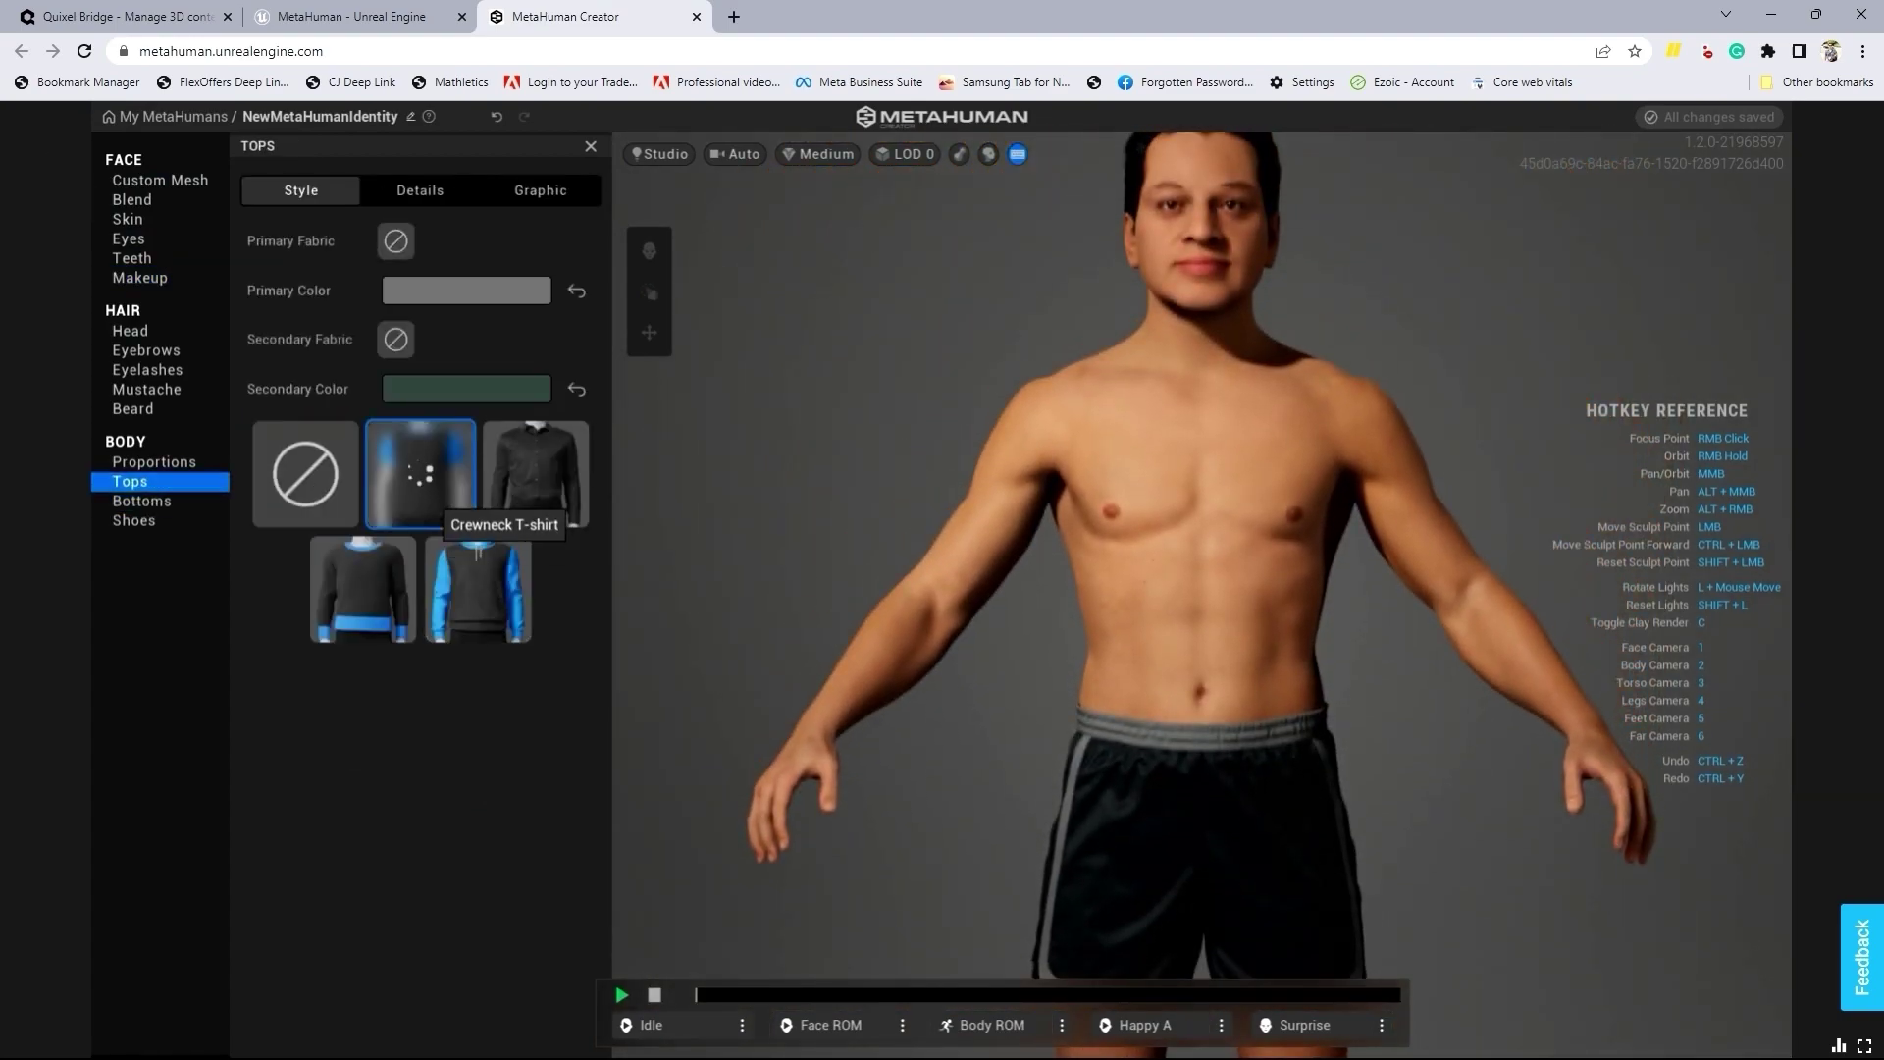
{"action": "left_click", "coordinate": [133, 520]}
{"action": "left_click", "coordinate": [304, 593]}
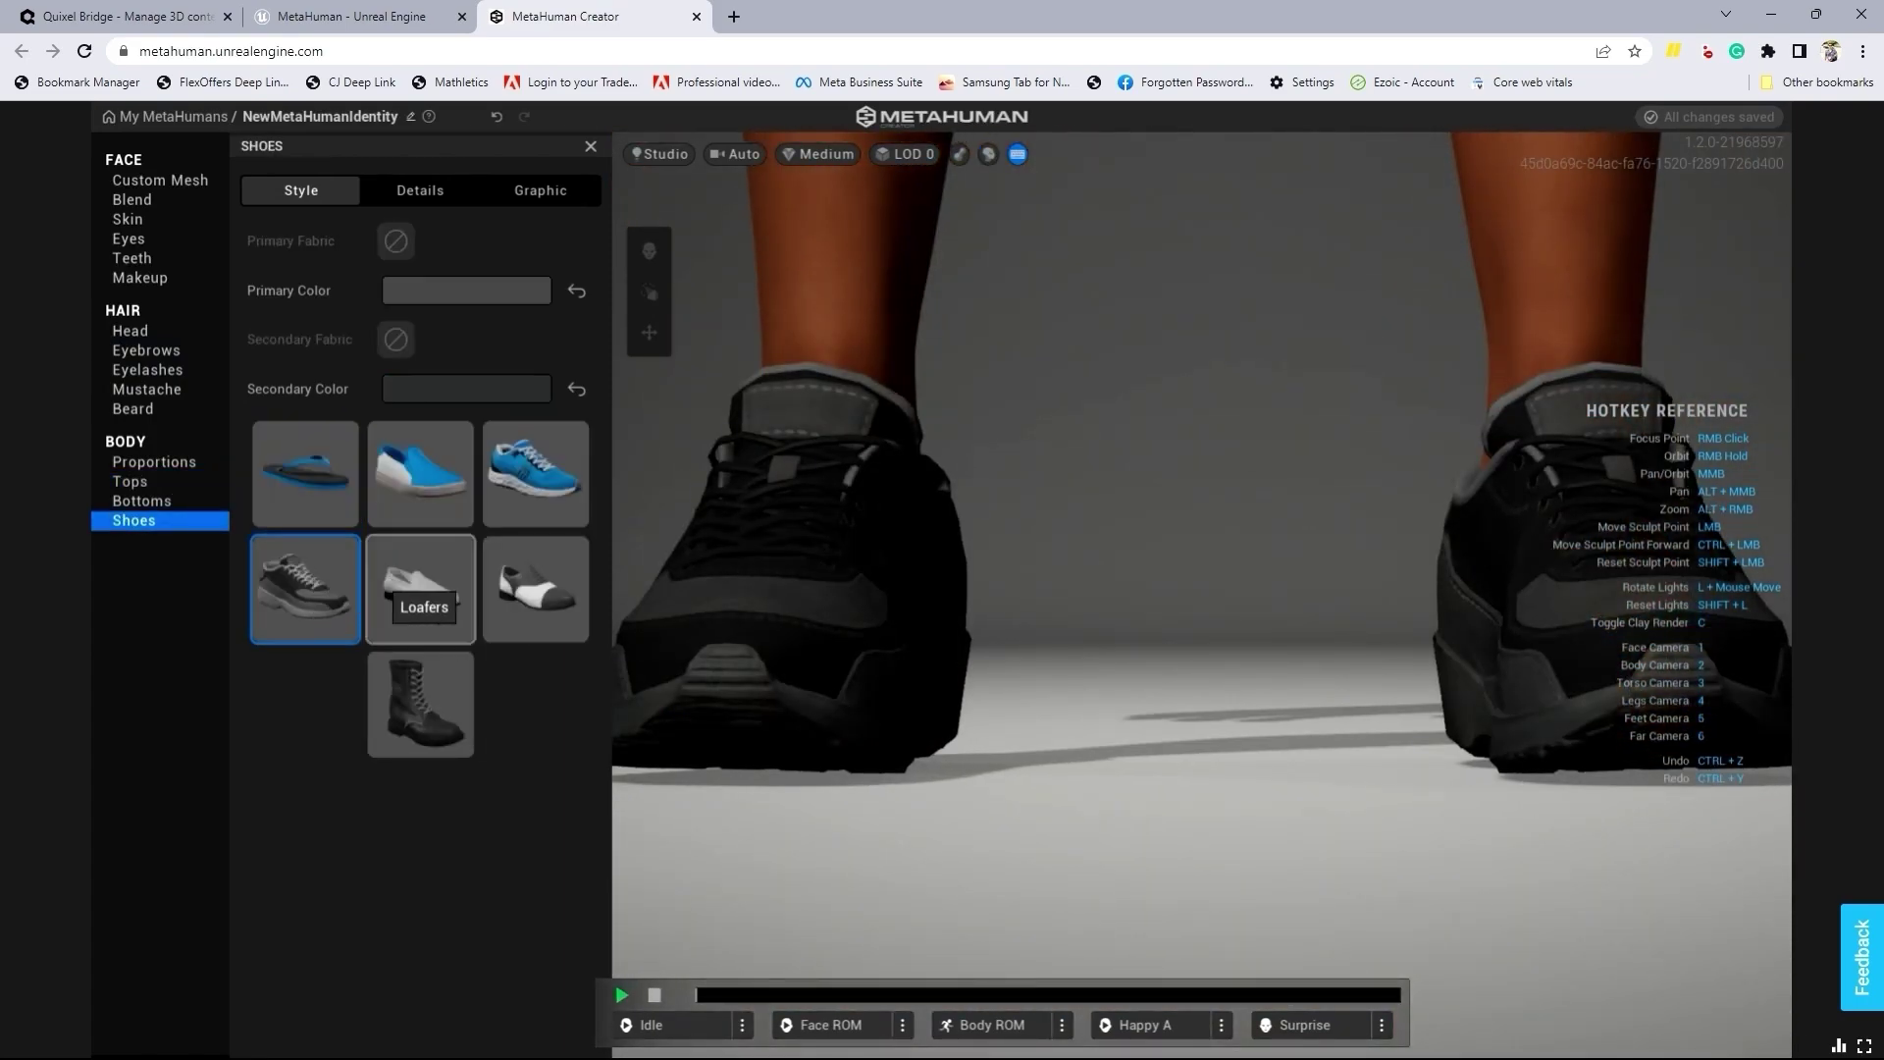
Replace the shorts with Jeans Slim in a light blue primary colour
{"action": "left_click", "coordinate": [141, 500]}
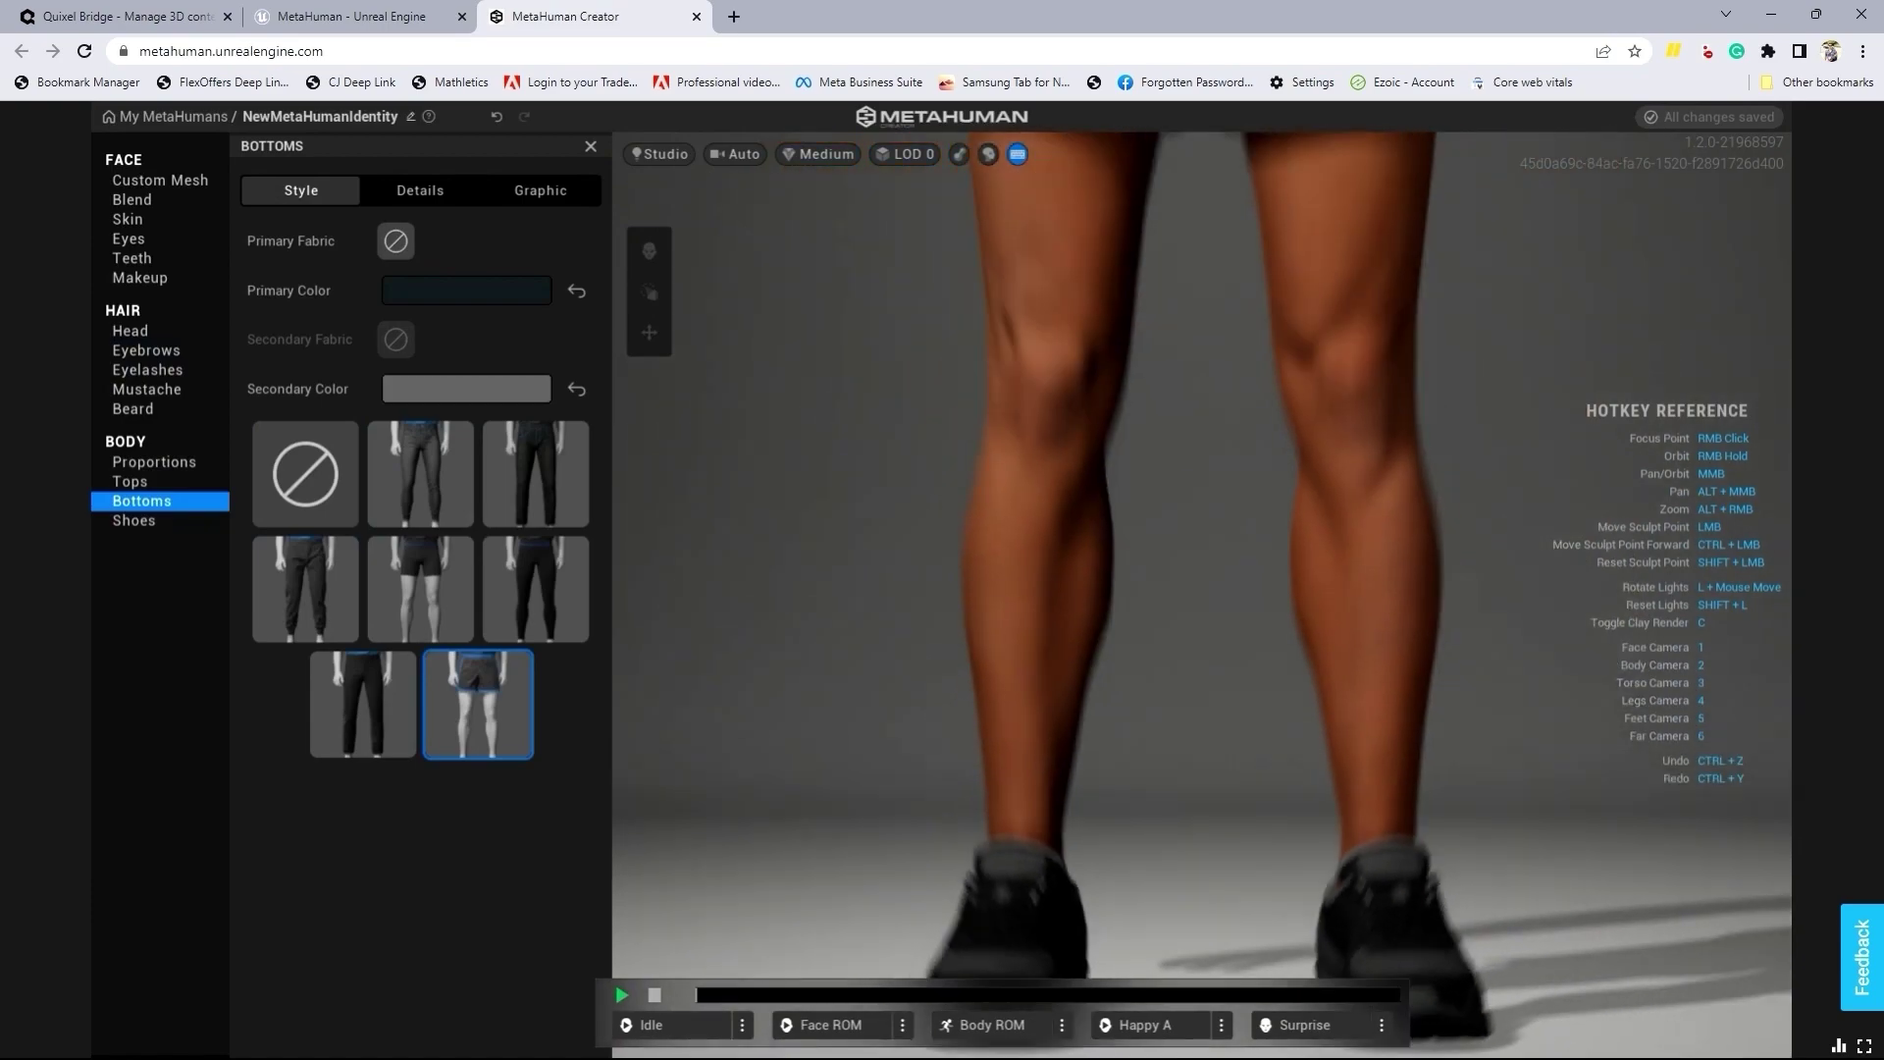
{"action": "left_click", "coordinate": [129, 481]}
{"action": "left_click", "coordinate": [142, 500]}
{"action": "left_click", "coordinate": [536, 474]}
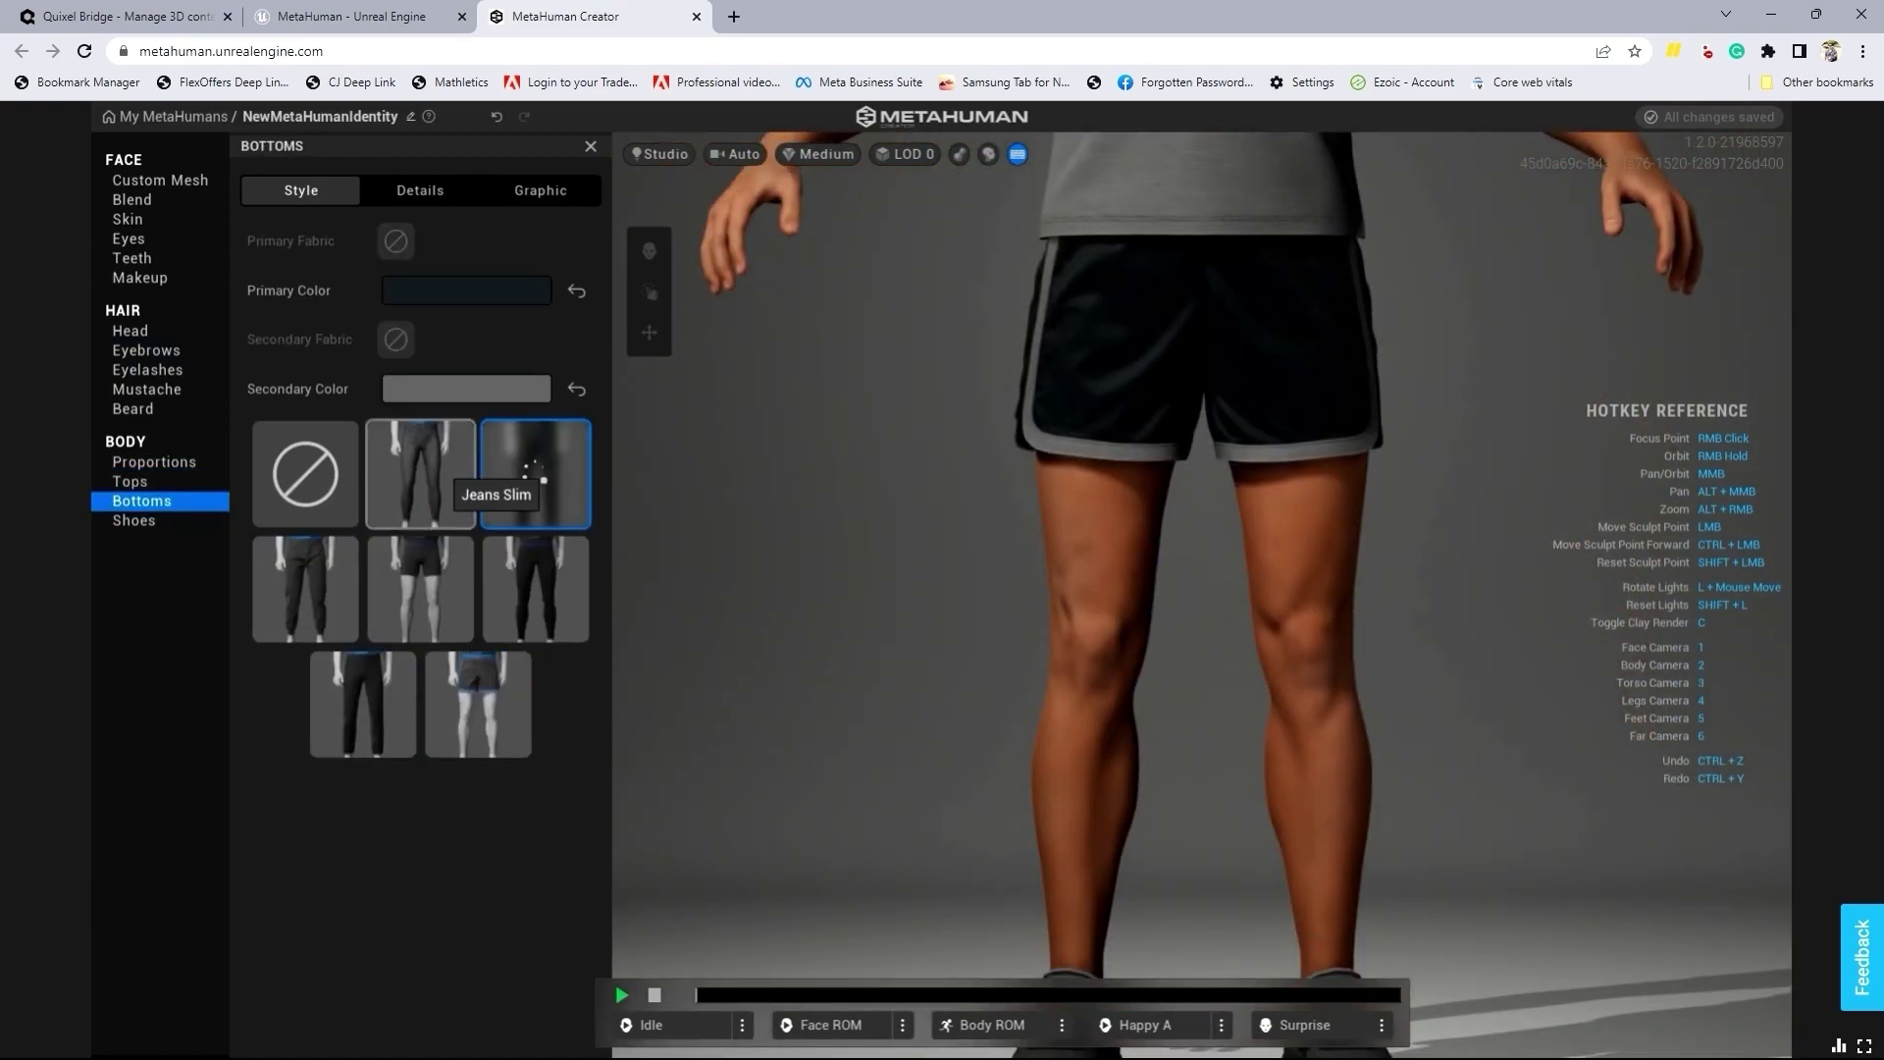
{"action": "left_click", "coordinate": [466, 291]}
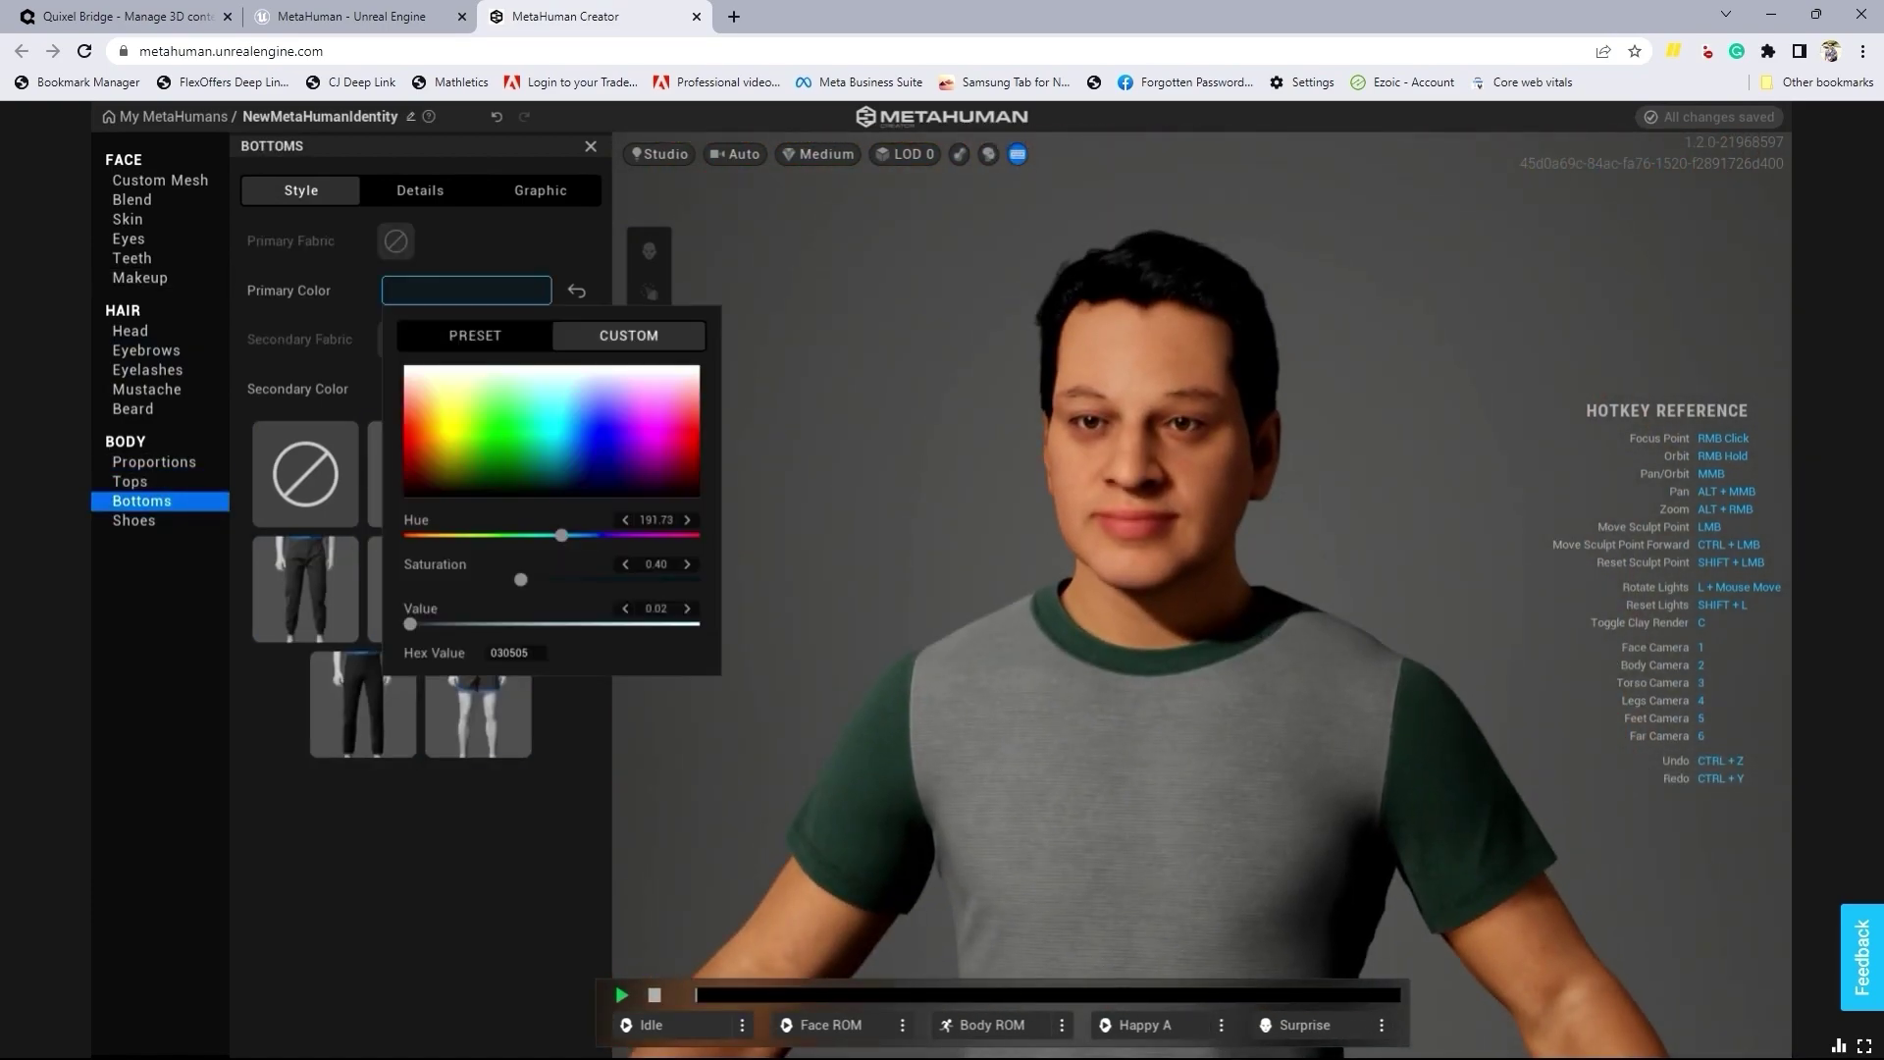
{"action": "left_click", "coordinate": [421, 382]}
{"action": "left_click", "coordinate": [550, 399]}
Recolour the T-shirt sleeves and print a dumbbell graphic on its chest
{"action": "left_click", "coordinate": [129, 481]}
{"action": "left_click", "coordinate": [466, 388]}
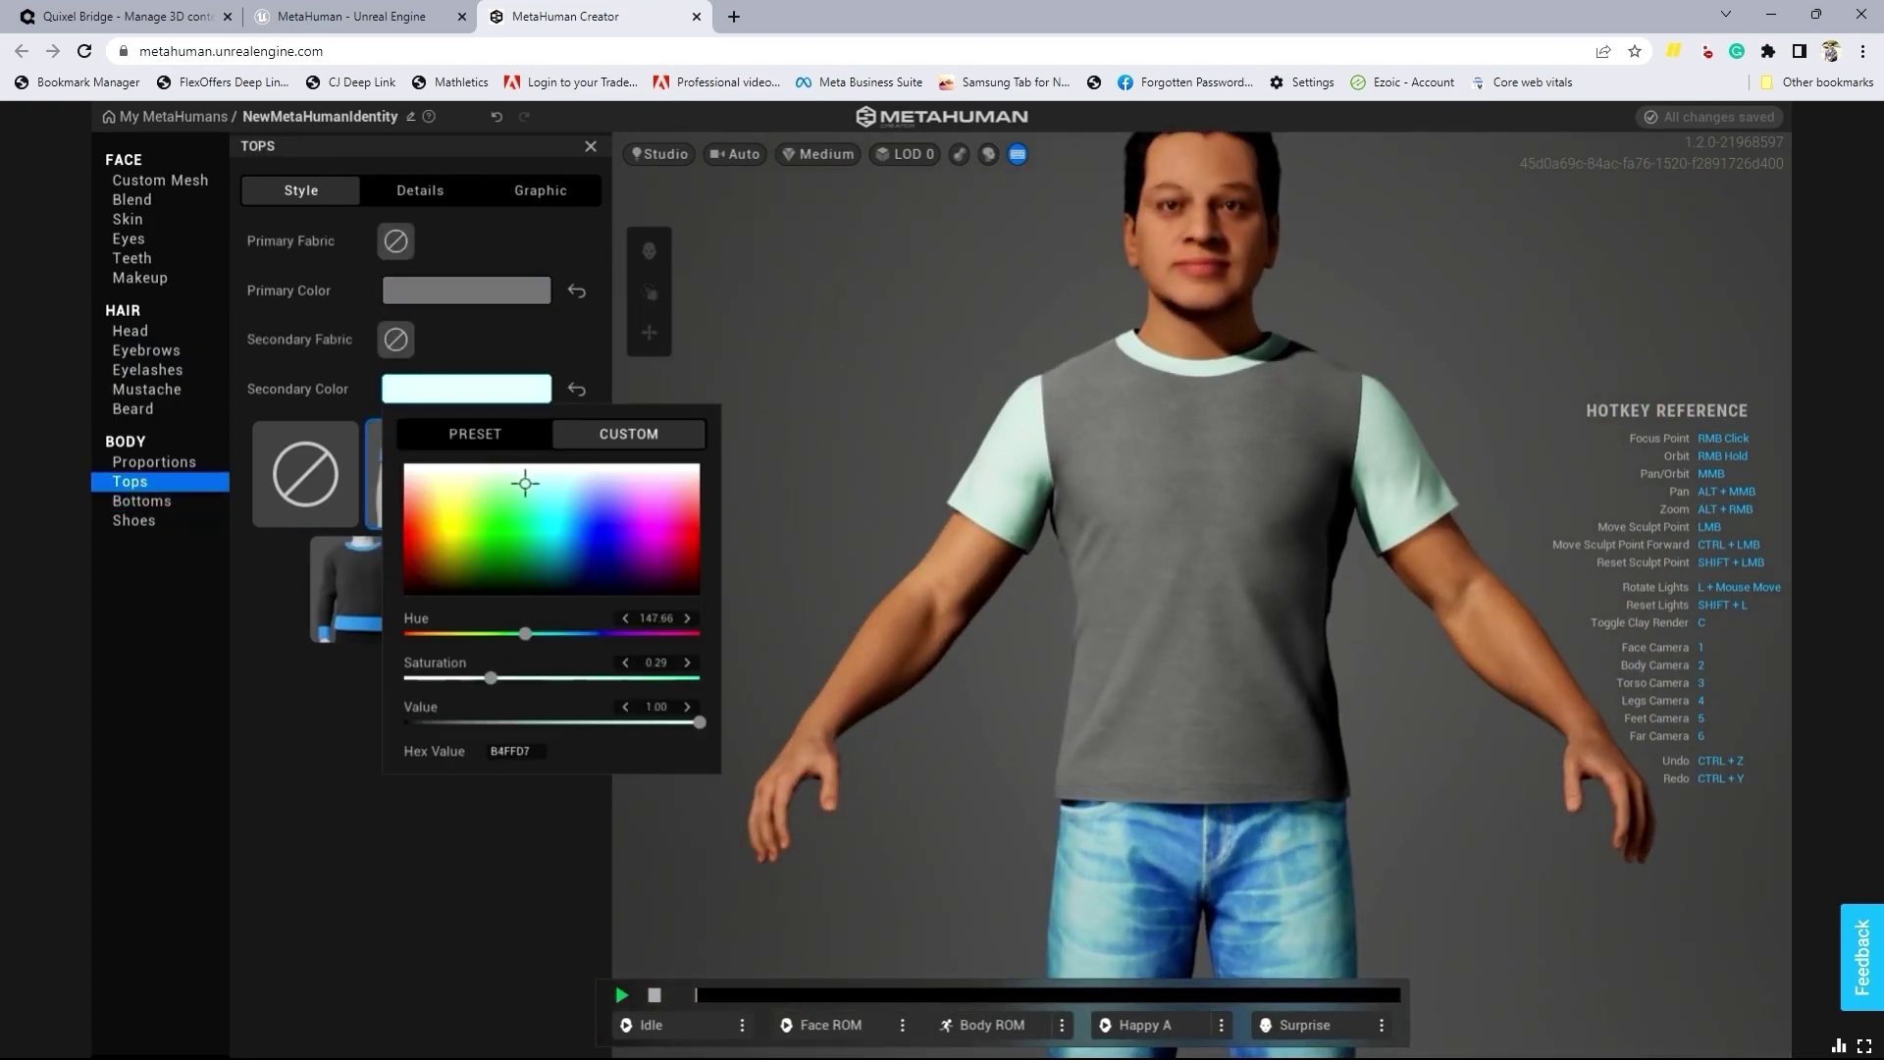
{"action": "left_click_drag", "start_coordinate": [526, 484], "coordinate": [408, 590]}
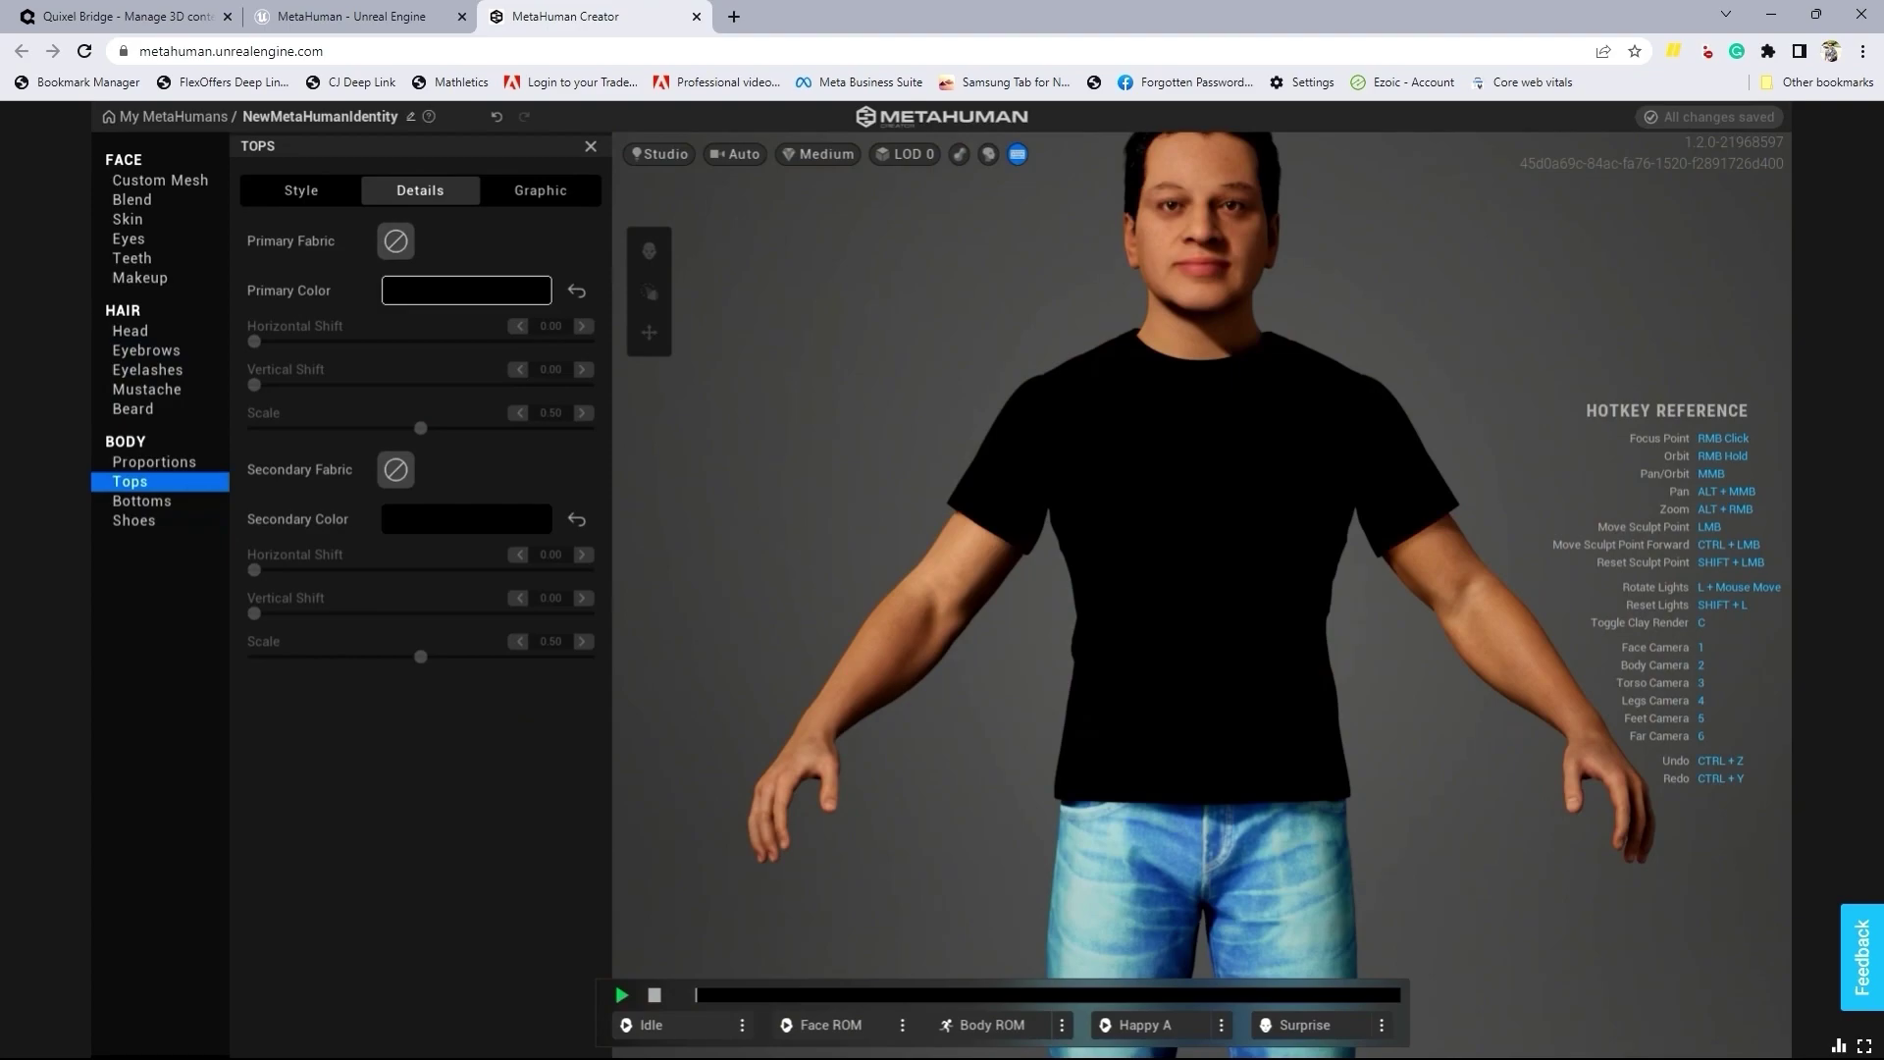
{"action": "left_click", "coordinate": [540, 189]}
{"action": "scroll", "coordinate": [412, 638], "scroll_direction": "down", "scroll_amount": 5}
{"action": "left_click", "coordinate": [410, 403]}
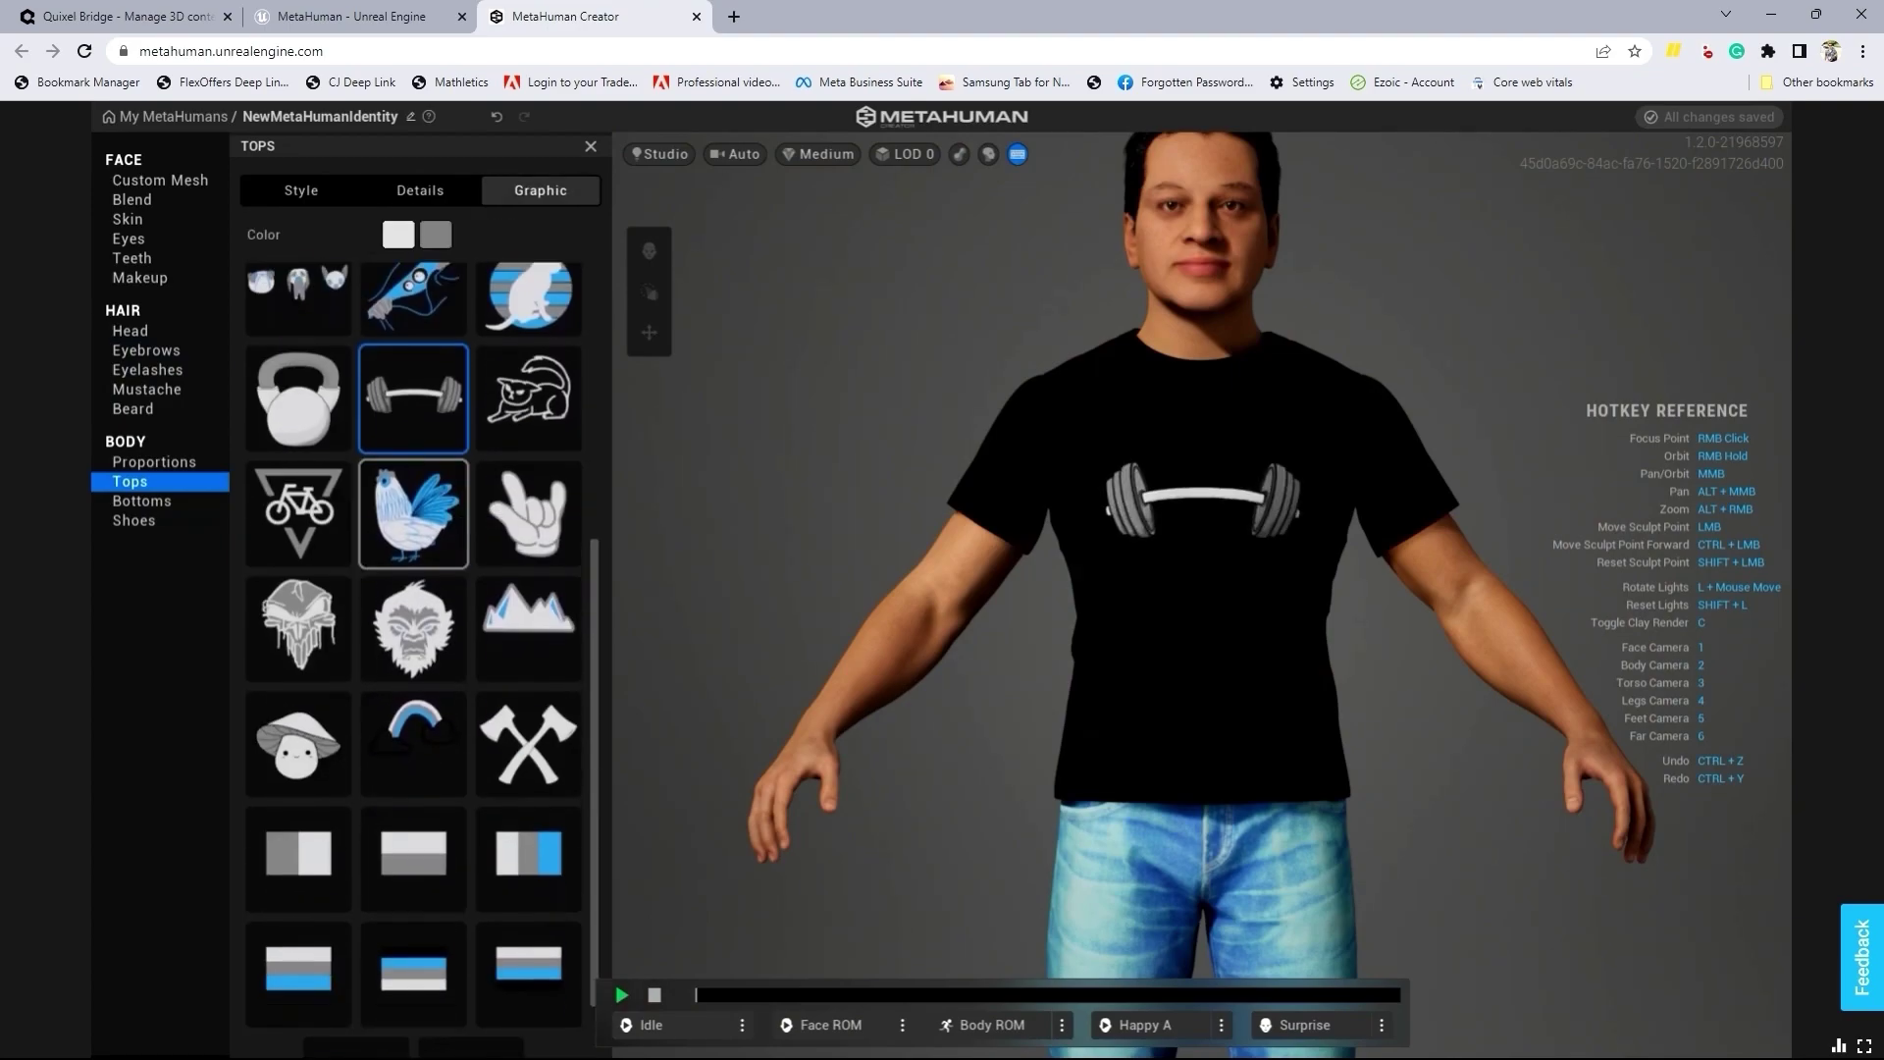
{"action": "scroll", "coordinate": [413, 638], "scroll_direction": "up", "scroll_amount": 5}
{"action": "left_click", "coordinate": [528, 547]}
{"action": "left_click", "coordinate": [142, 501]}
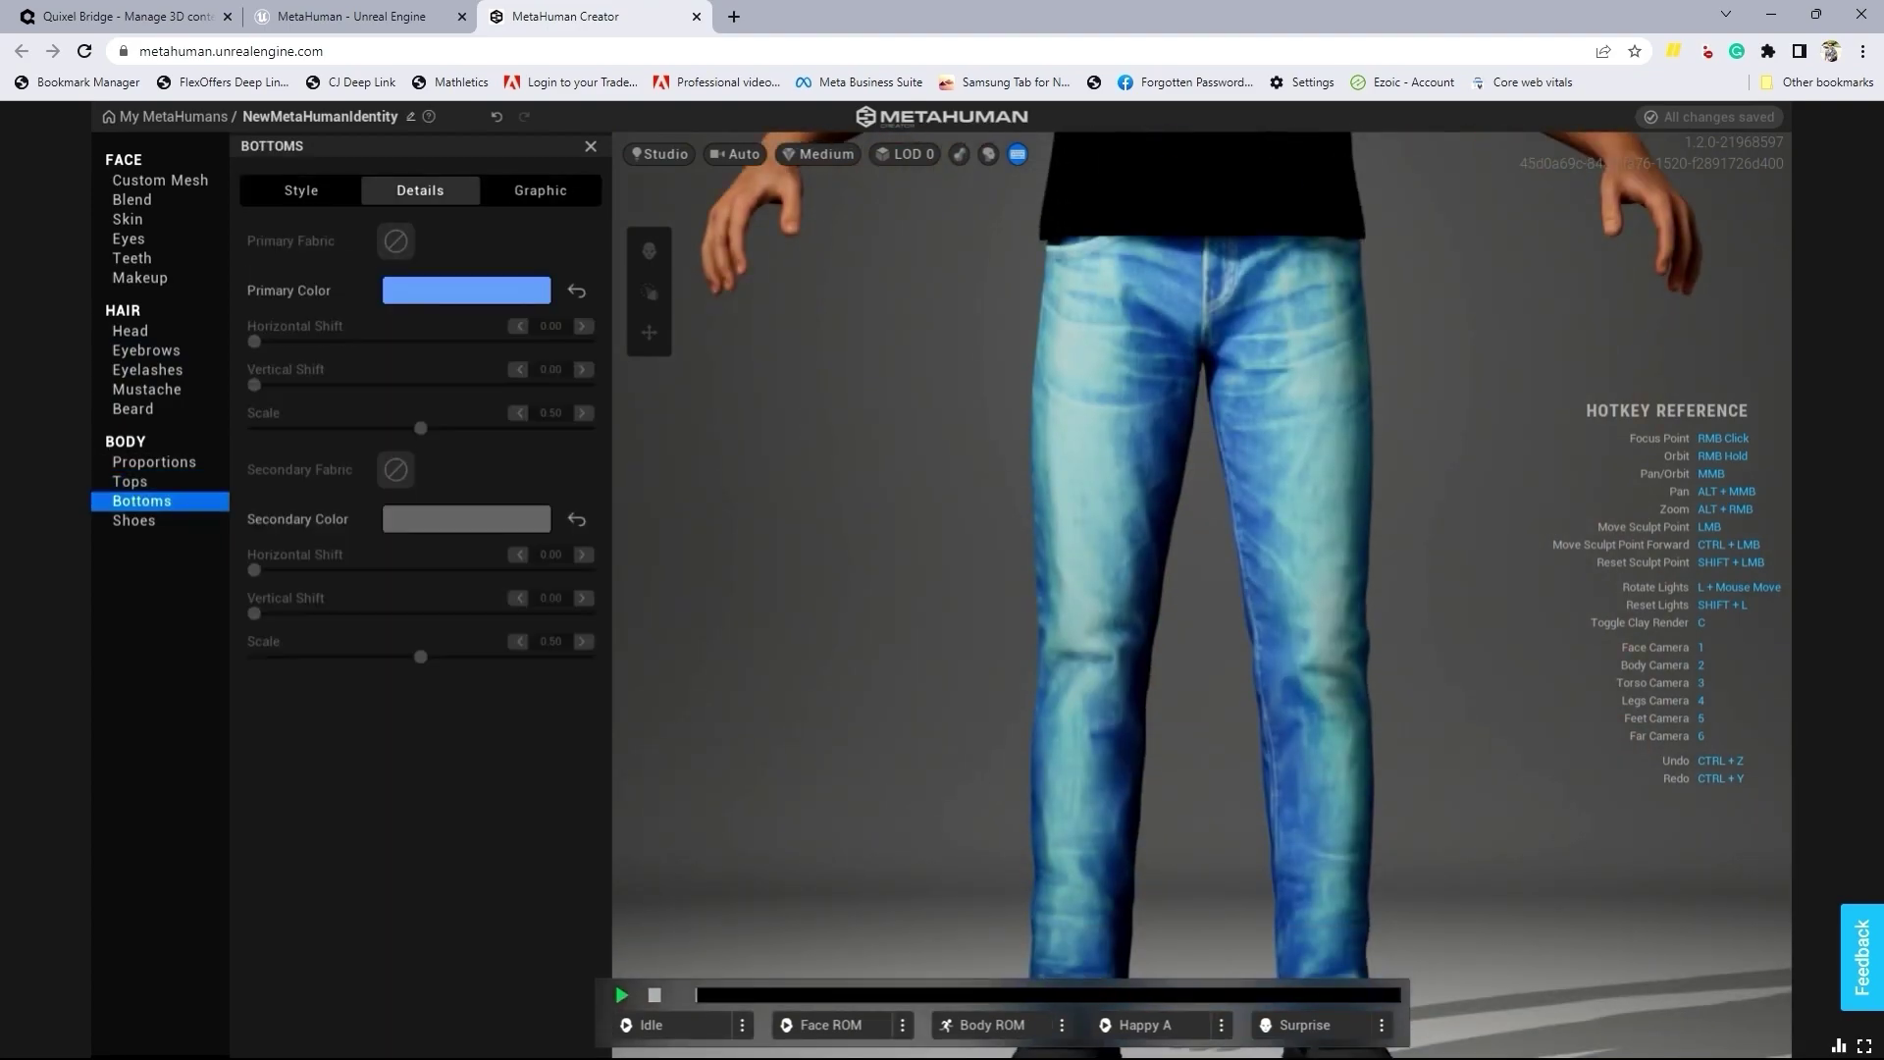
{"action": "left_click", "coordinate": [133, 408]}
In Custom Mesh, lower forehead and brow influence and raise the outer eyes' influence
{"action": "left_click", "coordinate": [133, 199]}
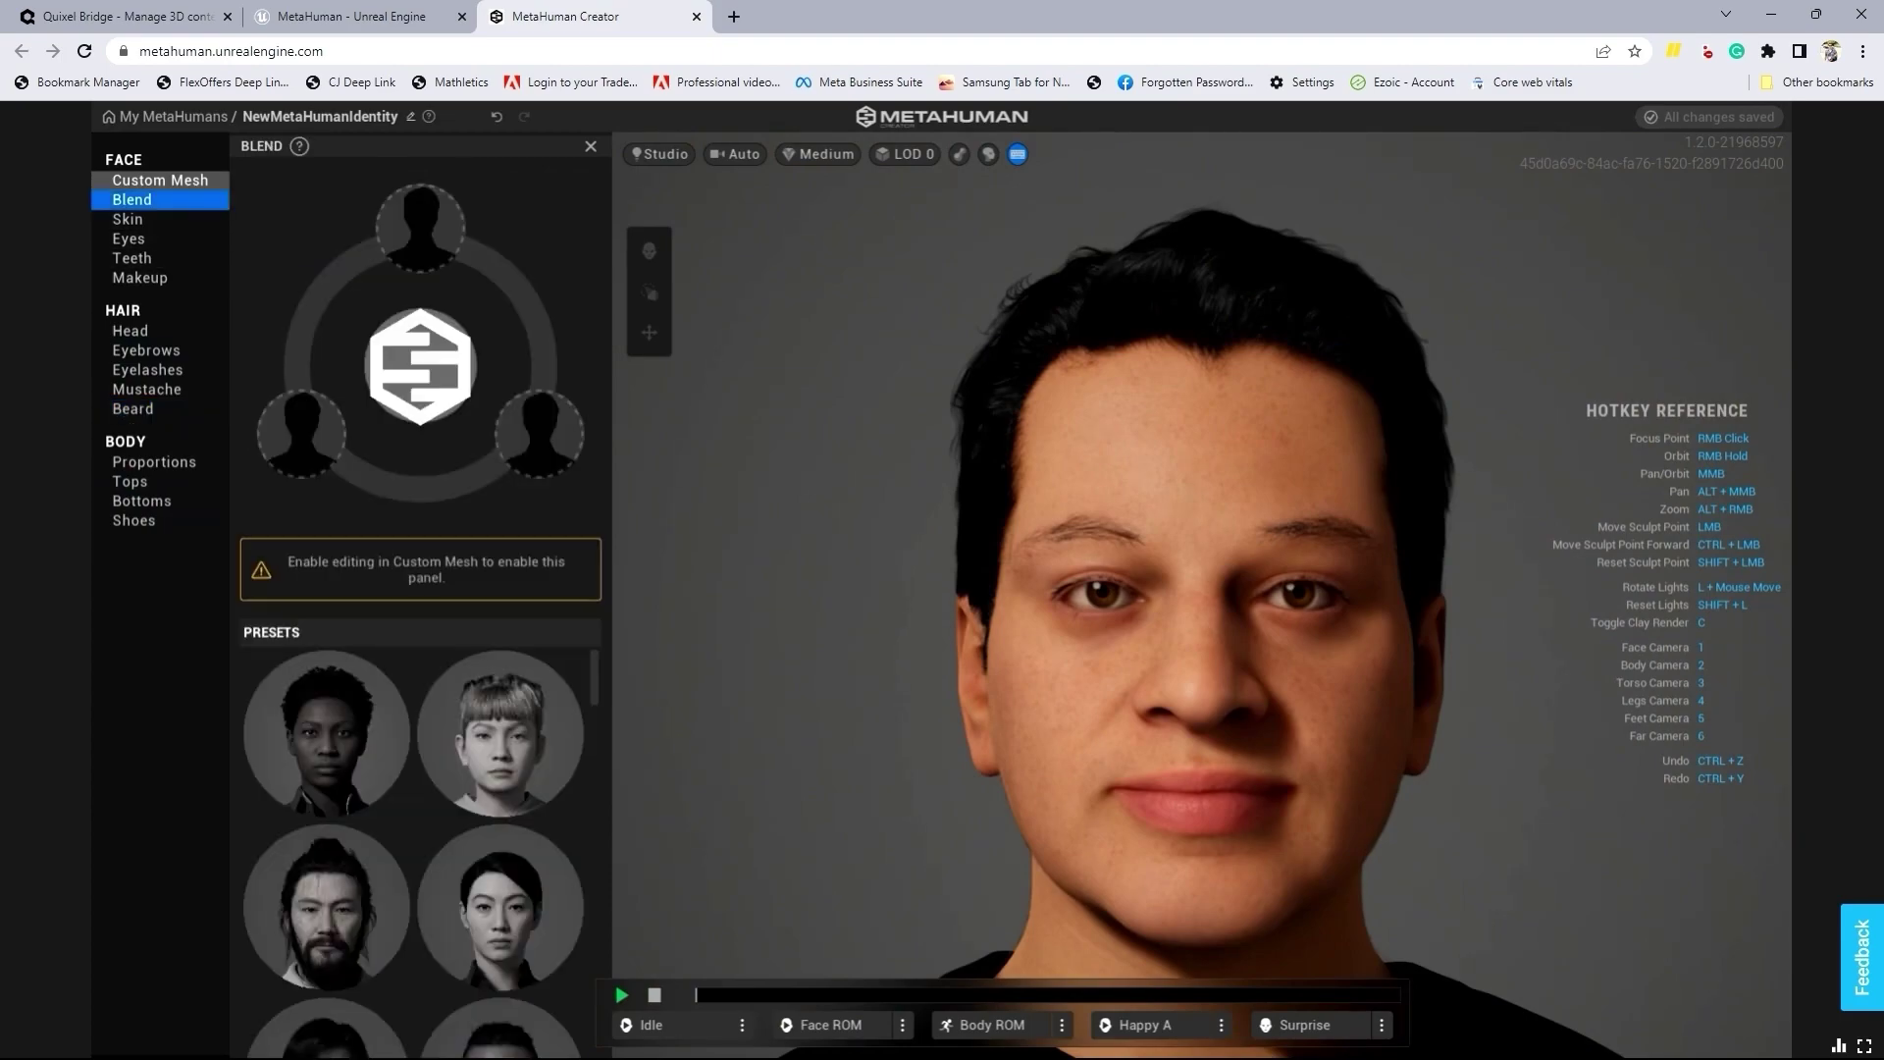
{"action": "left_click", "coordinate": [160, 180]}
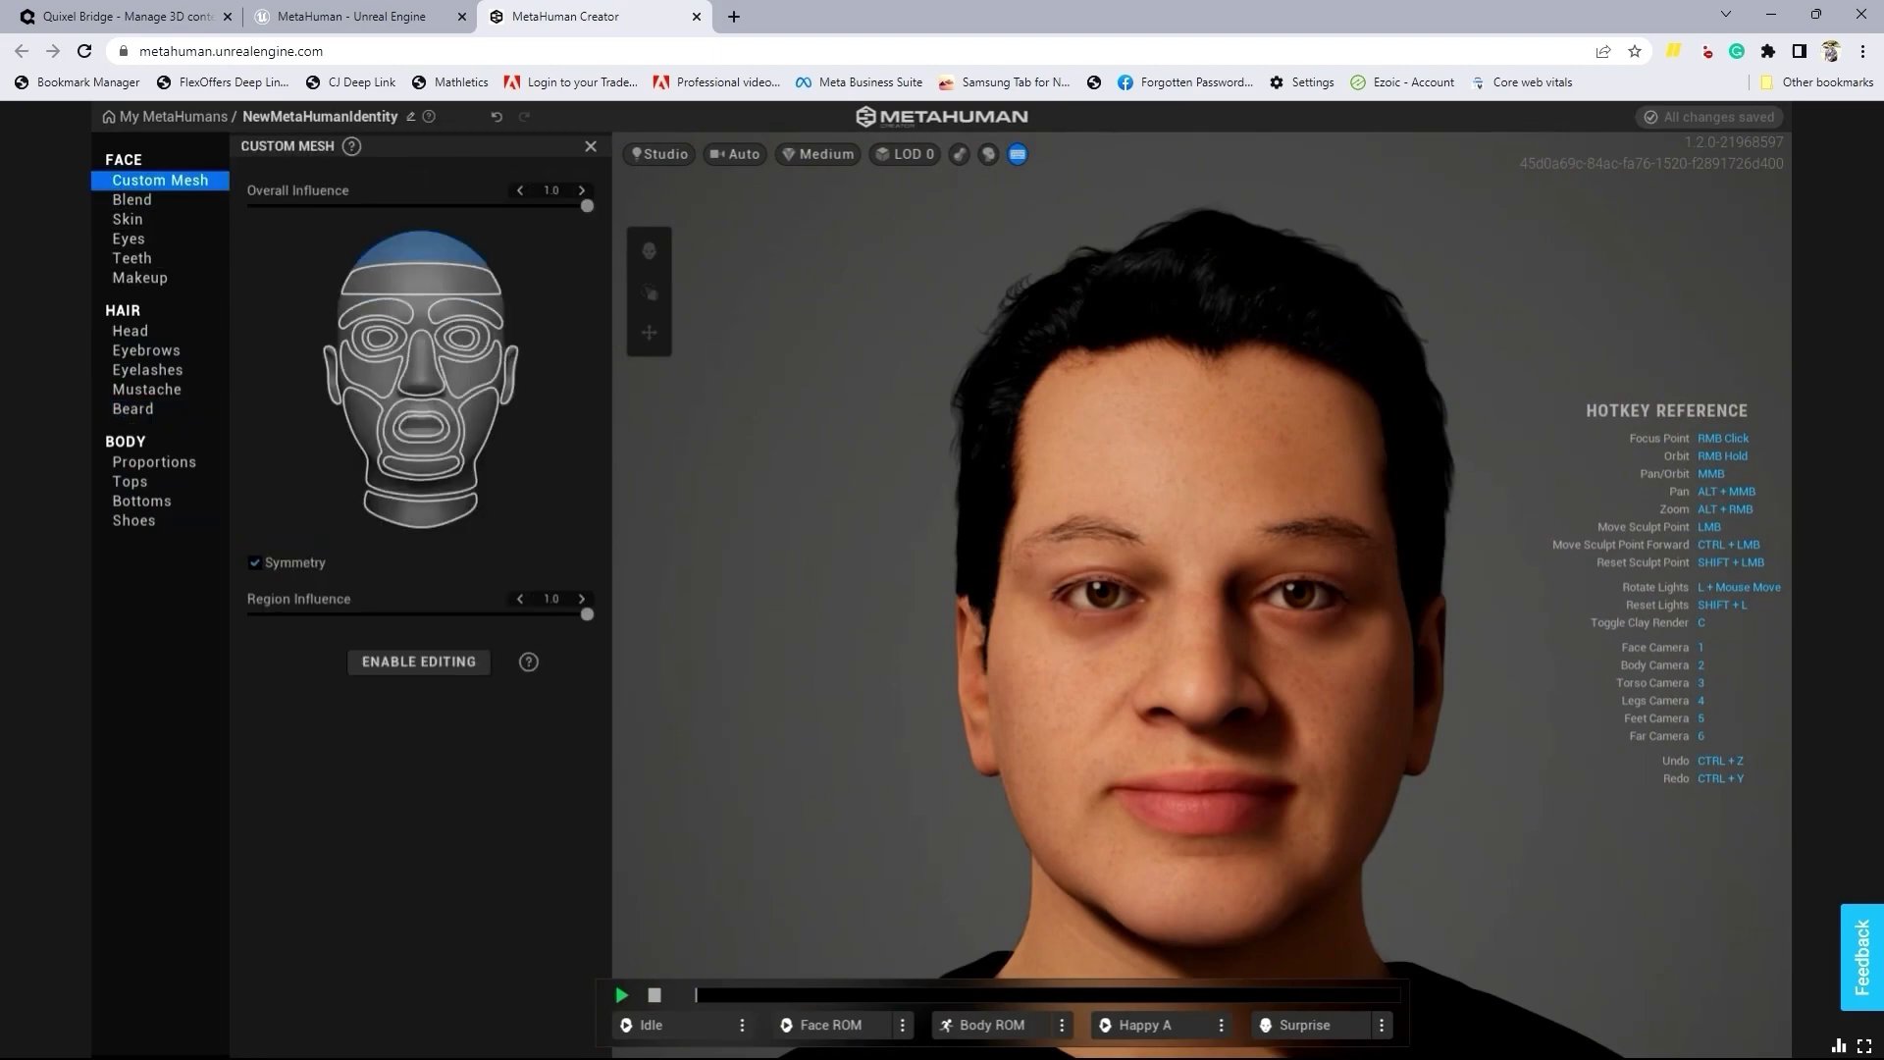
{"action": "left_click", "coordinate": [432, 283]}
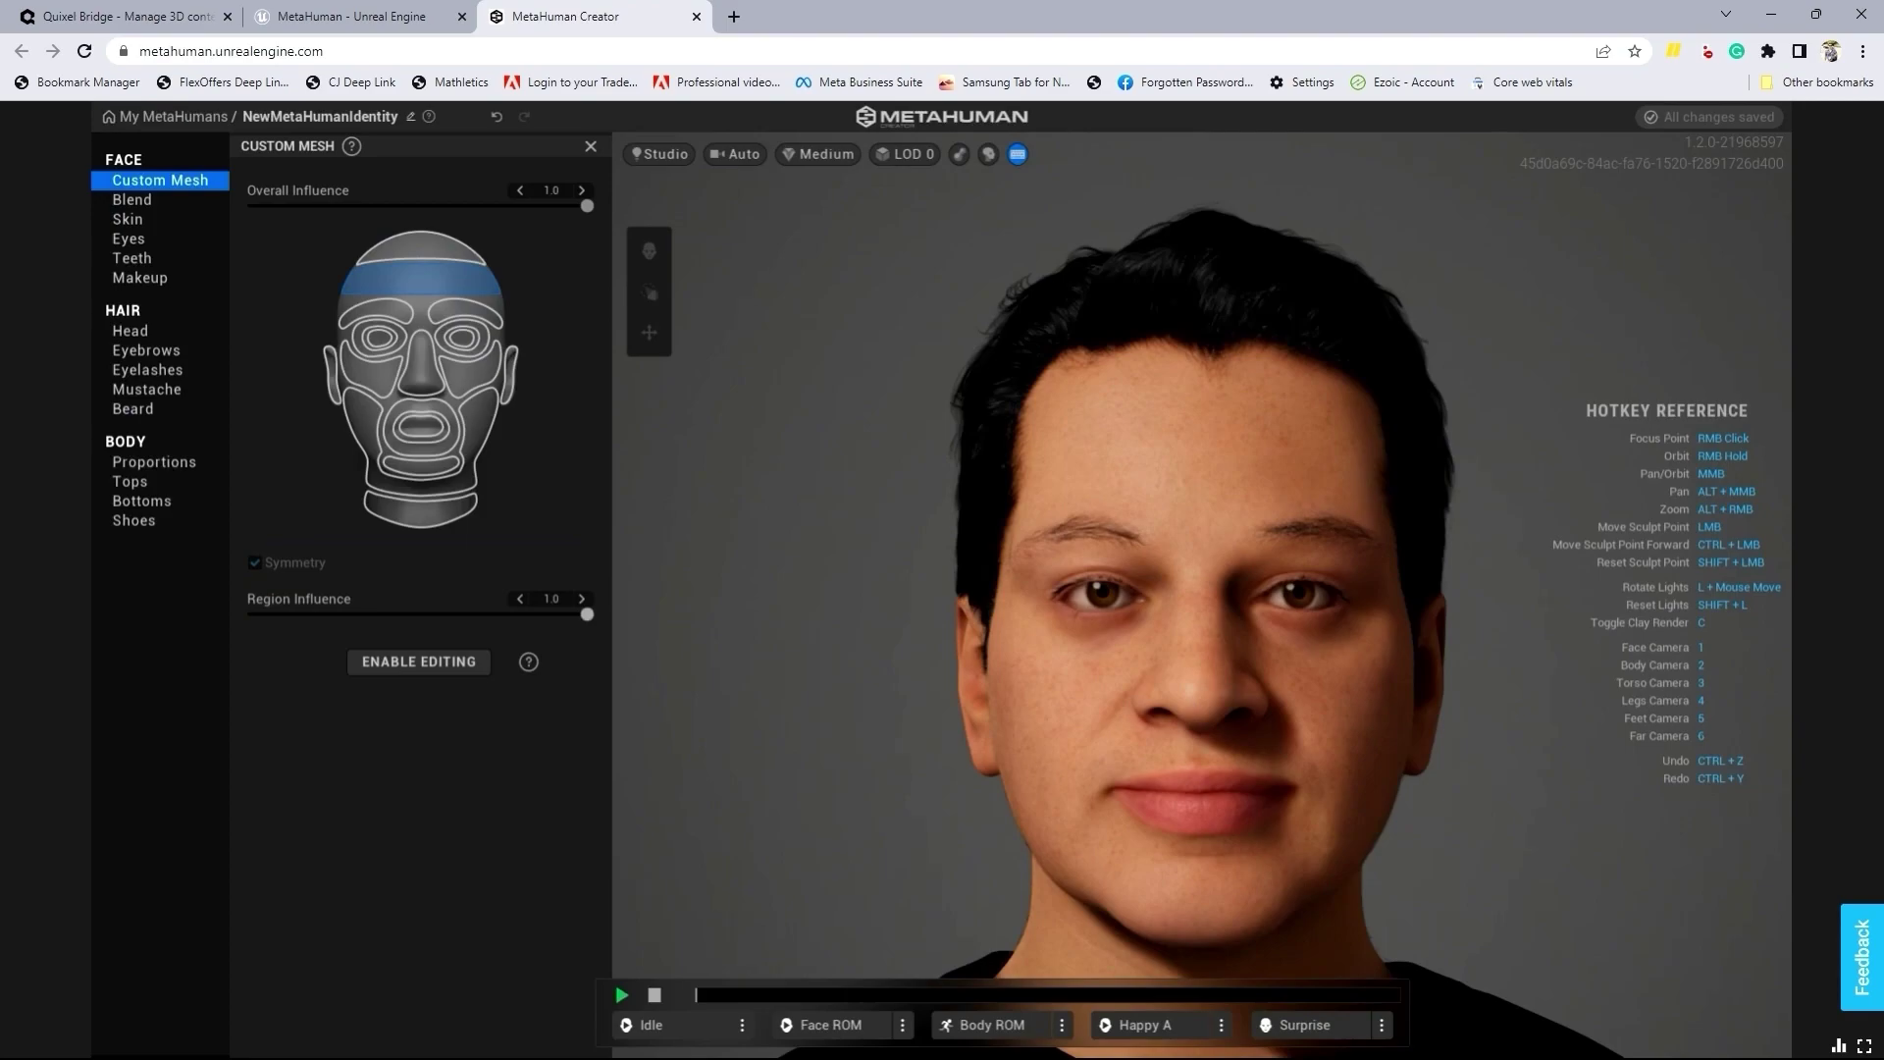
{"action": "left_click_drag", "start_coordinate": [587, 614], "coordinate": [292, 614]}
{"action": "left_click", "coordinate": [461, 316]}
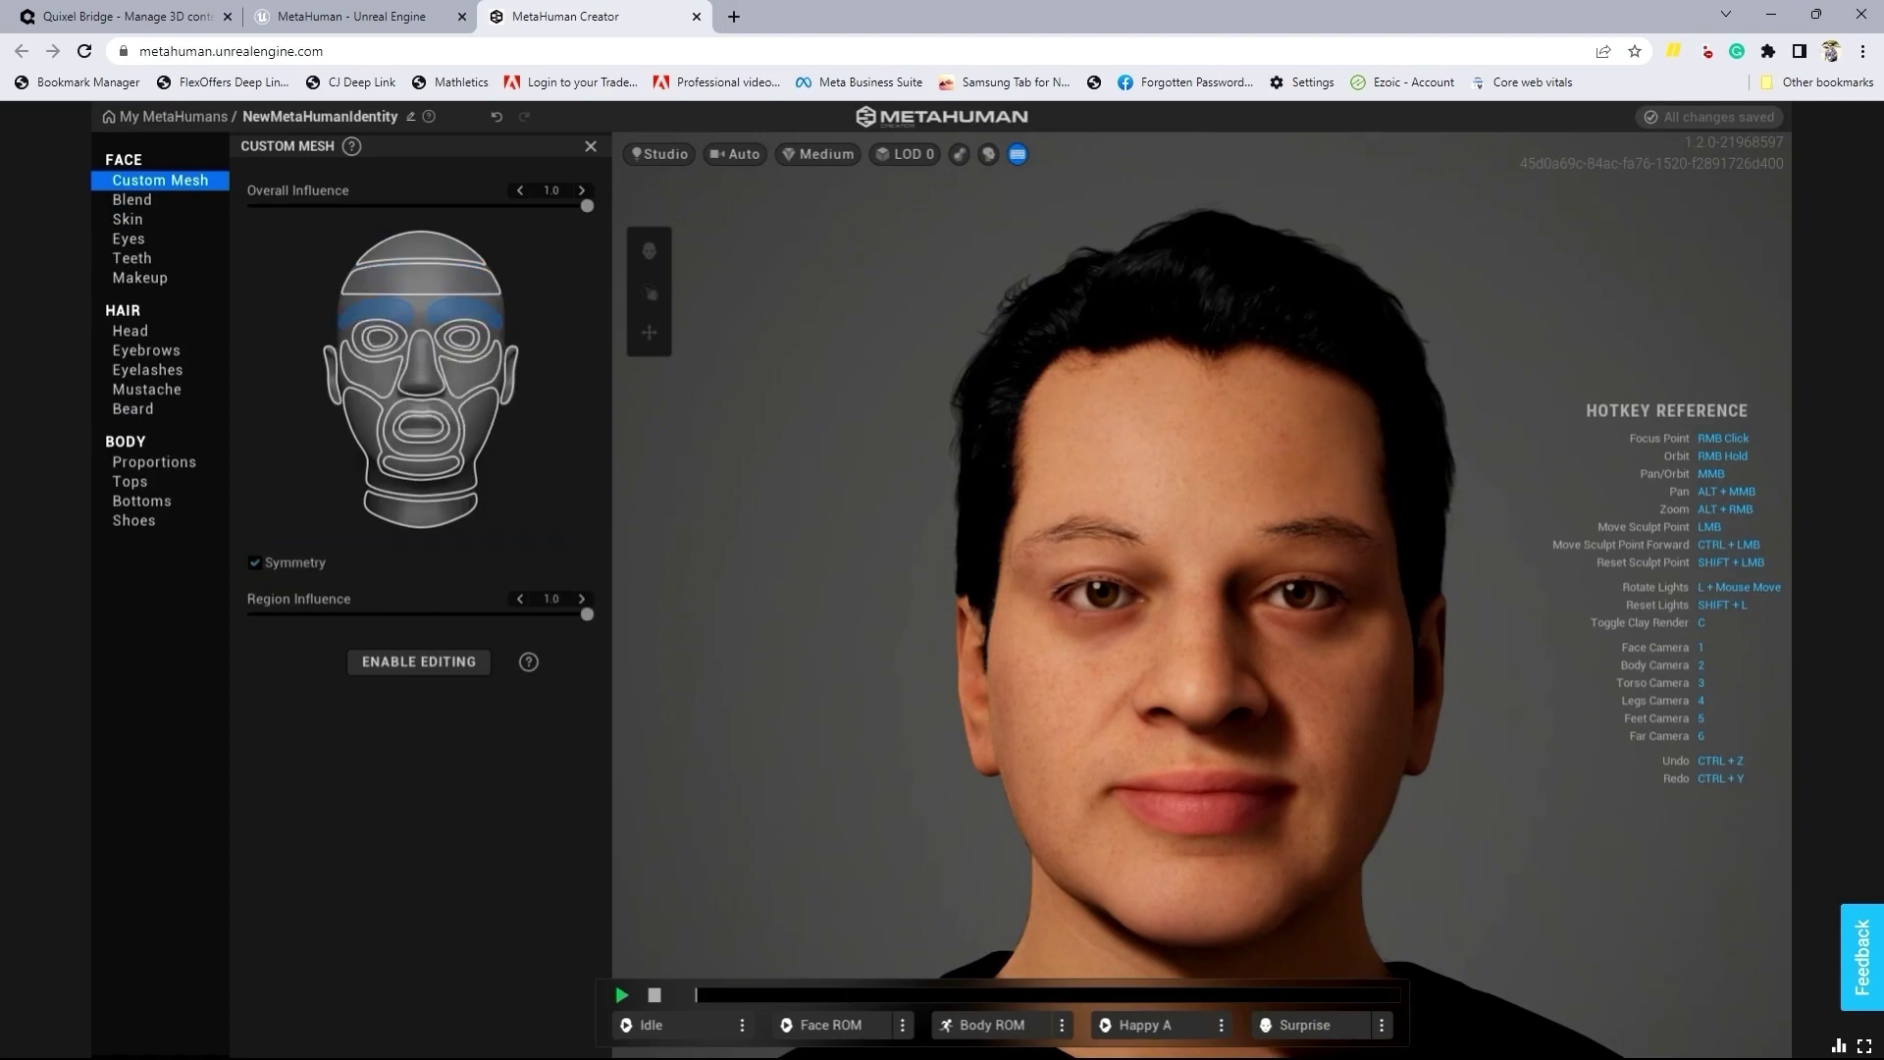
{"action": "left_click_drag", "start_coordinate": [587, 614], "coordinate": [315, 614]}
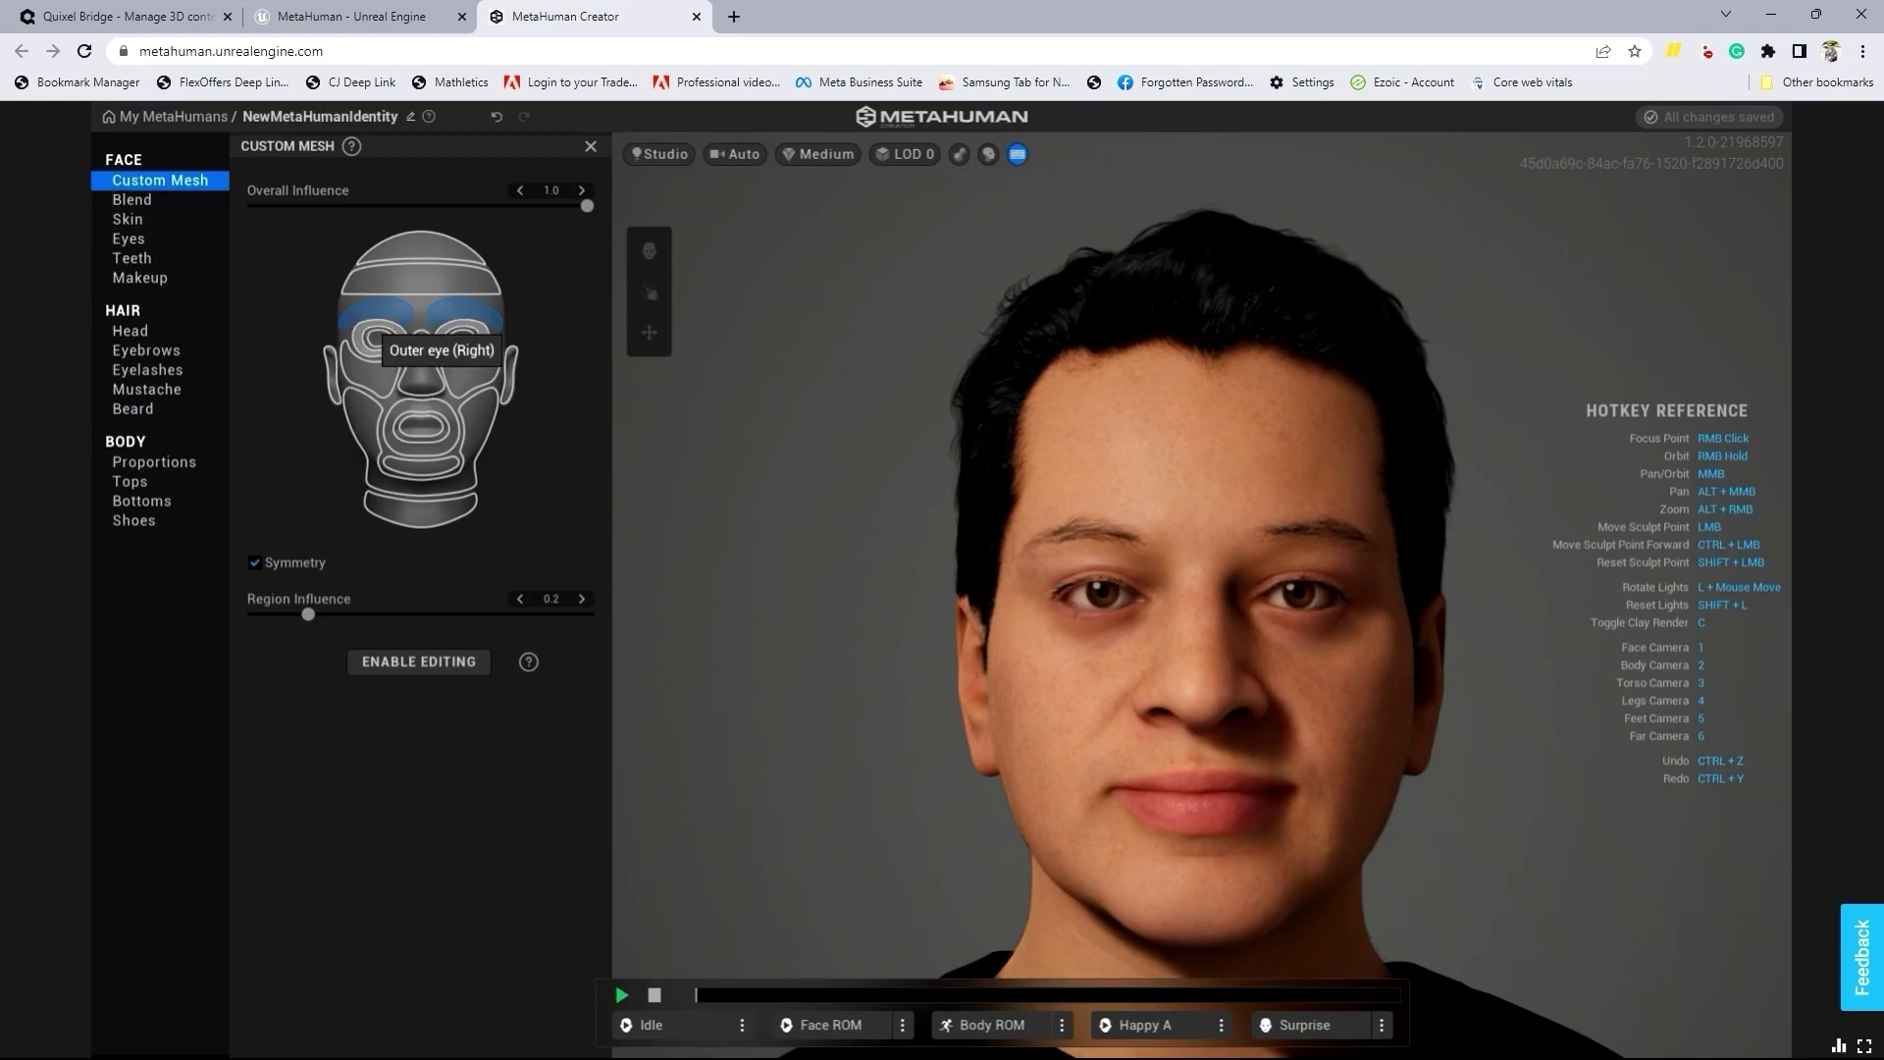
{"action": "left_click", "coordinate": [392, 339]}
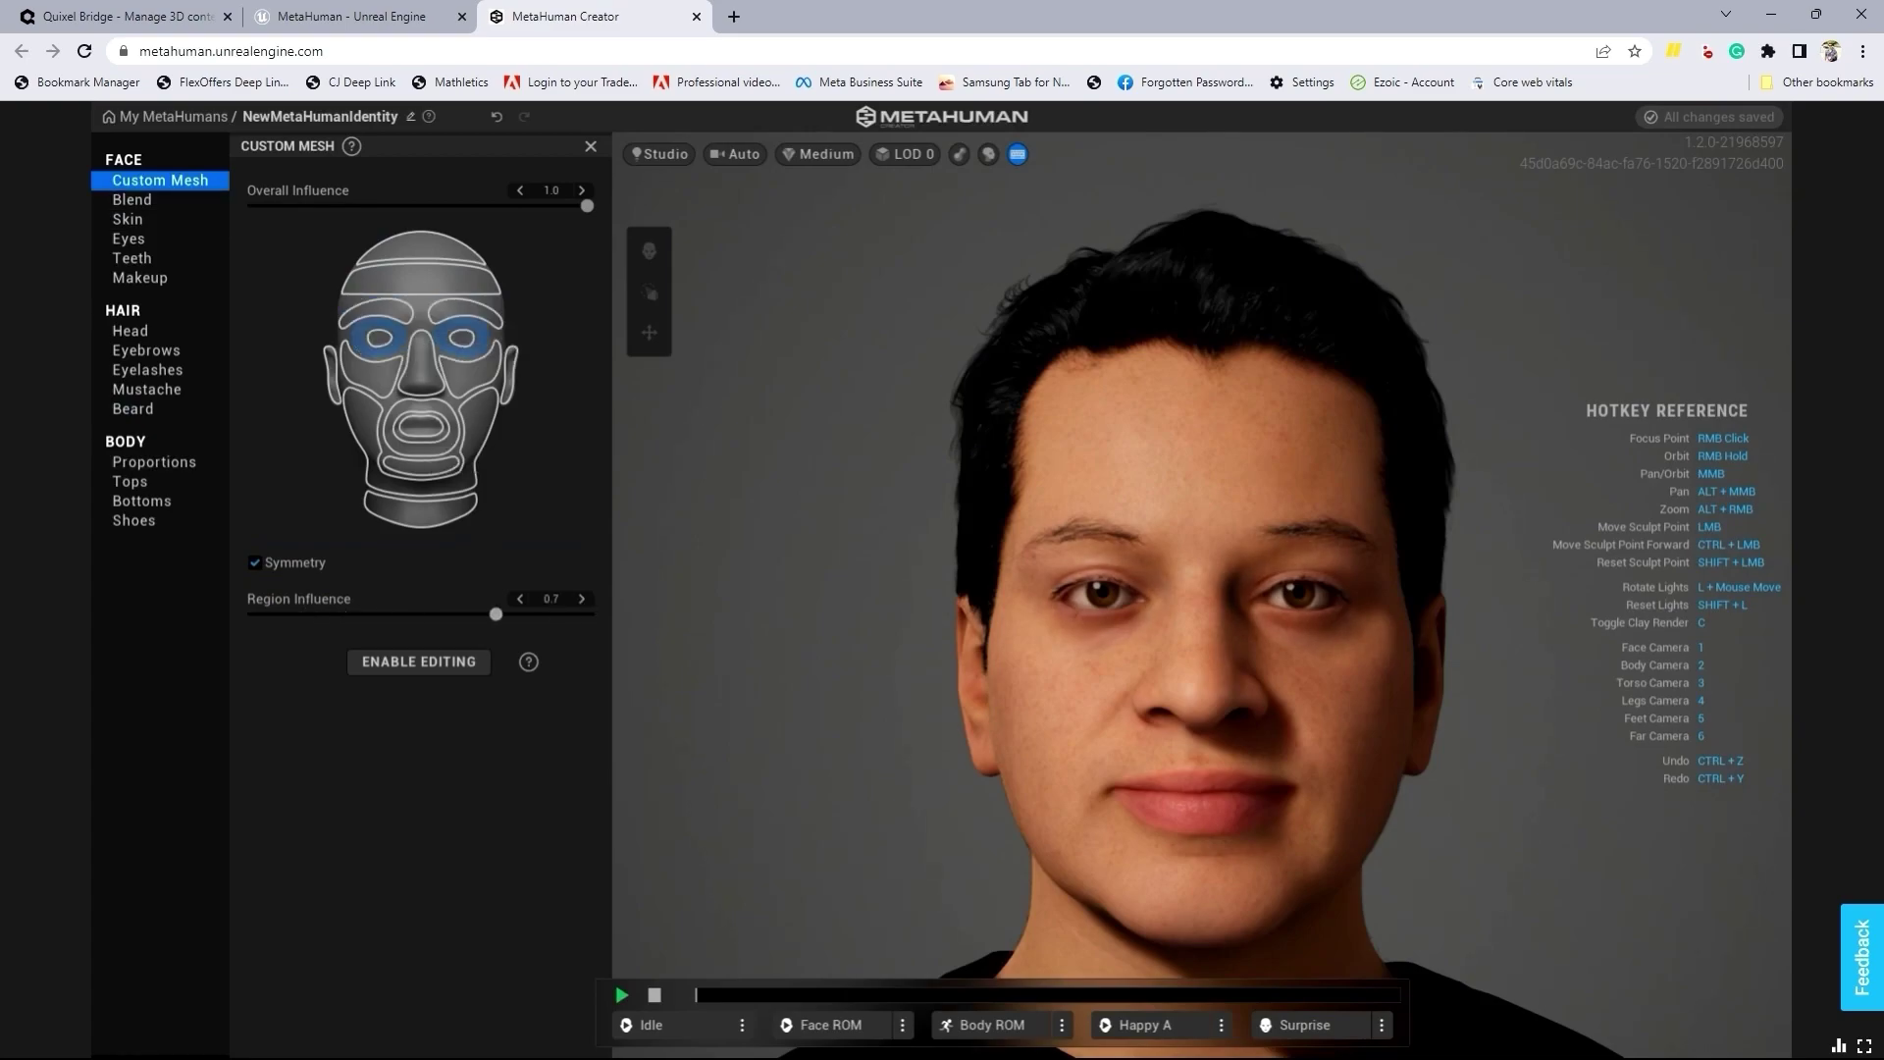
{"action": "left_click_drag", "start_coordinate": [272, 614], "coordinate": [558, 615]}
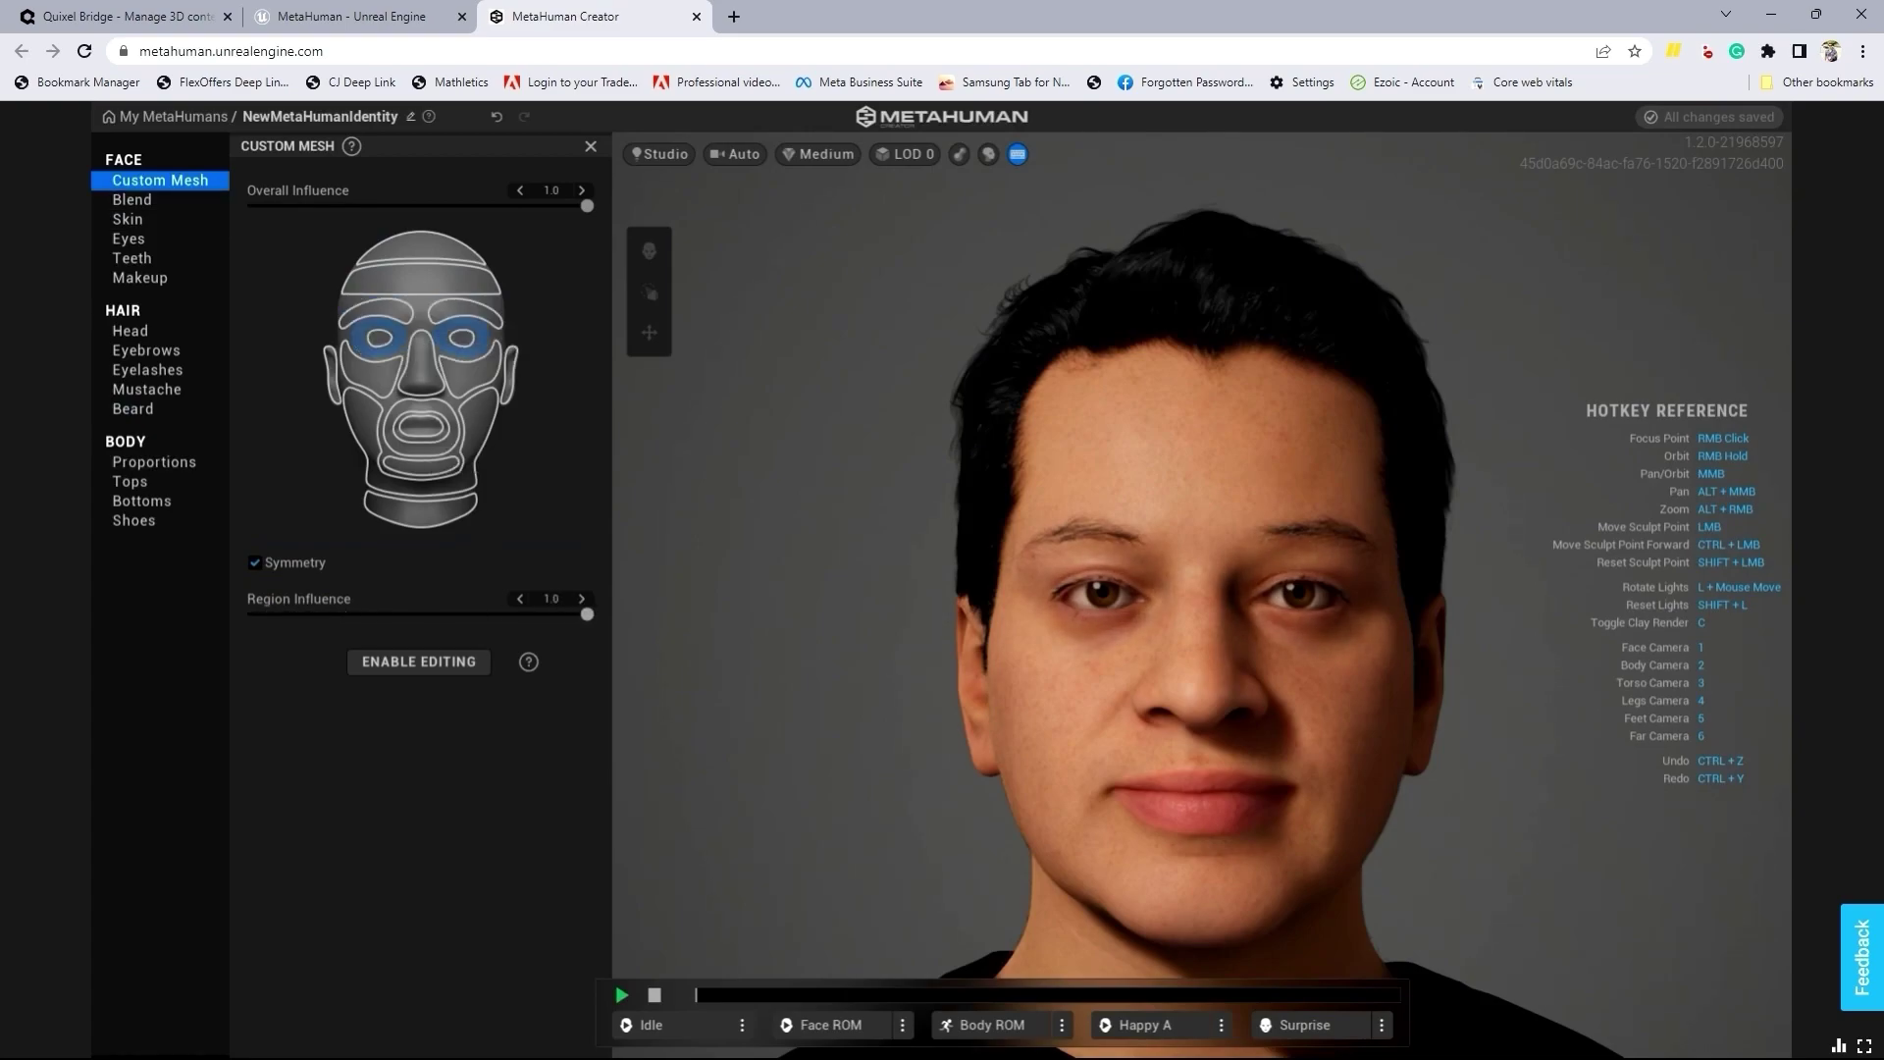
Lower the mouth region's influence and reduce the ears' influence to 0.4
{"action": "left_click", "coordinate": [486, 377]}
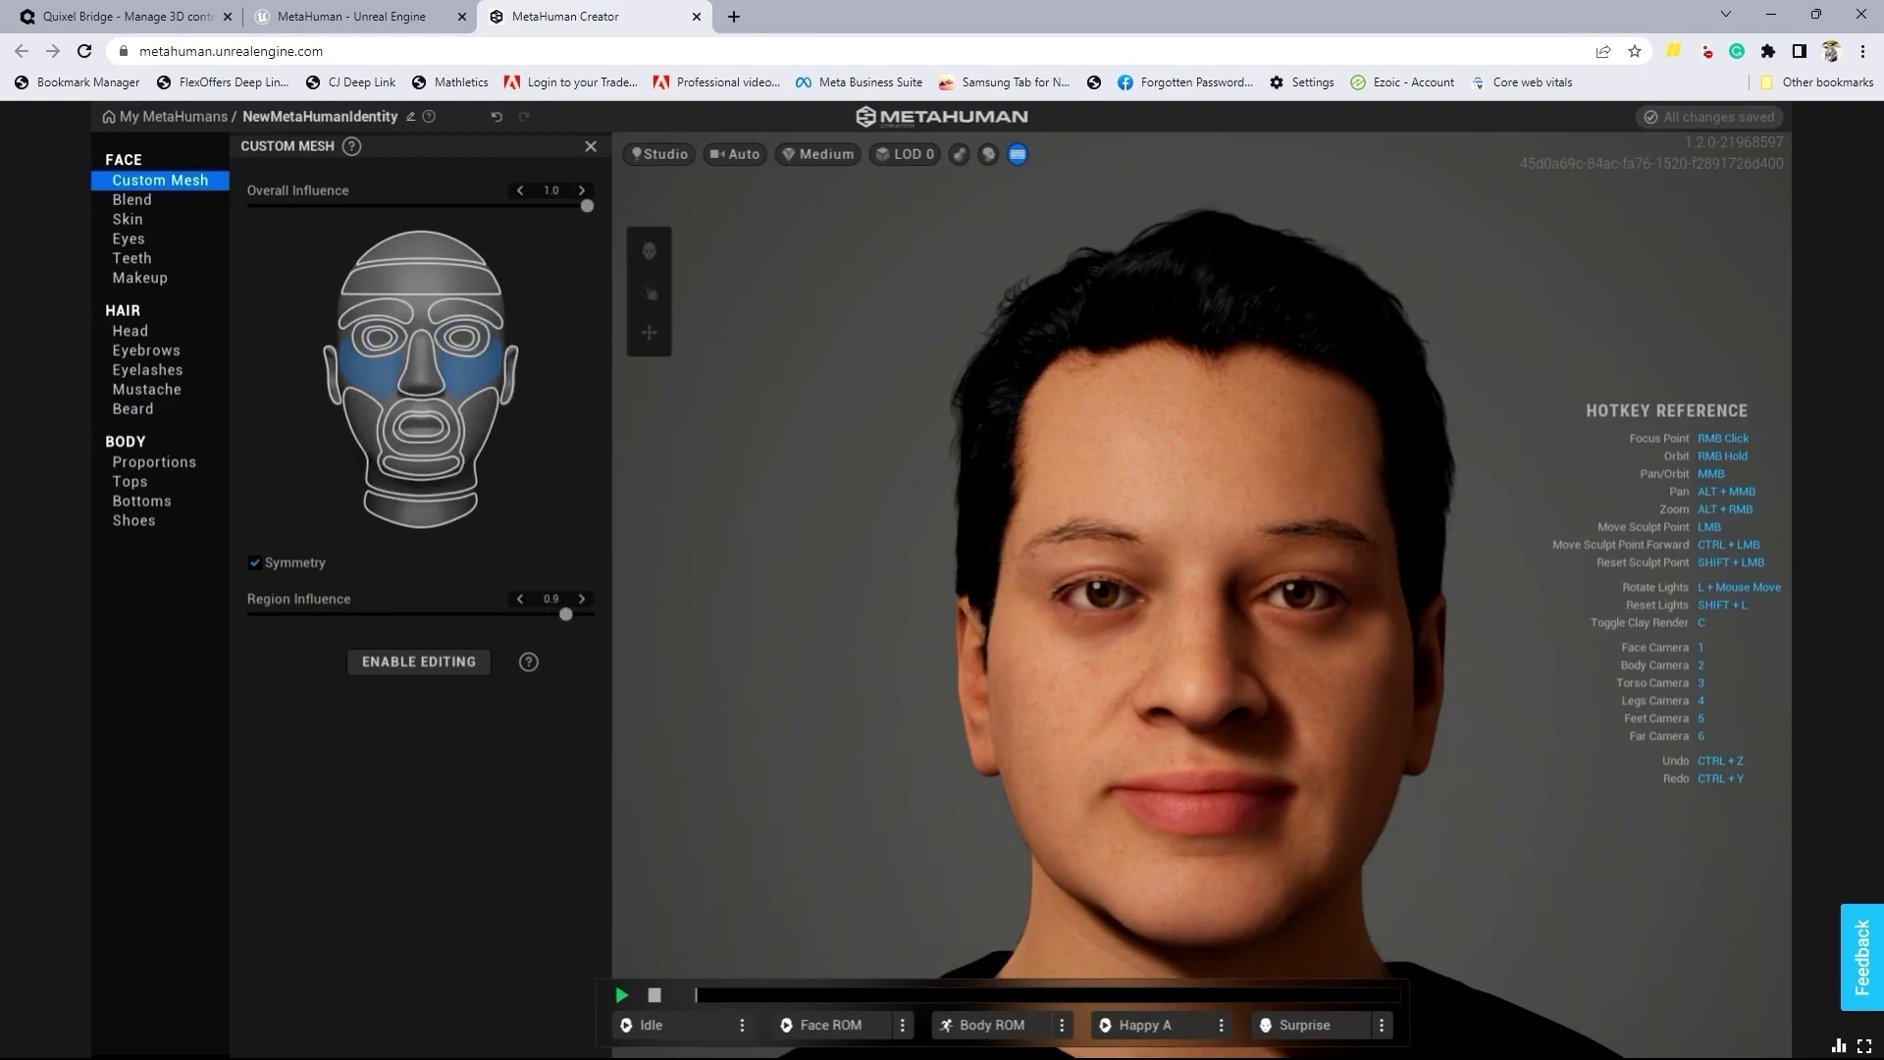
{"action": "left_click", "coordinate": [494, 424]}
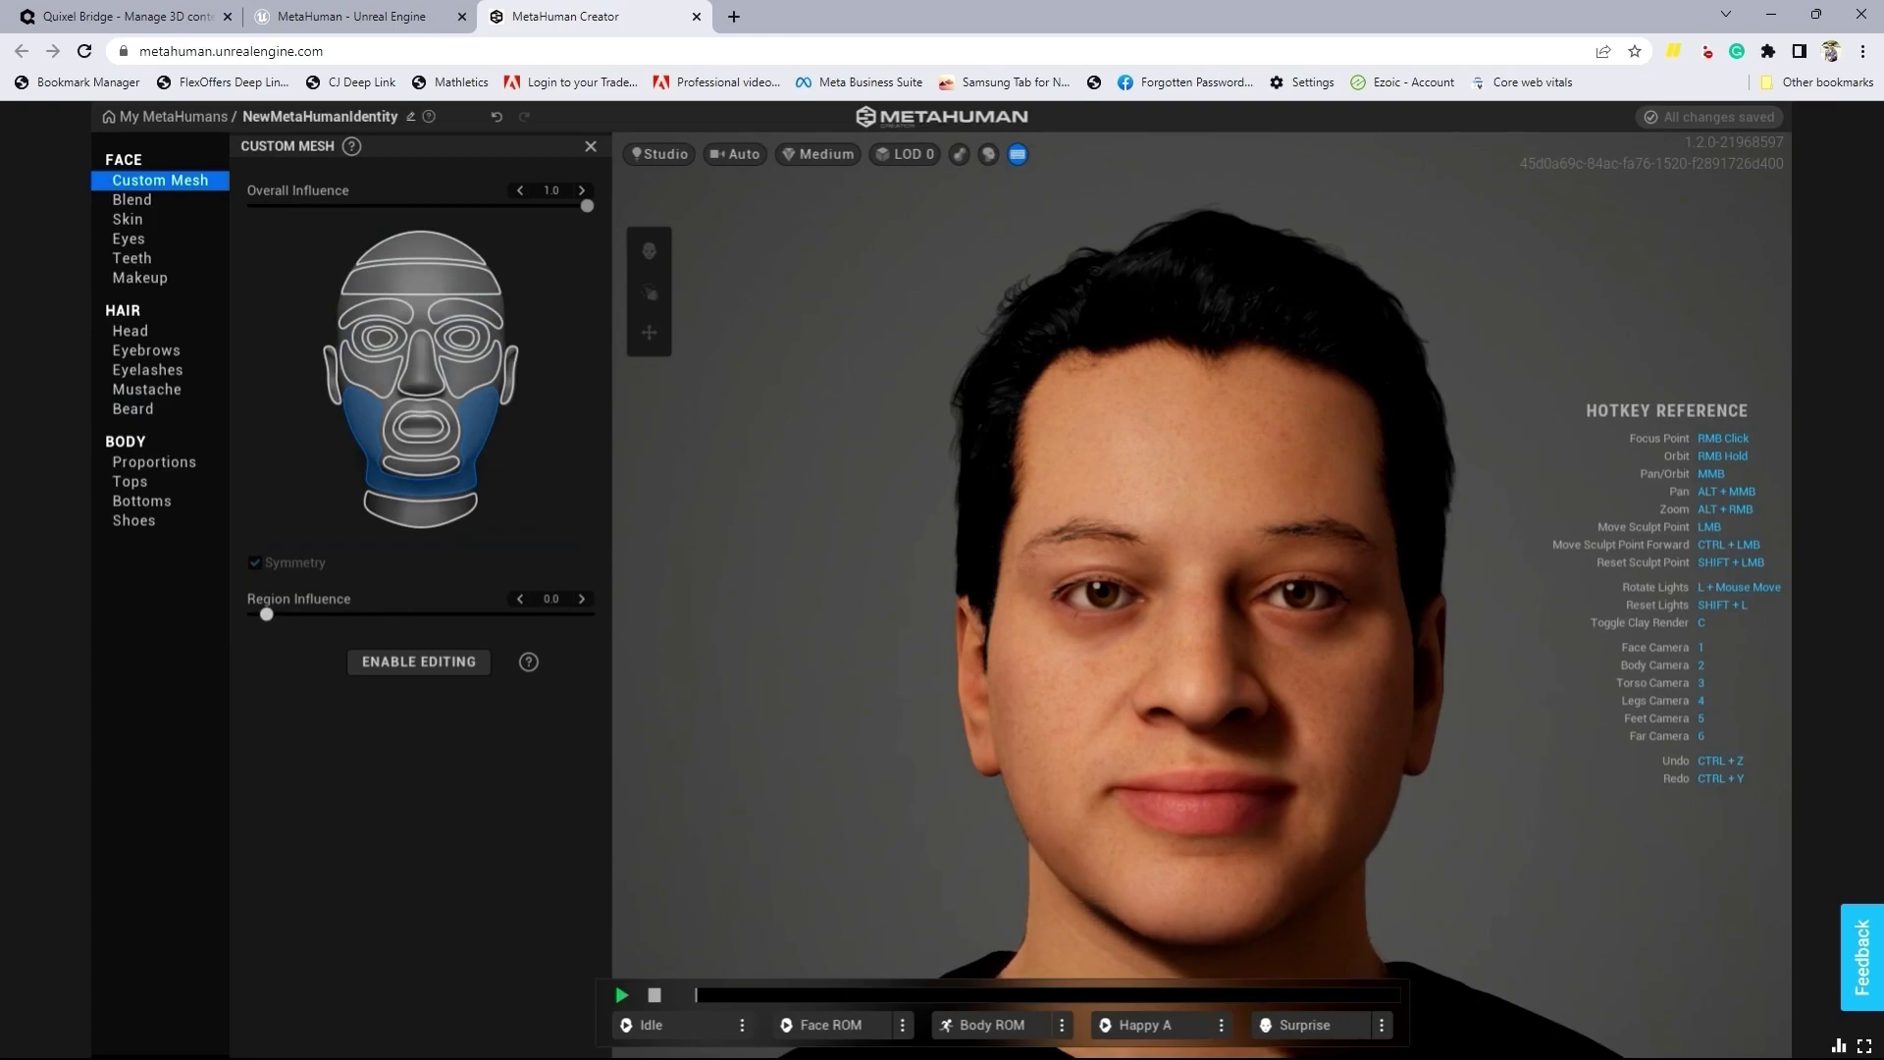
{"action": "left_click", "coordinate": [458, 455]}
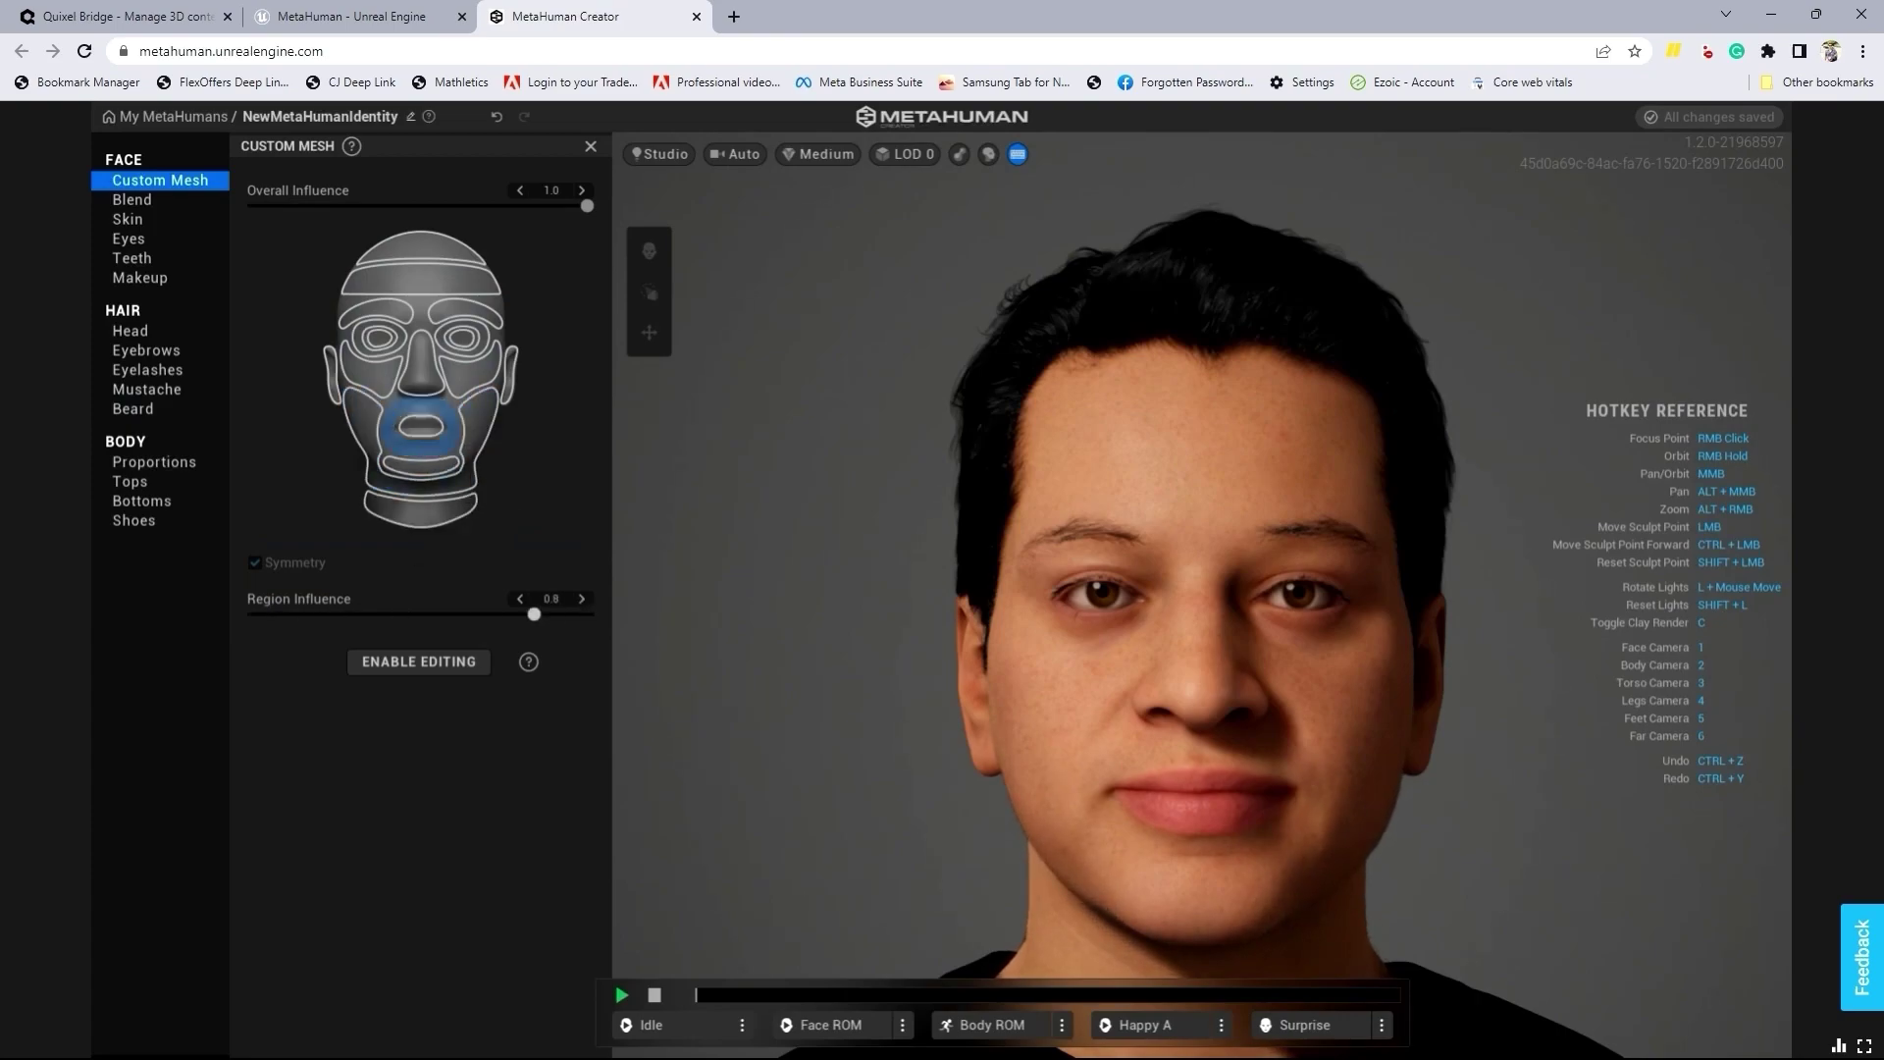
{"action": "left_click_drag", "start_coordinate": [534, 614], "coordinate": [370, 614]}
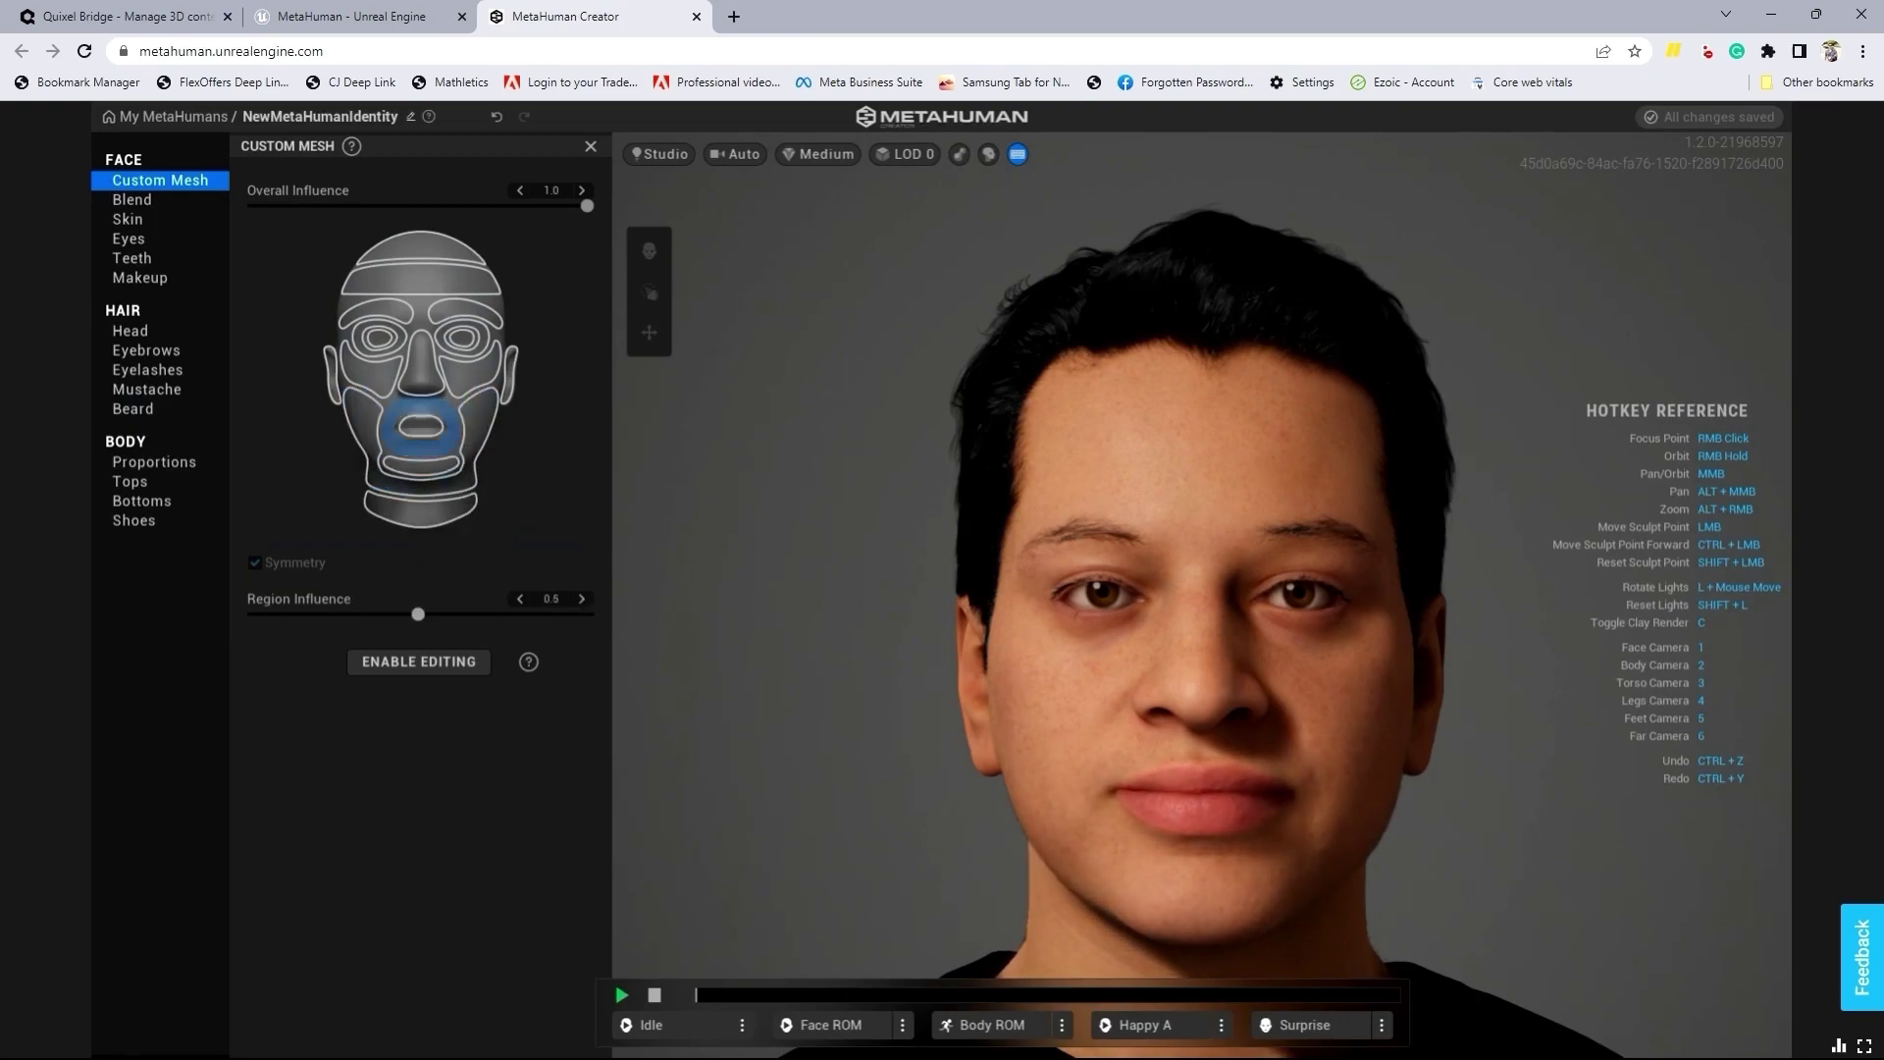
{"action": "left_click", "coordinate": [420, 463]}
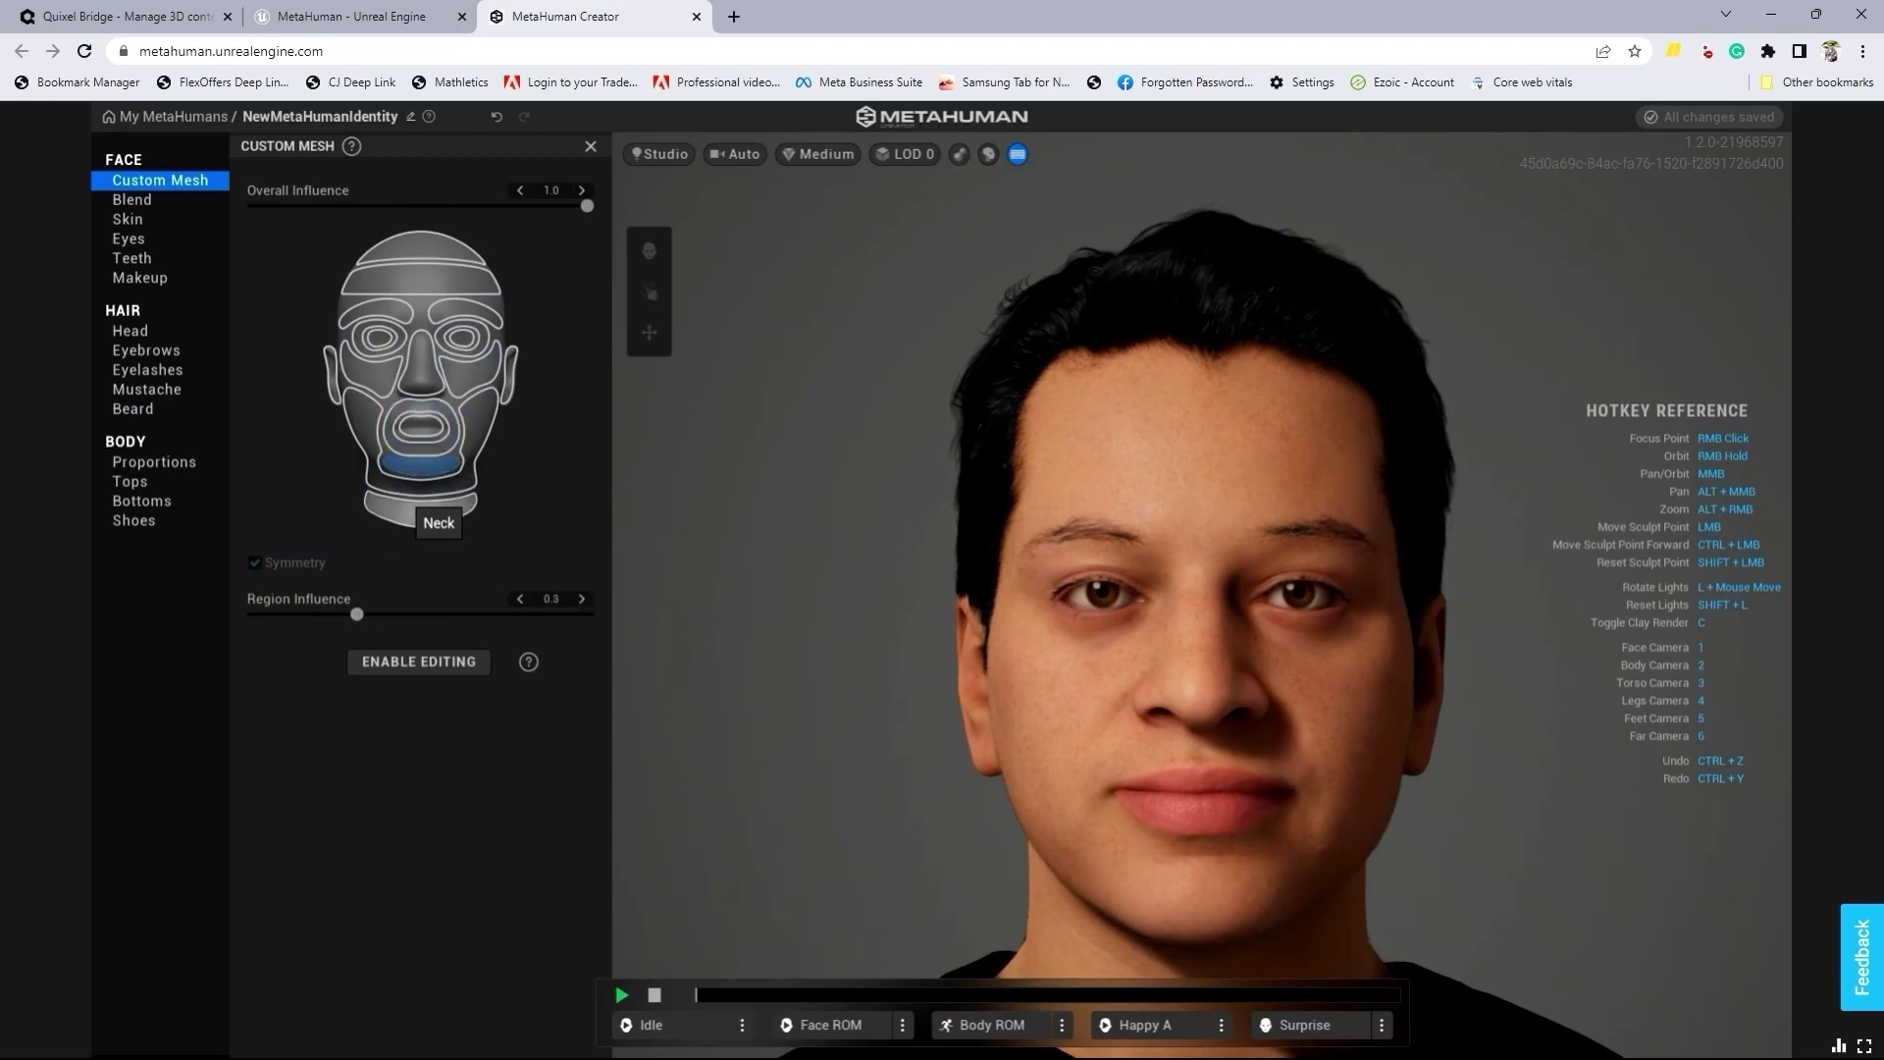
{"action": "left_click", "coordinate": [422, 507]}
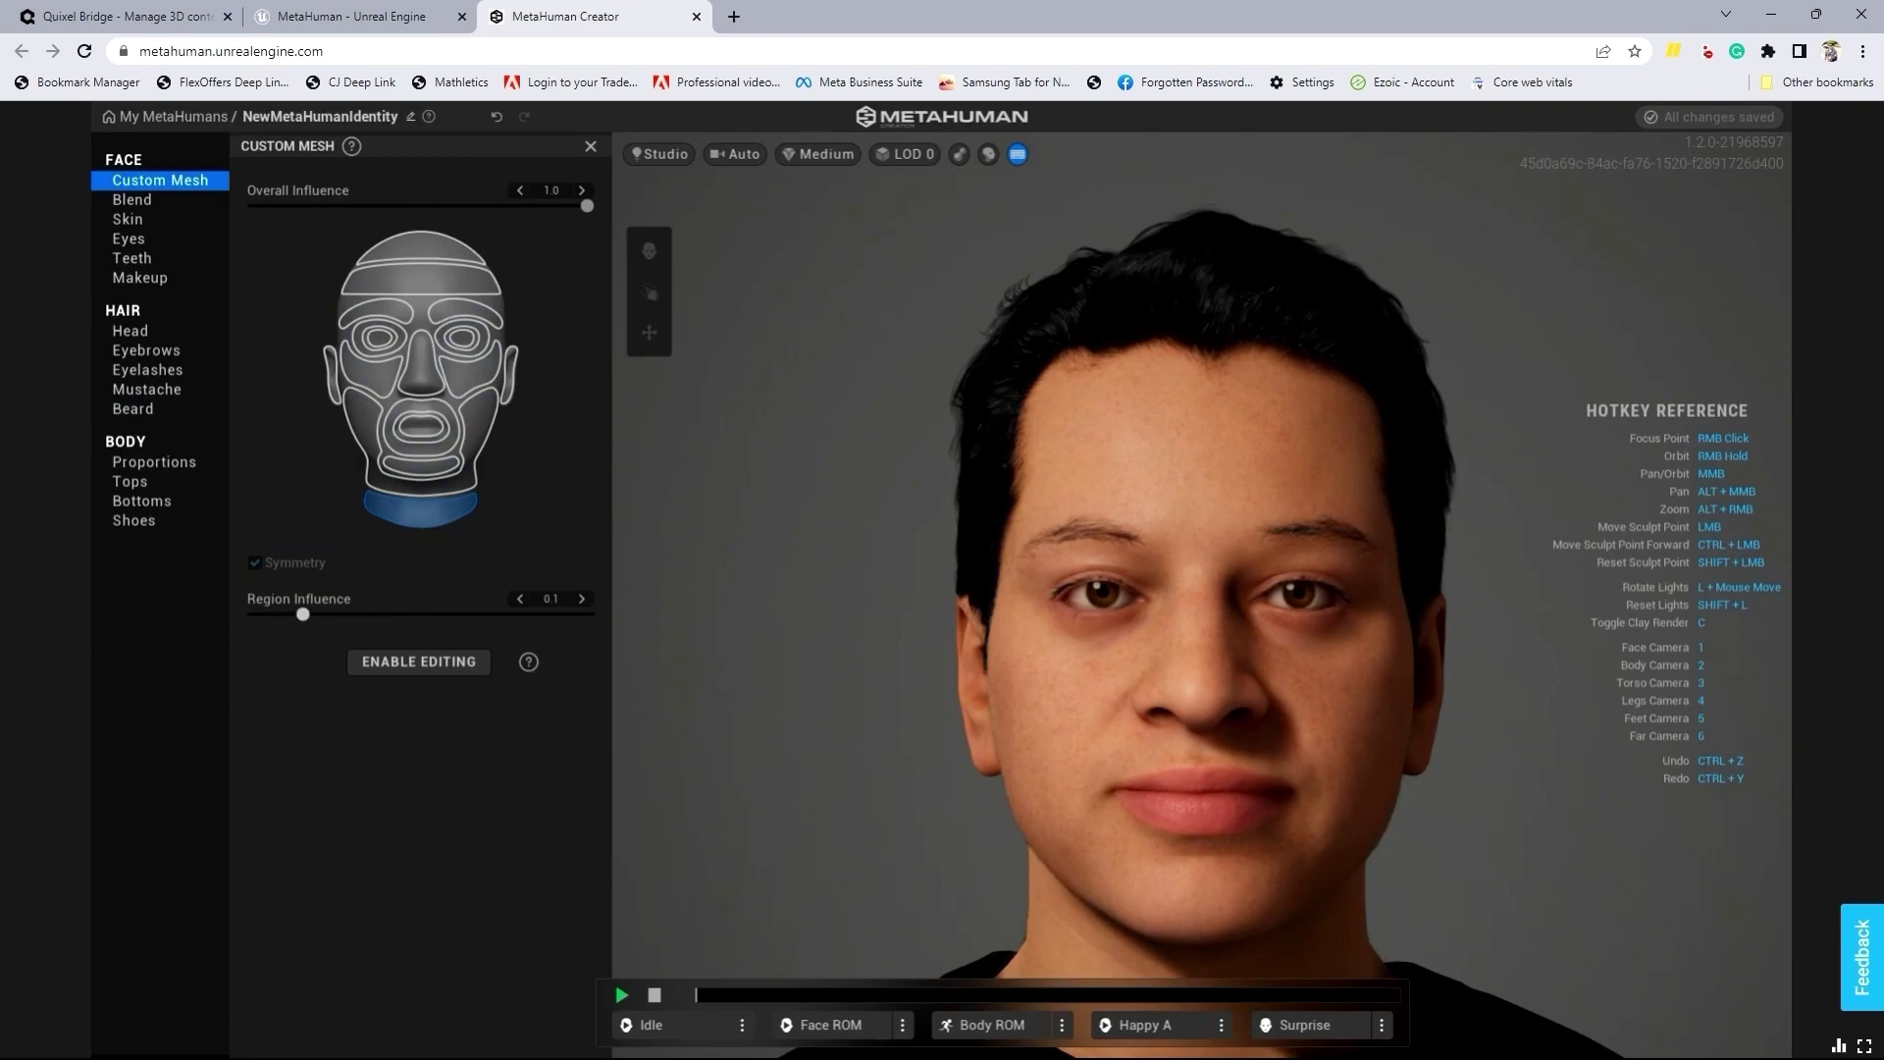
{"action": "left_click", "coordinate": [333, 384]}
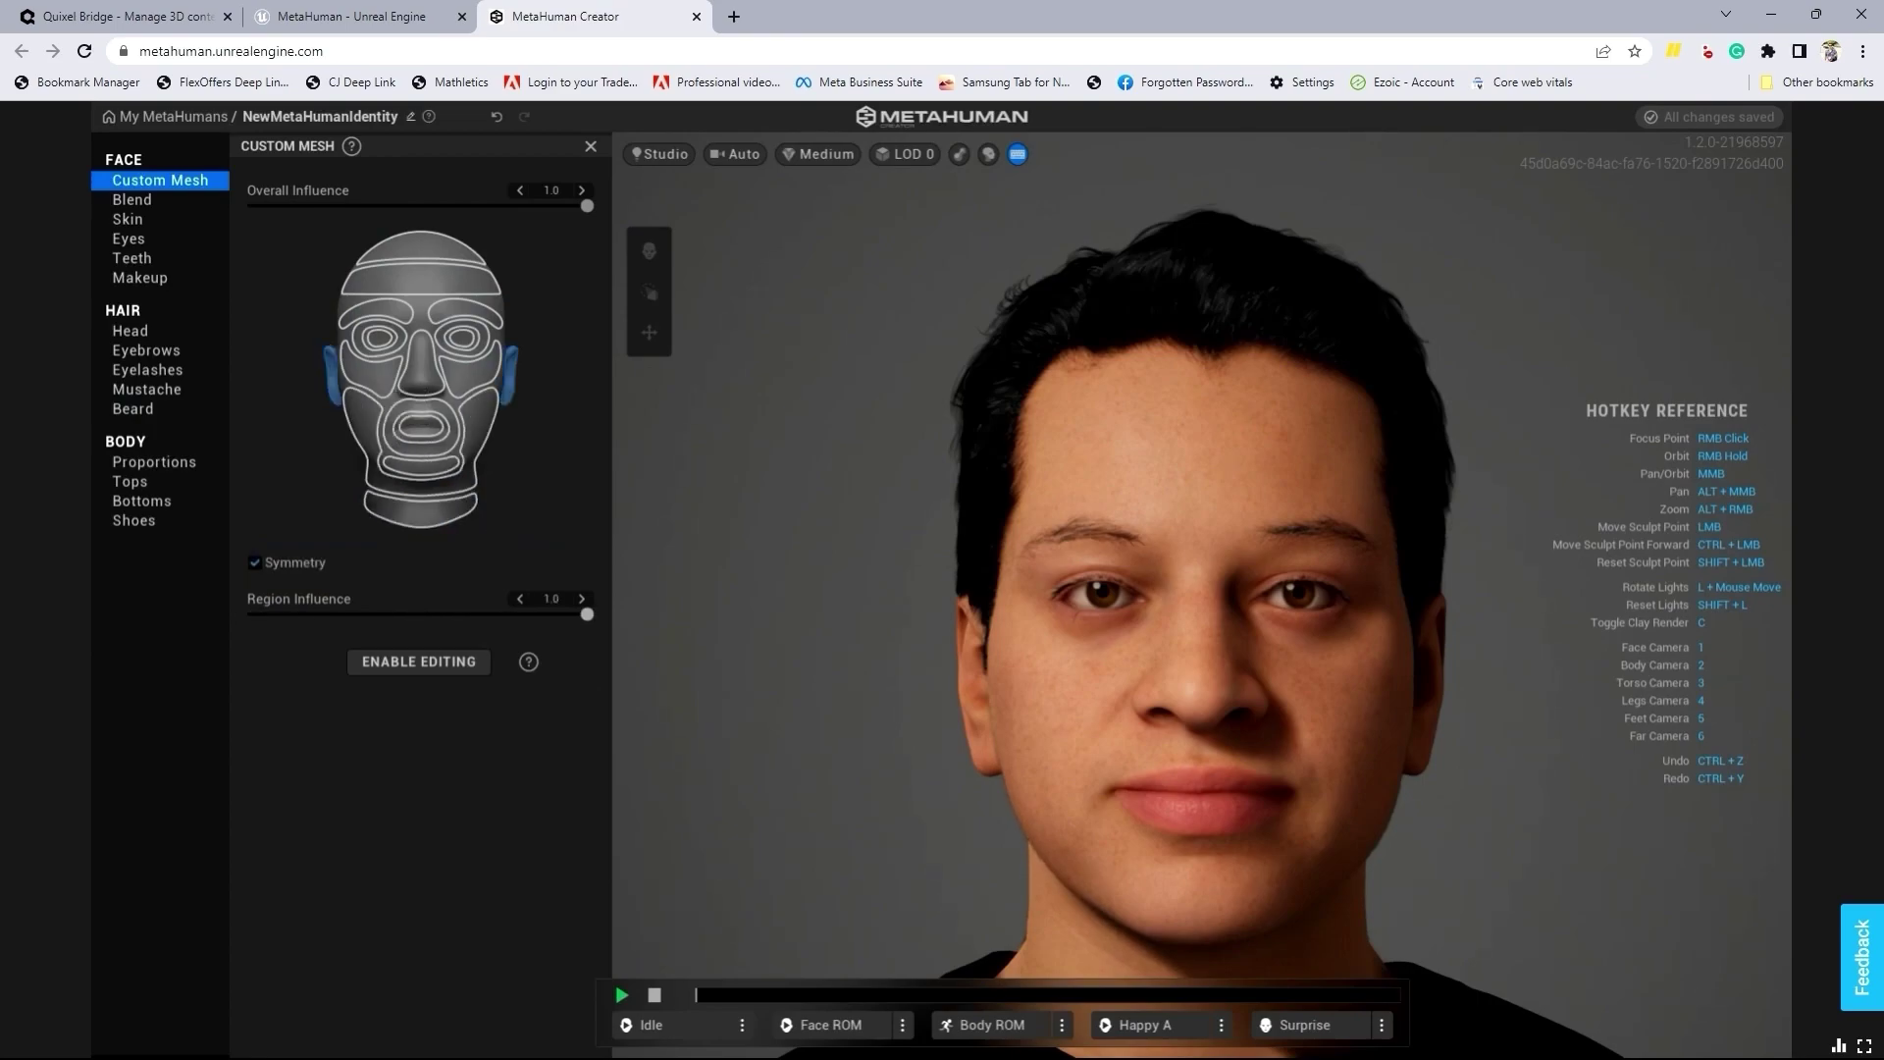
{"action": "left_click_drag", "start_coordinate": [586, 614], "coordinate": [350, 614]}
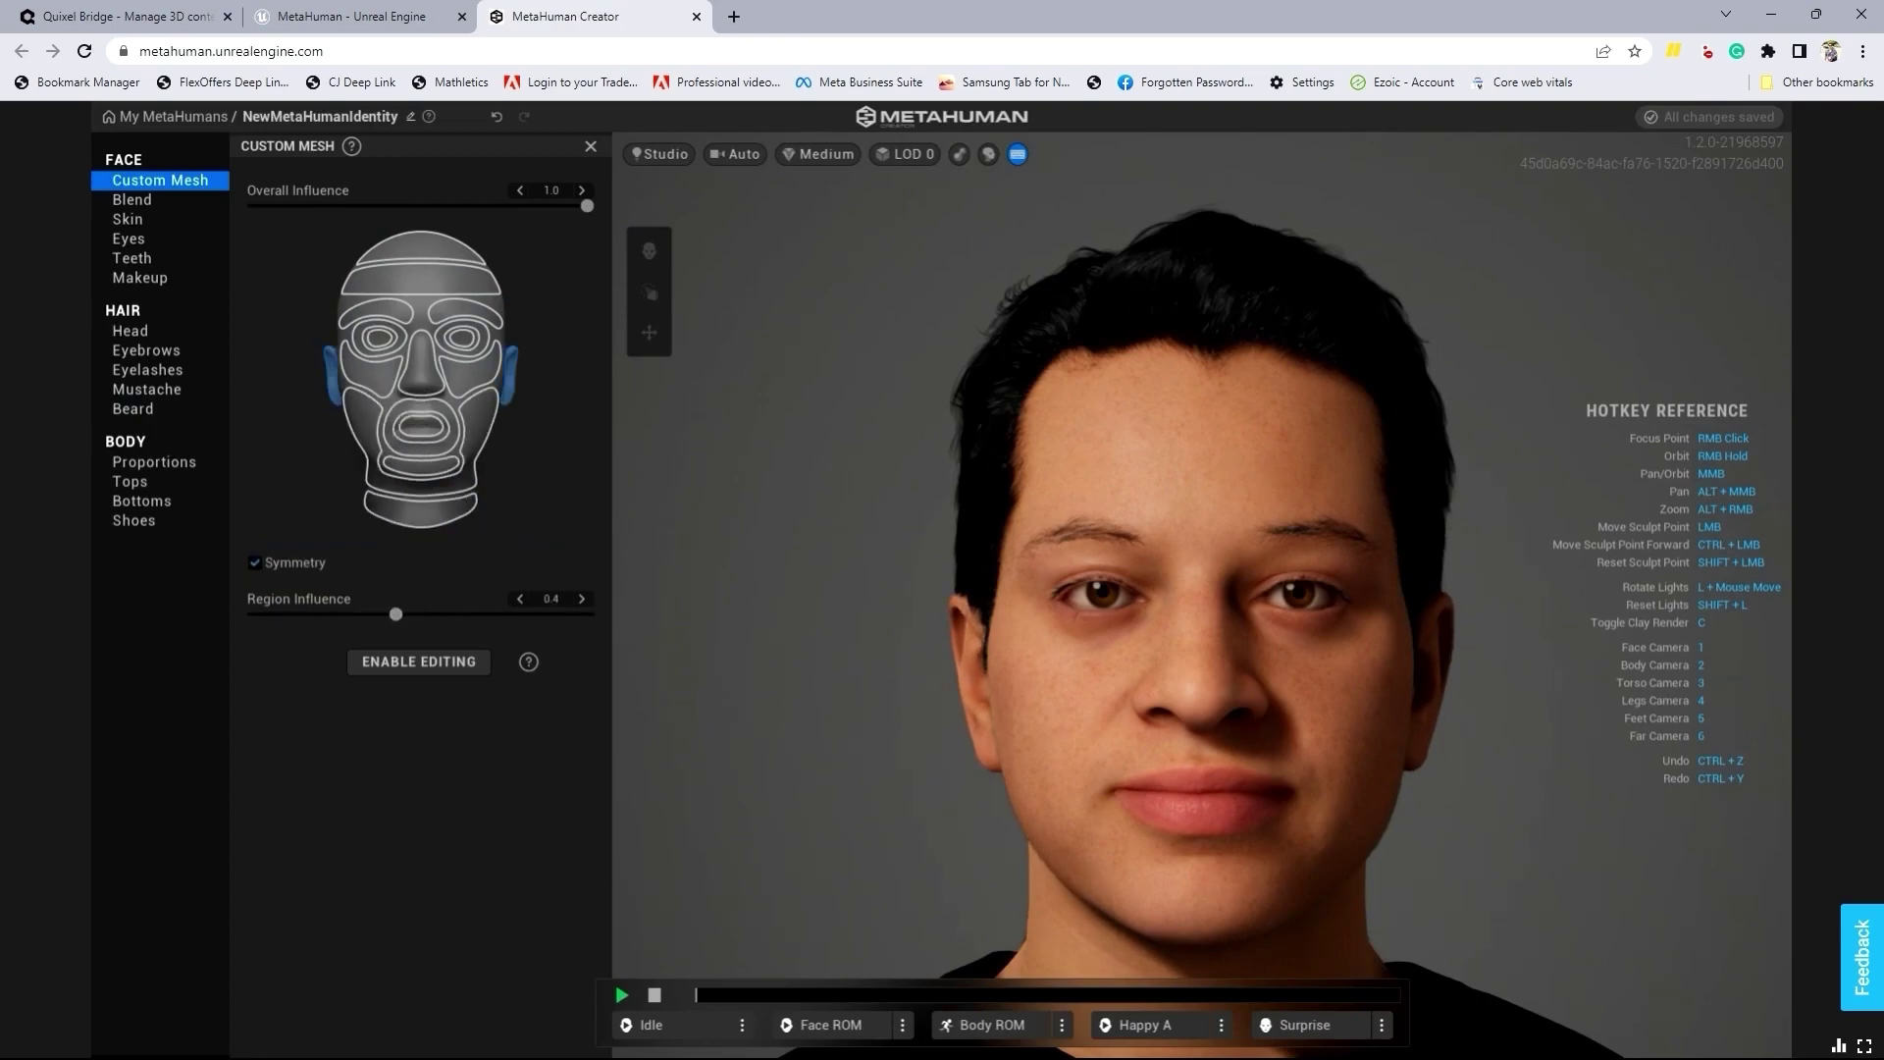
Unlock the character without a copy and load Cooper, Dax and Erno into the Blend slots
{"action": "left_click", "coordinate": [419, 661]}
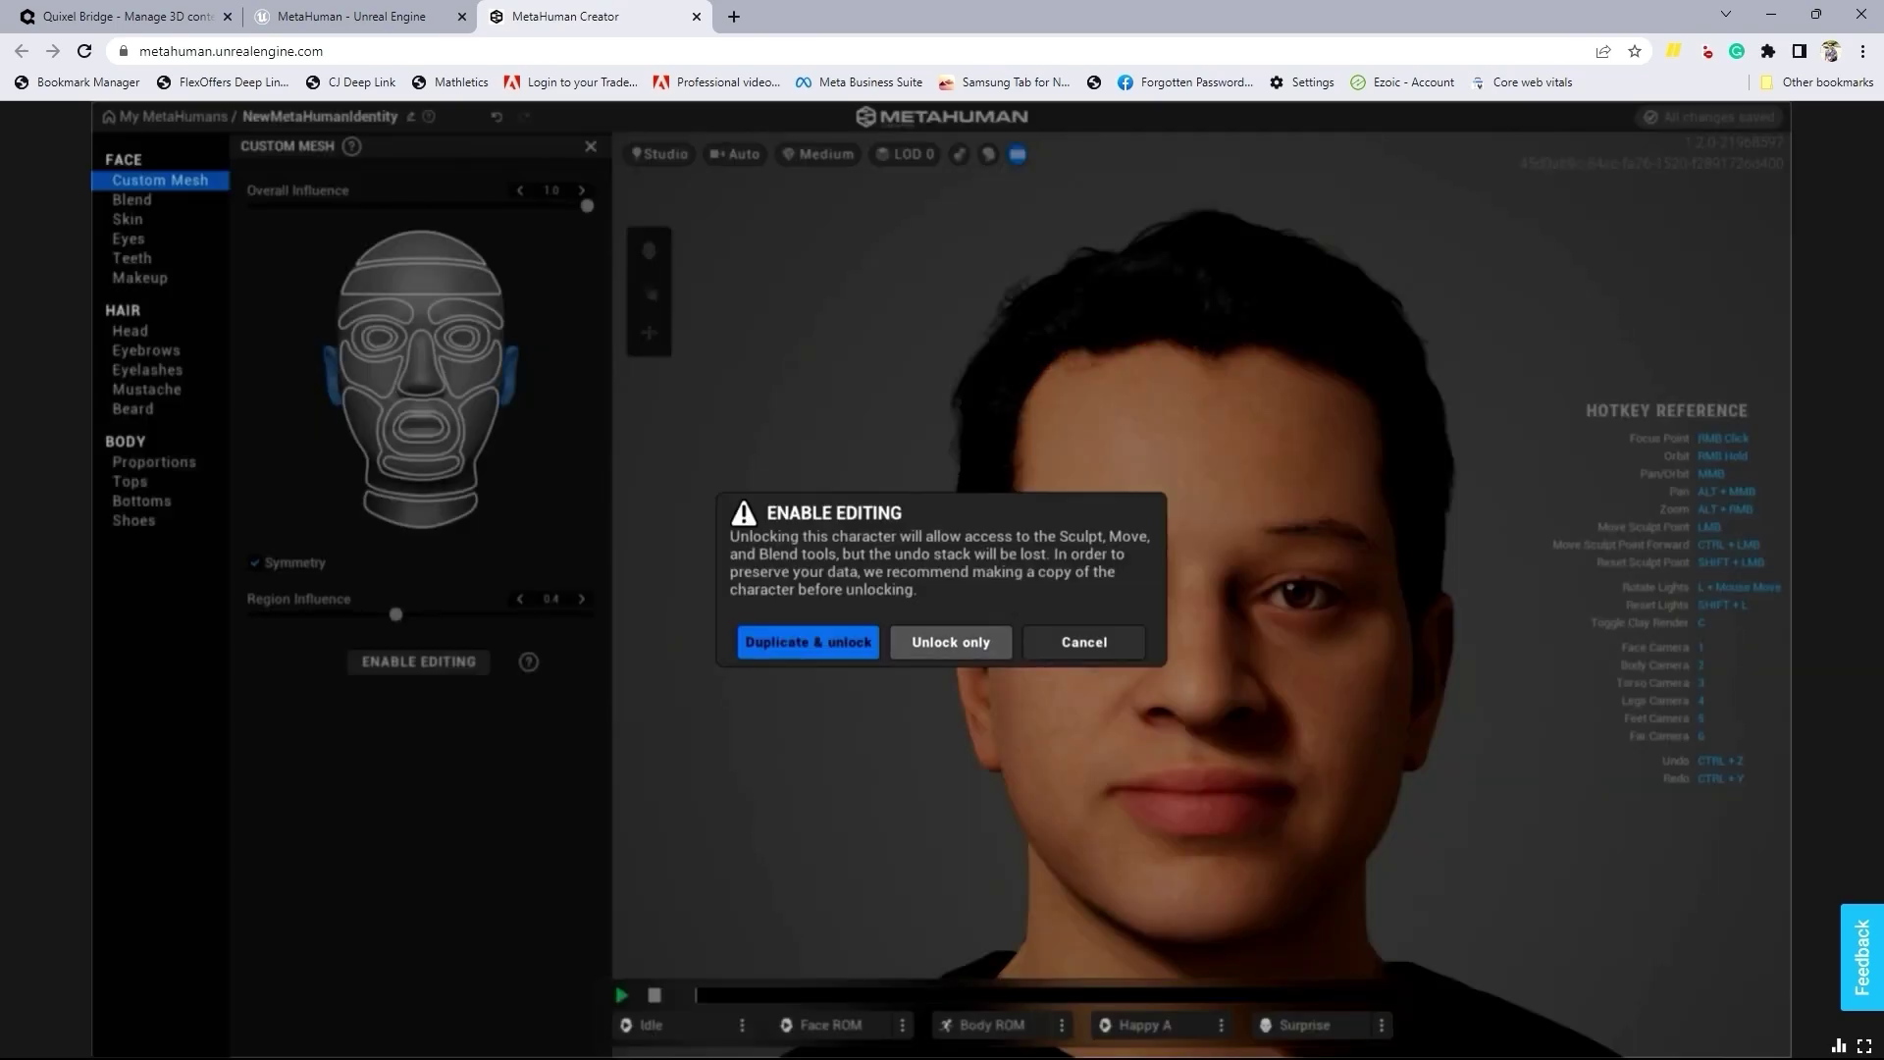
{"action": "left_click", "coordinate": [949, 642]}
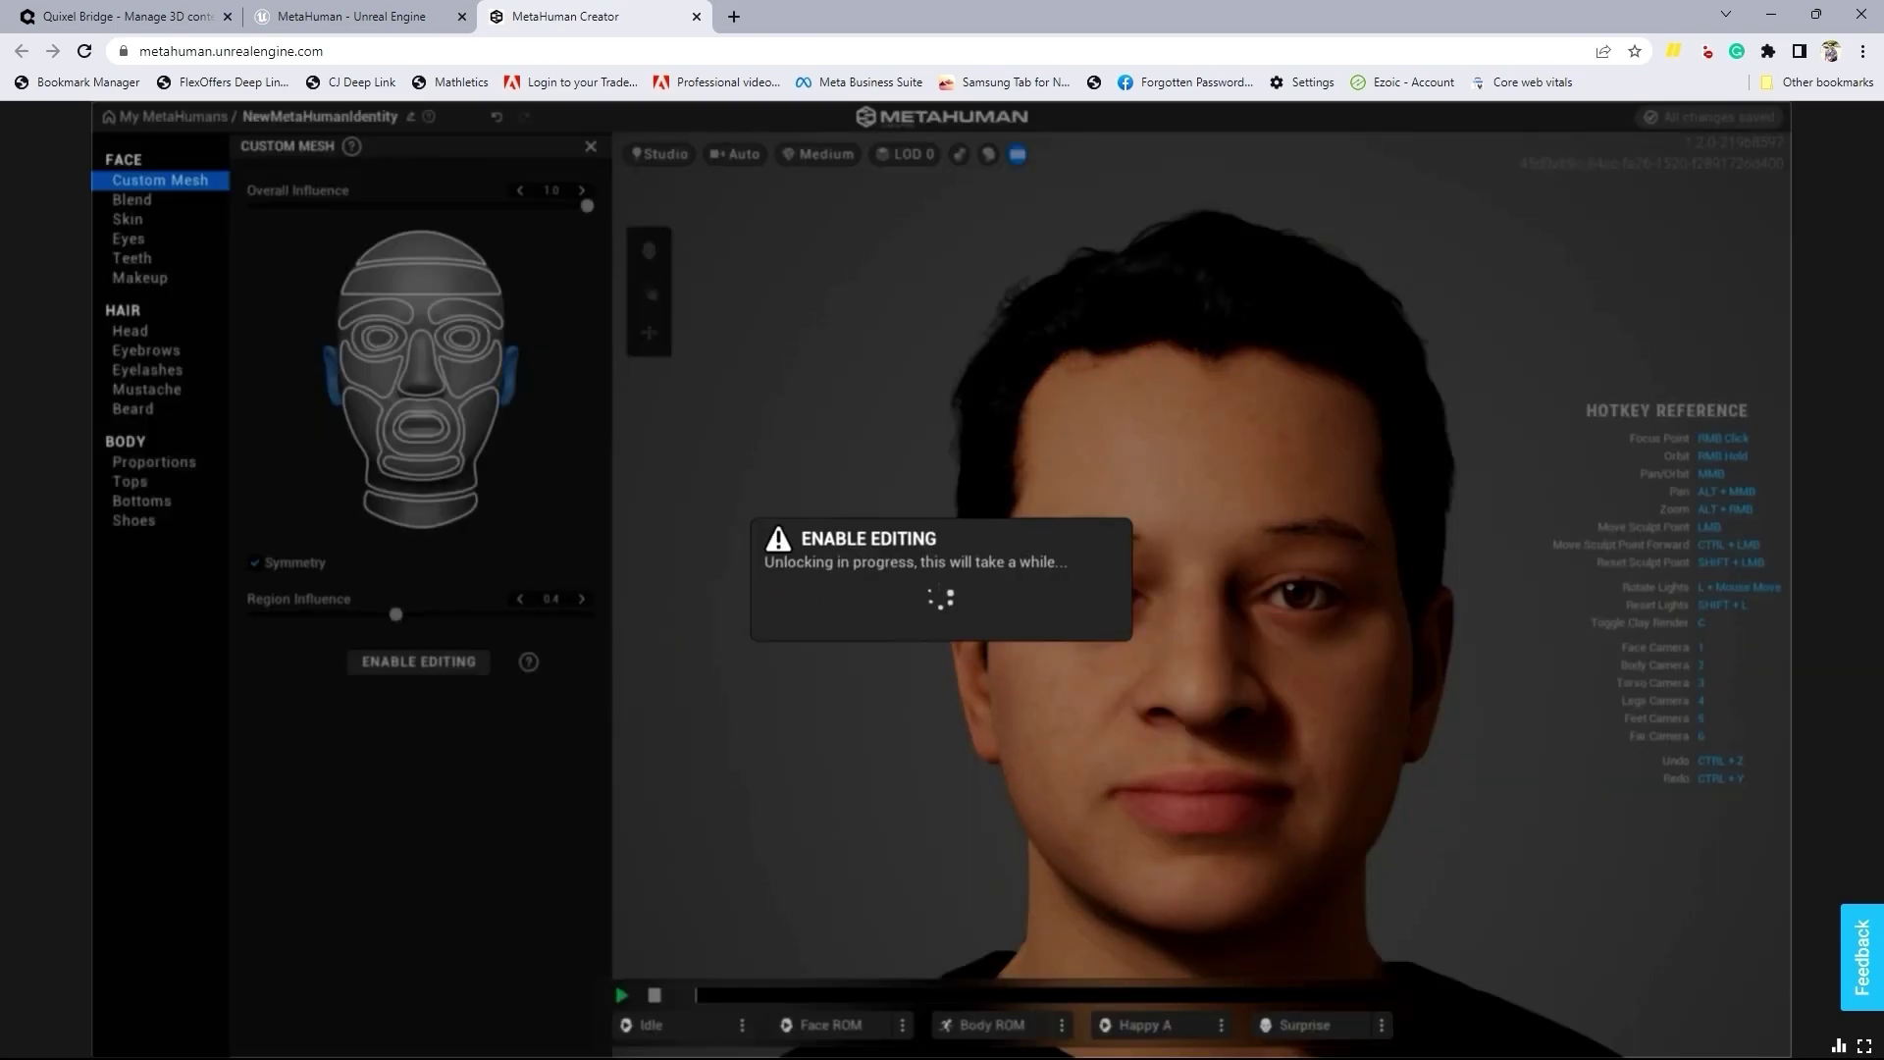
{"action": "scroll", "coordinate": [496, 746], "scroll_direction": "down", "scroll_amount": 5}
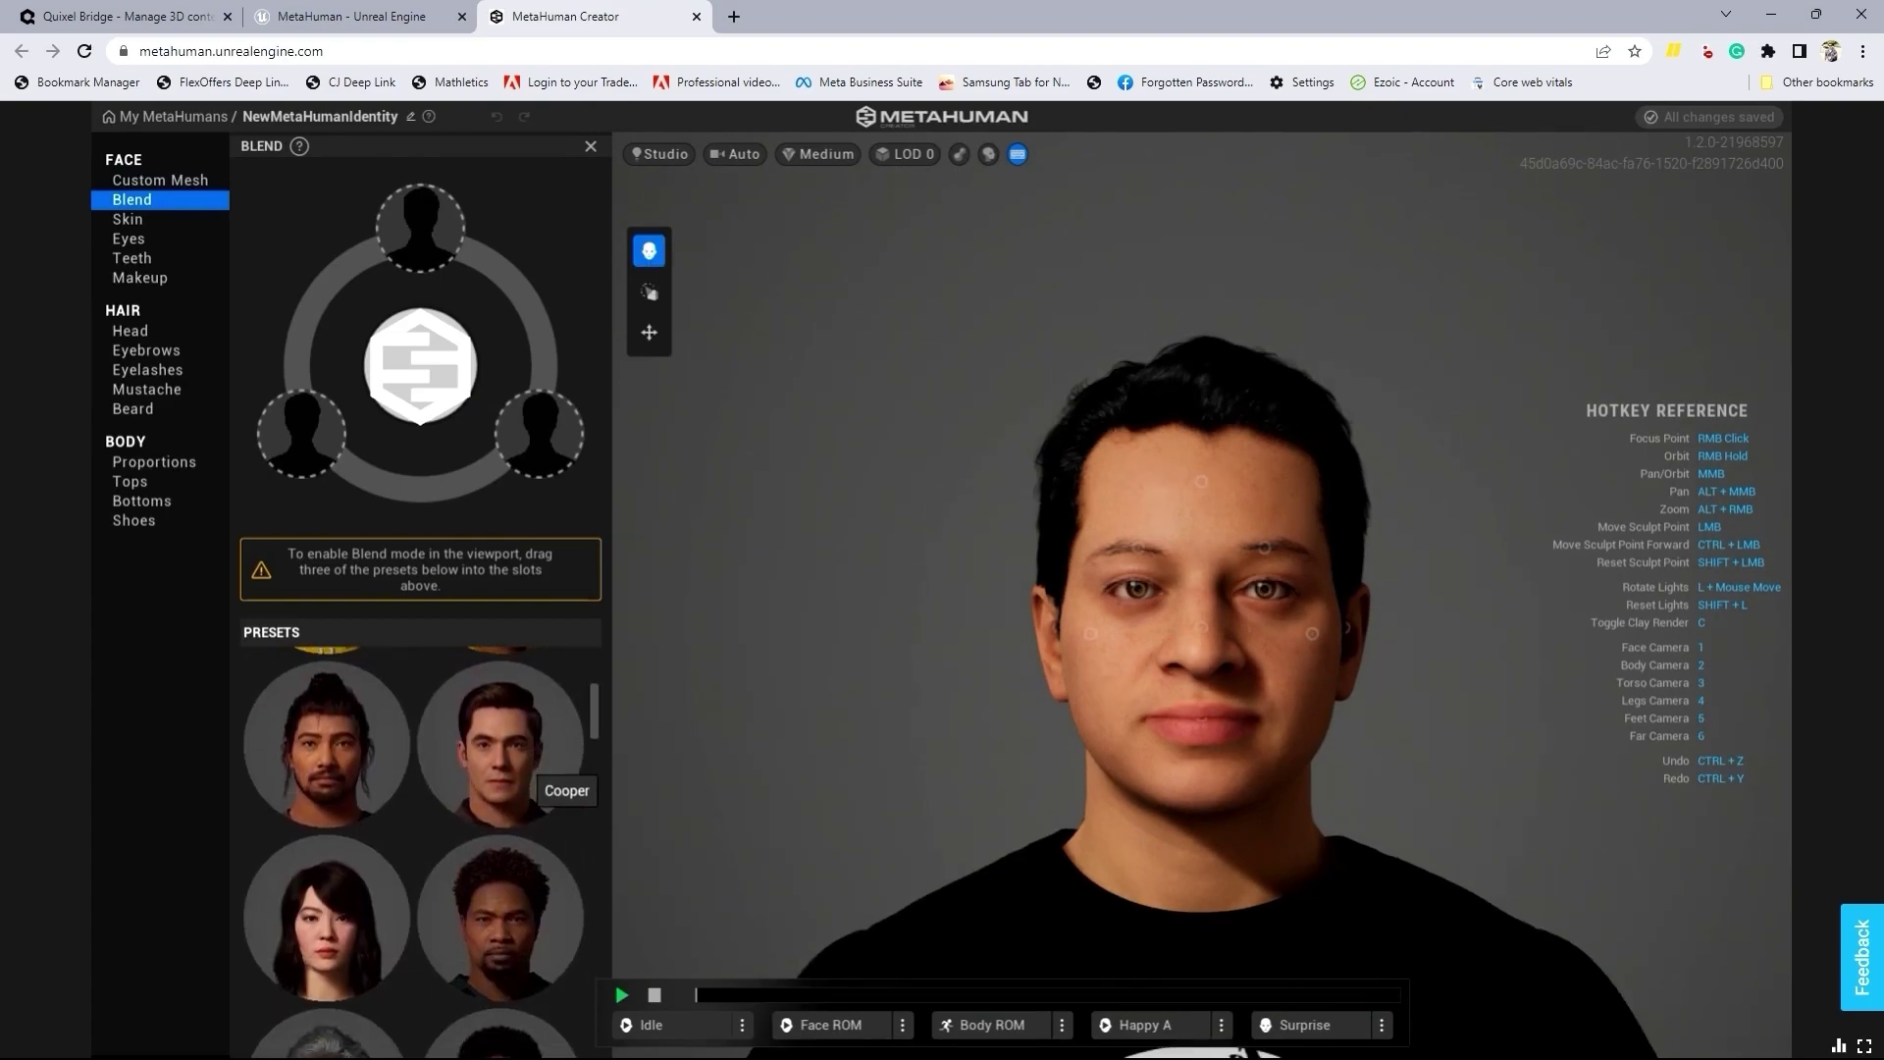
{"action": "left_click_drag", "start_coordinate": [495, 746], "coordinate": [420, 231]}
{"action": "scroll", "coordinate": [424, 726], "scroll_direction": "down", "scroll_amount": 3}
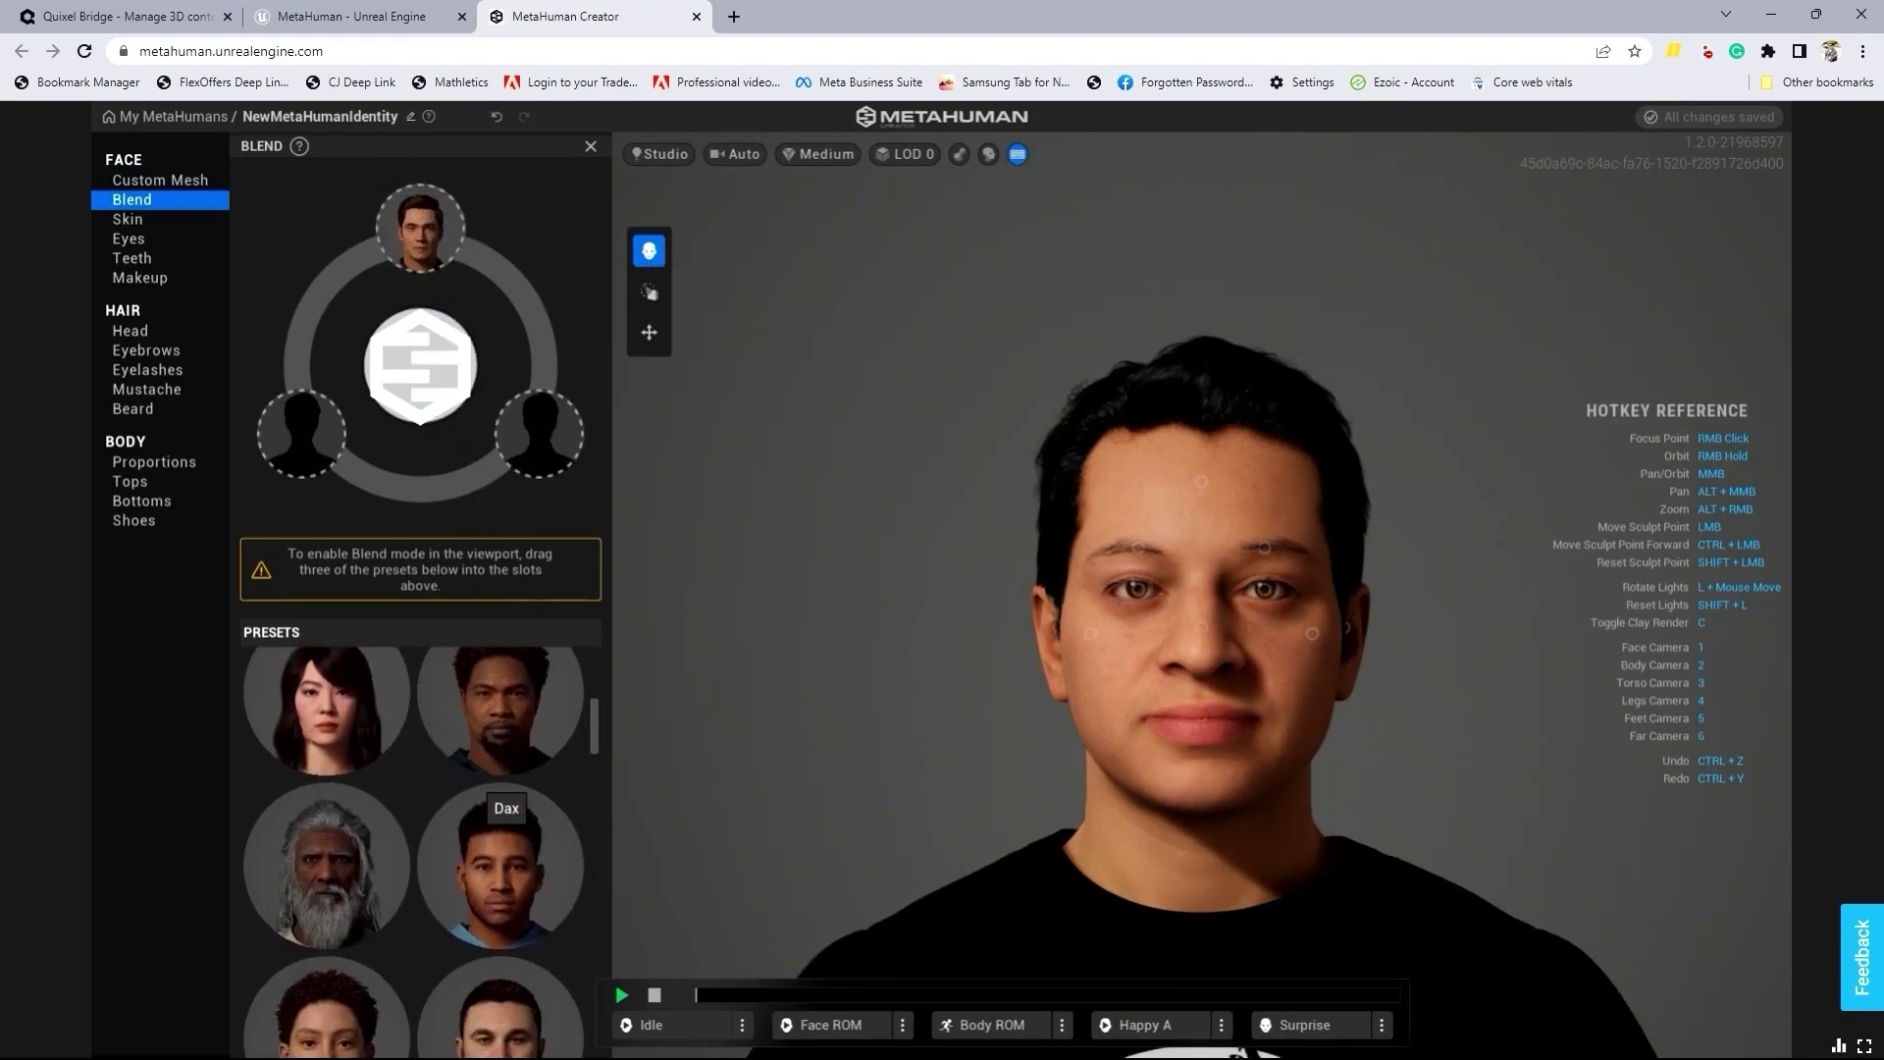
{"action": "scroll", "coordinate": [424, 726], "scroll_direction": "down", "scroll_amount": 1}
{"action": "left_click_drag", "start_coordinate": [496, 834], "coordinate": [301, 433]}
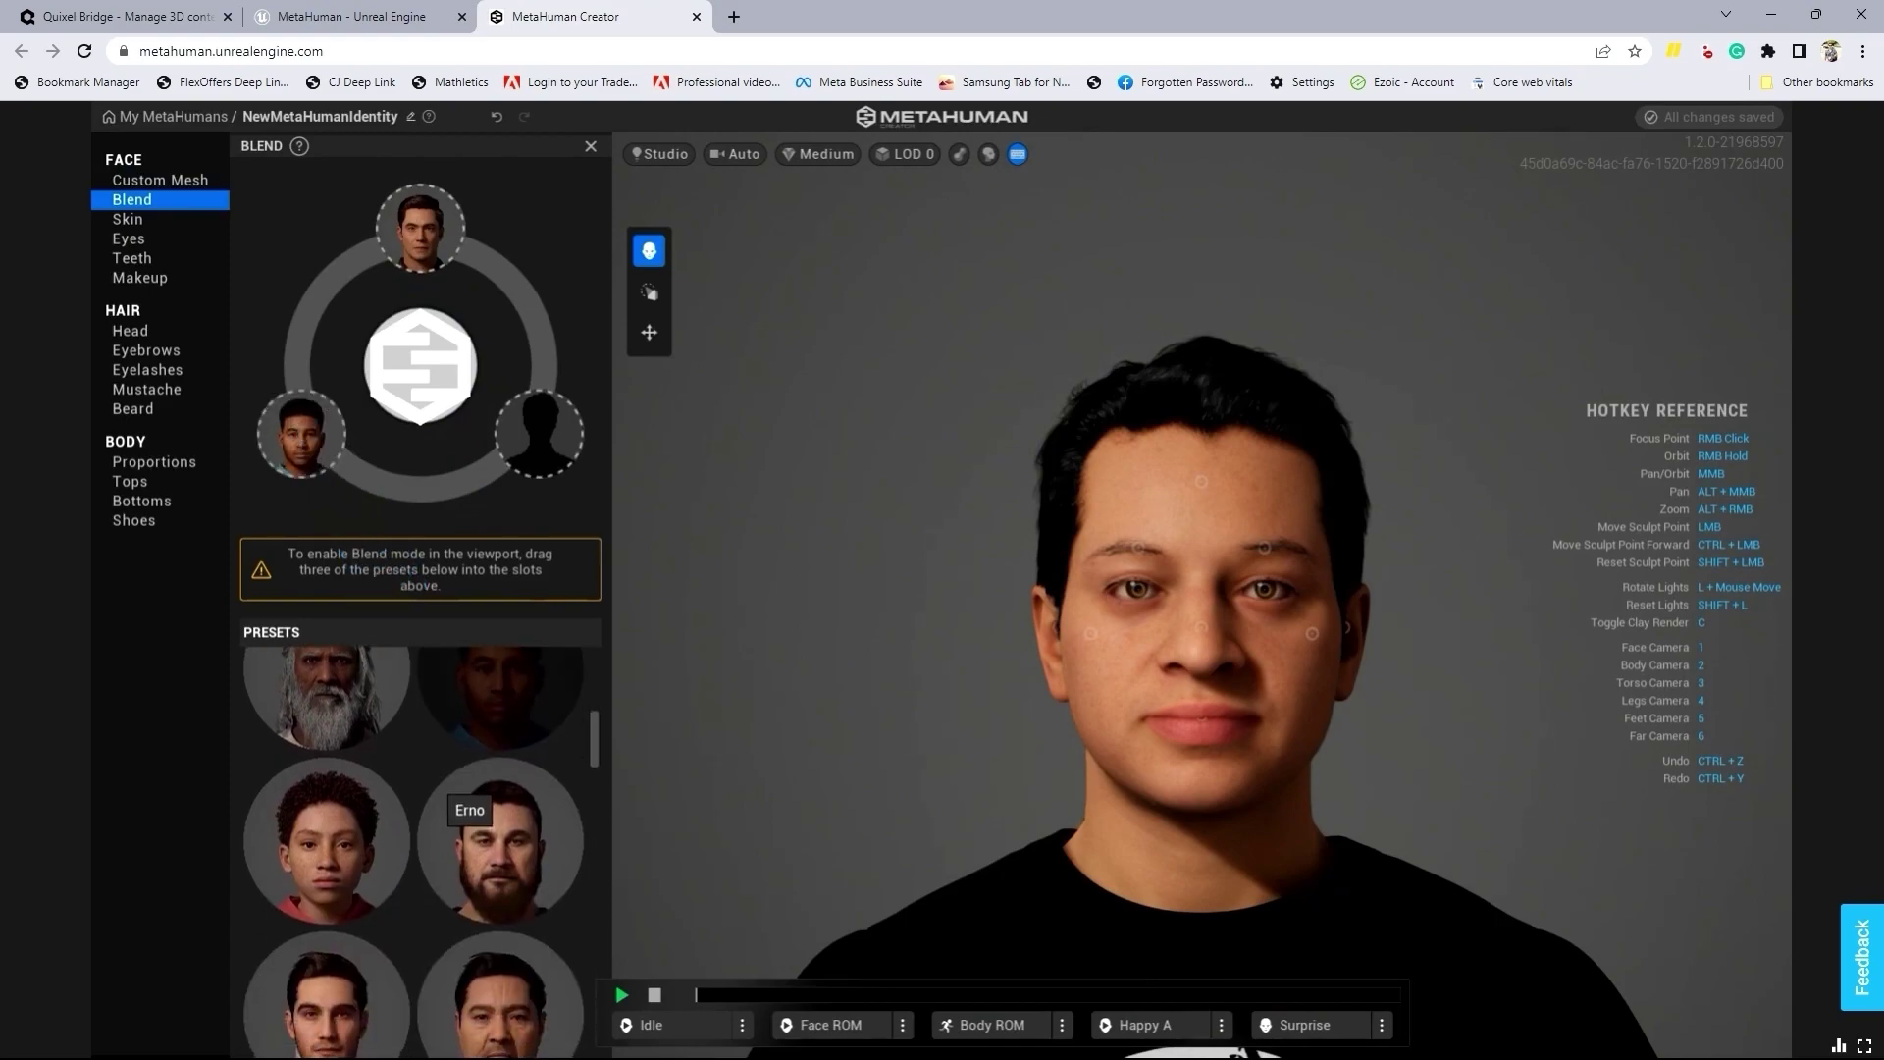
{"action": "scroll", "coordinate": [496, 824], "scroll_direction": "down", "scroll_amount": 3}
{"action": "scroll", "coordinate": [422, 834], "scroll_direction": "up", "scroll_amount": 2}
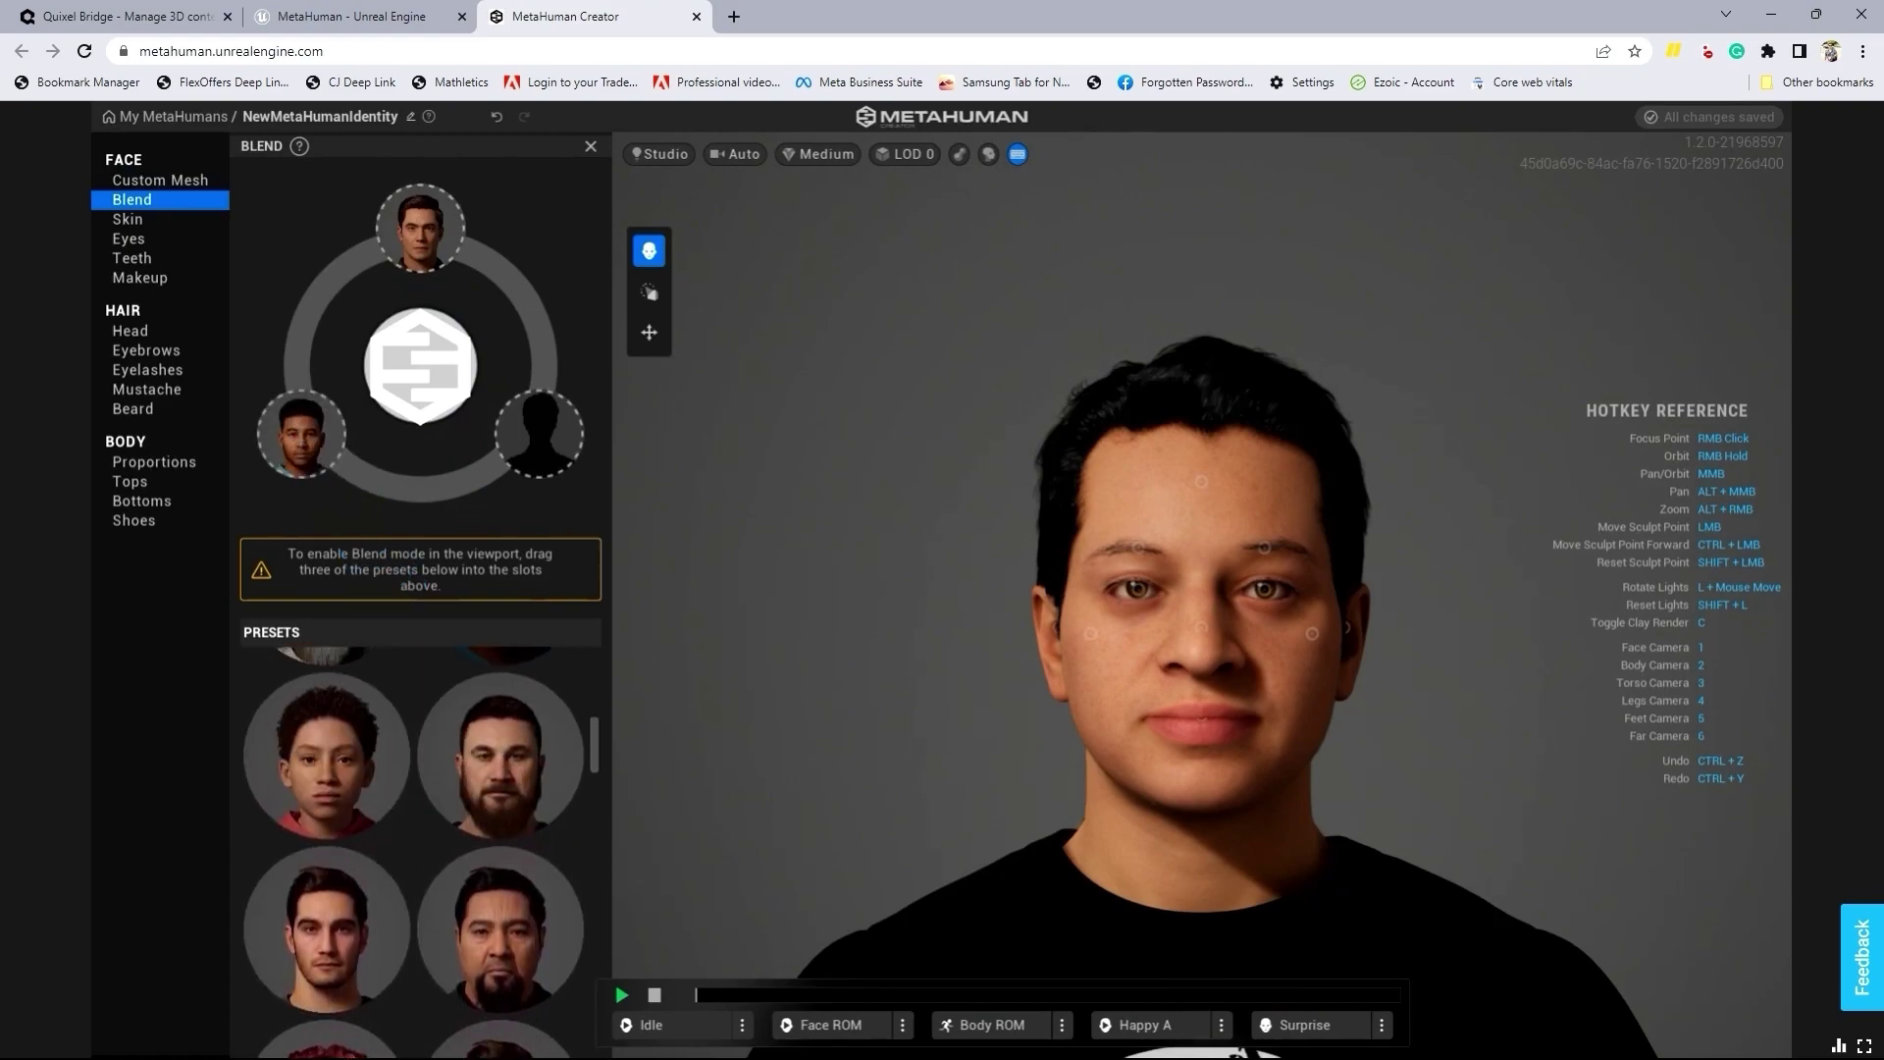
{"action": "left_click_drag", "start_coordinate": [501, 756], "coordinate": [539, 433]}
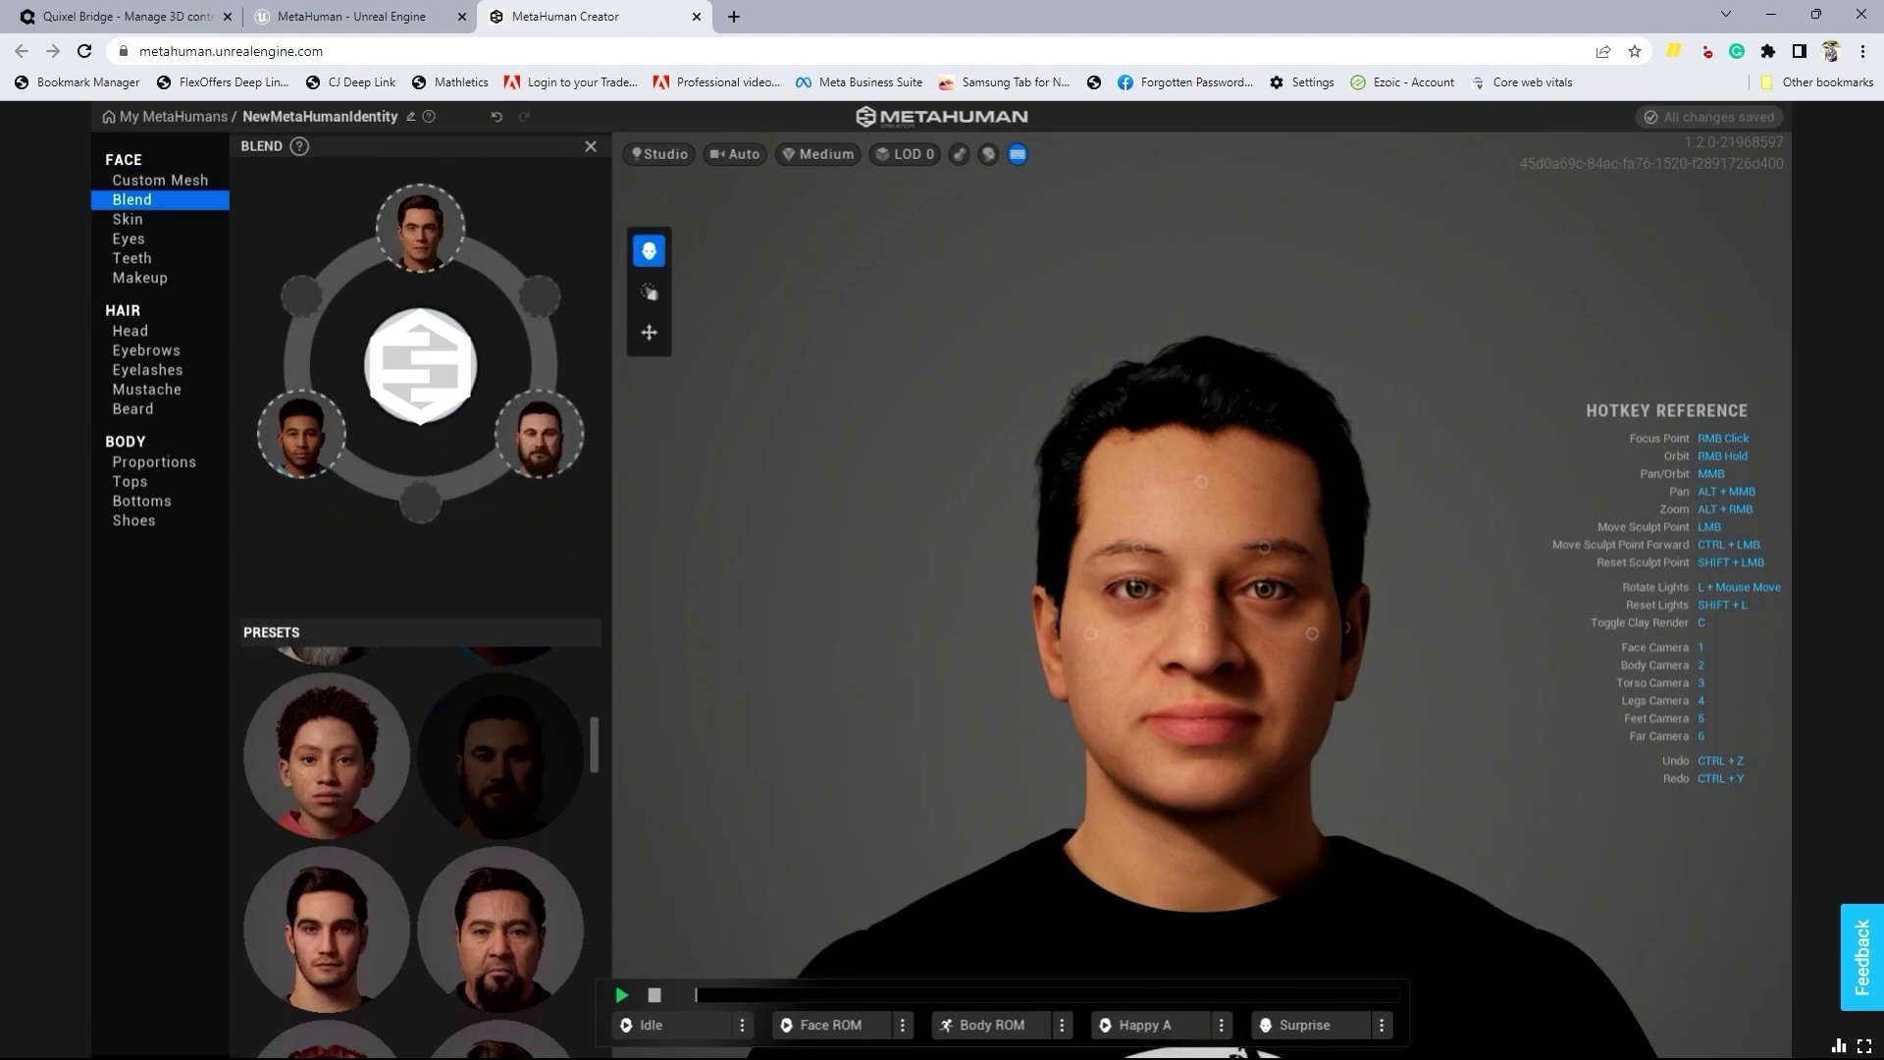
Blend both eyebrows lower into a new shape, then switch to the Sculpt tool
{"action": "mouse_move", "coordinate": [1291, 532]}
{"action": "left_mouse_down"}
{"action": "mouse_move", "coordinate": [1308, 568]}
{"action": "mouse_move", "coordinate": [1347, 565]}
{"action": "left_mouse_up"}
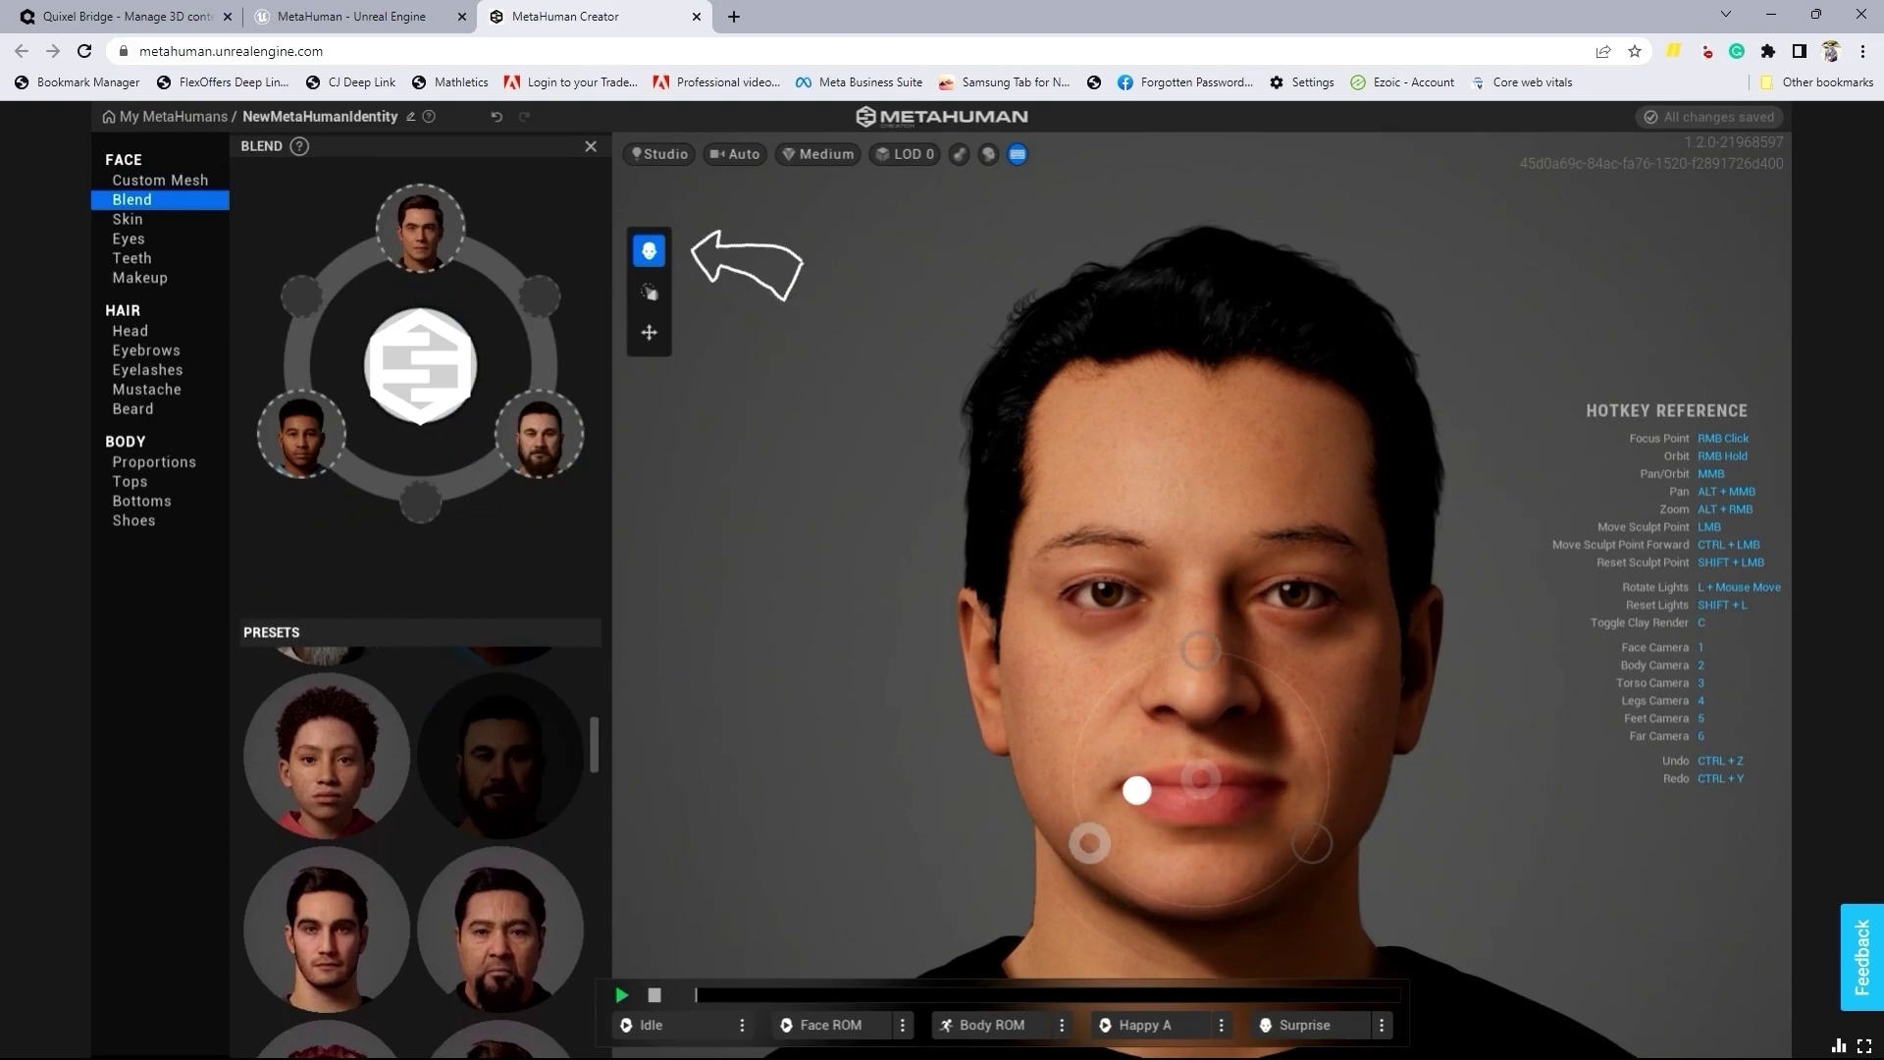
{"action": "right_click_drag", "start_coordinate": [1362, 657], "coordinate": [1310, 662]}
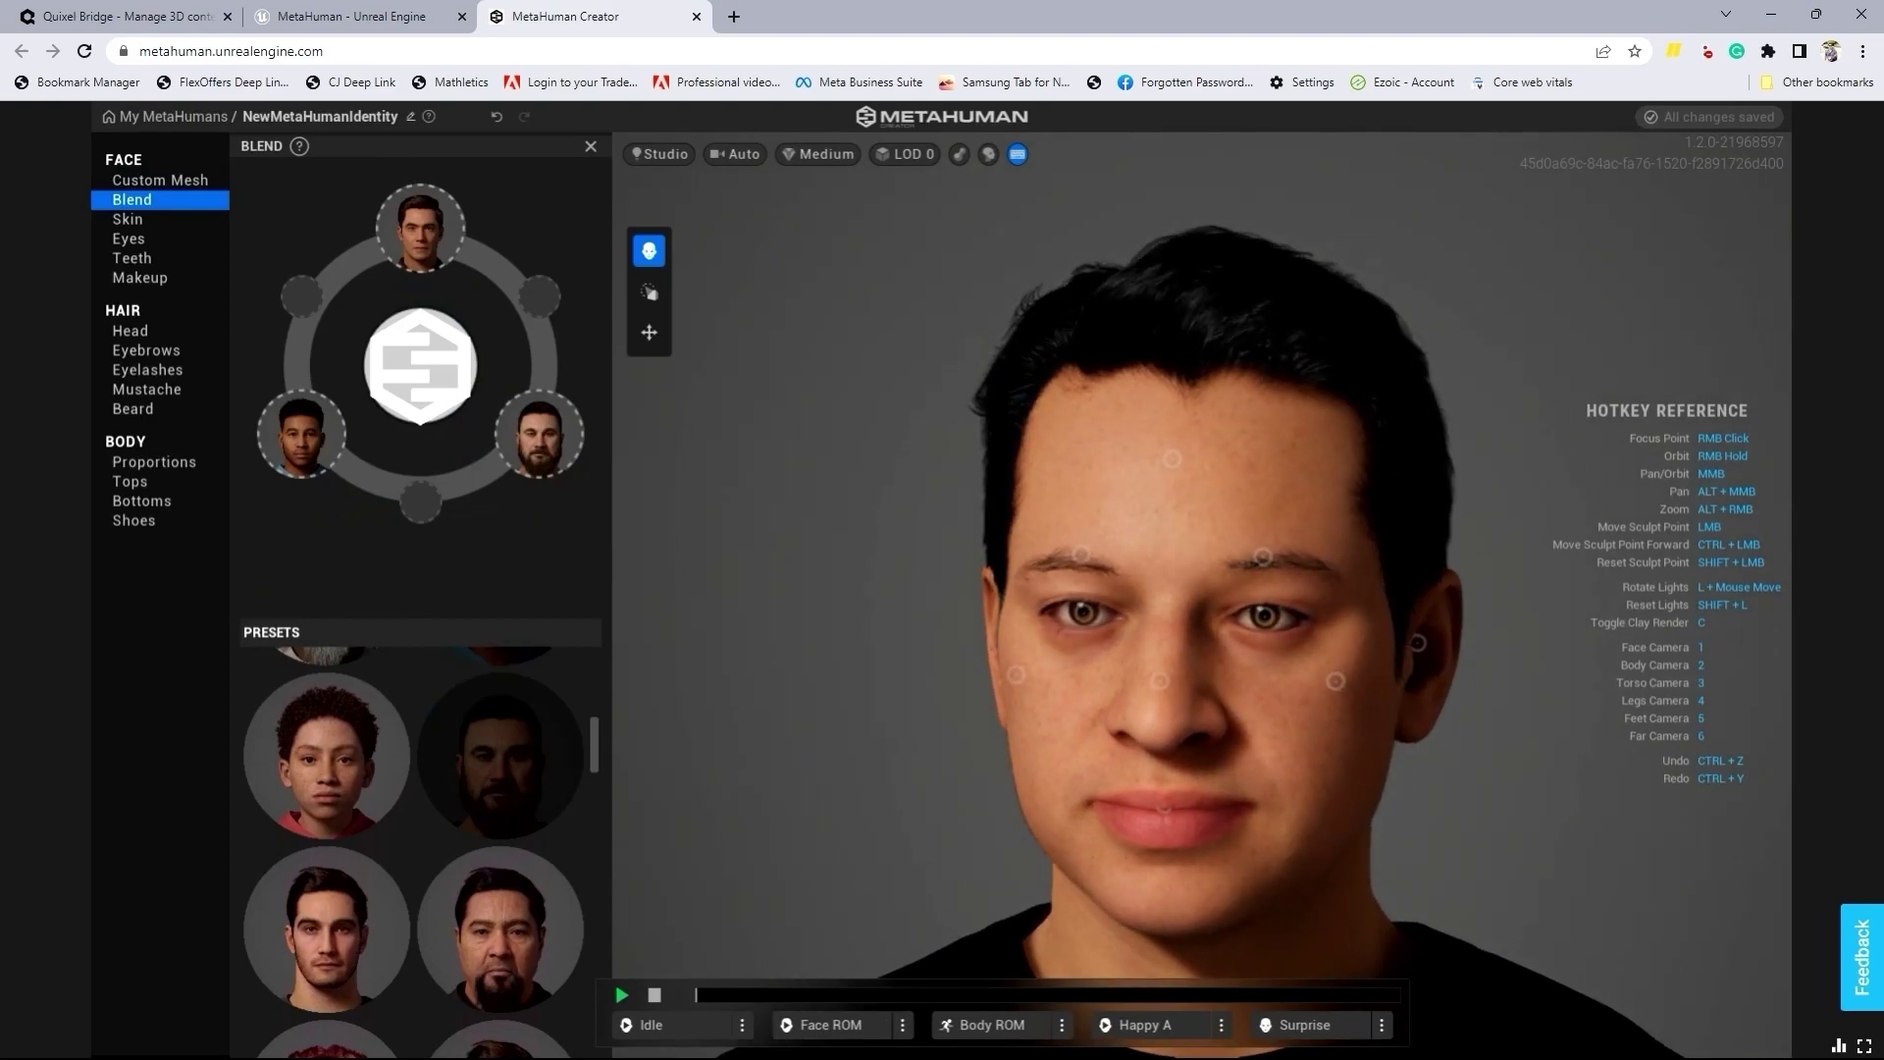
{"action": "left_click", "coordinate": [649, 292]}
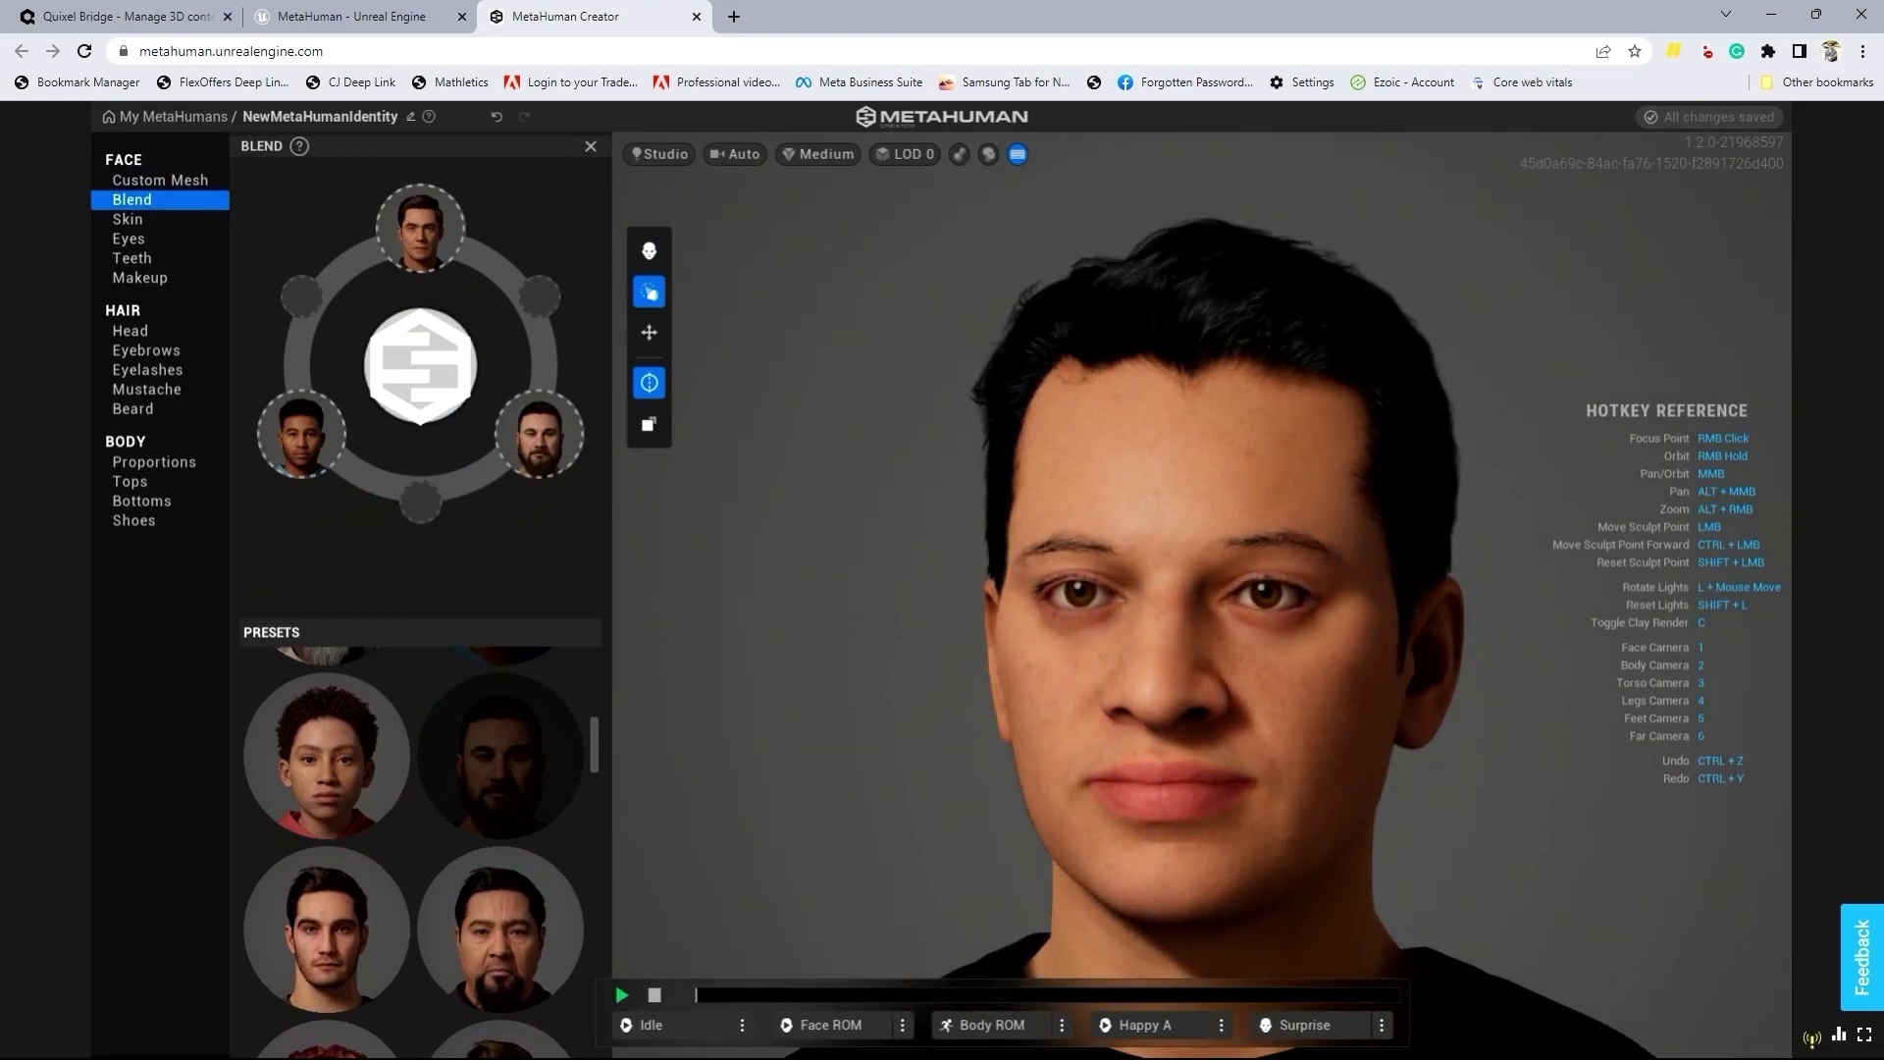
Retint the chin and cheek skin accents, then hide the hotkey reference overlay
{"action": "left_click", "coordinate": [129, 239]}
{"action": "left_click", "coordinate": [128, 219]}
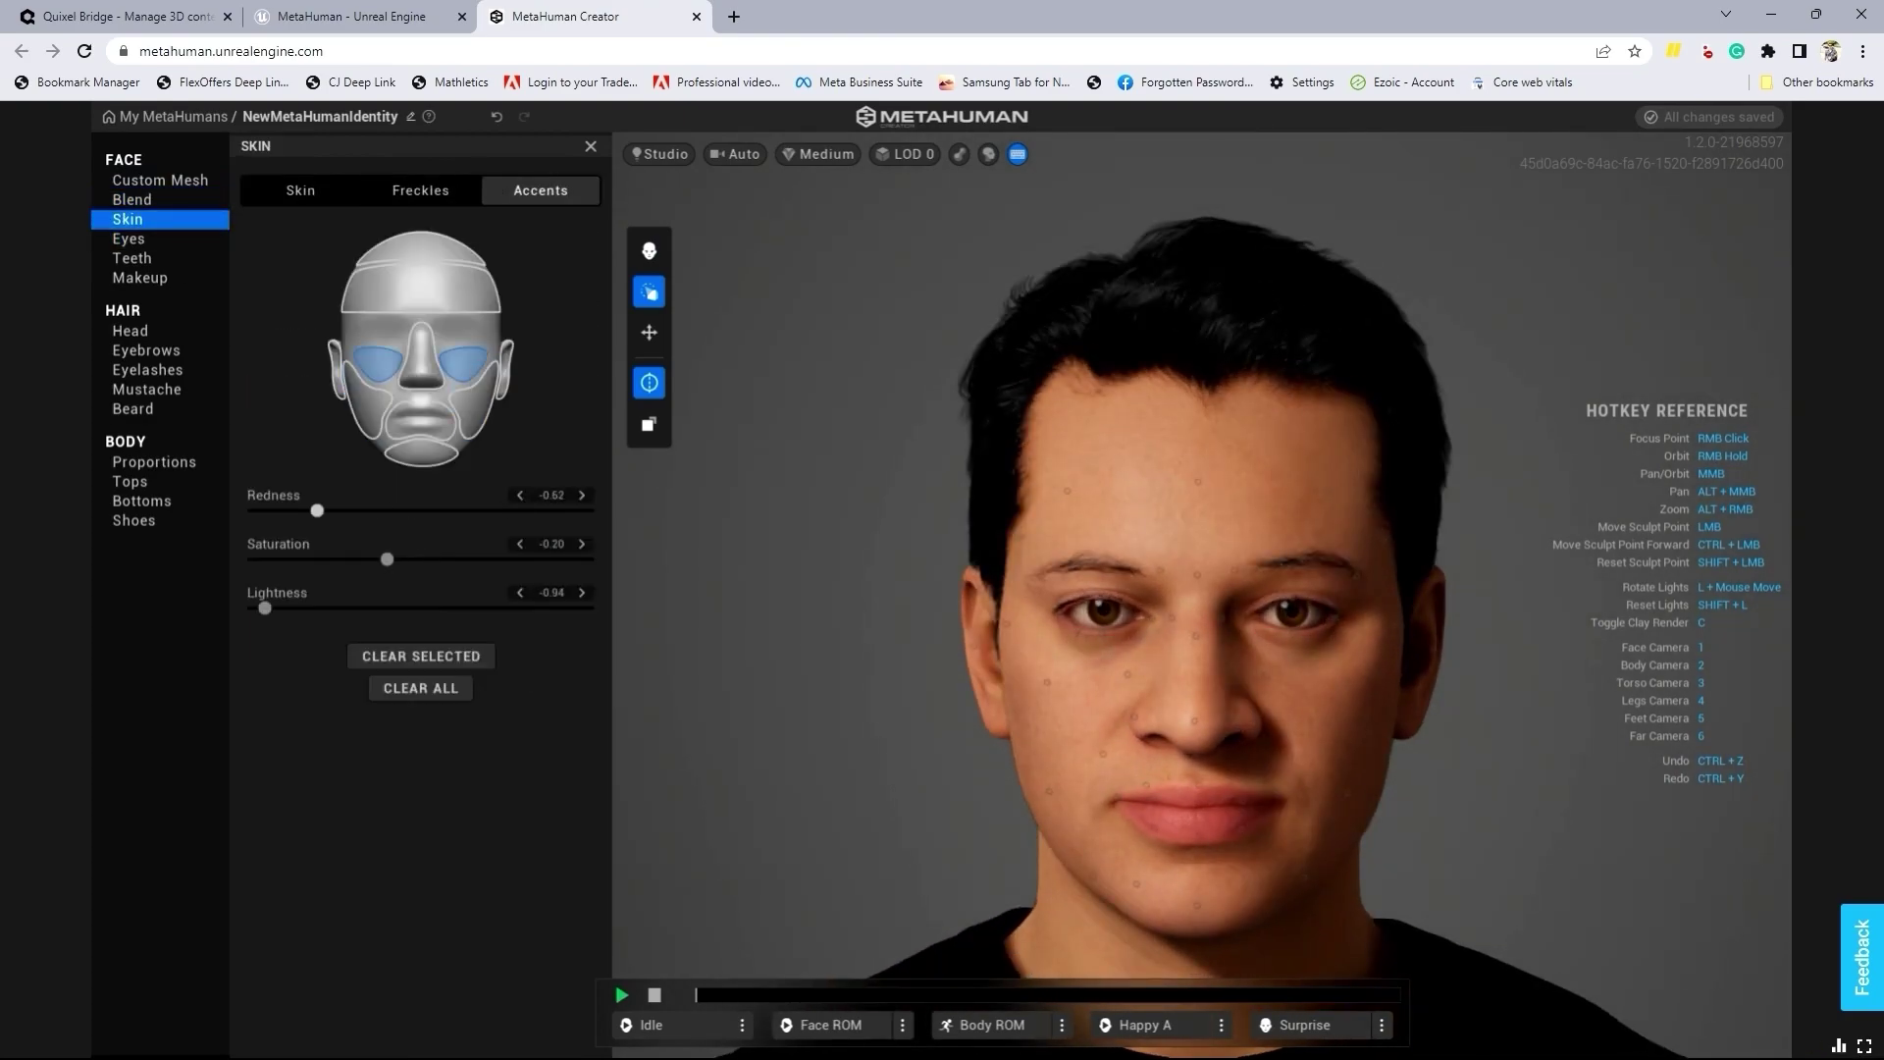
{"action": "left_click", "coordinate": [421, 452]}
{"action": "left_click", "coordinate": [368, 397]}
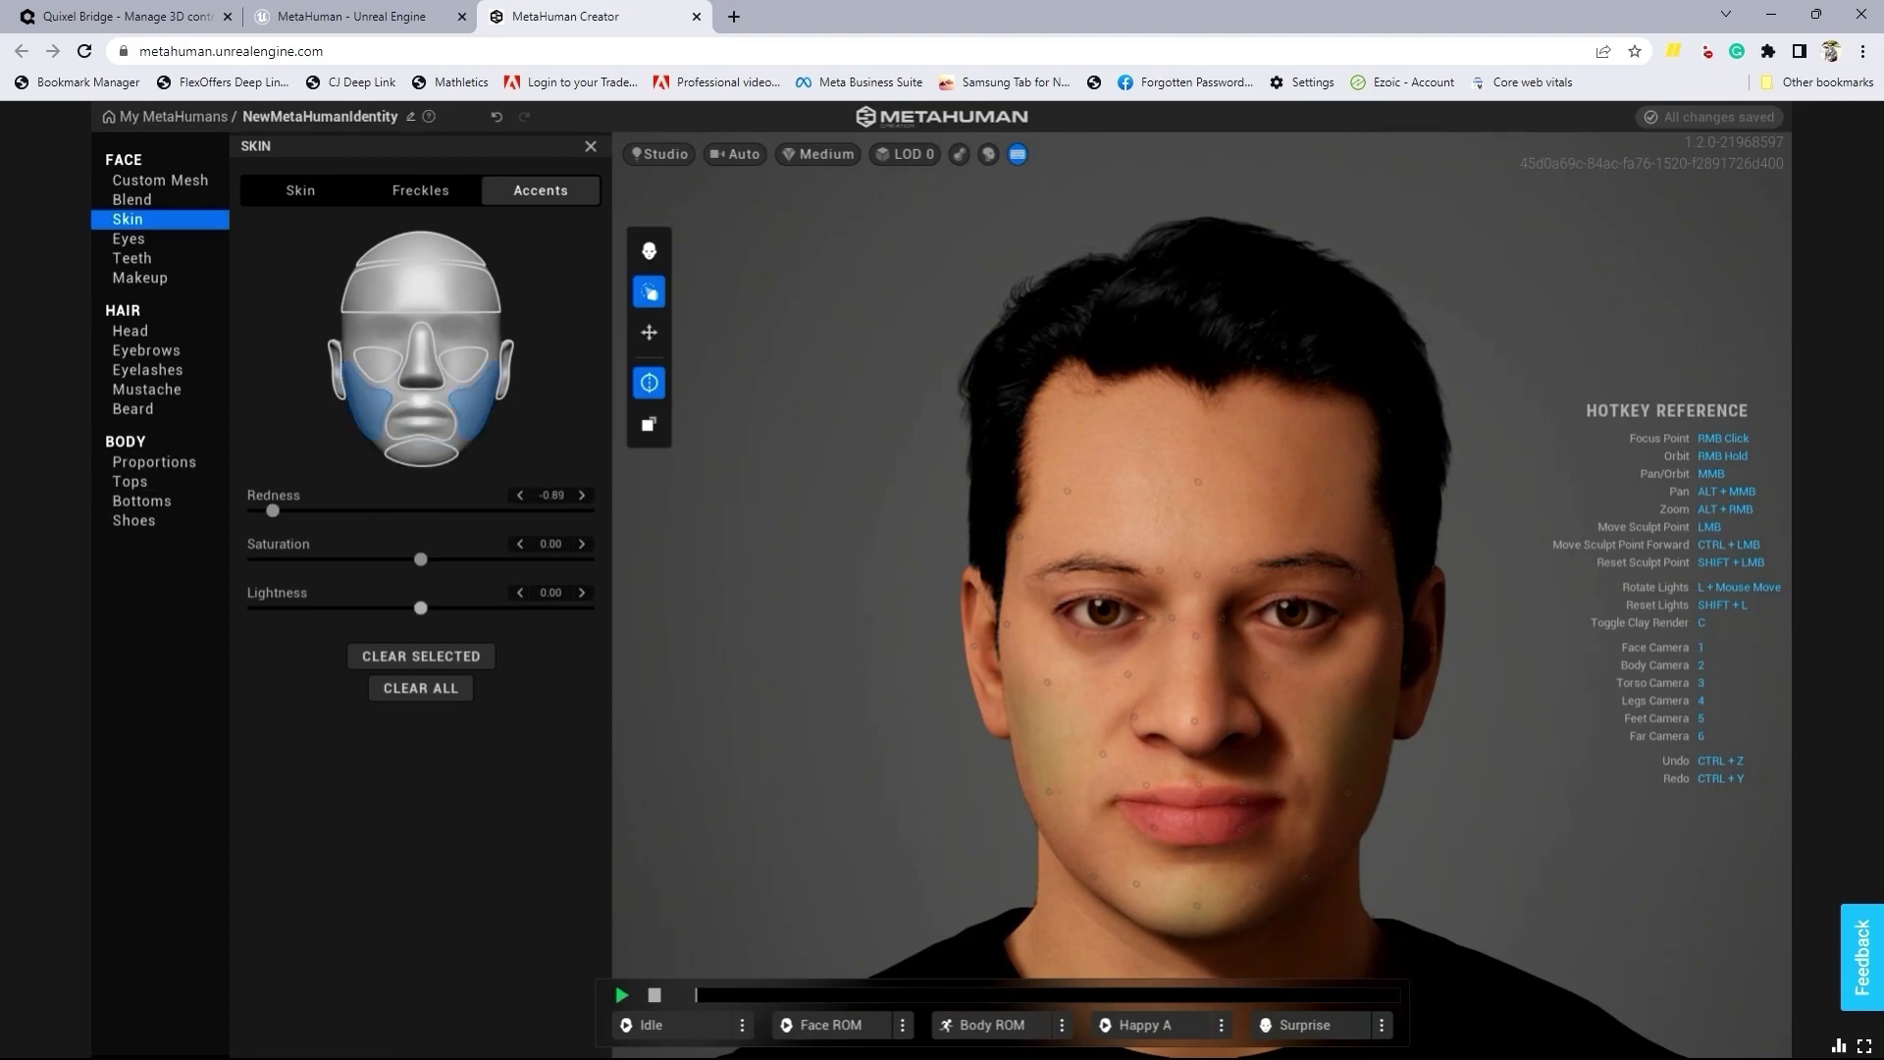
{"action": "left_click", "coordinate": [128, 239]}
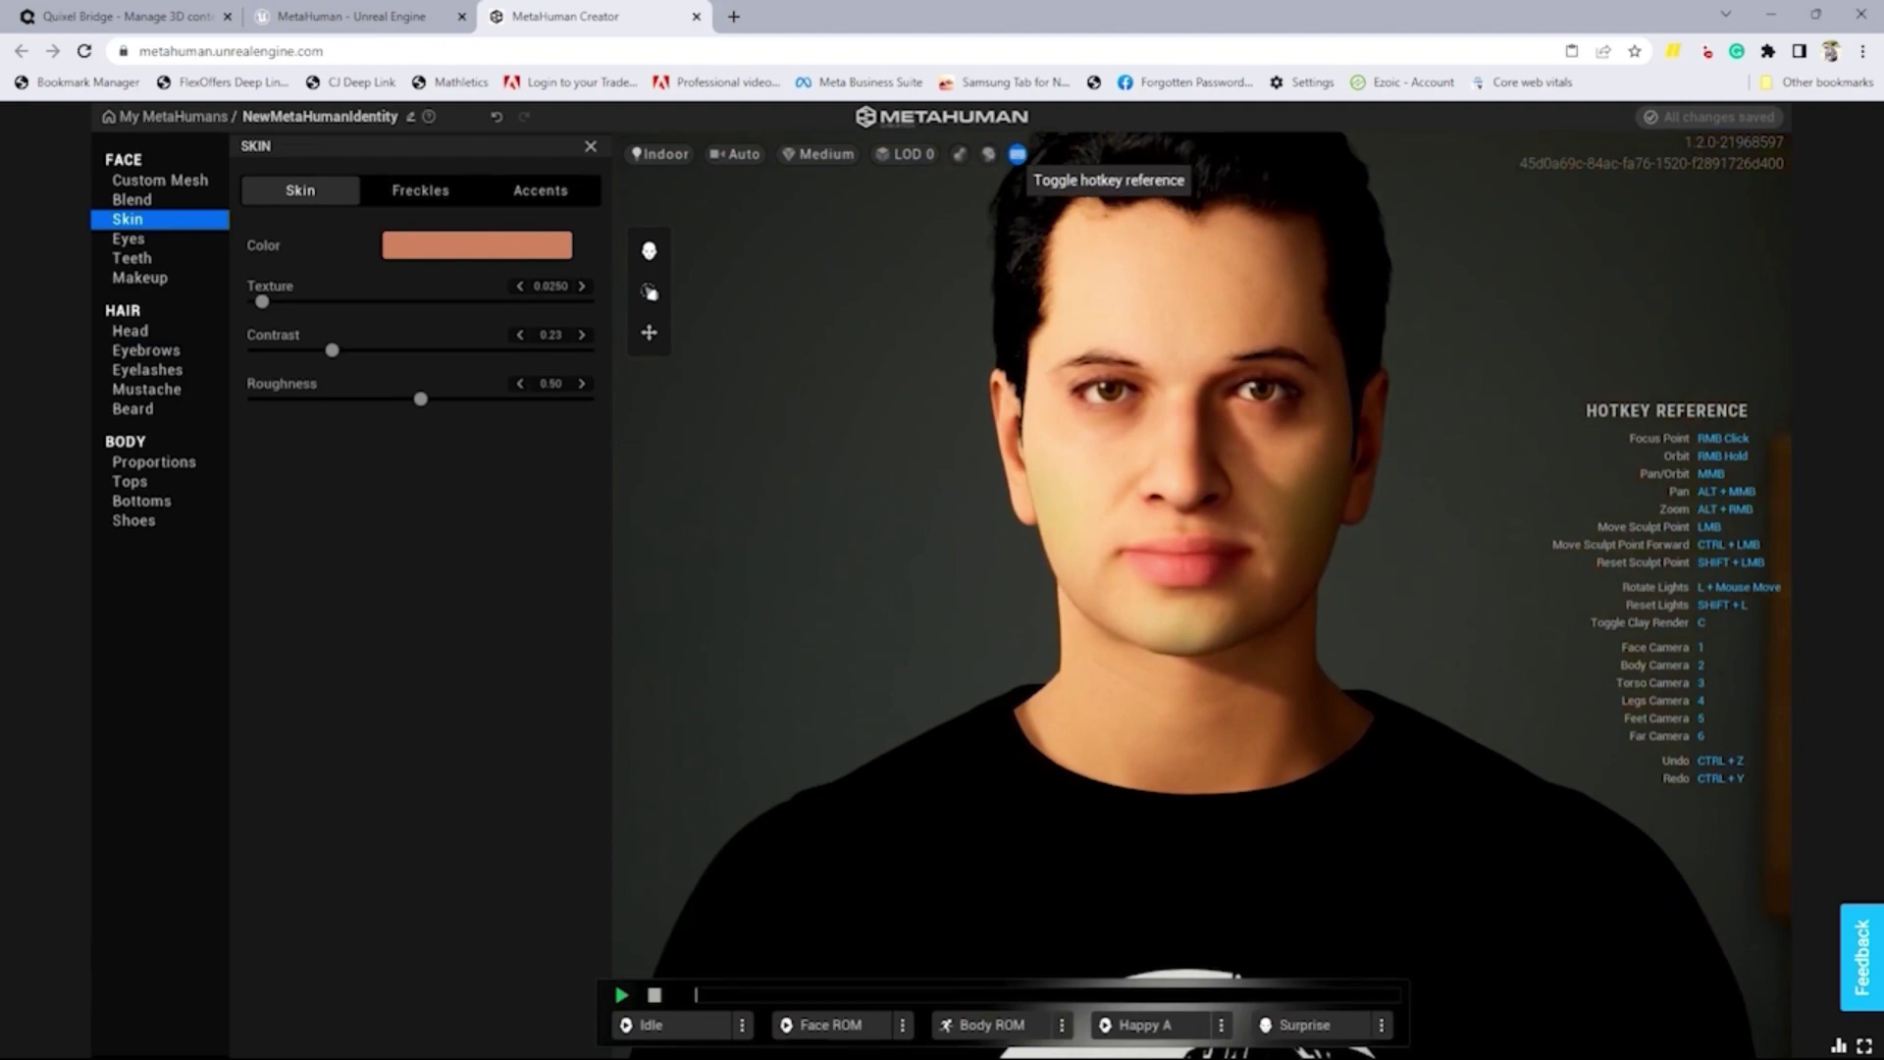
{"action": "left_click", "coordinate": [1017, 154]}
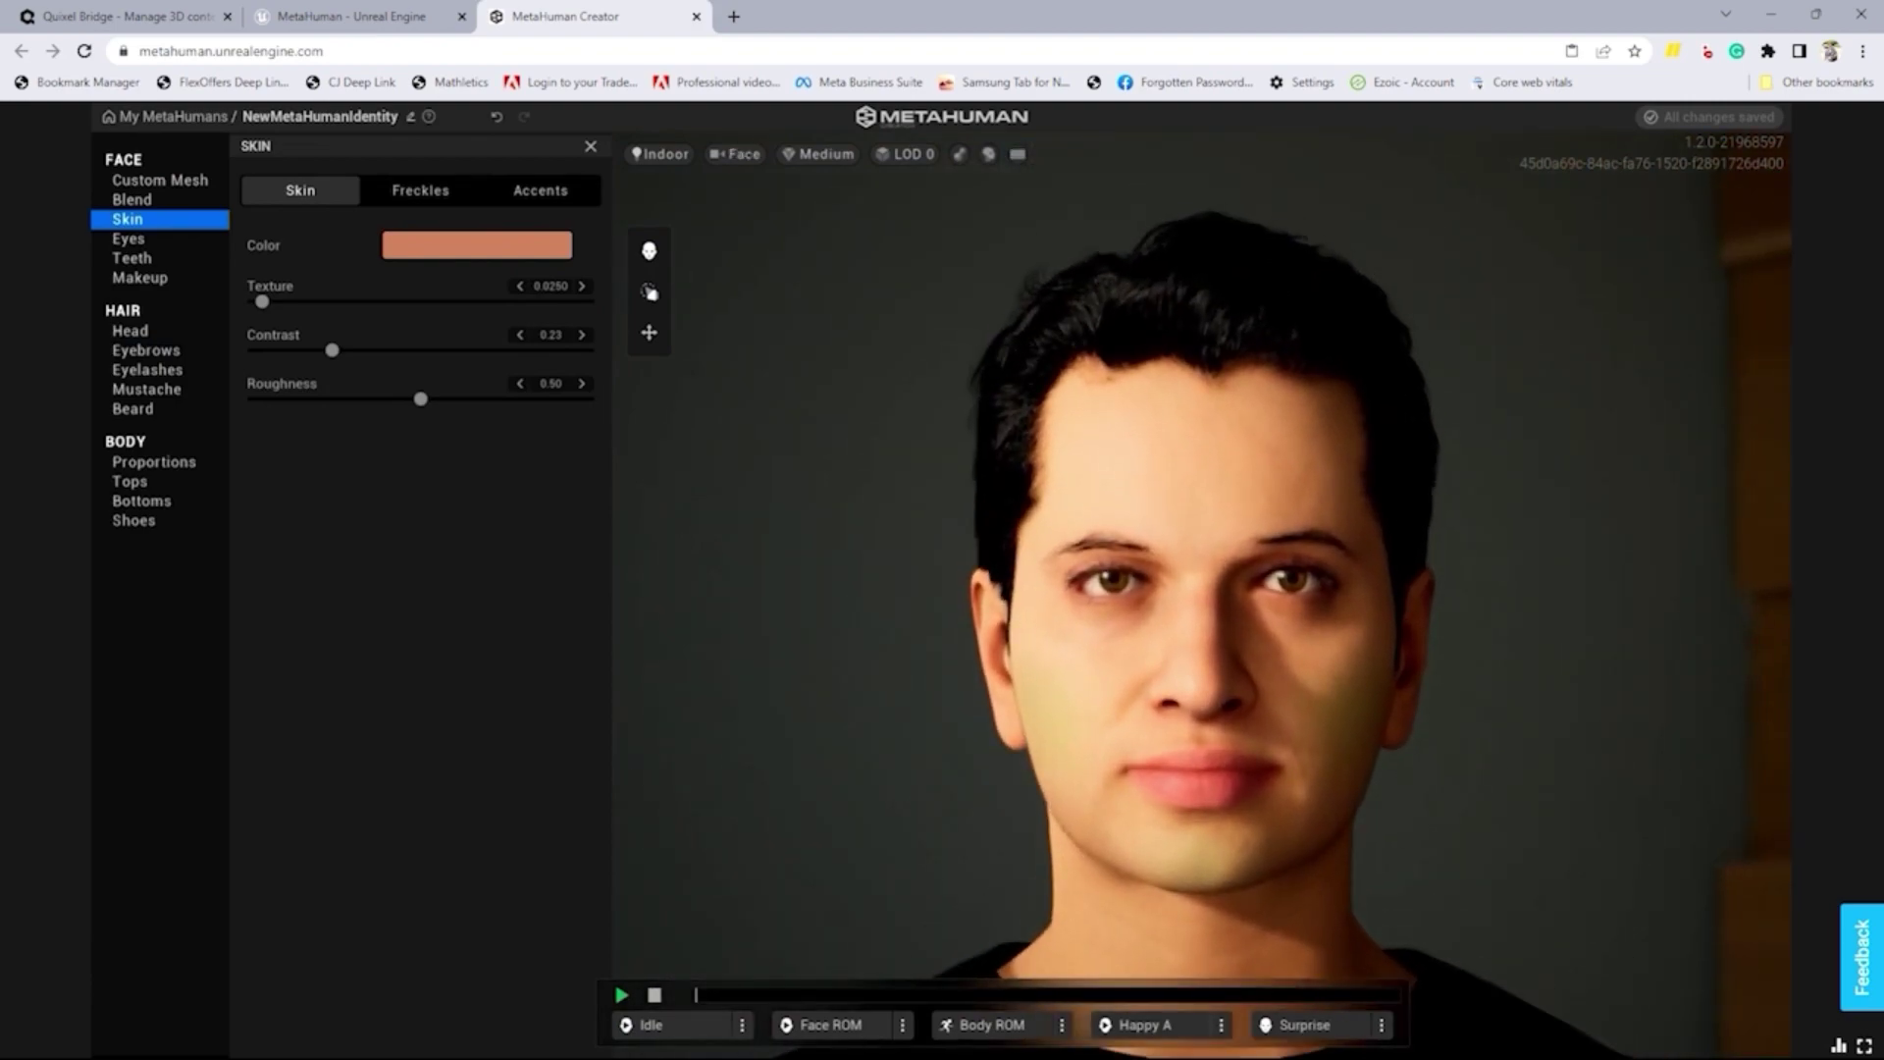
Play Idle in full-body view, cycling Tungsten, Fireside and a studio preset, ending on Red Lantern, then stop
{"action": "key", "text": "3"}
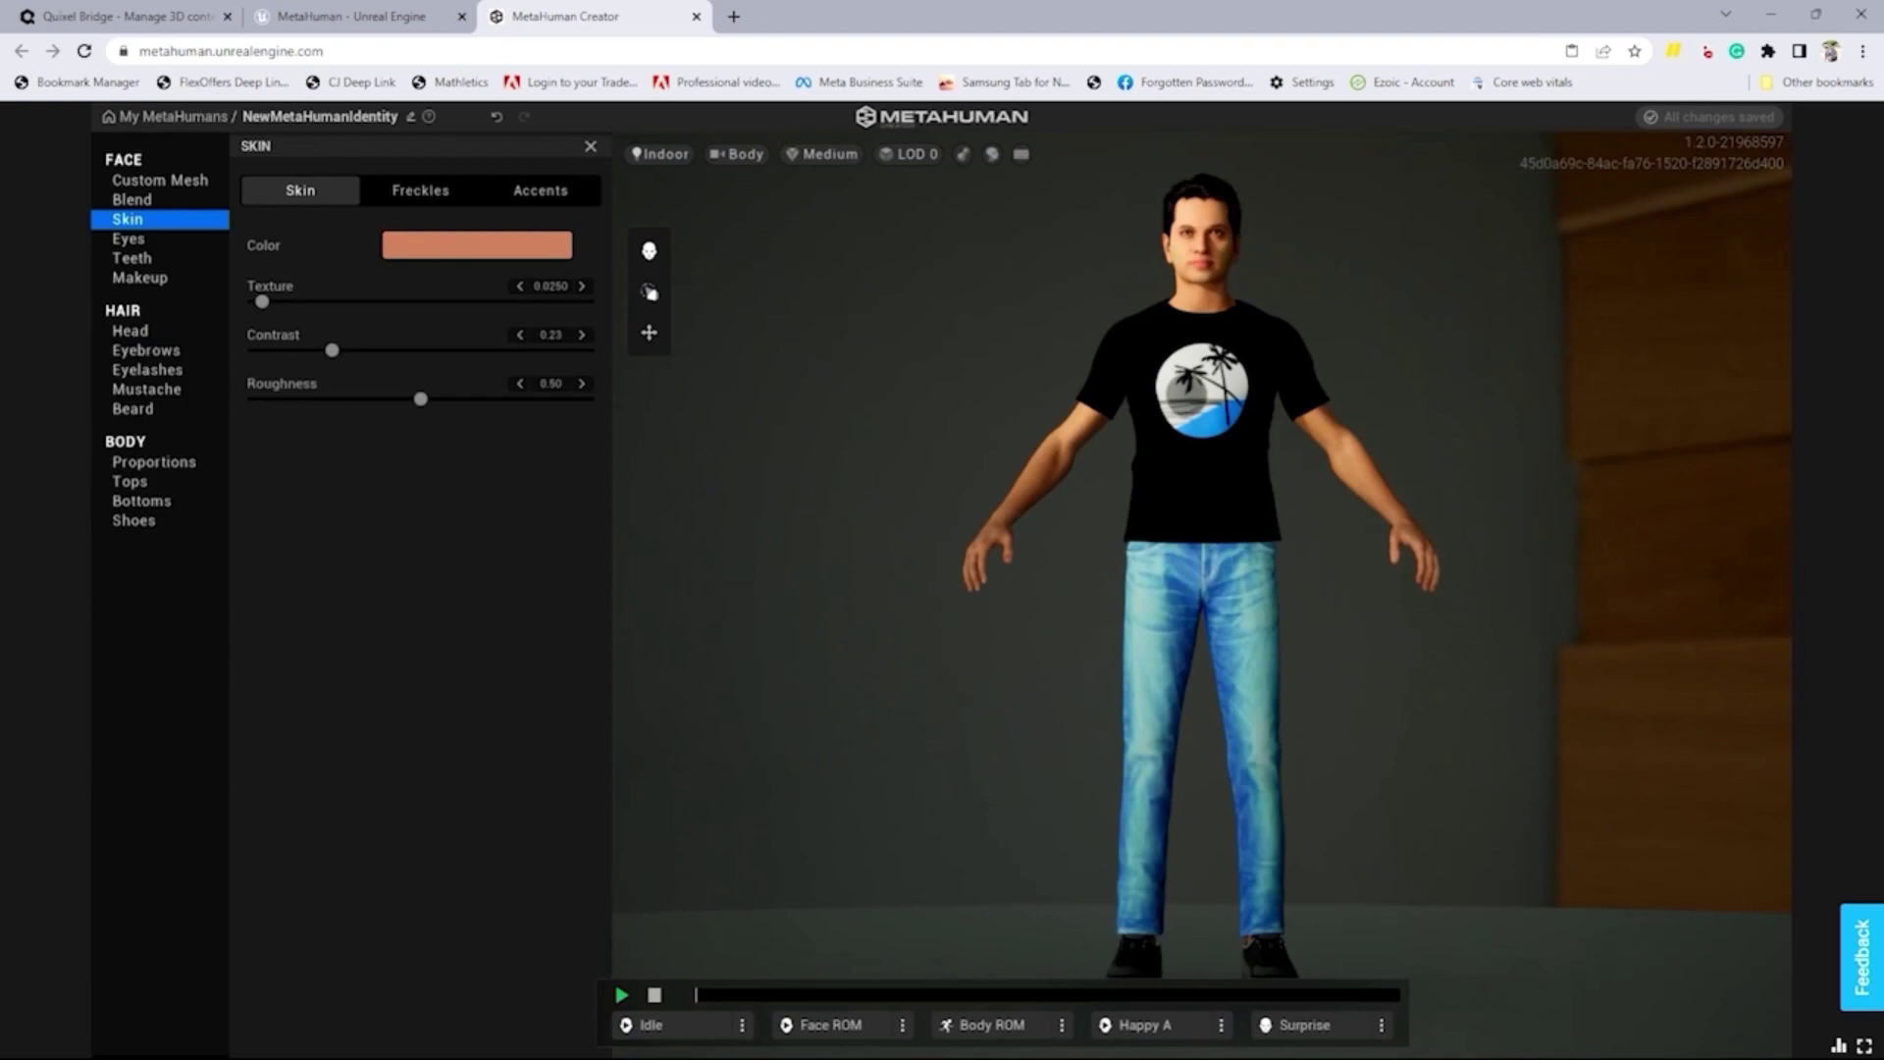
{"action": "key", "text": "space"}
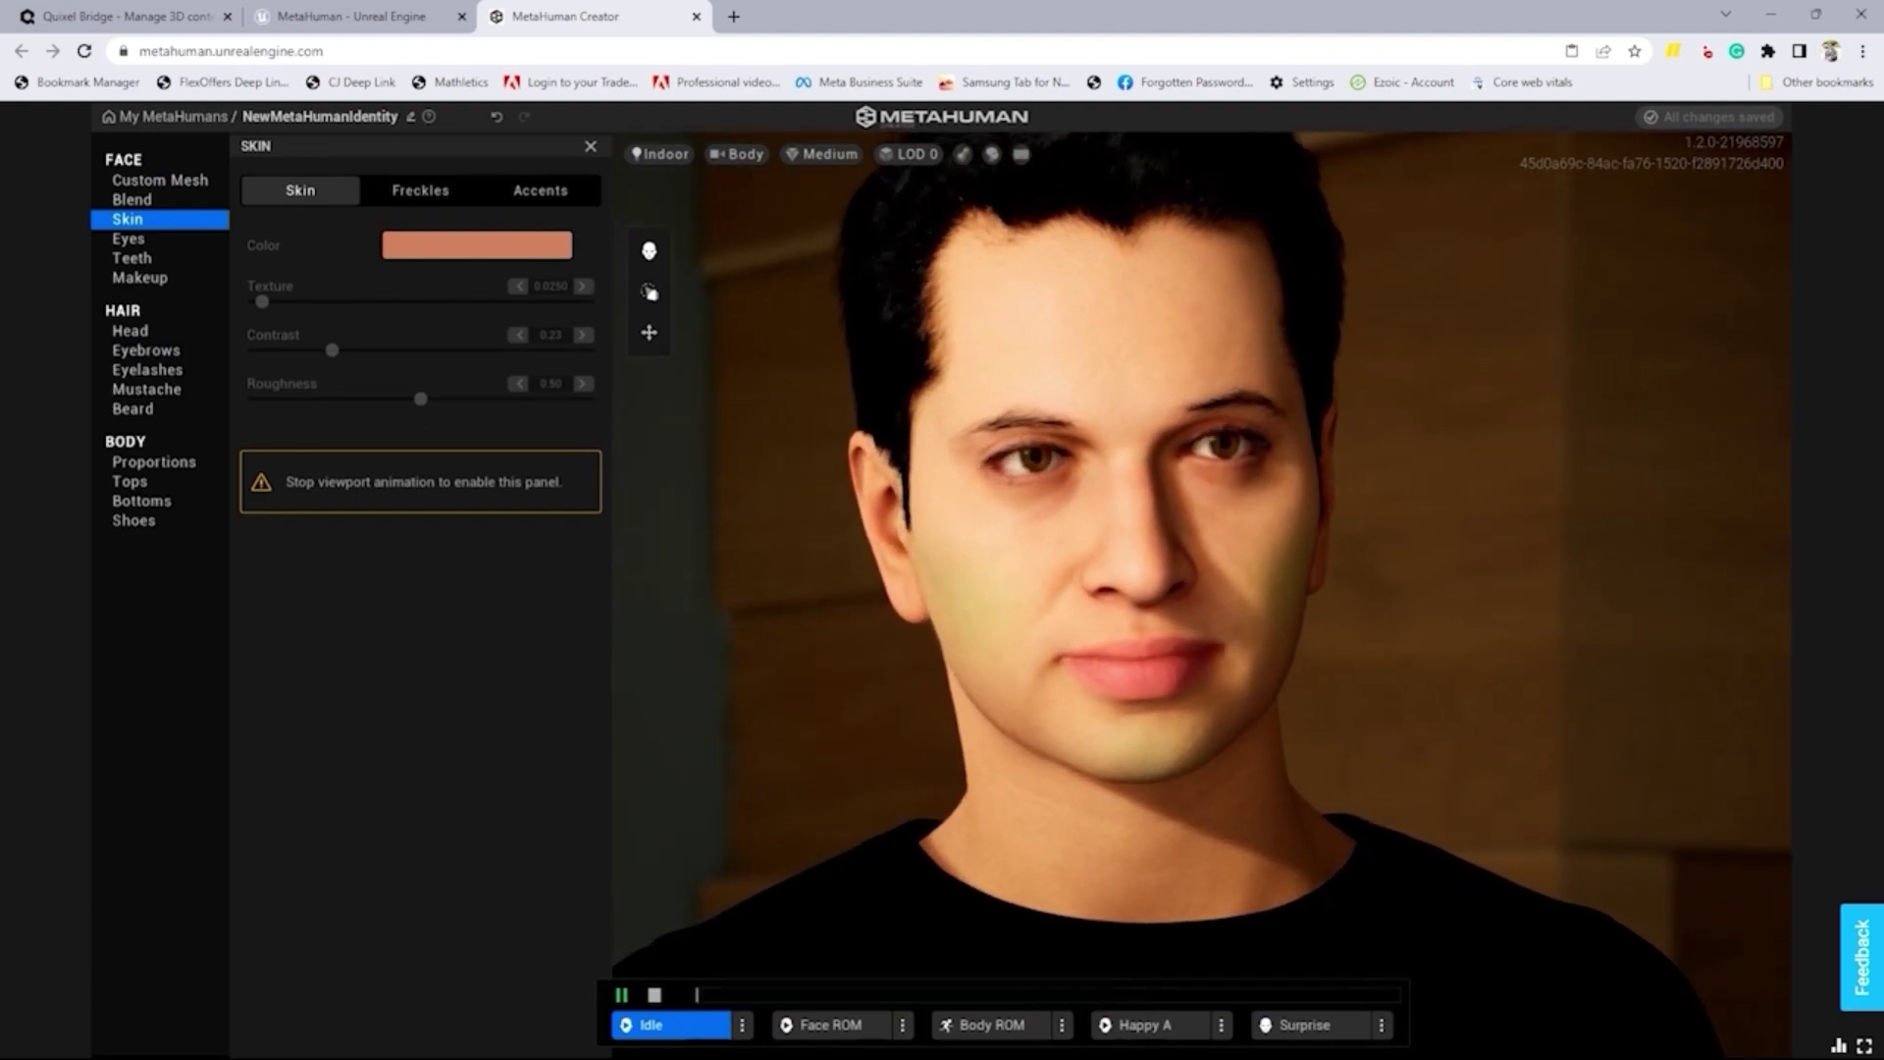
{"action": "left_click", "coordinate": [659, 154]}
{"action": "left_click", "coordinate": [764, 396]}
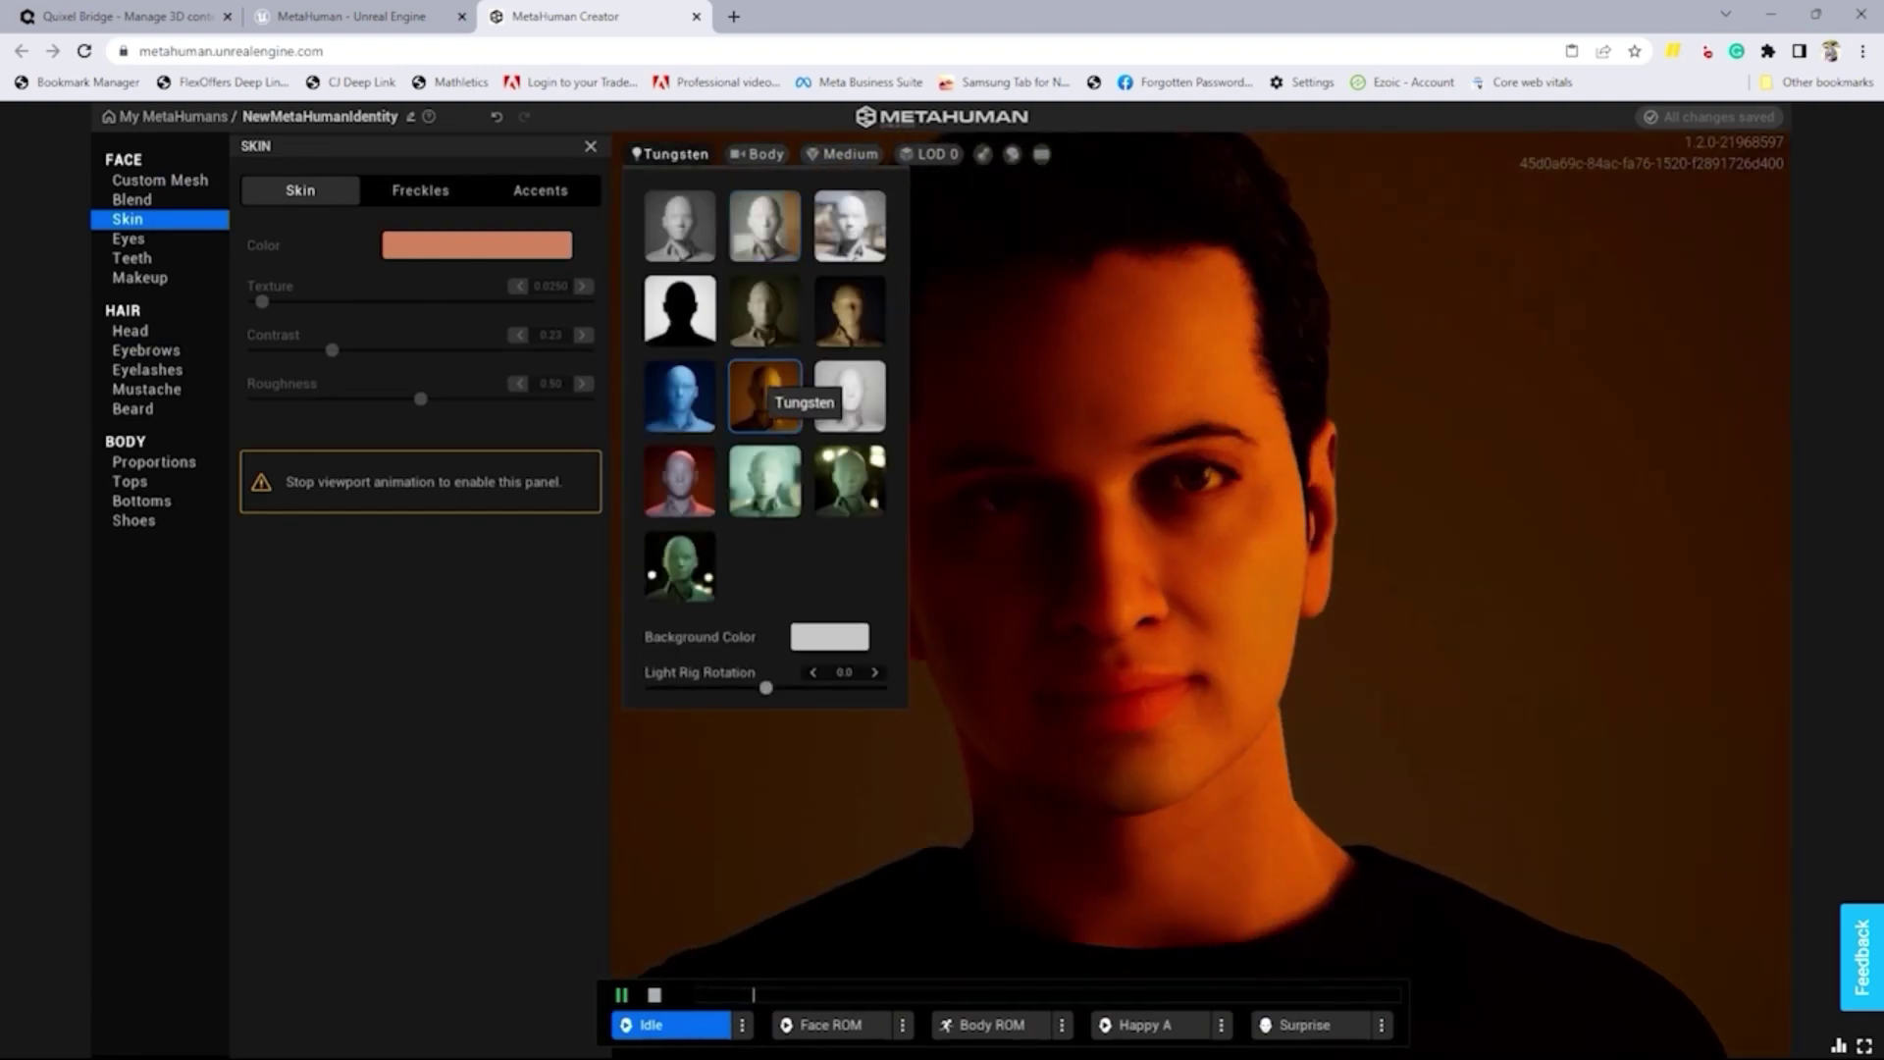
{"action": "left_click", "coordinate": [849, 312]}
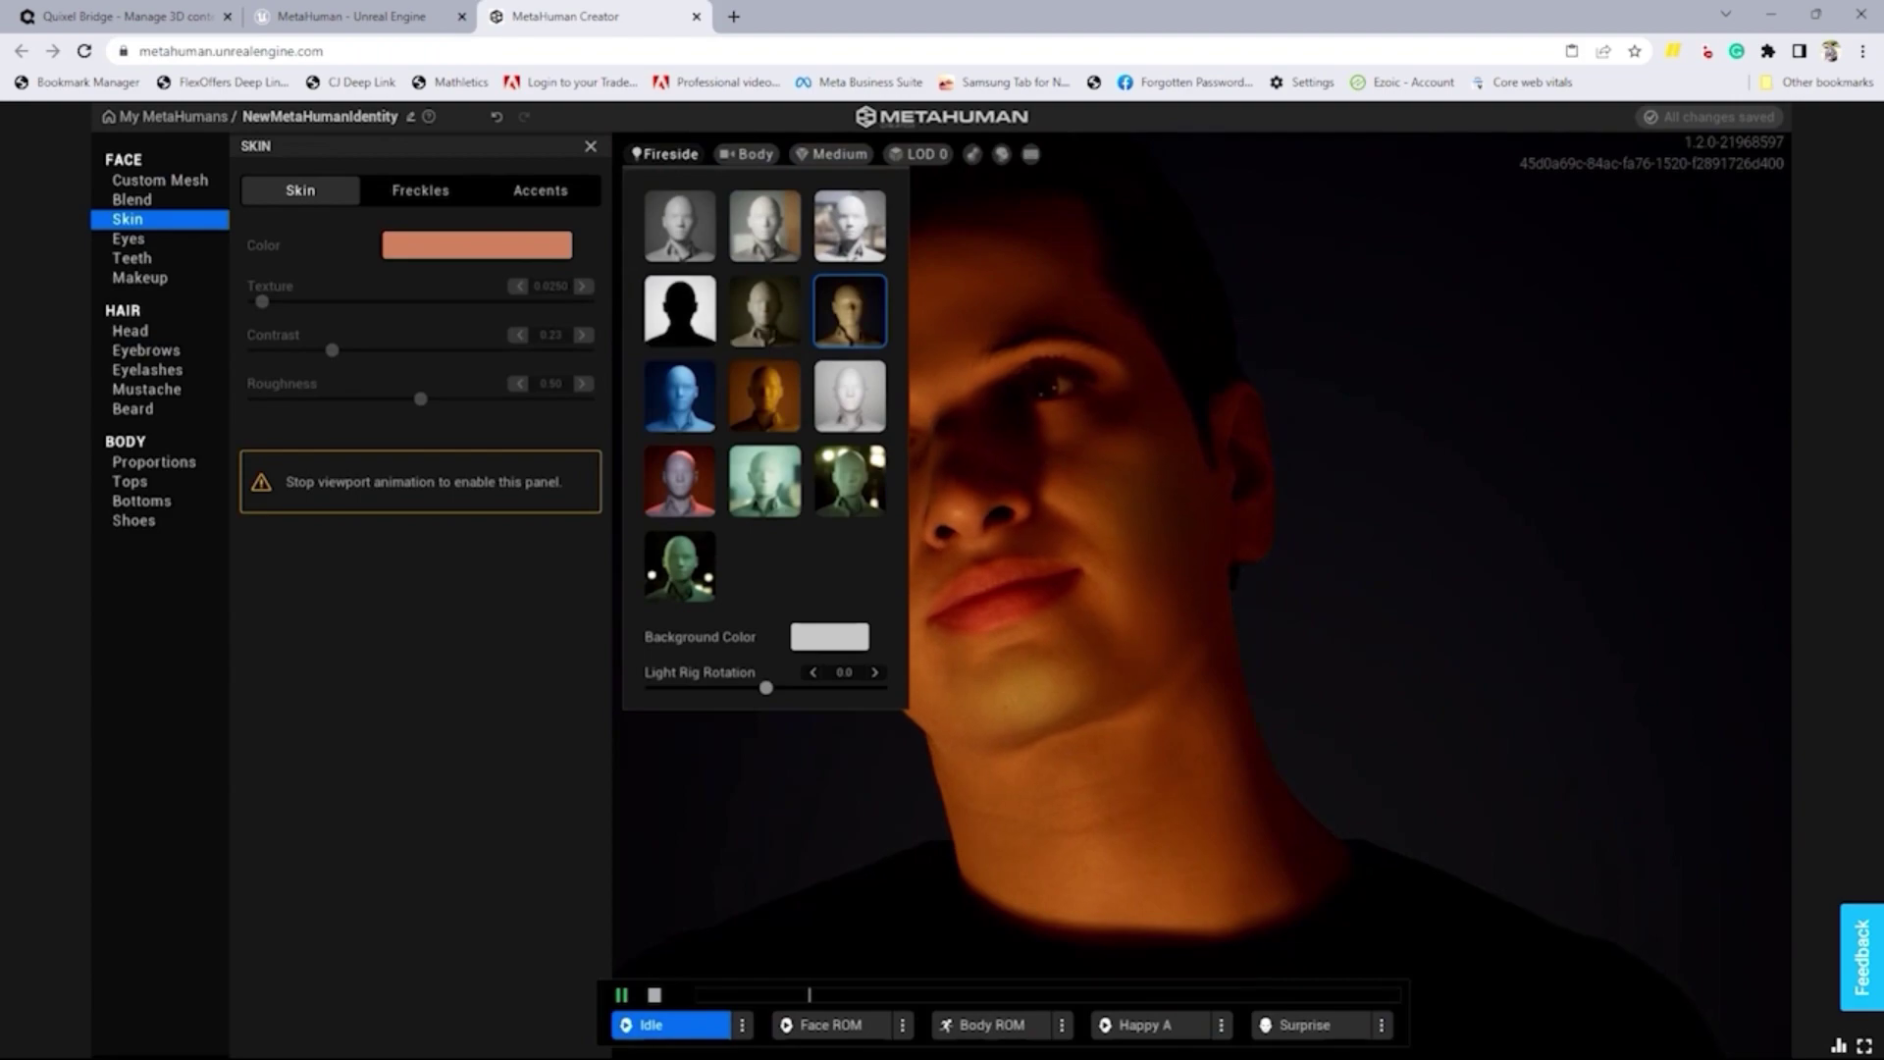
{"action": "left_click", "coordinate": [679, 225]}
{"action": "left_click", "coordinate": [679, 480]}
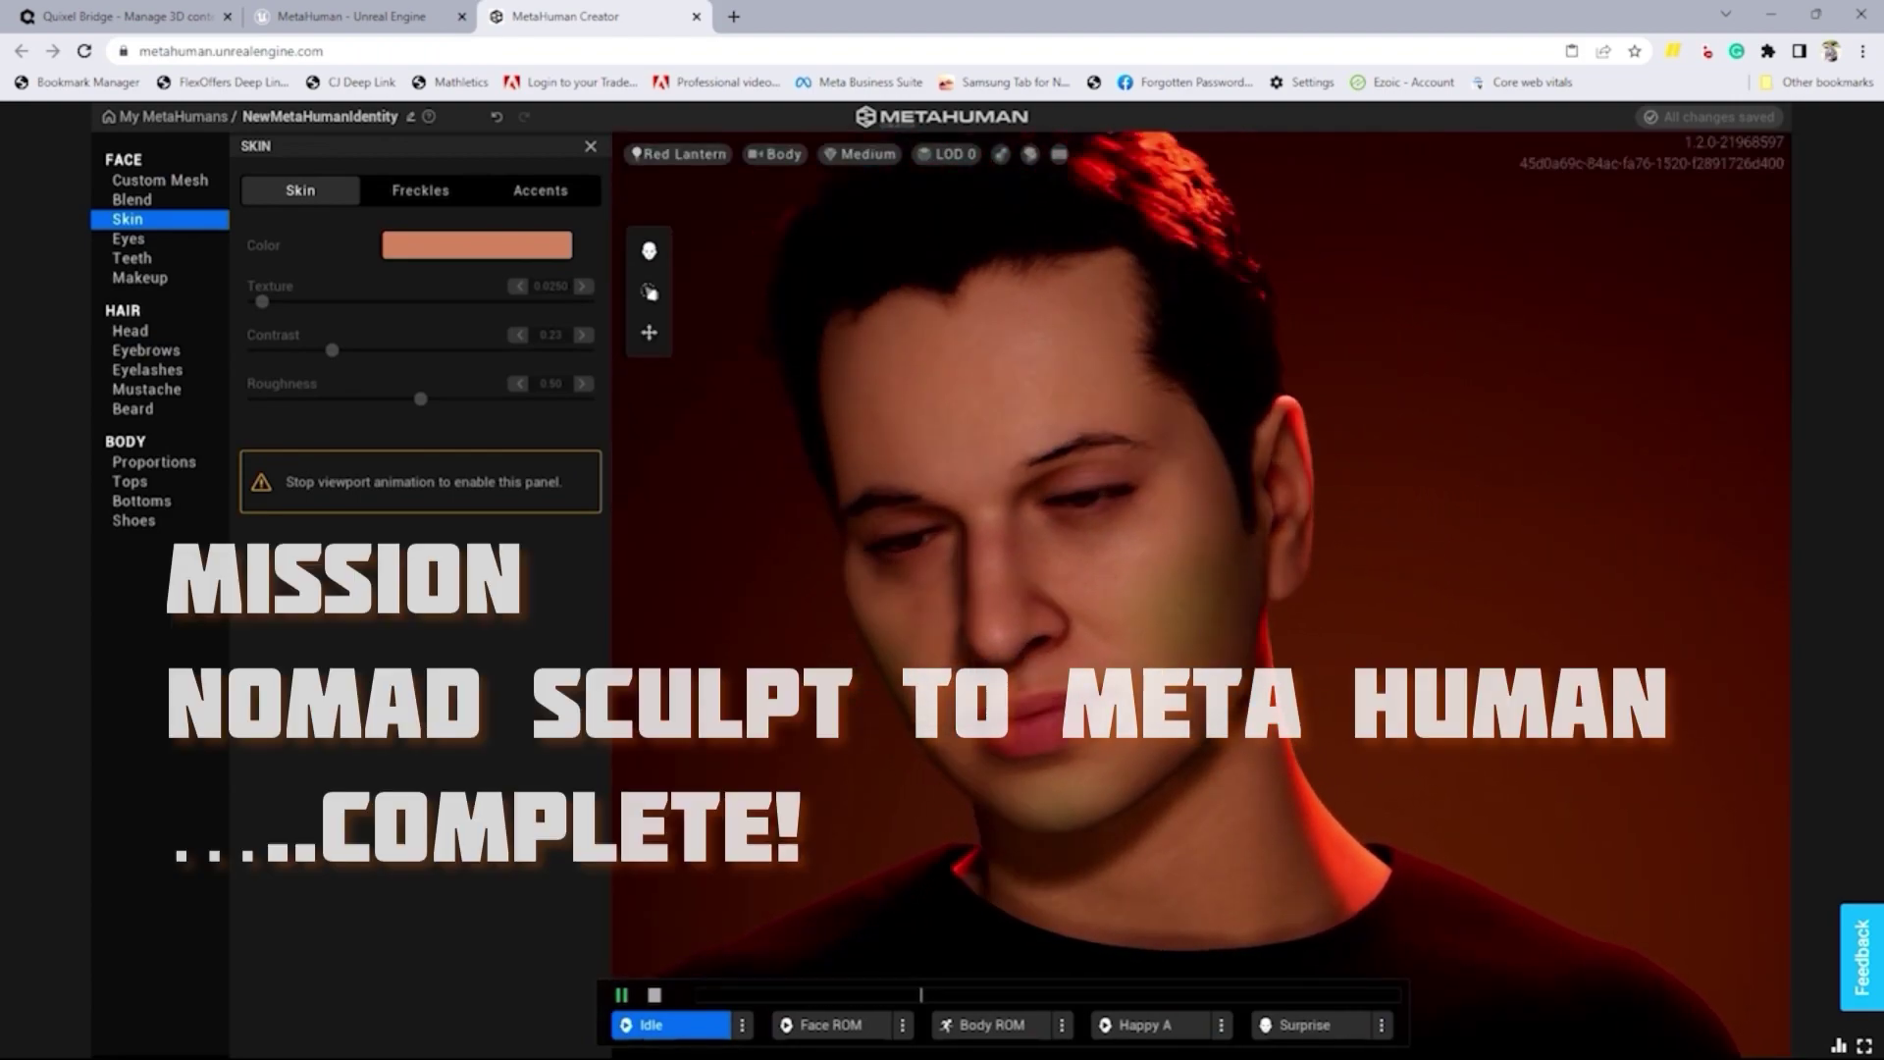
{"action": "key", "text": "space"}
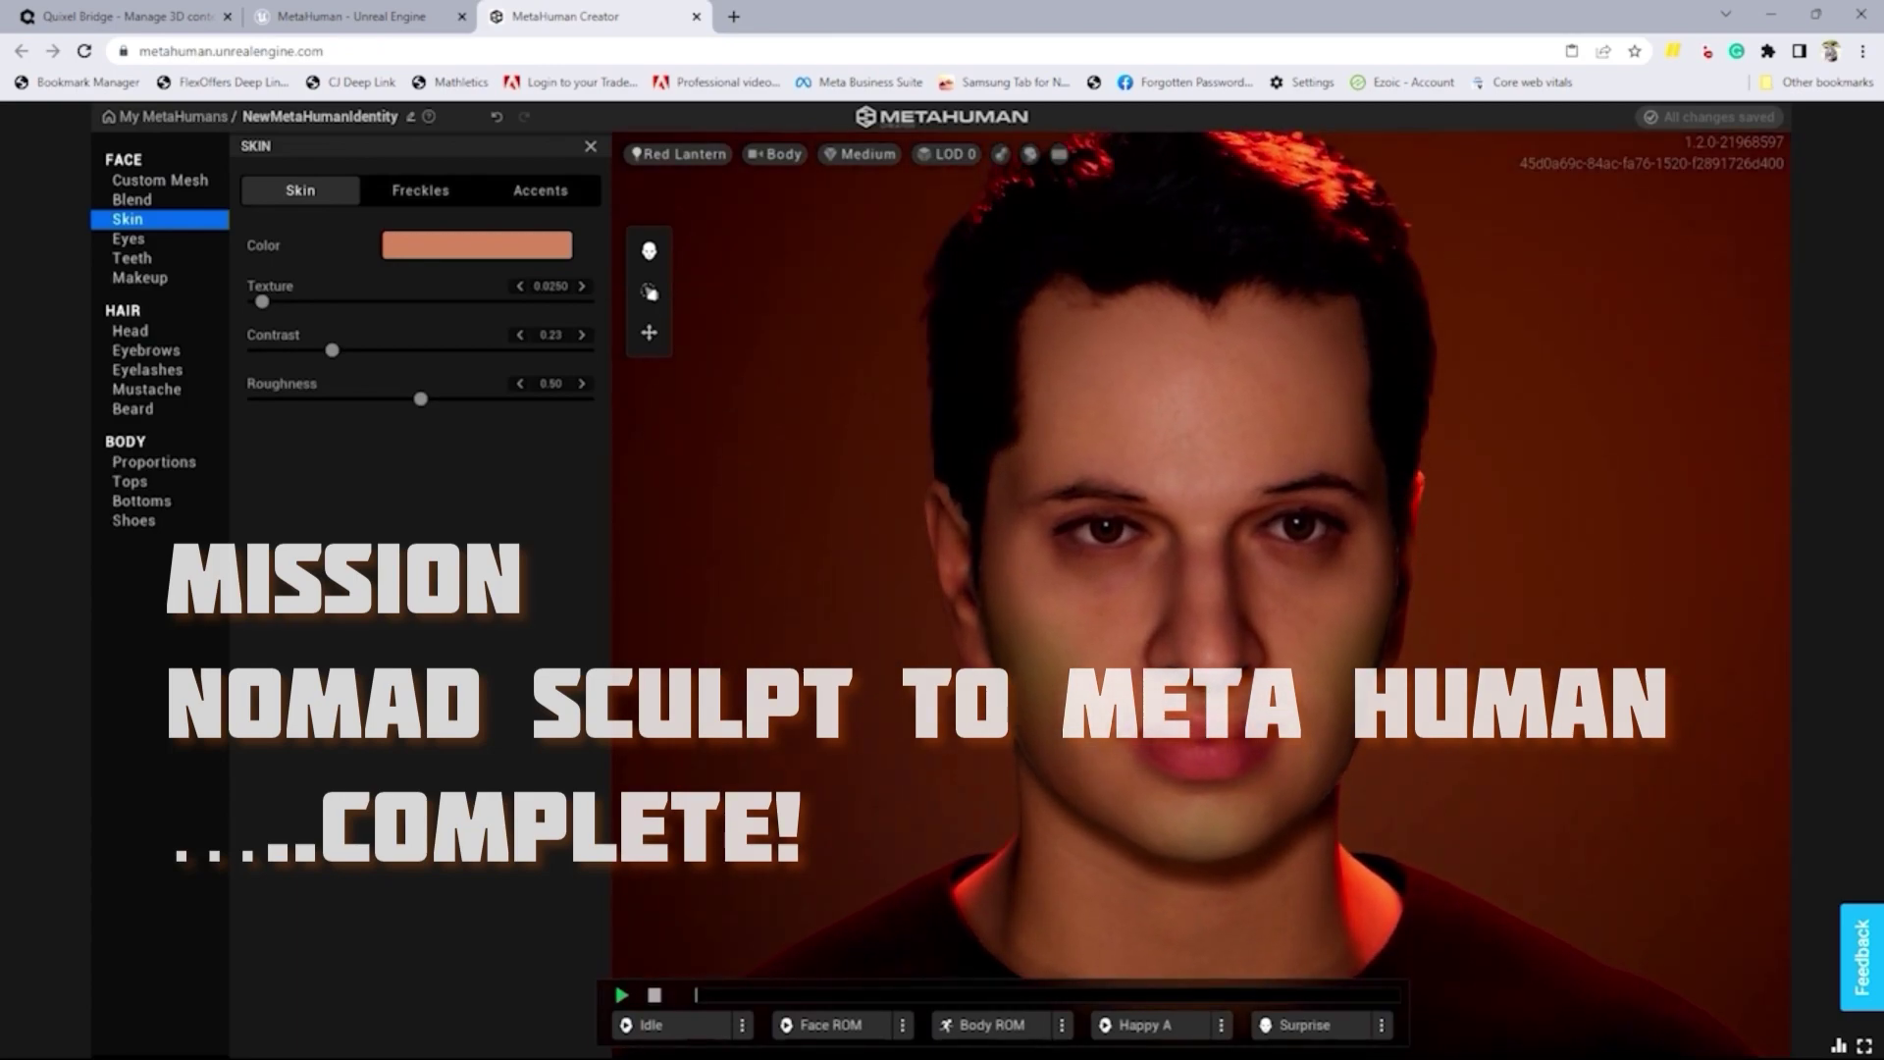